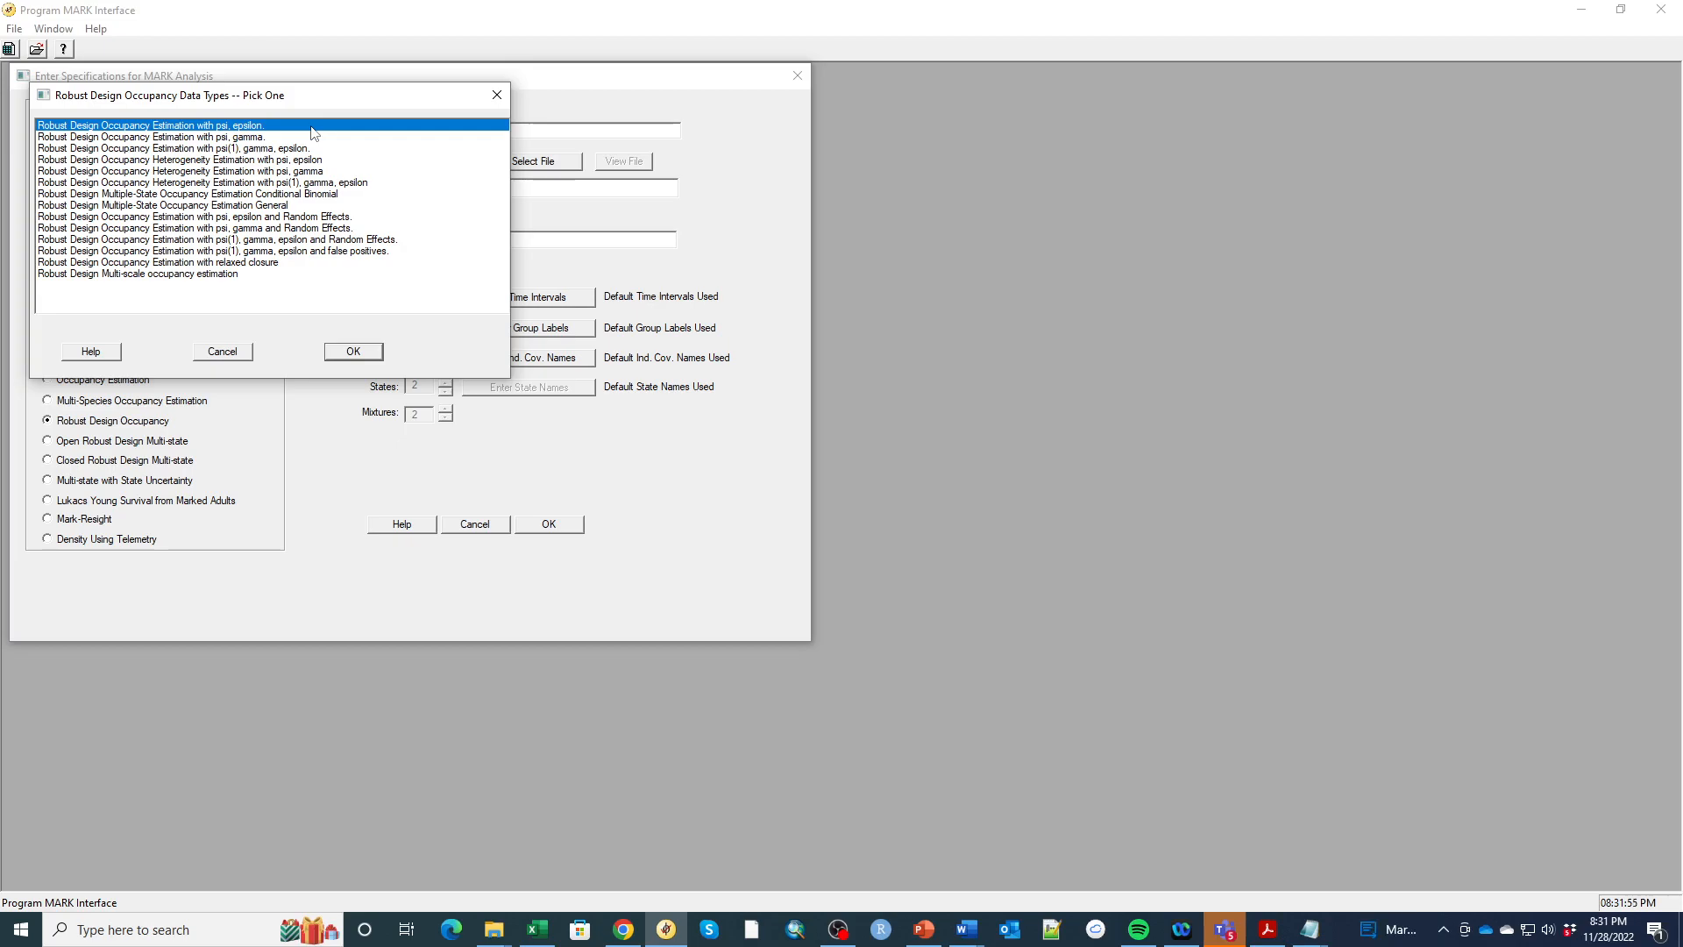
- Choose Robust Design Occupancy Estimation with psi(1), gamma, epsilon as the data type
click(265, 138)
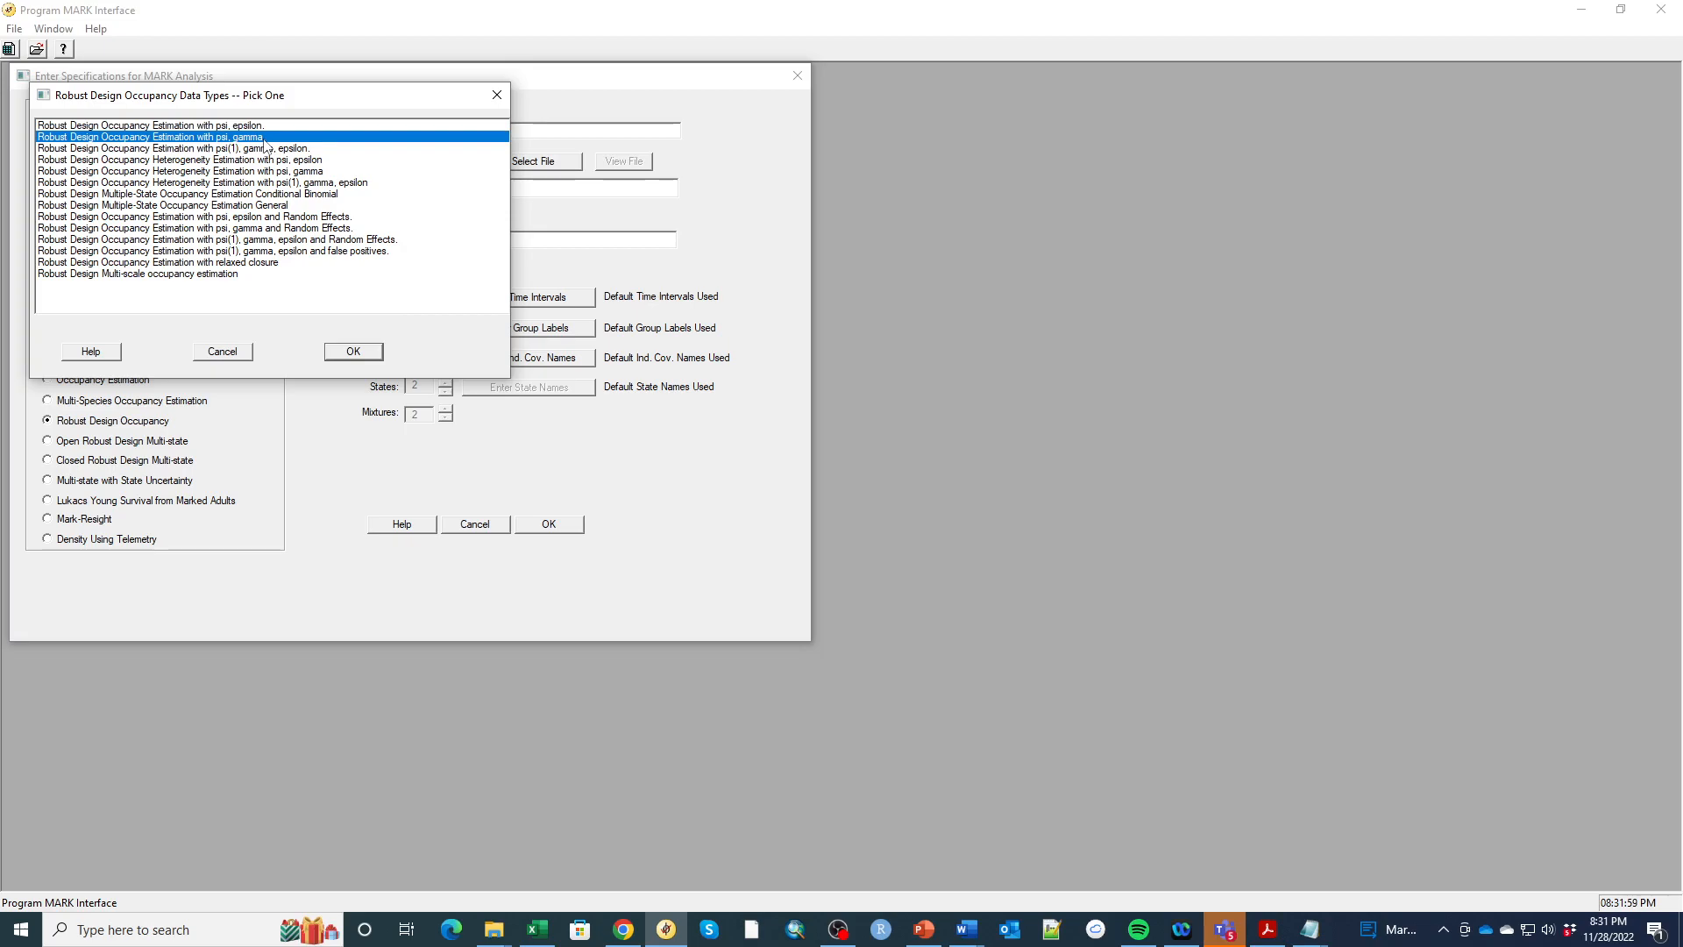
click(189, 150)
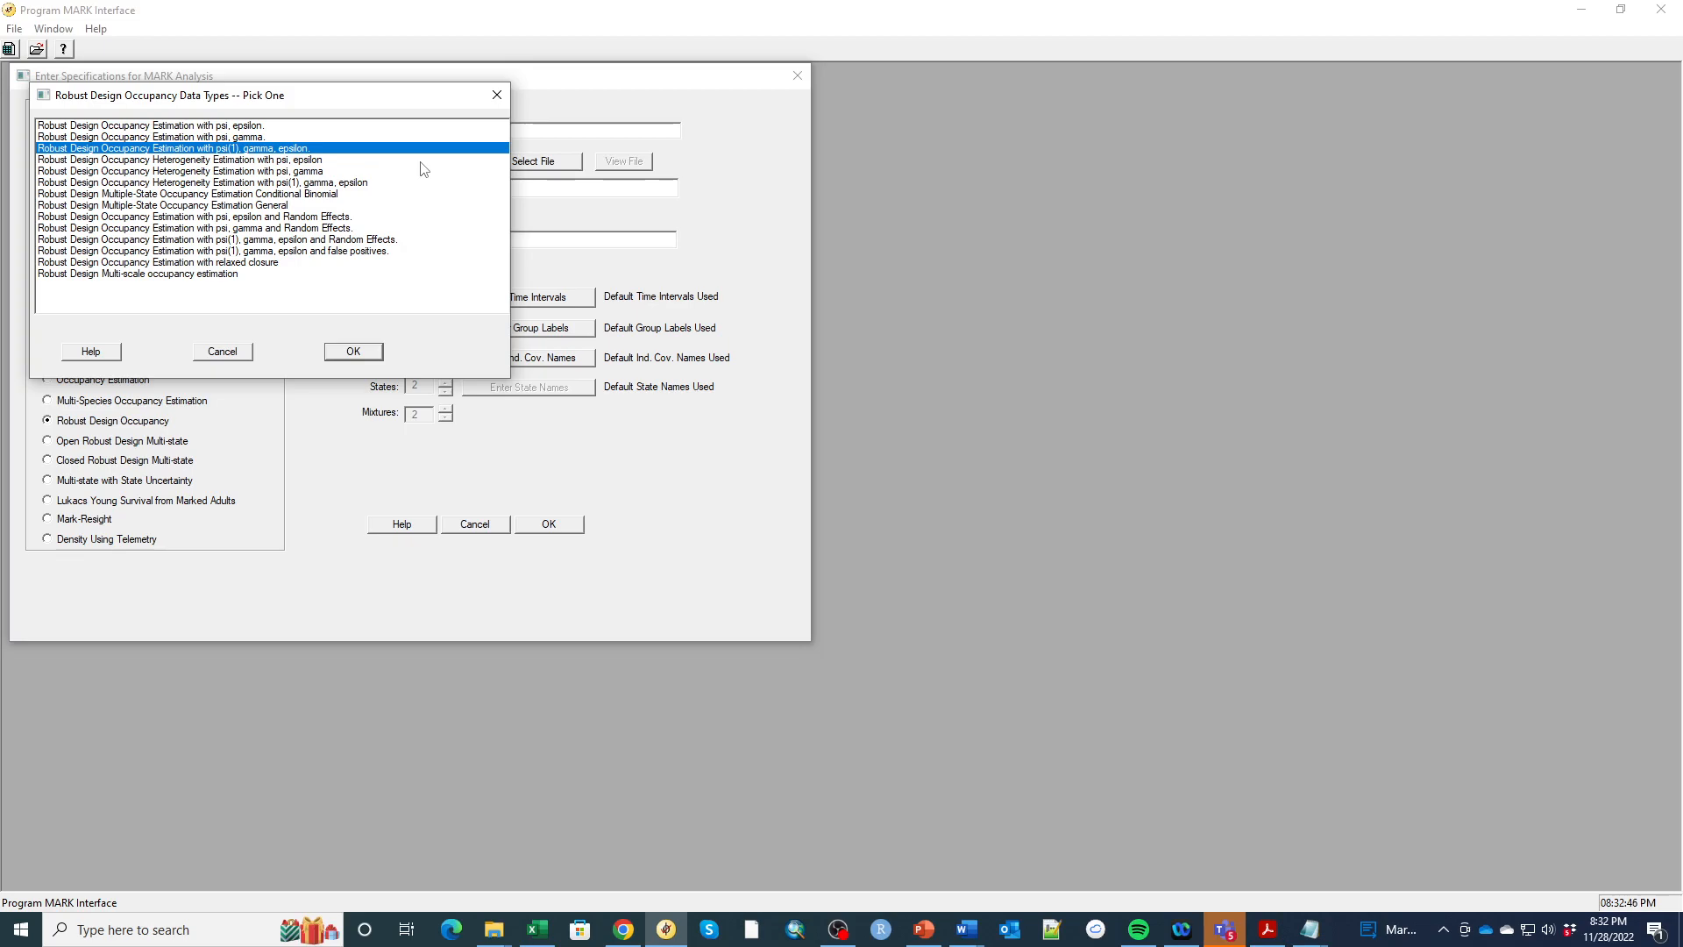
click(262, 128)
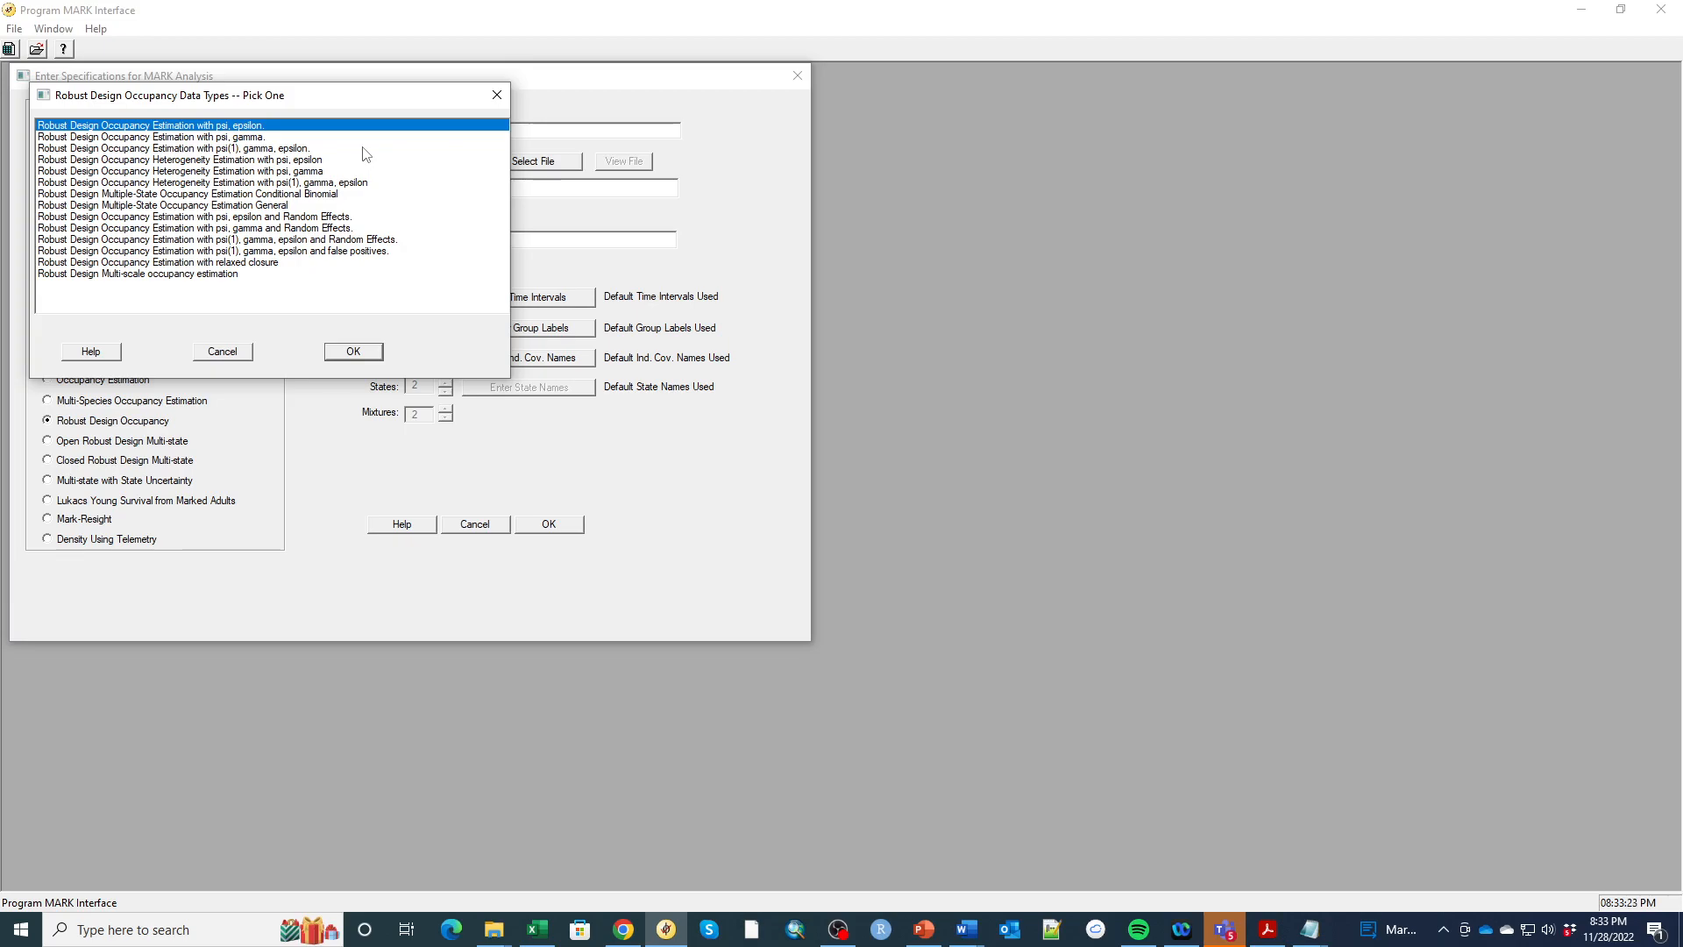
click(299, 150)
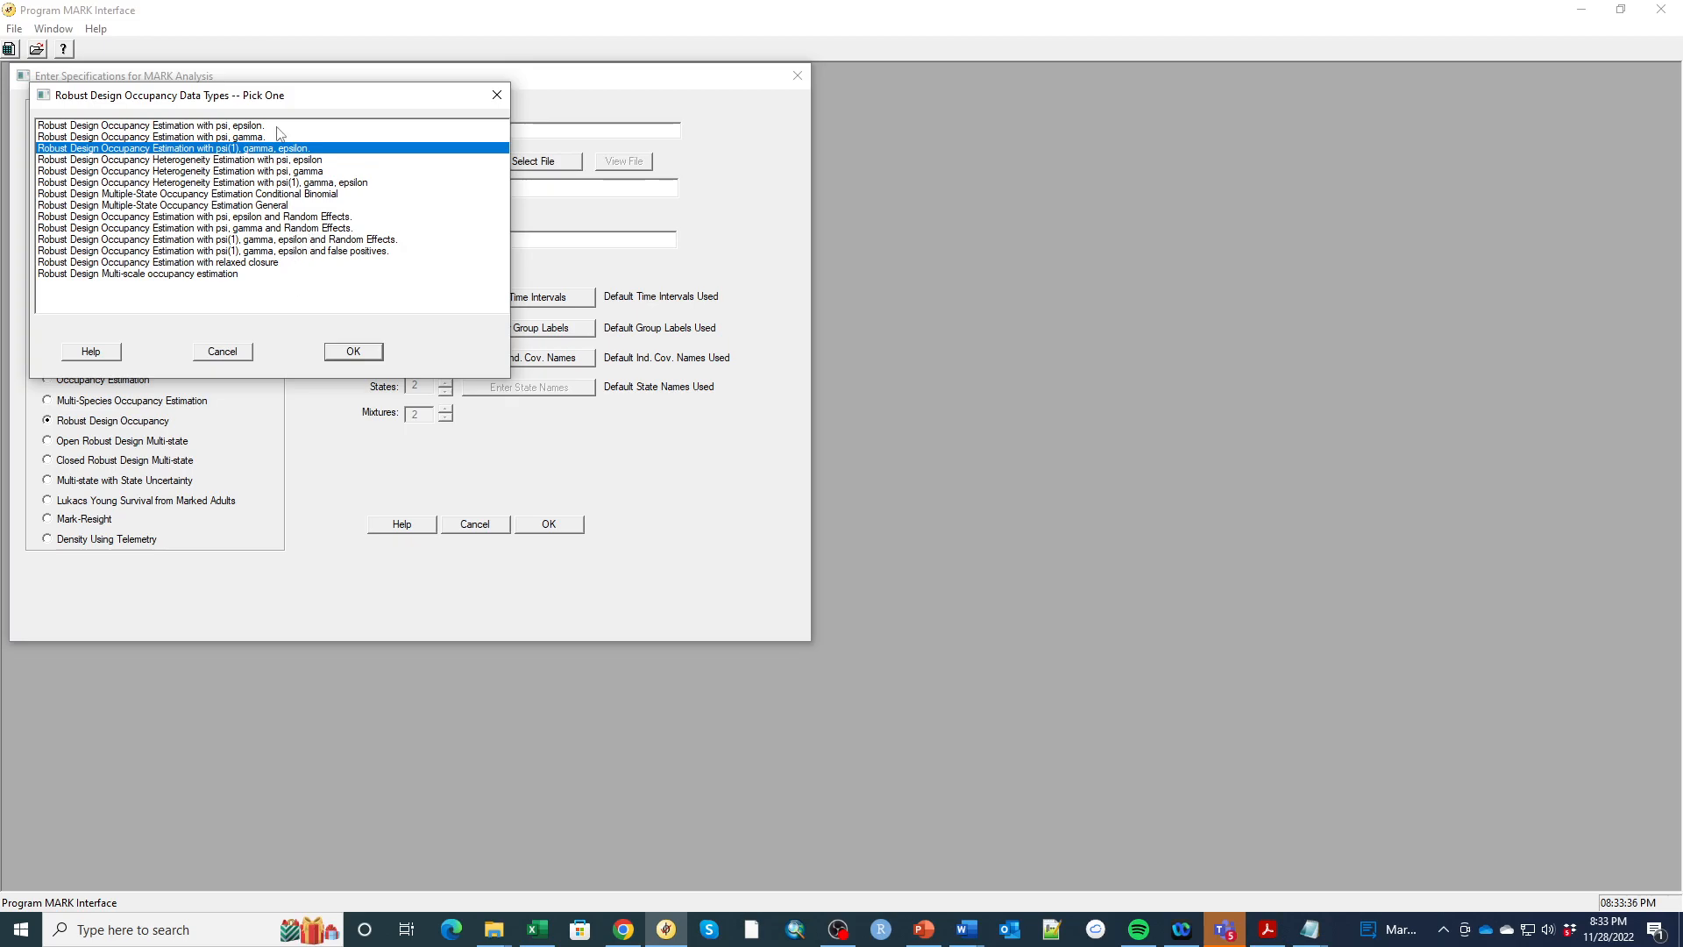
click(353, 352)
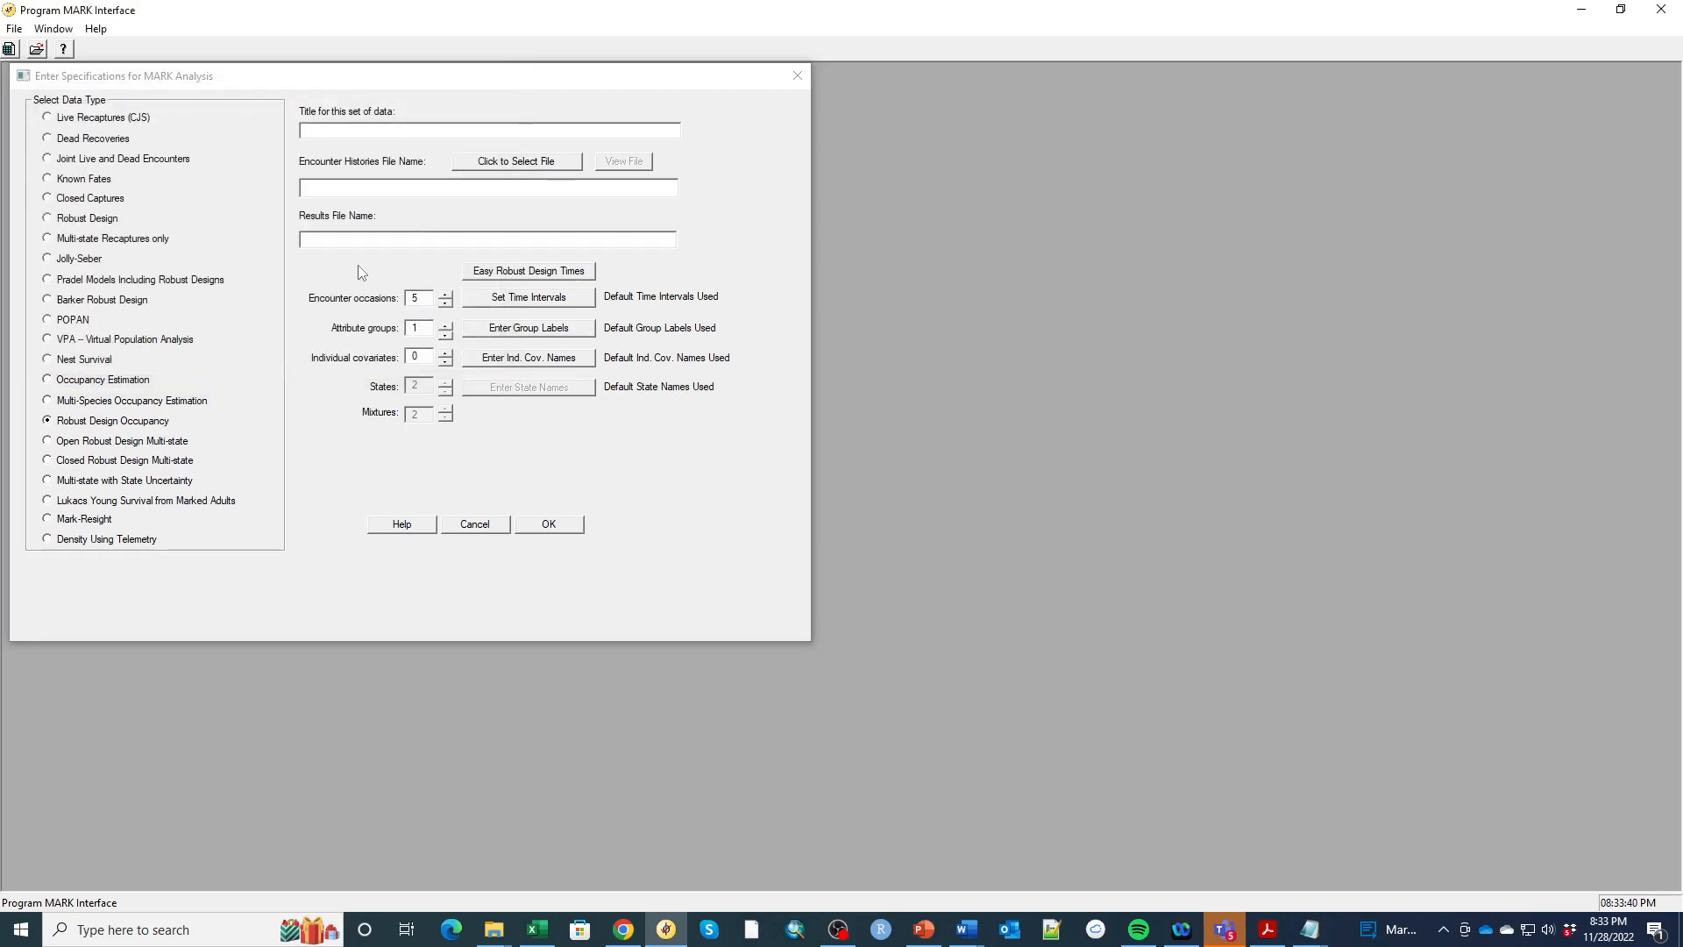
- Load blueridge_salamander.inp as the encounter histories file and title the data set Salamander
click(505, 165)
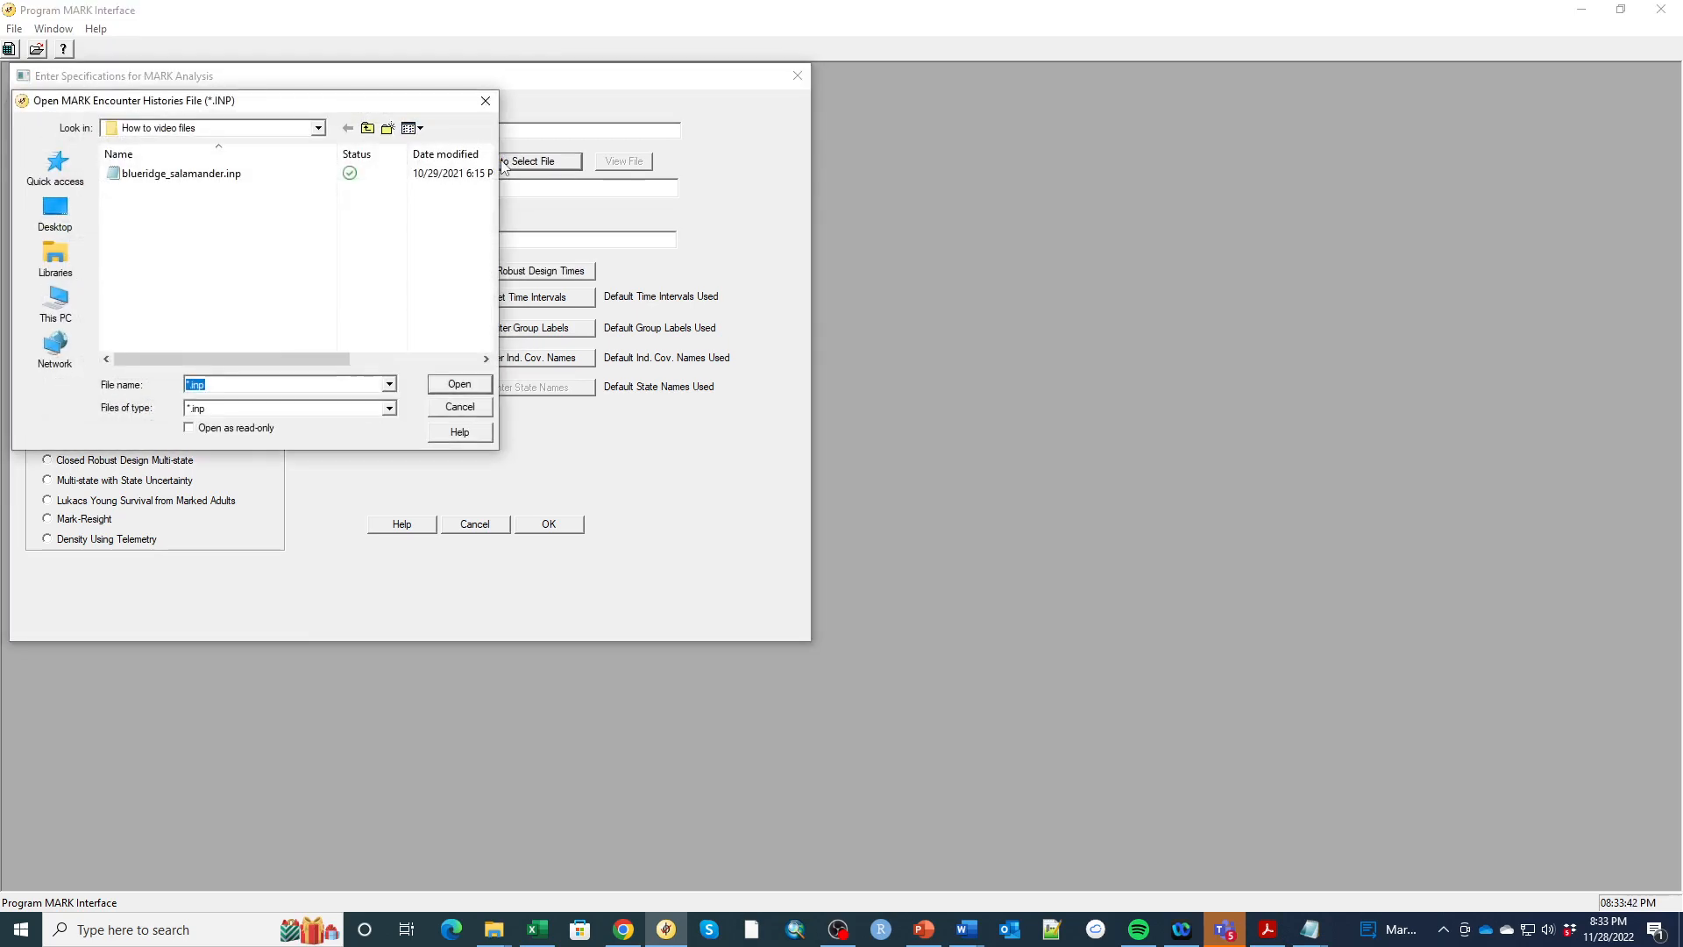
click(128, 173)
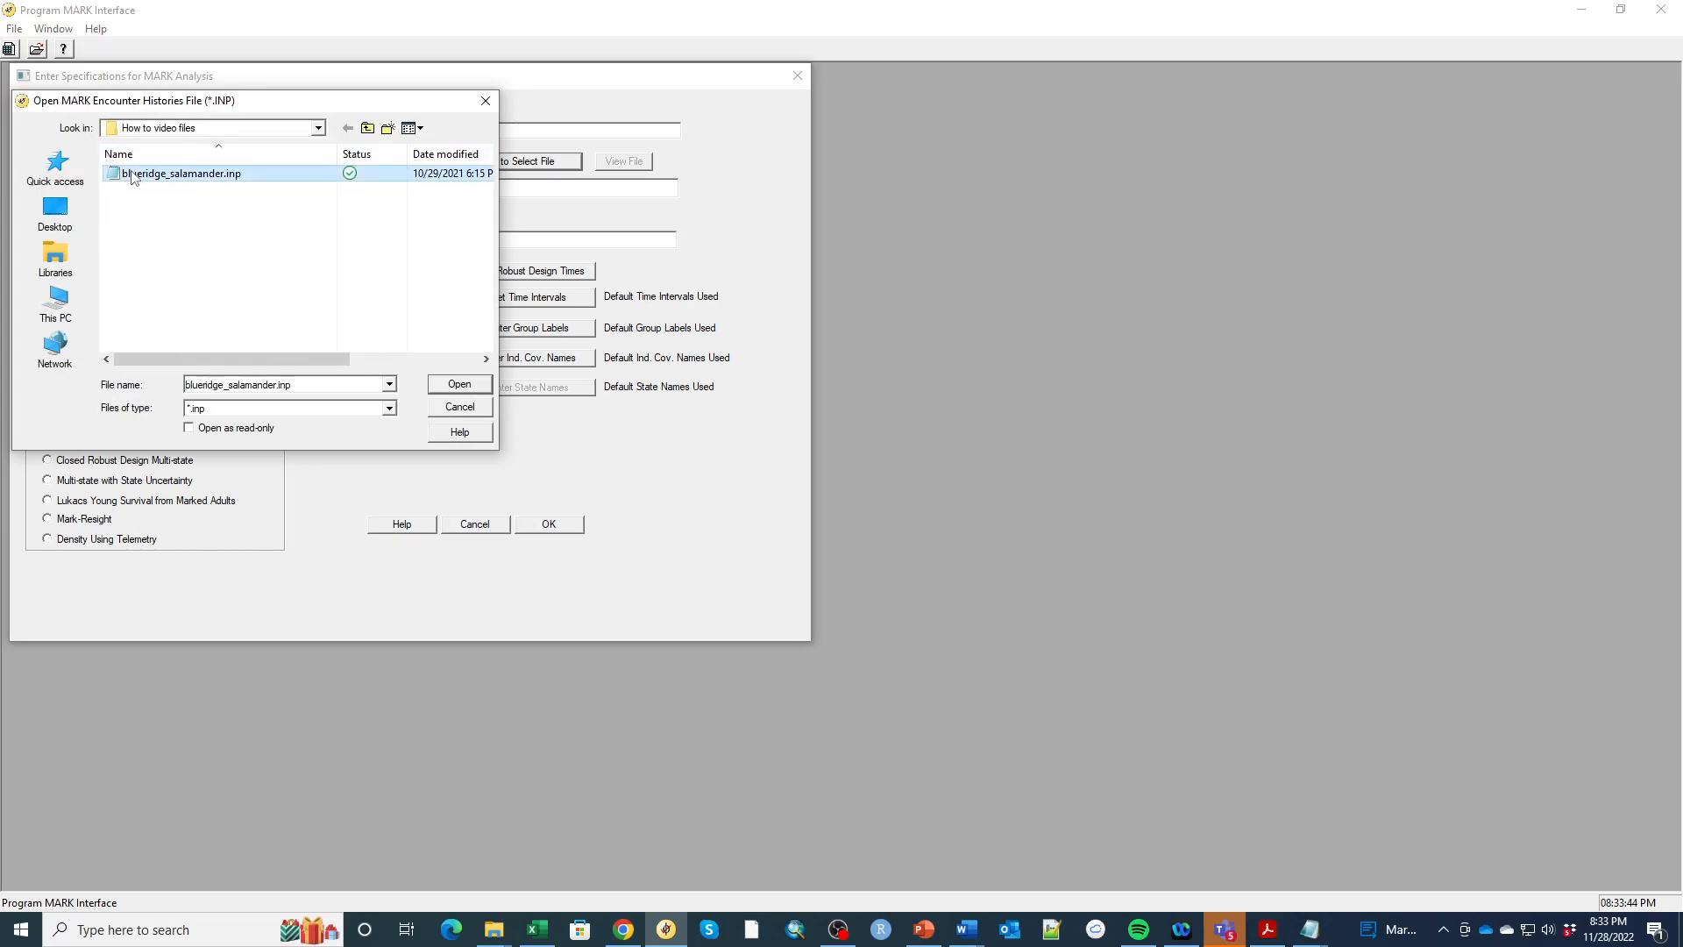
click(452, 387)
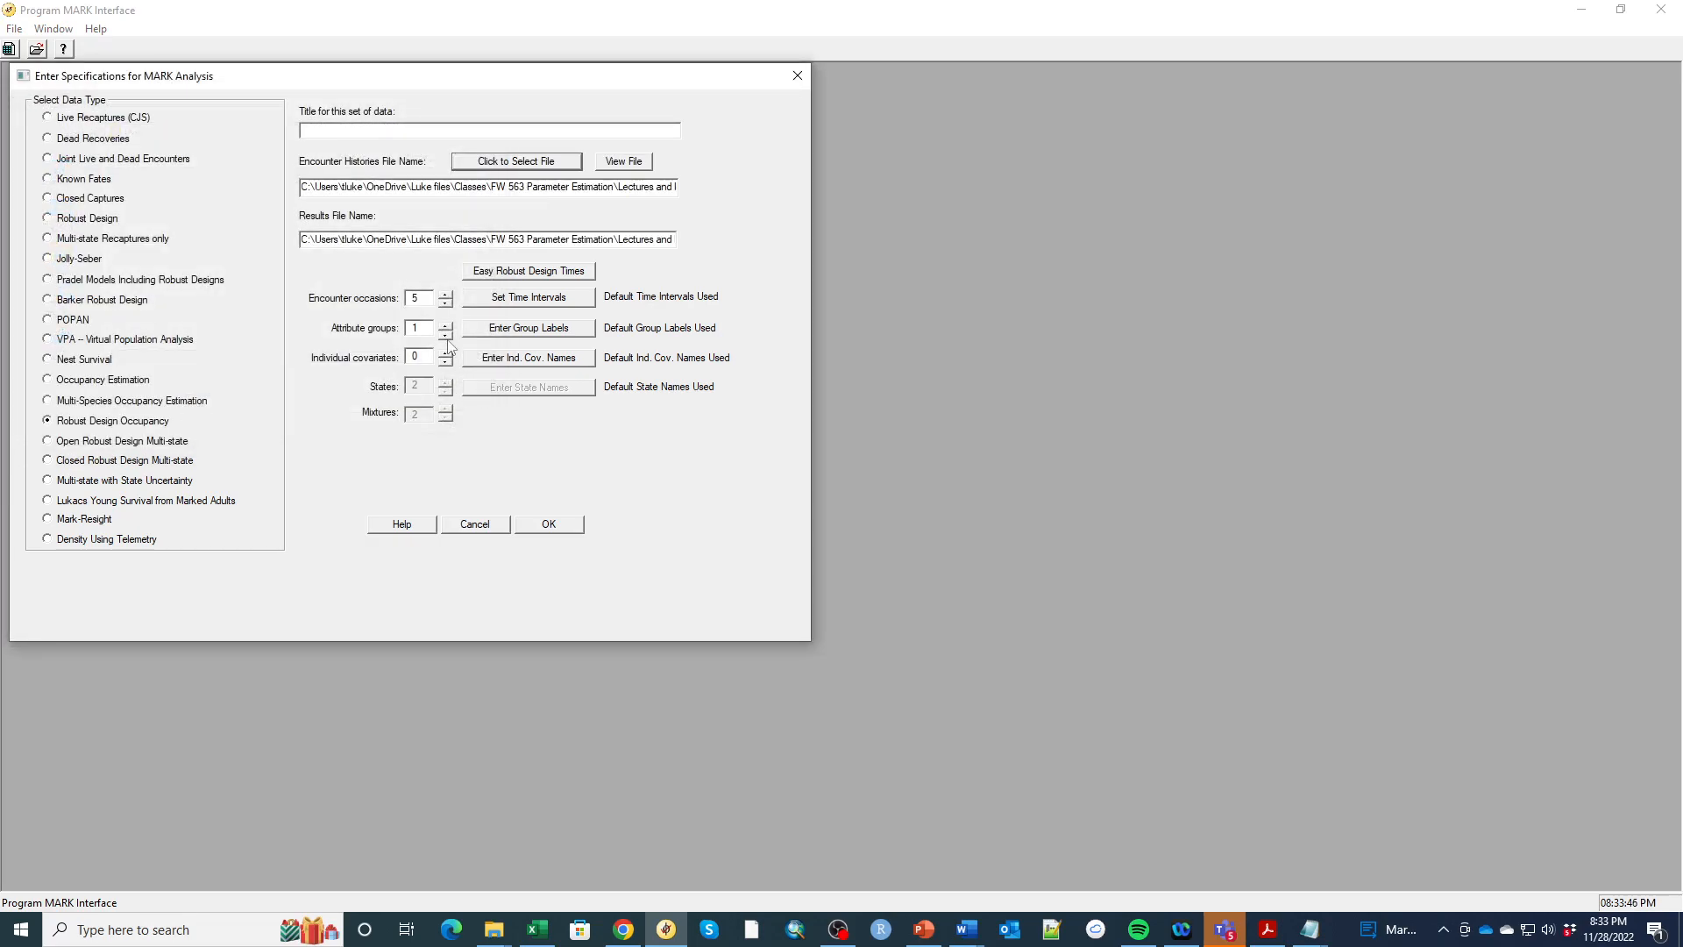
click(492, 129)
text(Salamander)
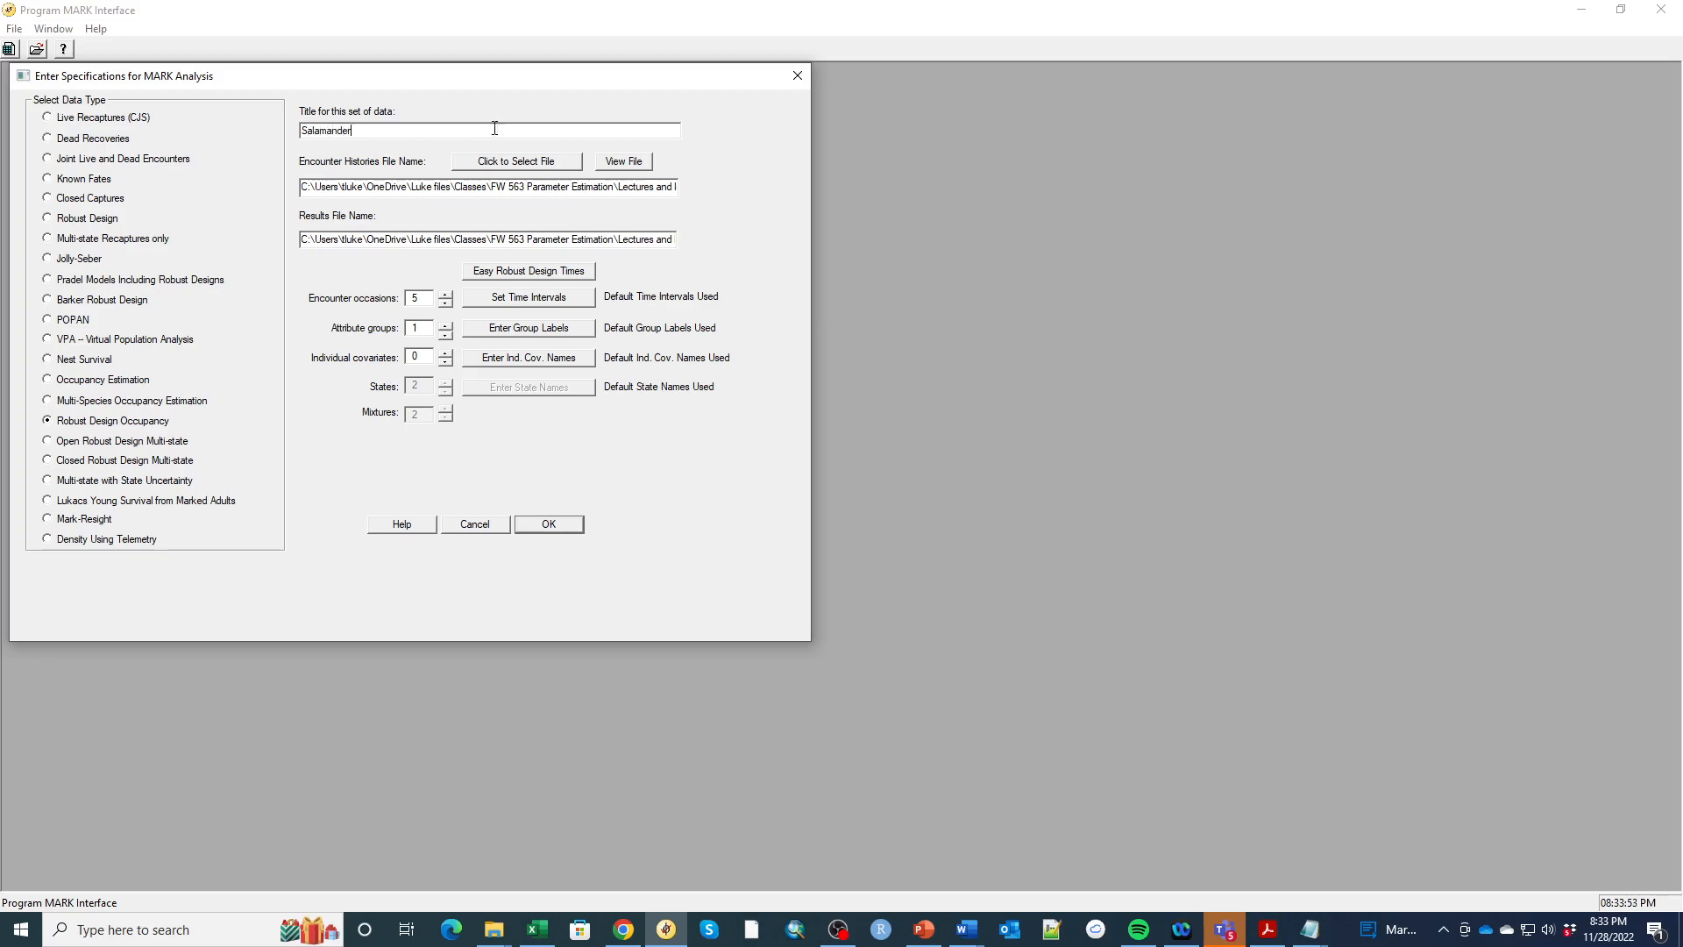
- View the encounter histories file and examine its survey description, group definitions, missing-data coding and site records
click(627, 163)
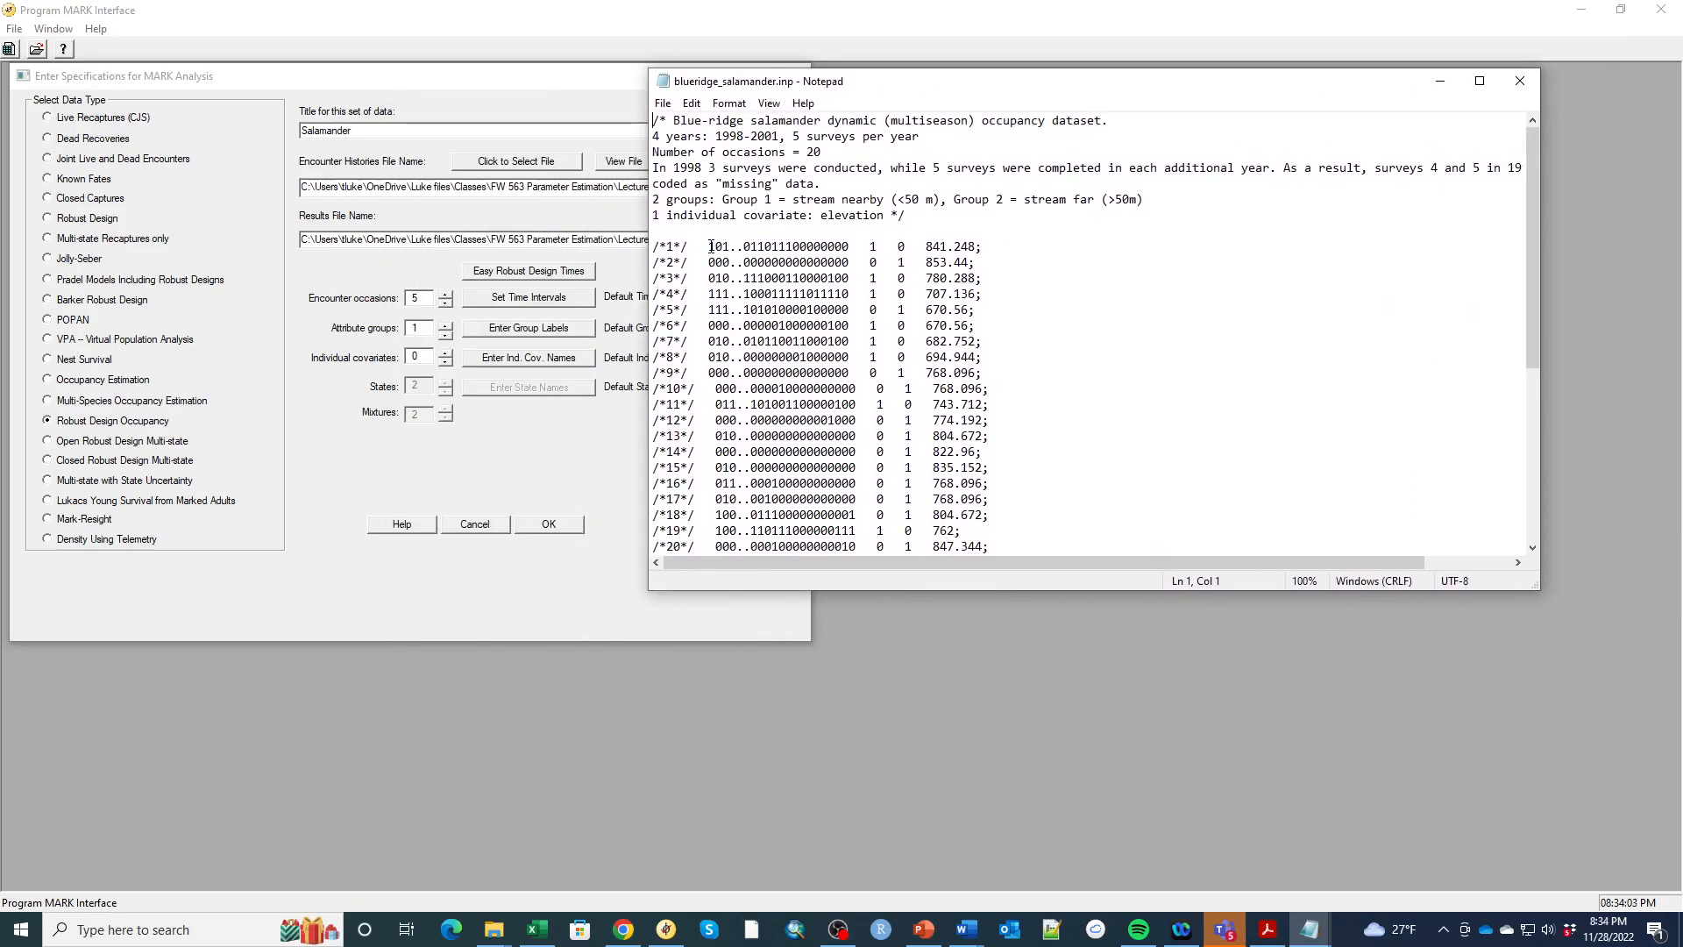
click(712, 246)
key(Right)
key(Right)
key(Right)
drag(990, 82, 1055, 88)
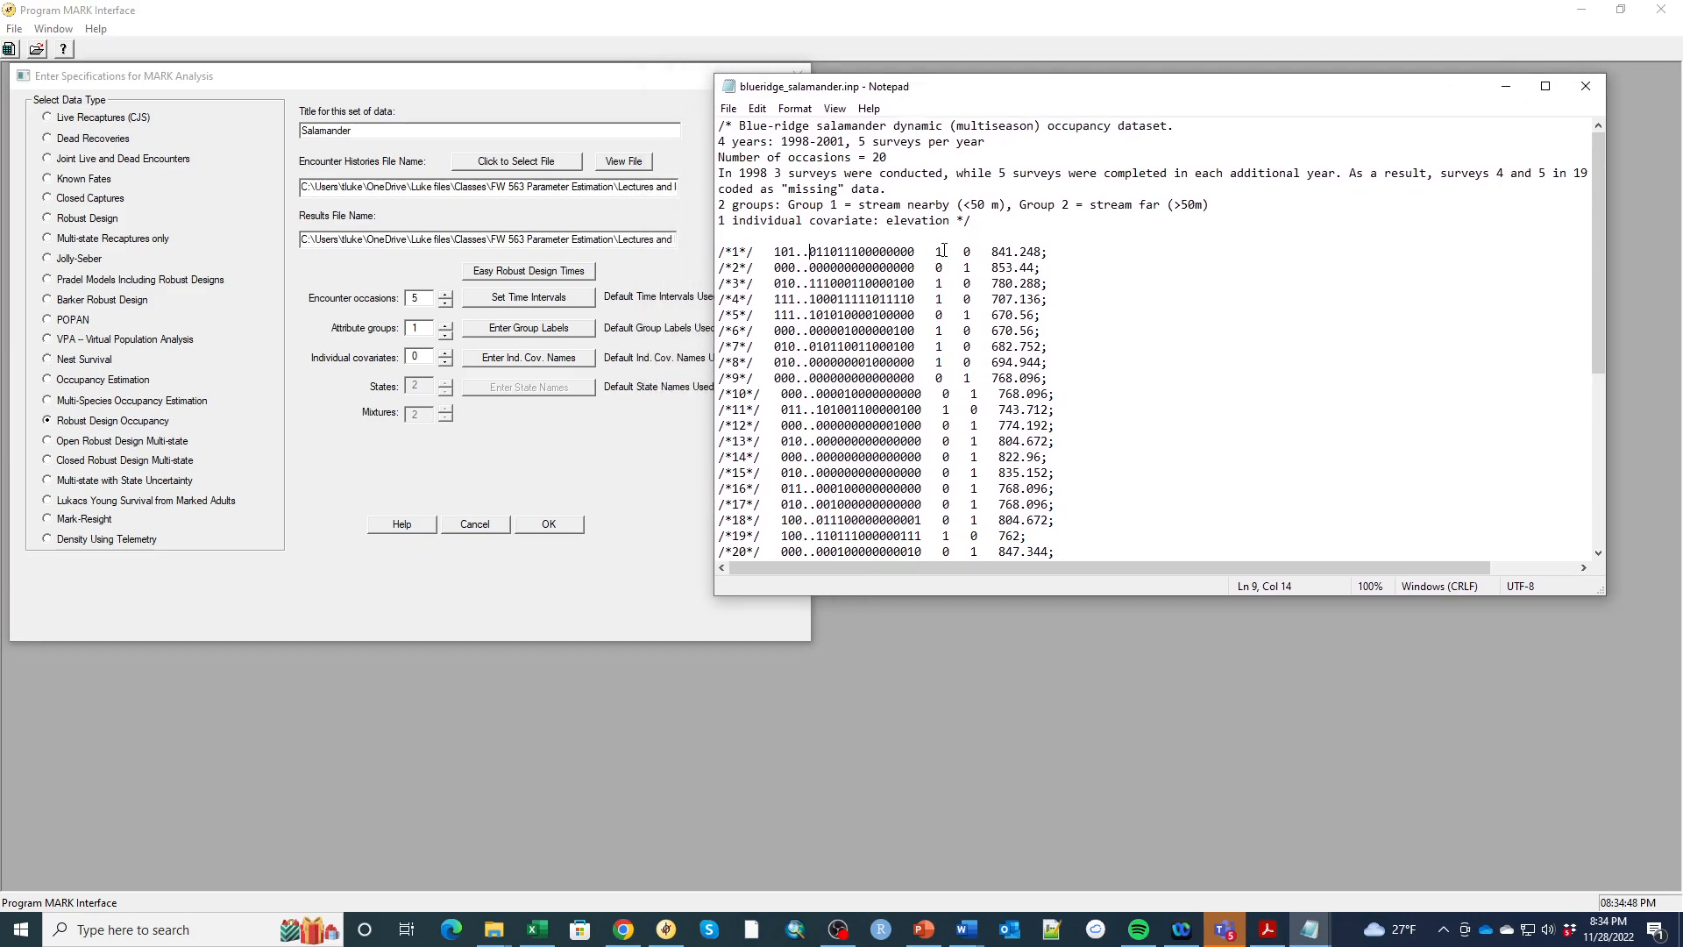
drag(781, 205, 1011, 206)
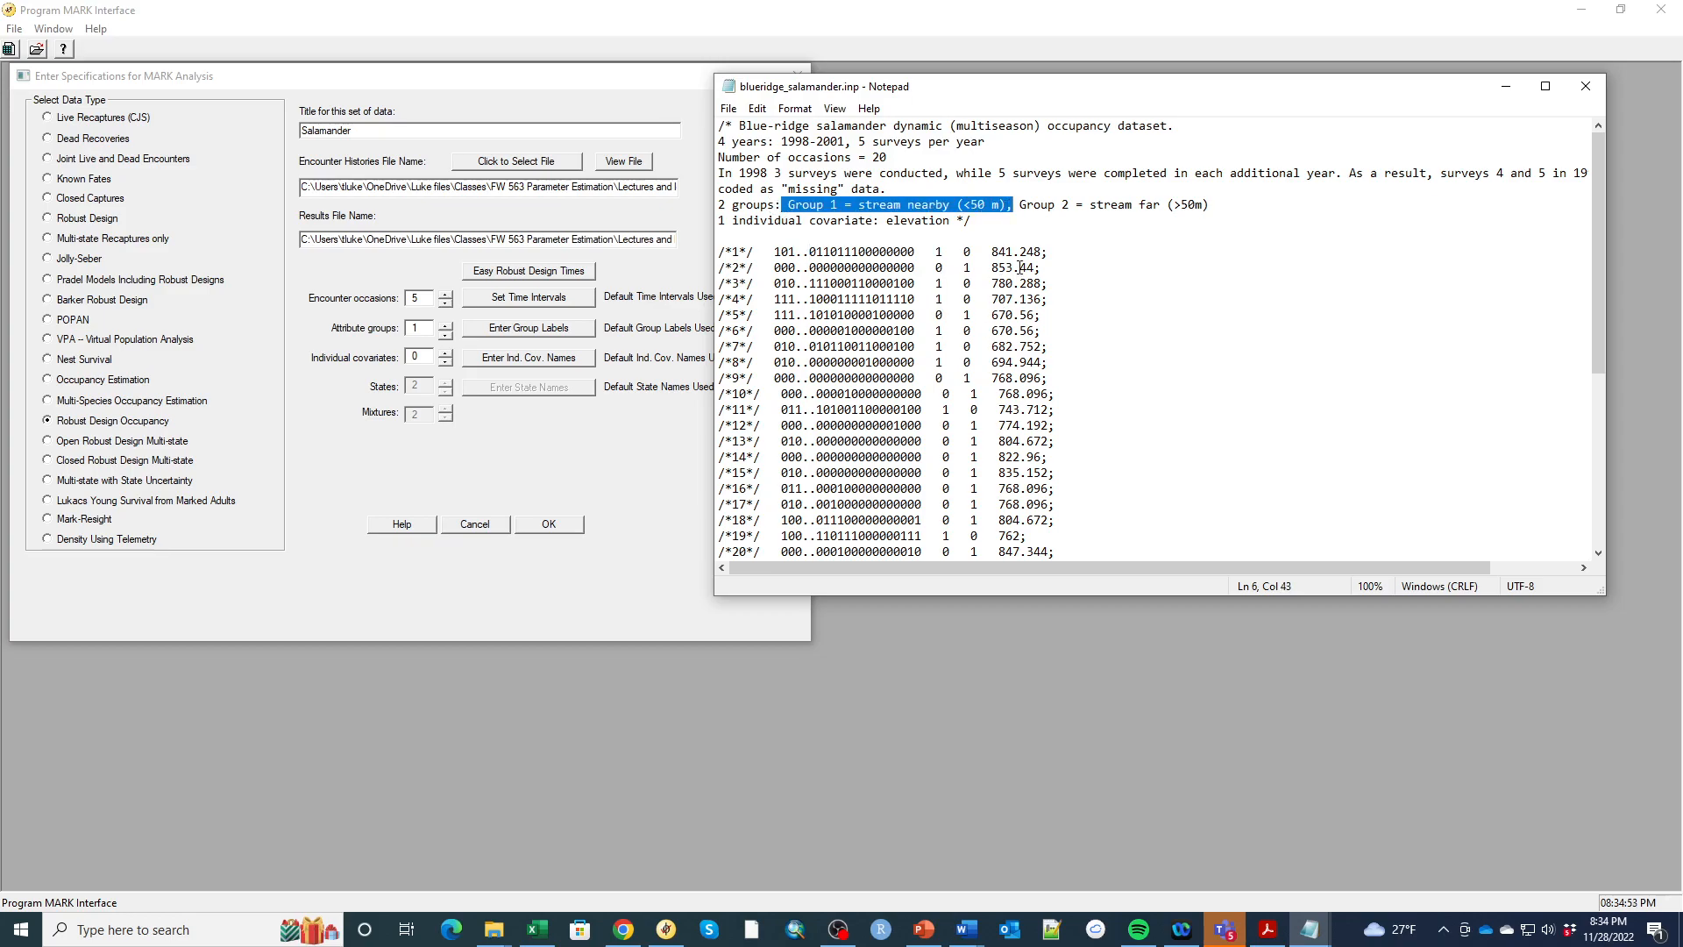
drag(1019, 205, 1212, 205)
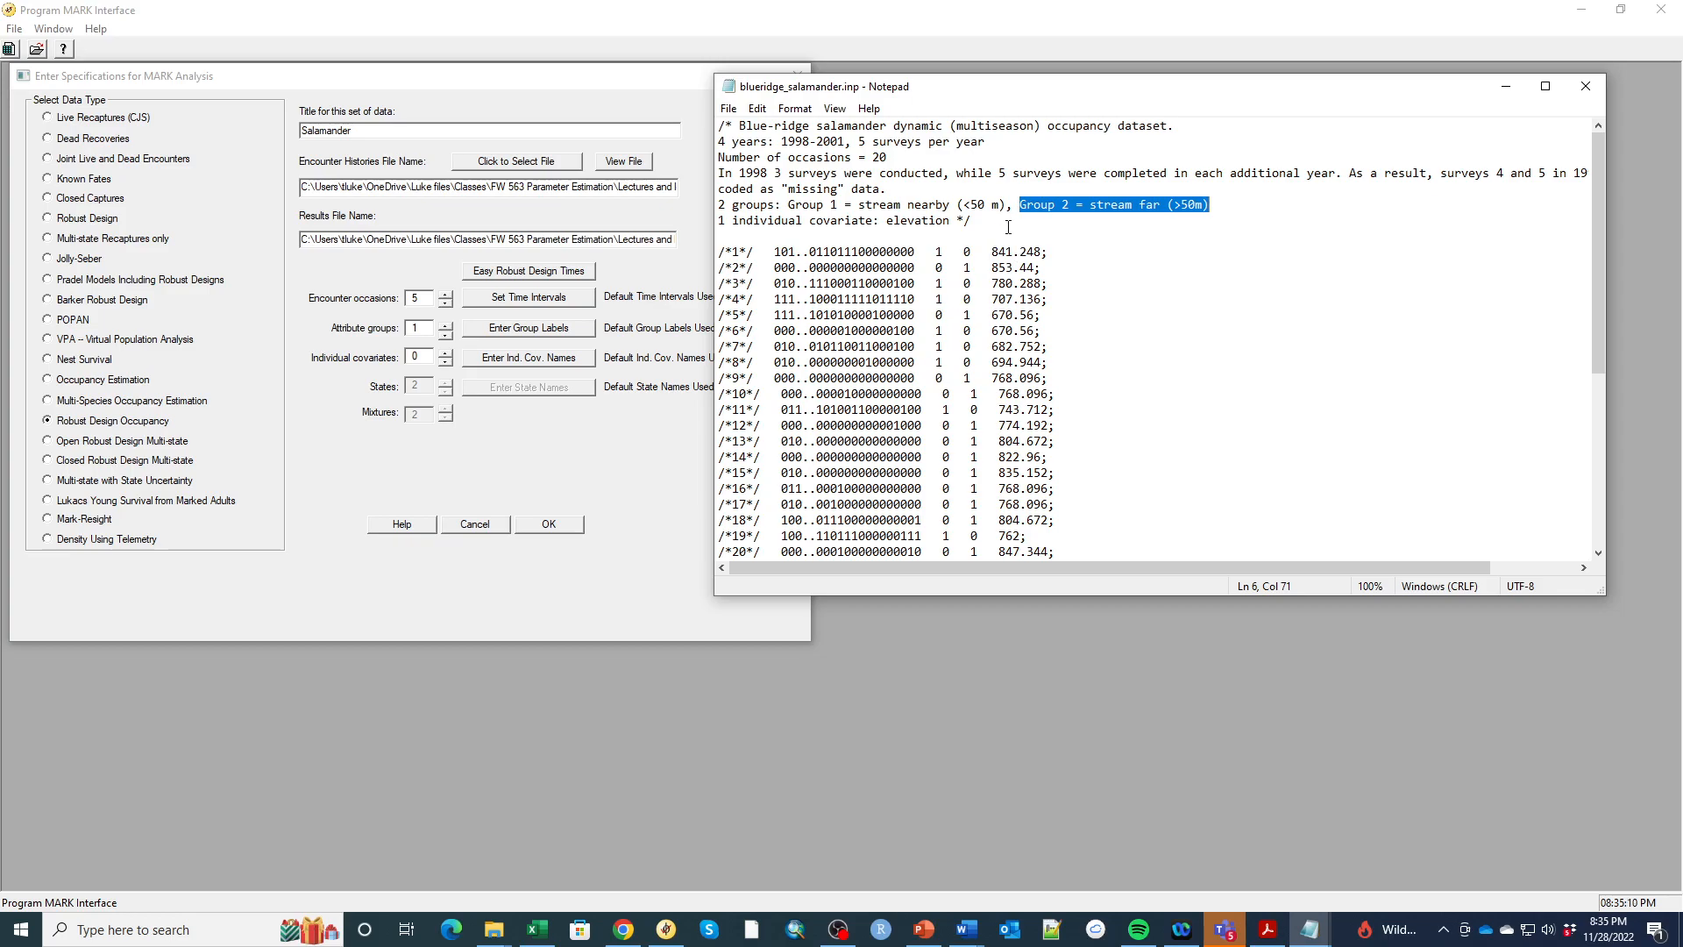
scroll(778, 317, down, 7)
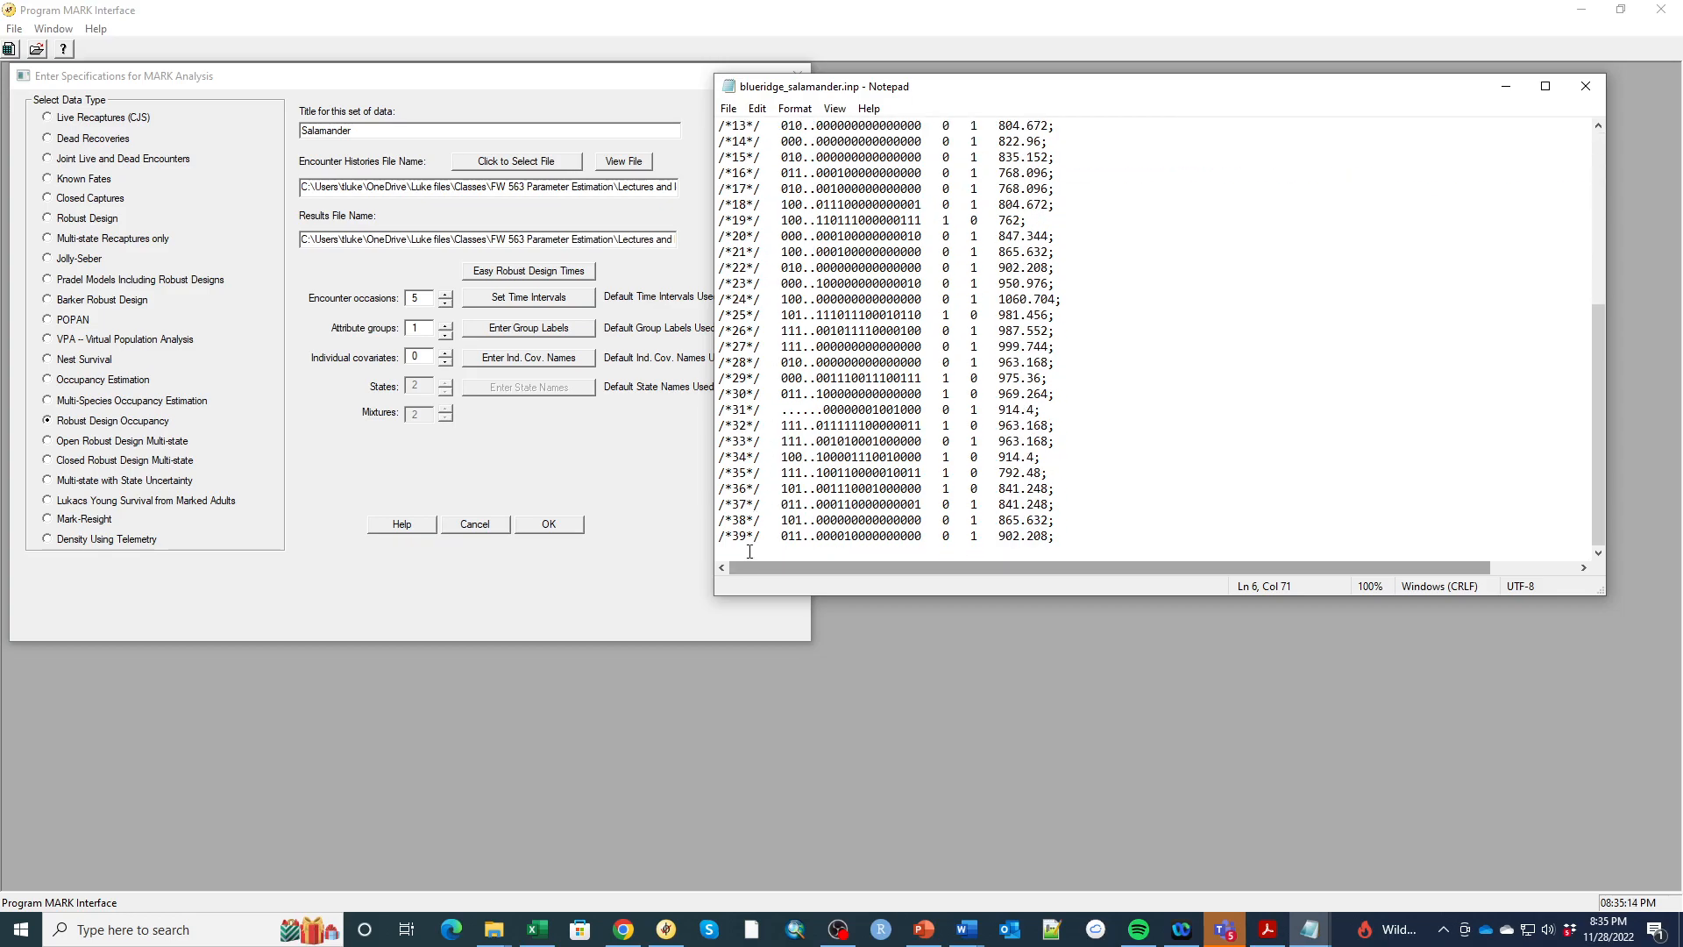
scroll(894, 366, up, 7)
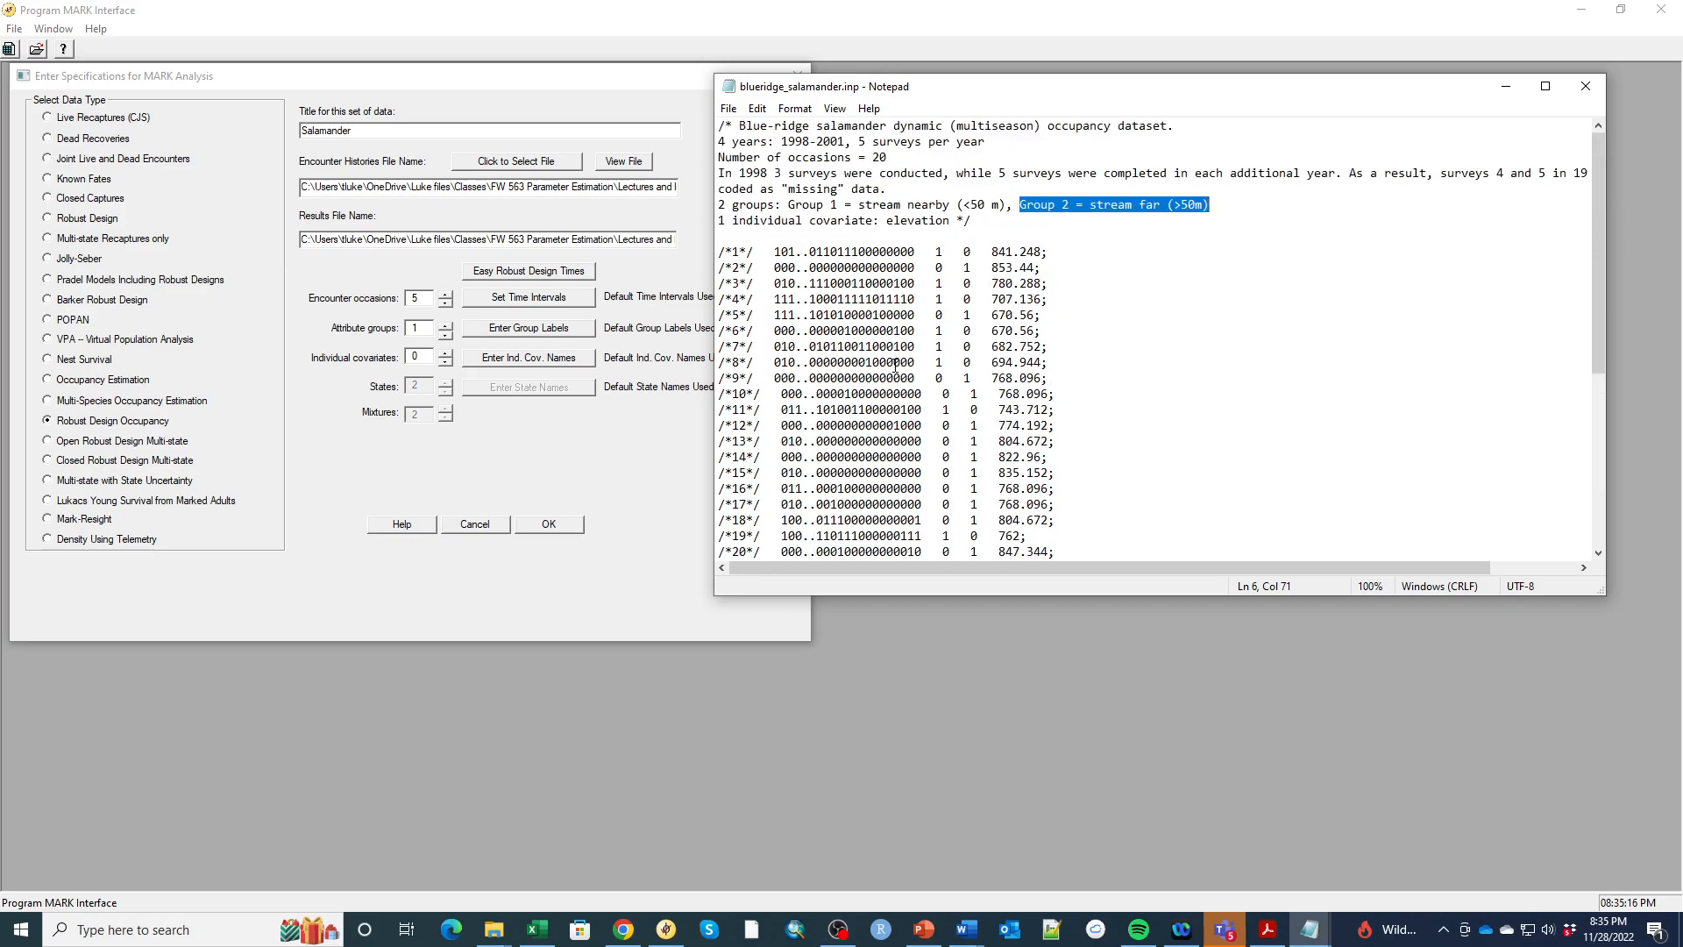
- Set the analysis to 20 encounter occasions, 2 attribute groups and 1 individual covariate
click(427, 300)
text(29)
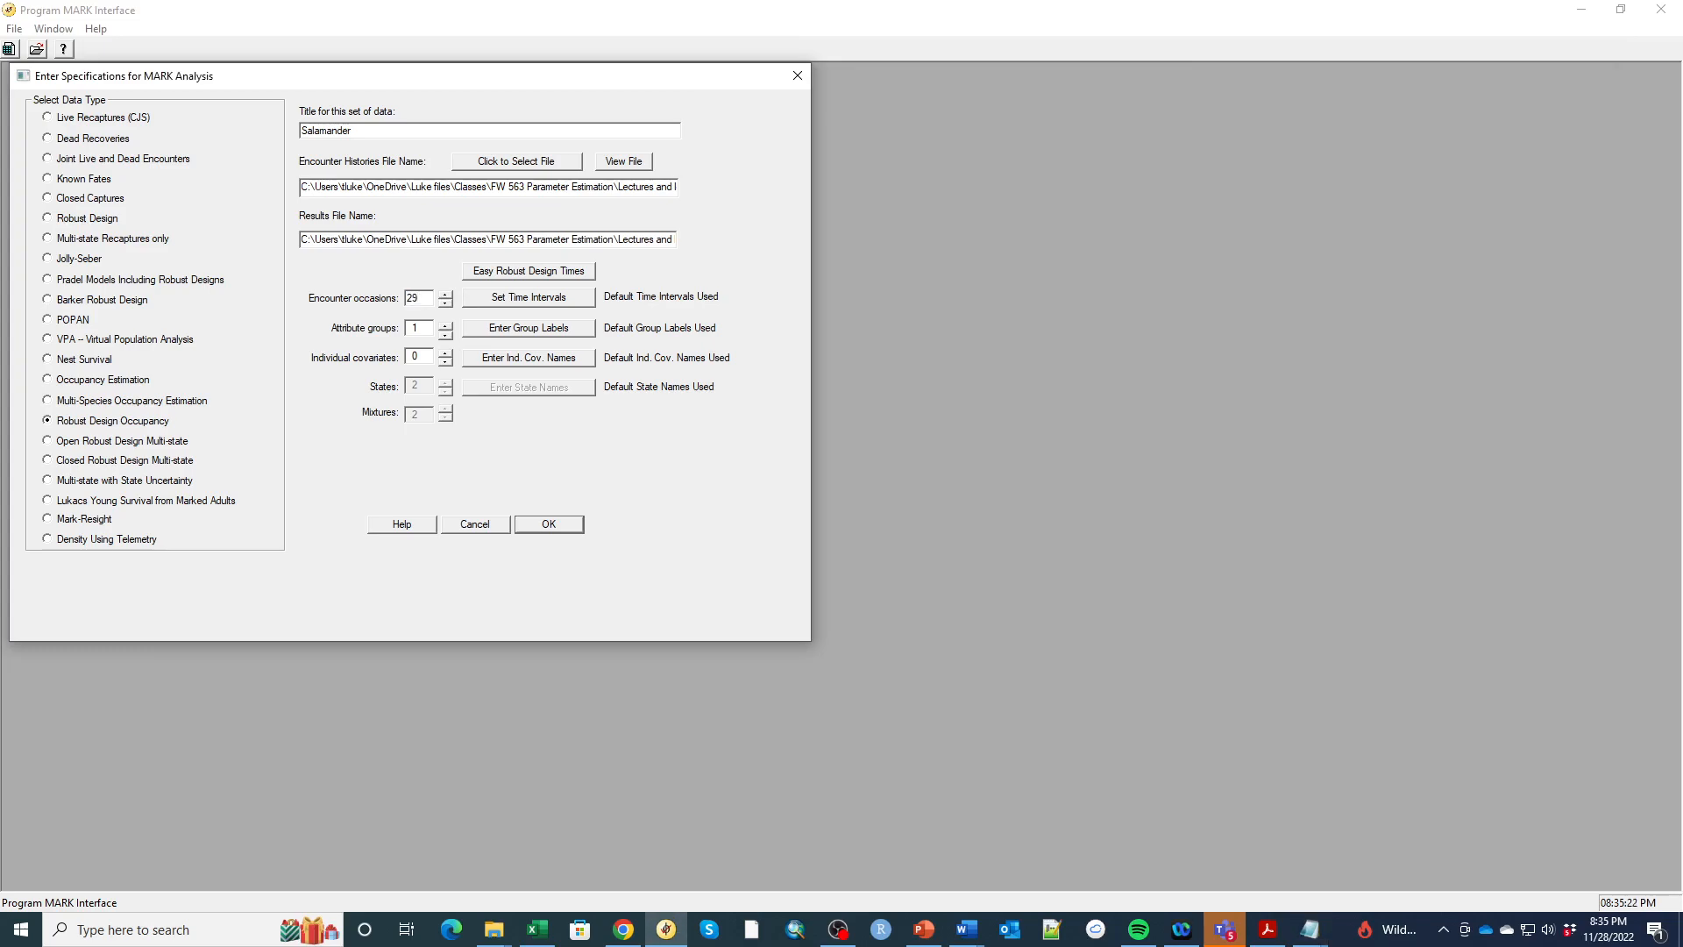
key(BackSpace)
text(0)
double_click(423, 327)
text(2)
double_click(421, 358)
text(1)
- Define 4 primary occasions with 5 secondary occasions each using Easy Robust Design Times, and check the time intervals
click(508, 271)
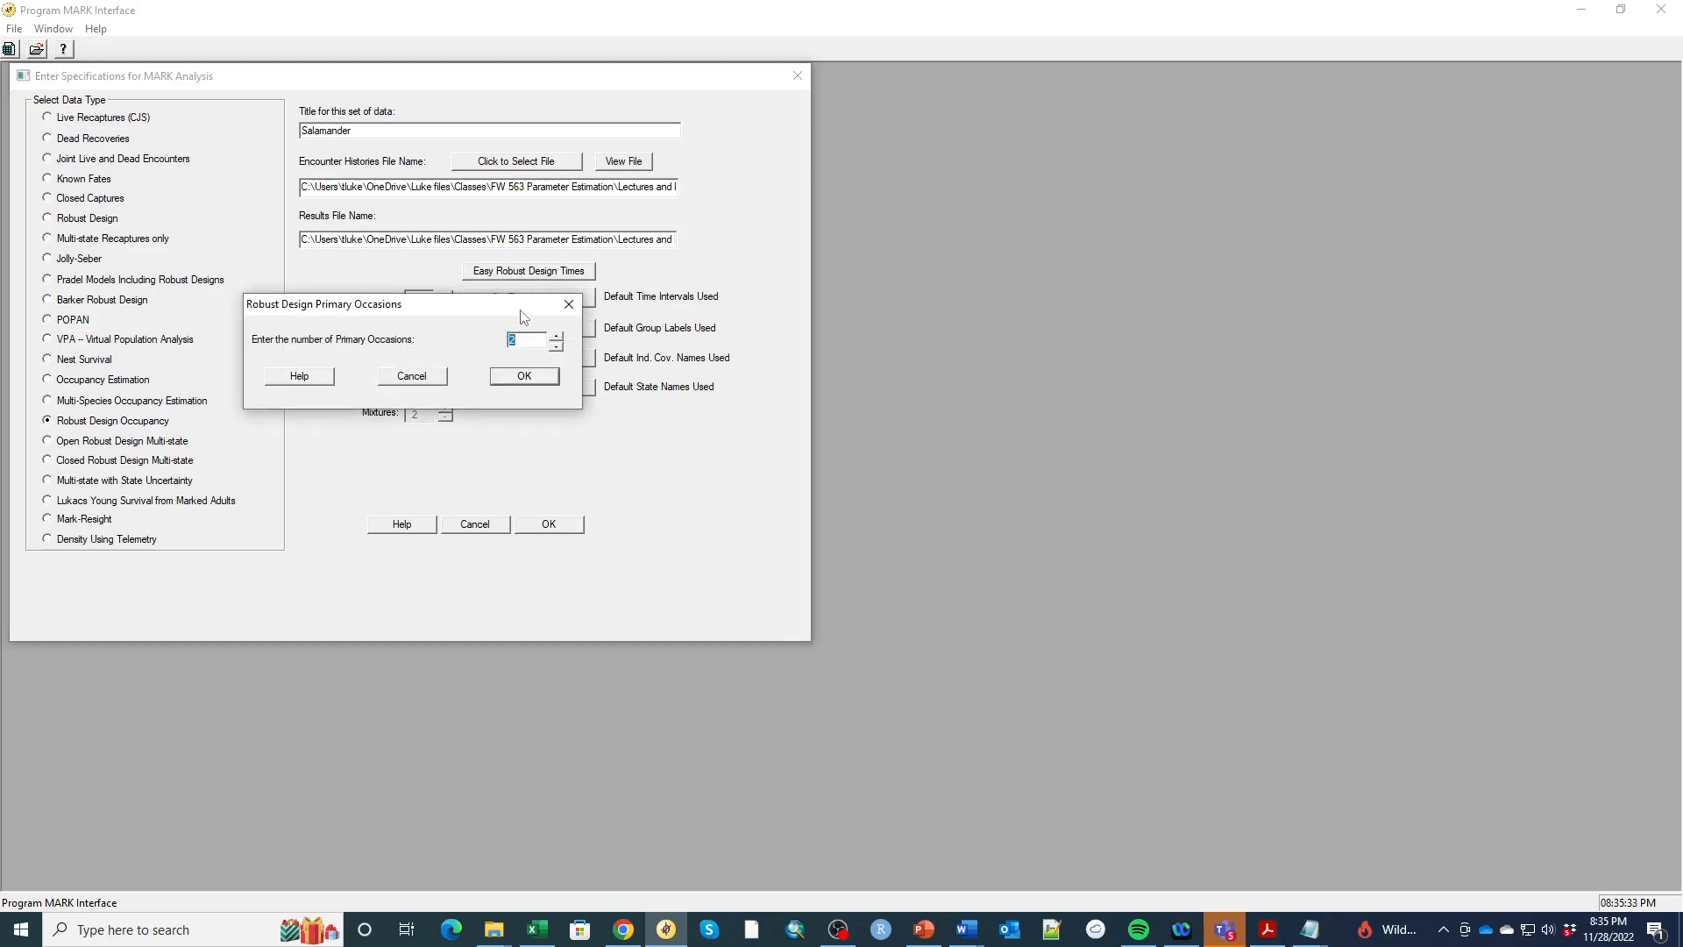
click(556, 336)
click(556, 335)
click(524, 377)
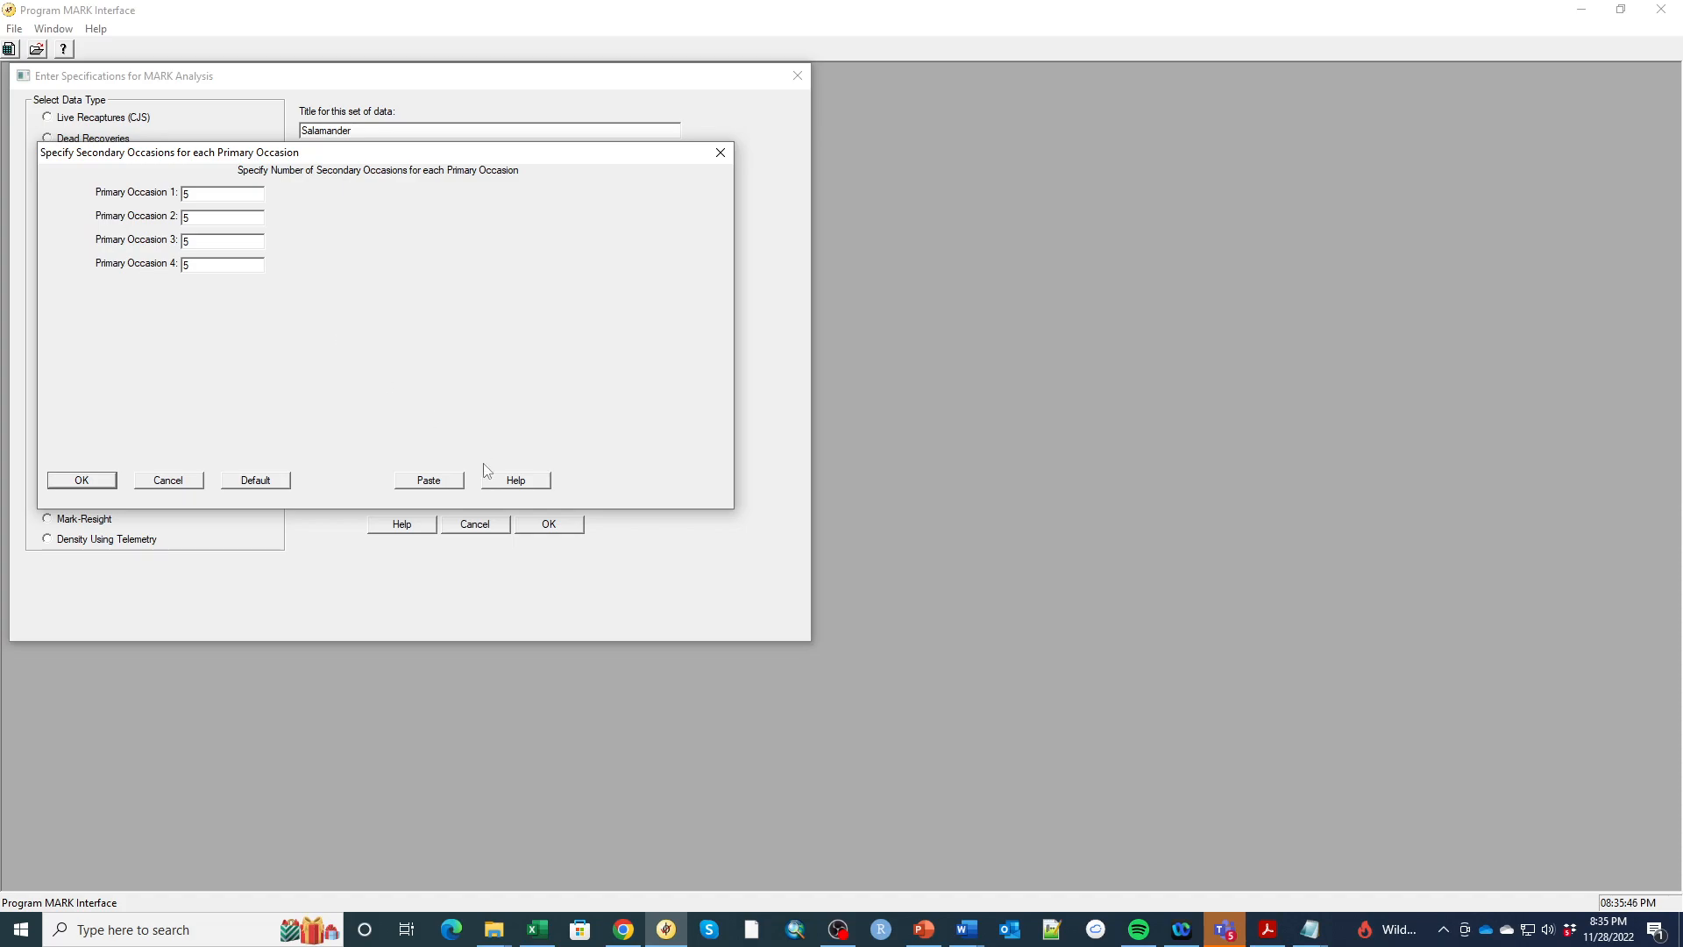
click(97, 488)
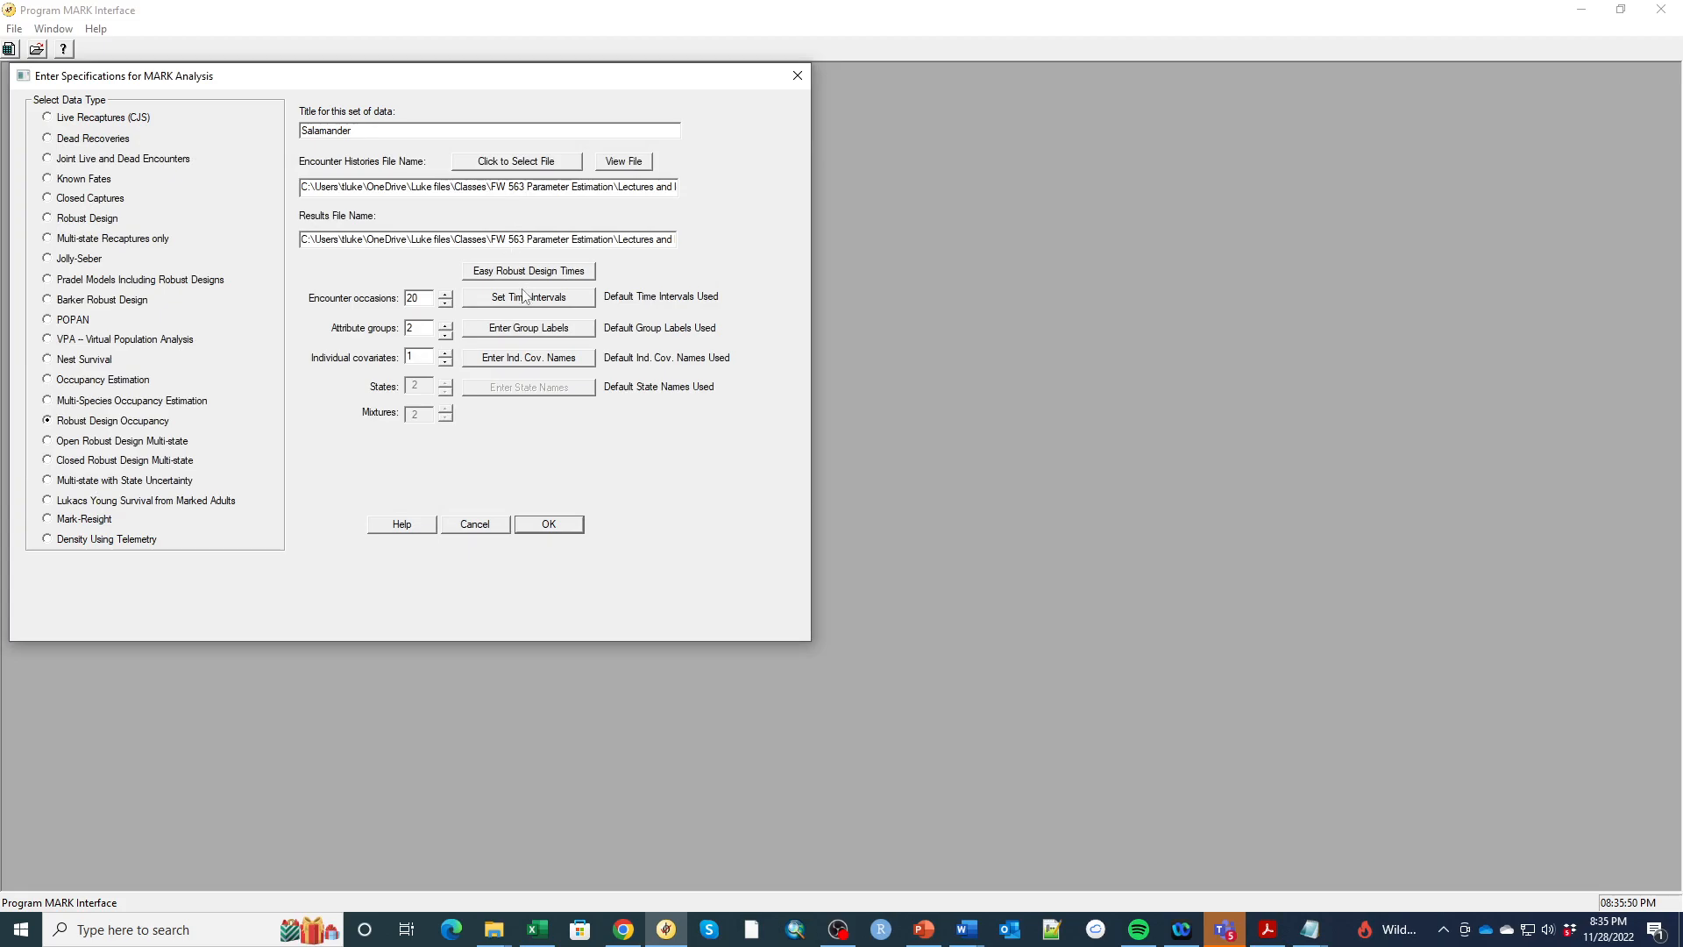
click(521, 300)
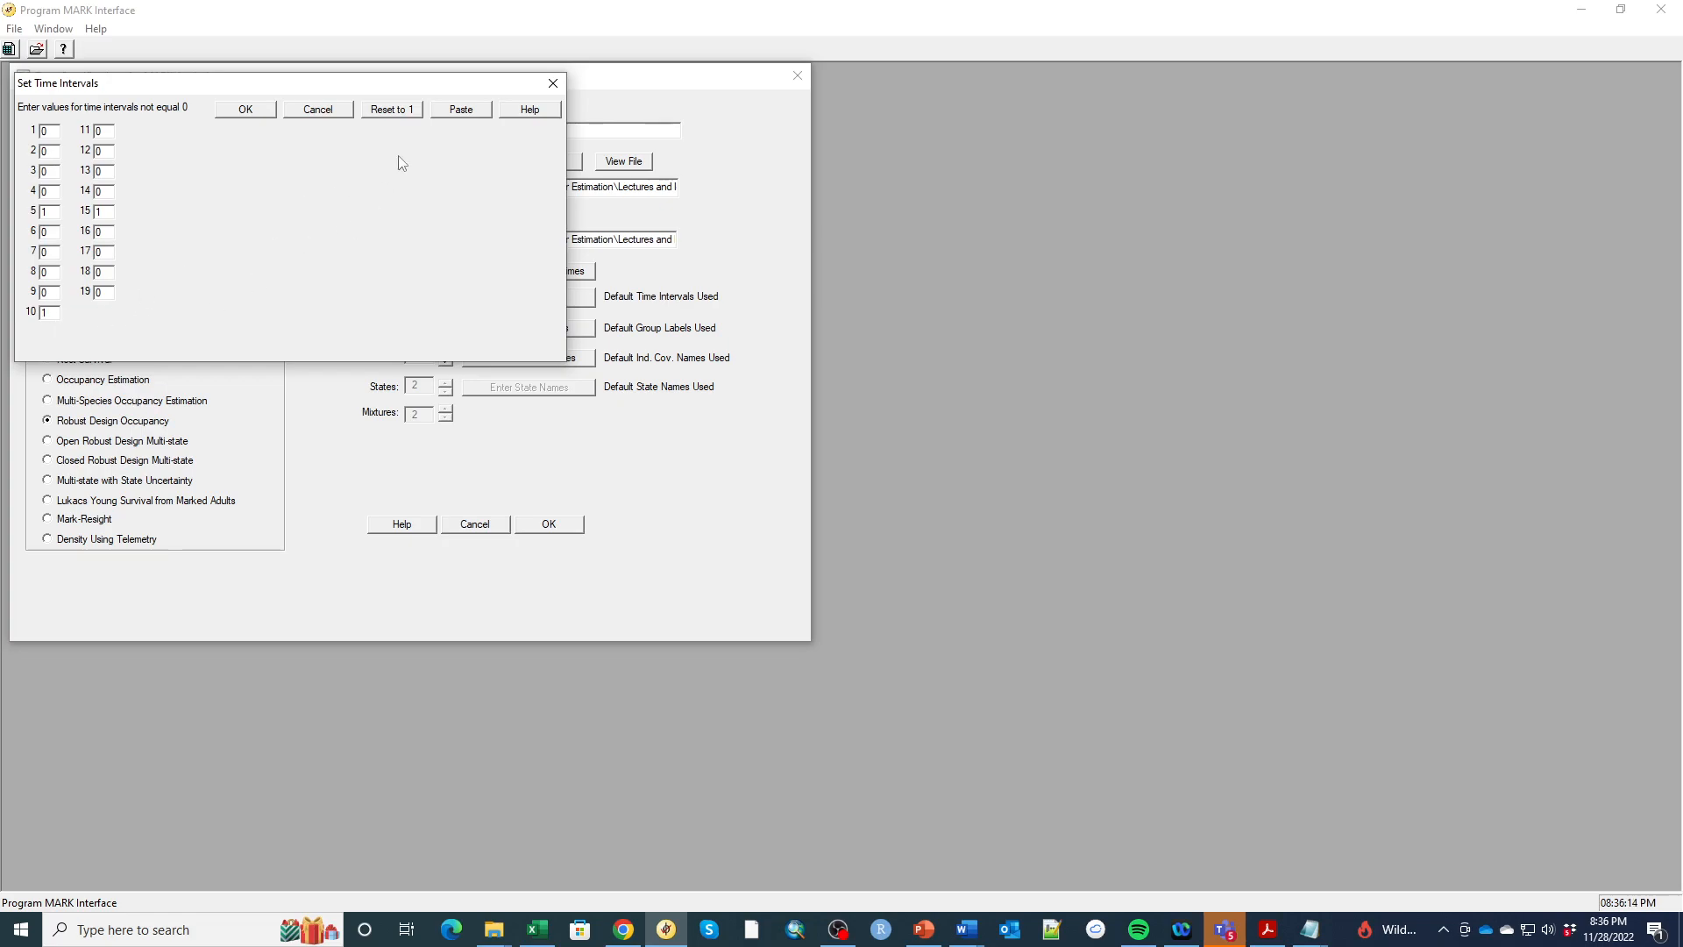
click(553, 83)
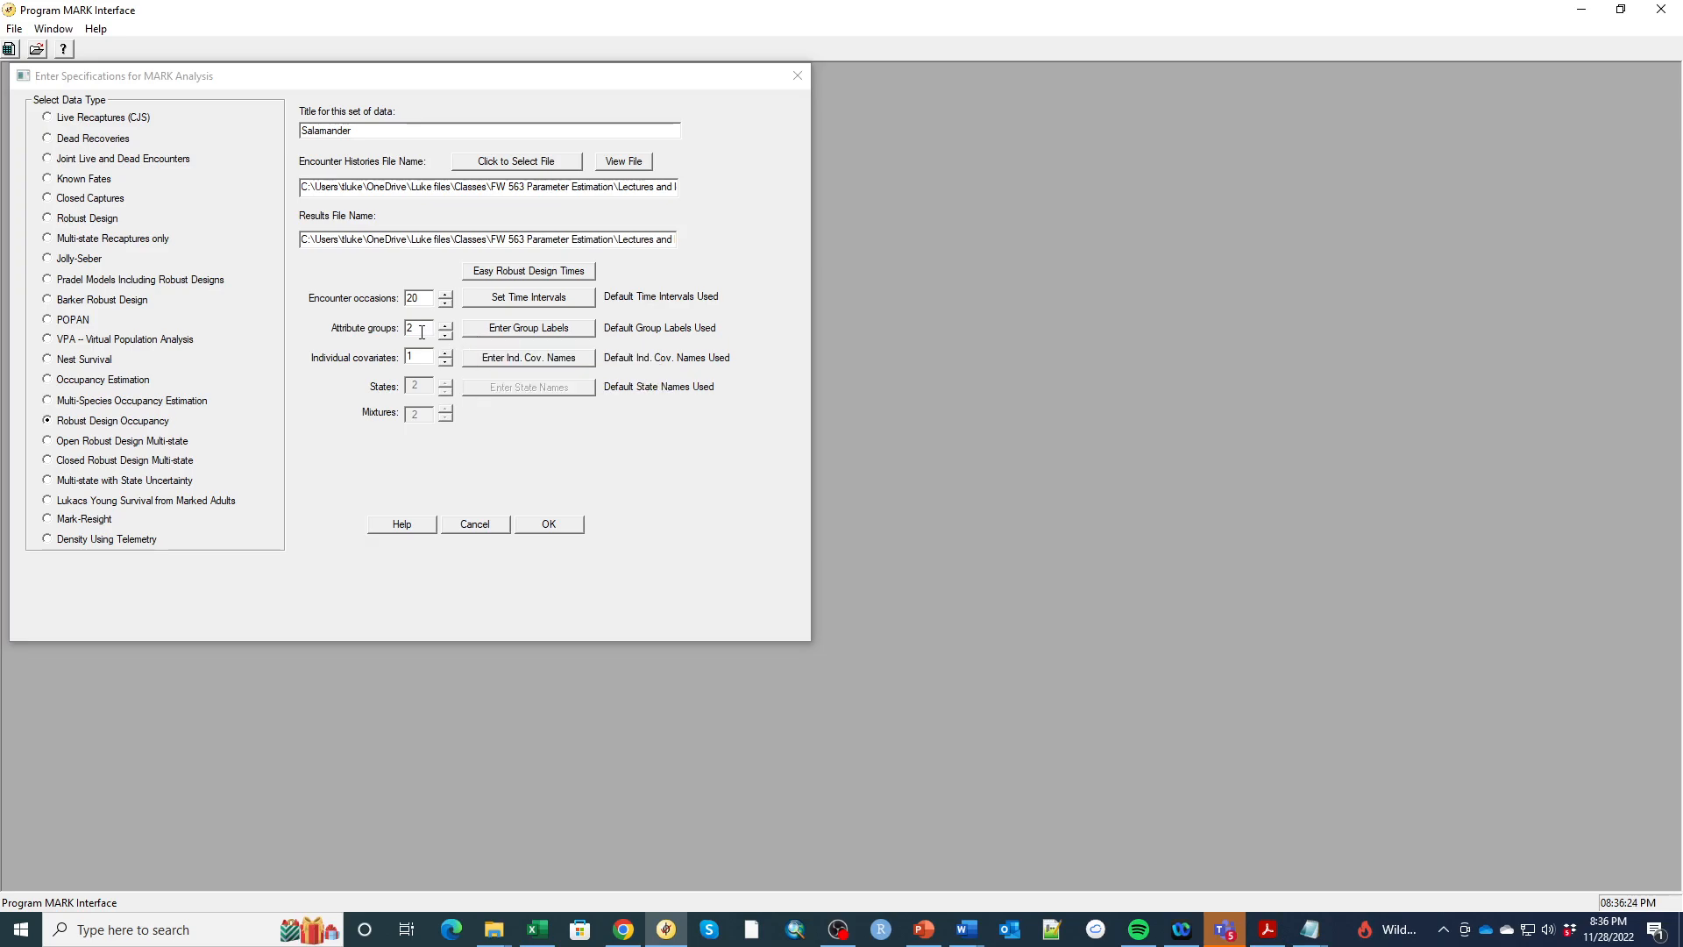
- Label group 1 Near strm and group 2 Far strm
click(513, 329)
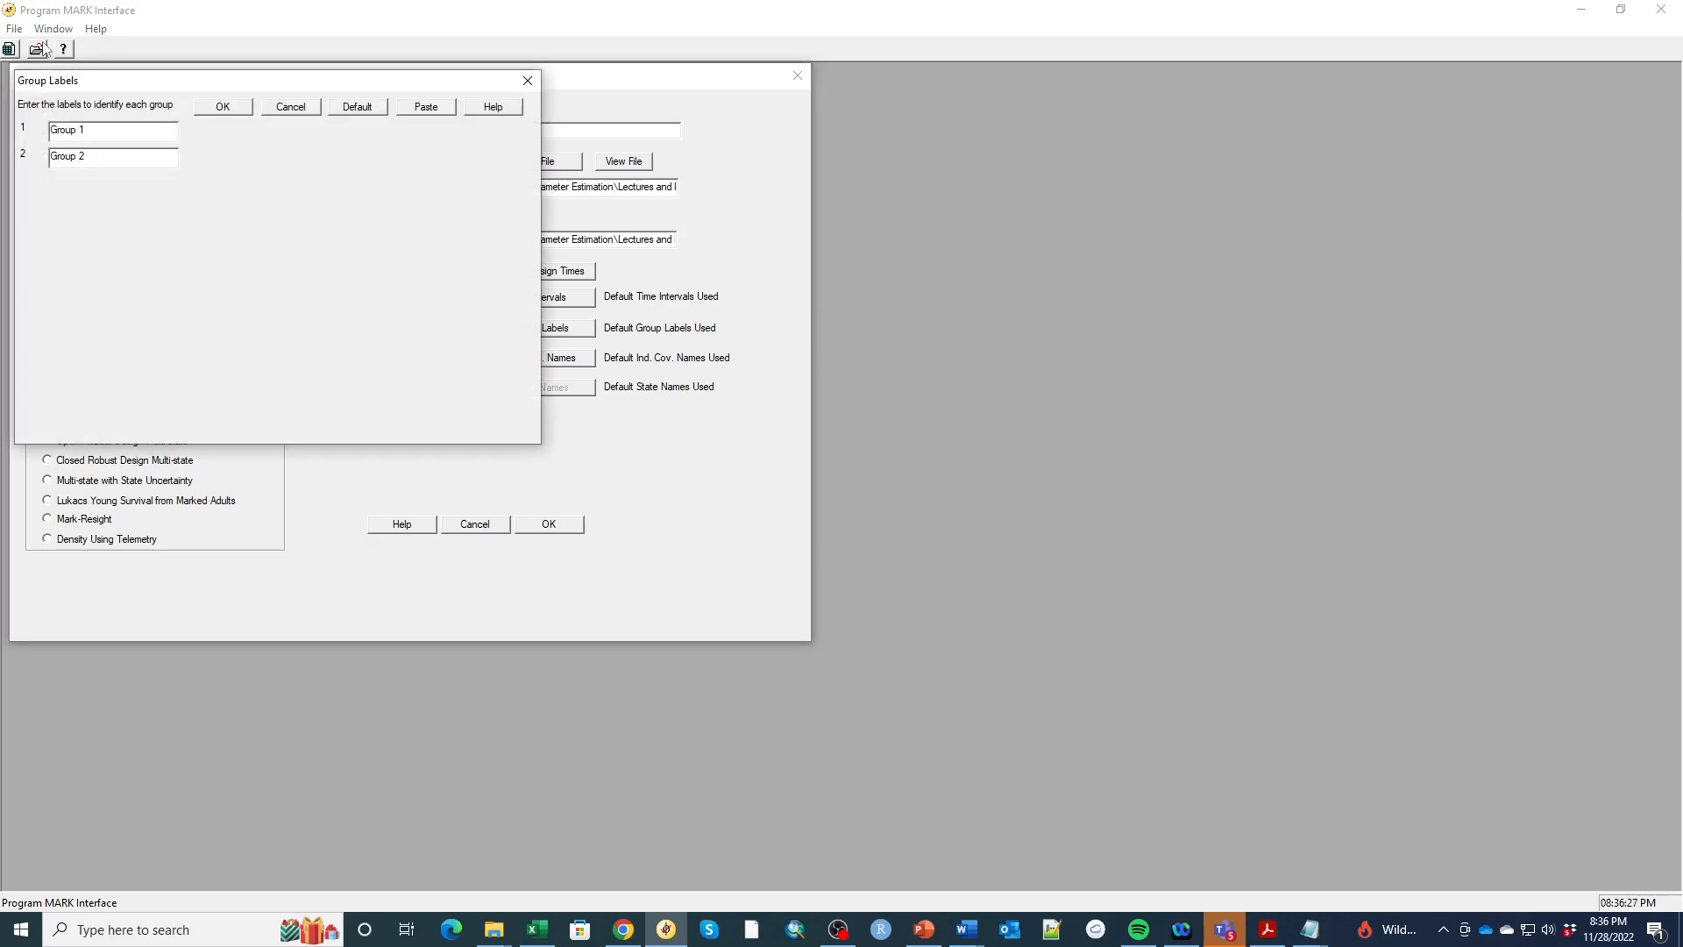
click(117, 128)
text(Near strm)
click(106, 158)
text(Far strm)
click(229, 107)
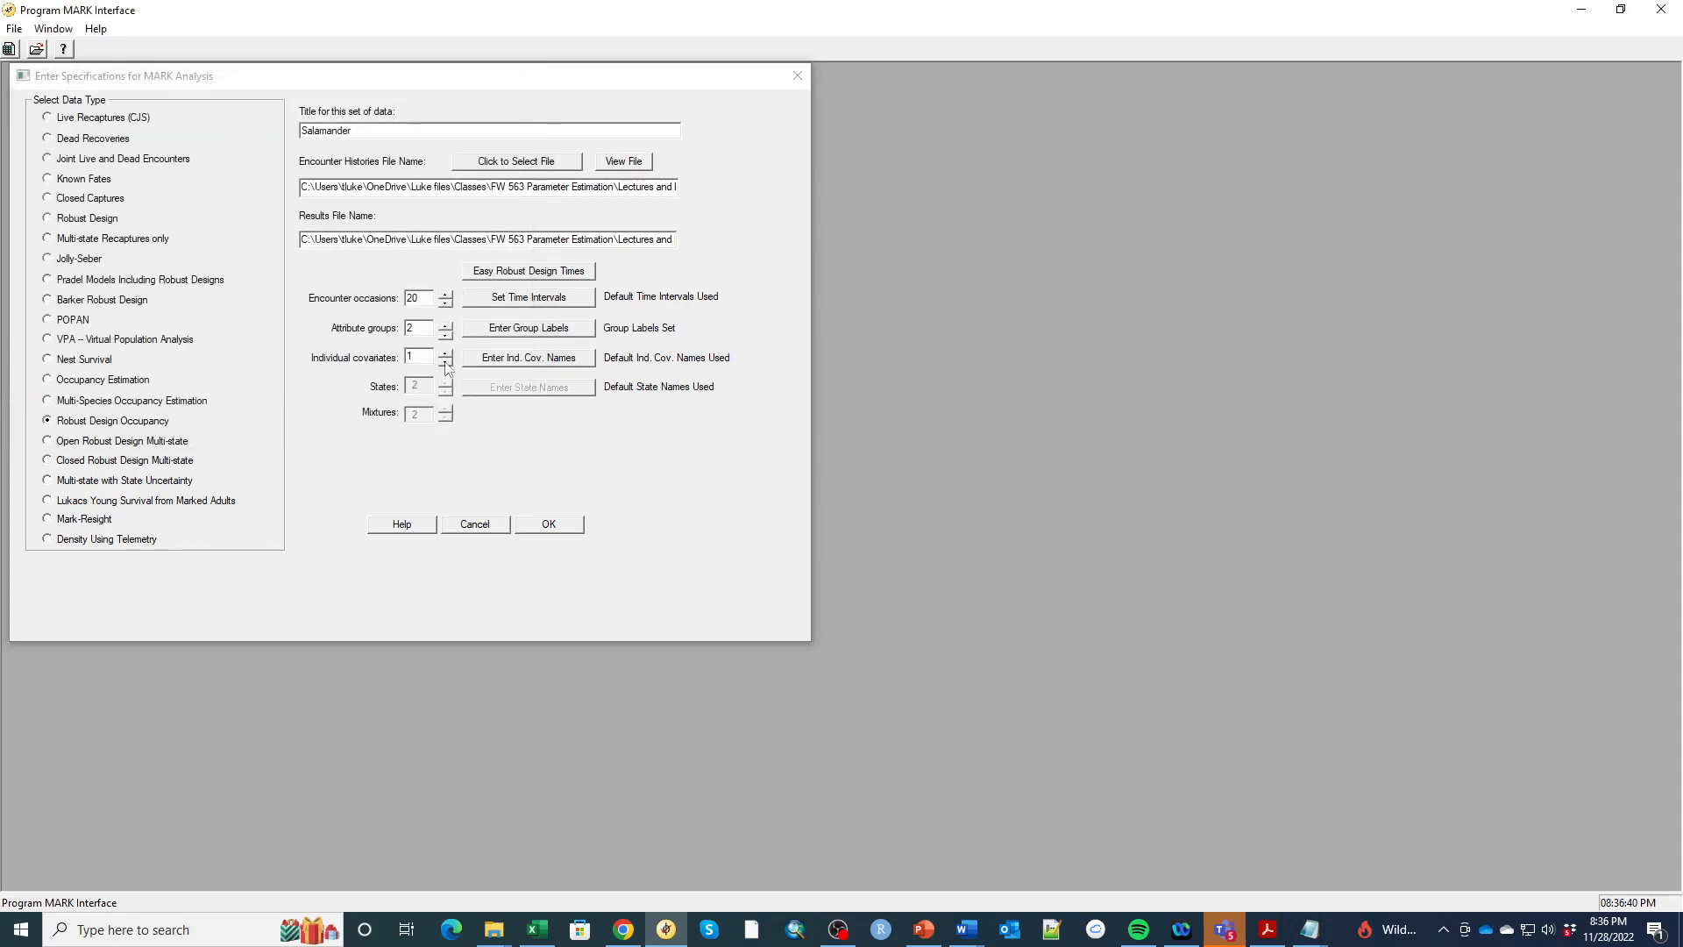
- Name the individual covariate Elev
click(482, 360)
double_click(119, 129)
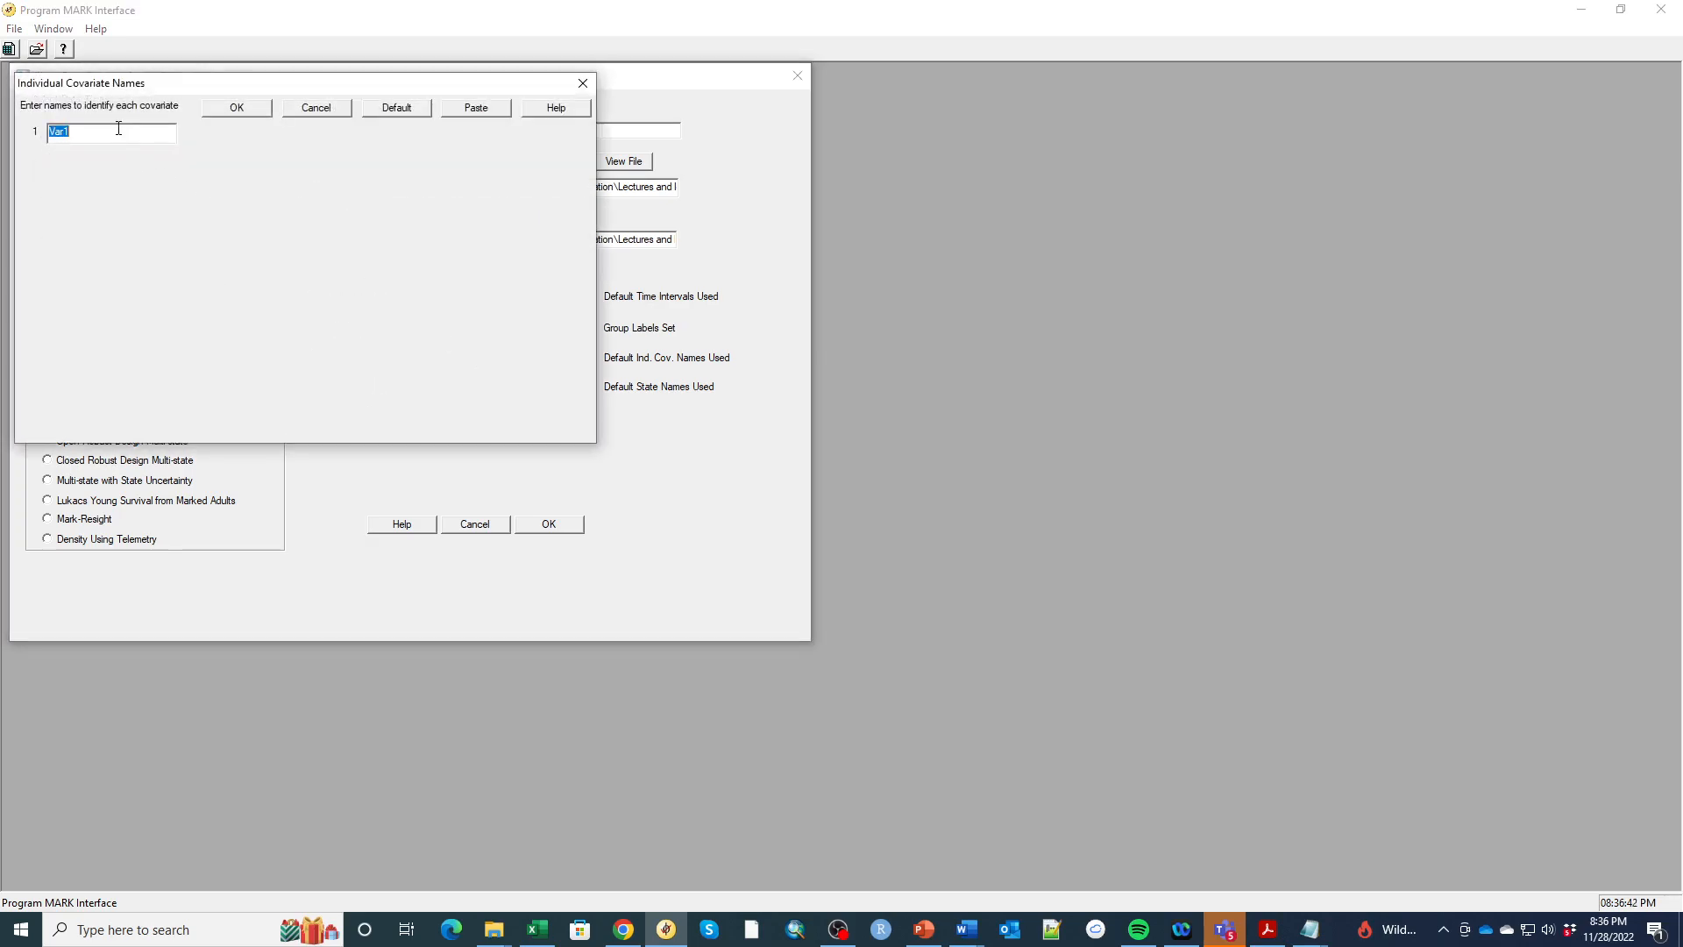
text(Elev)
click(247, 112)
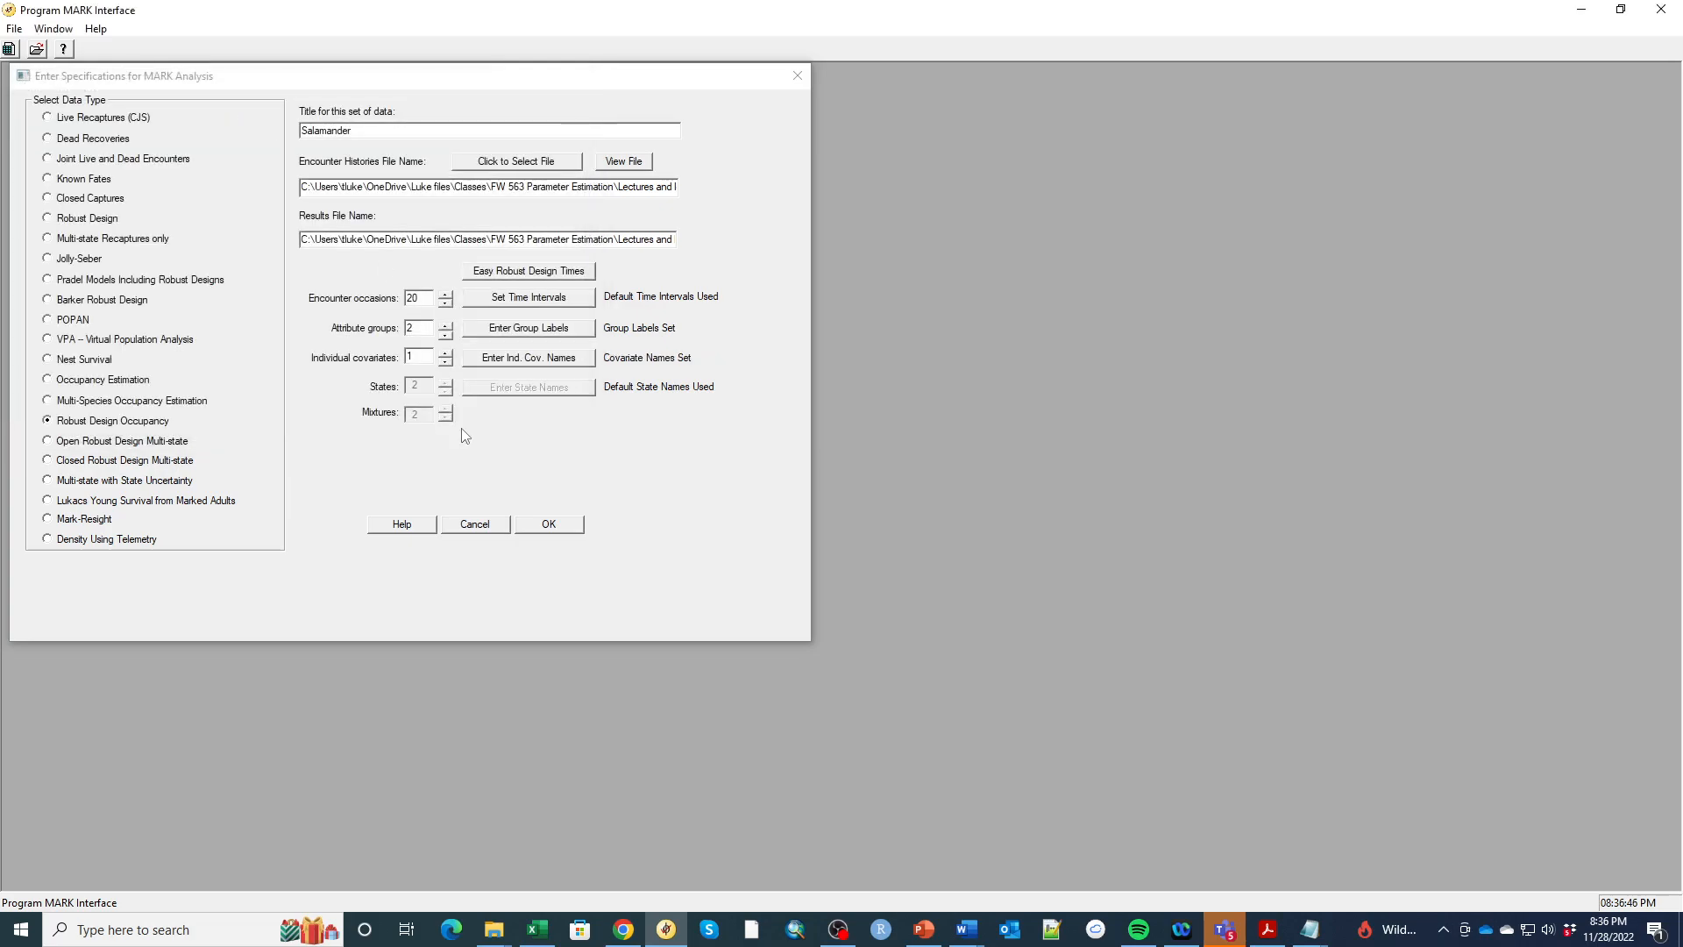
- Accept the analysis specifications to create the results database, and display the Parameter Index Chart
click(549, 526)
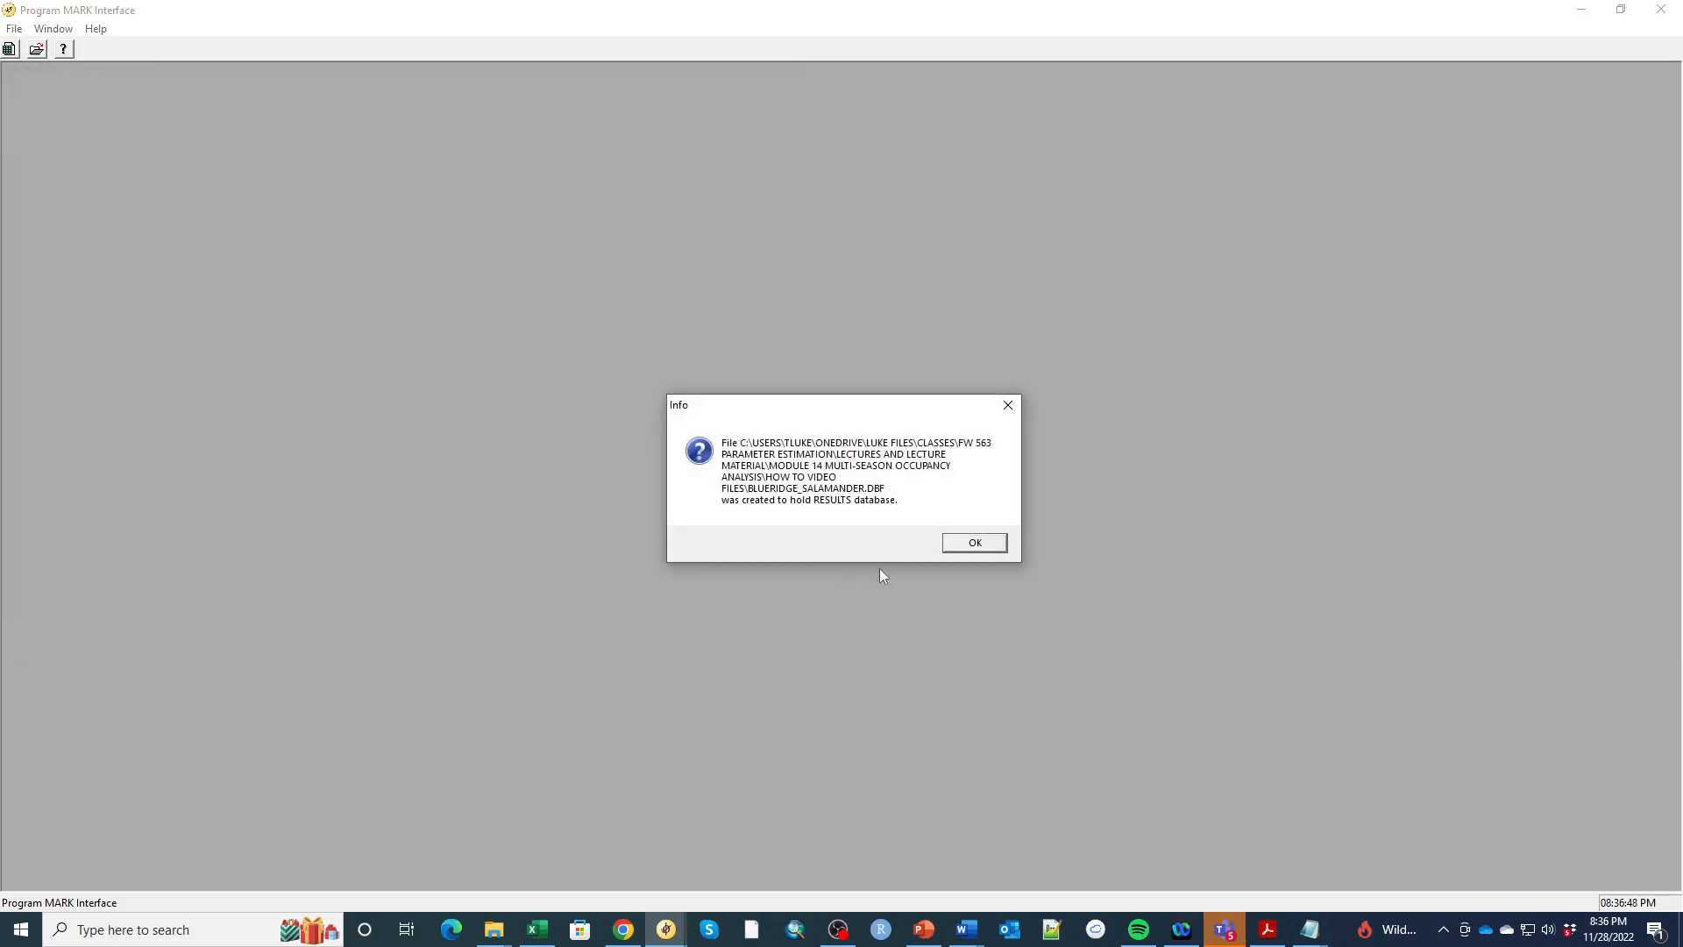
click(979, 542)
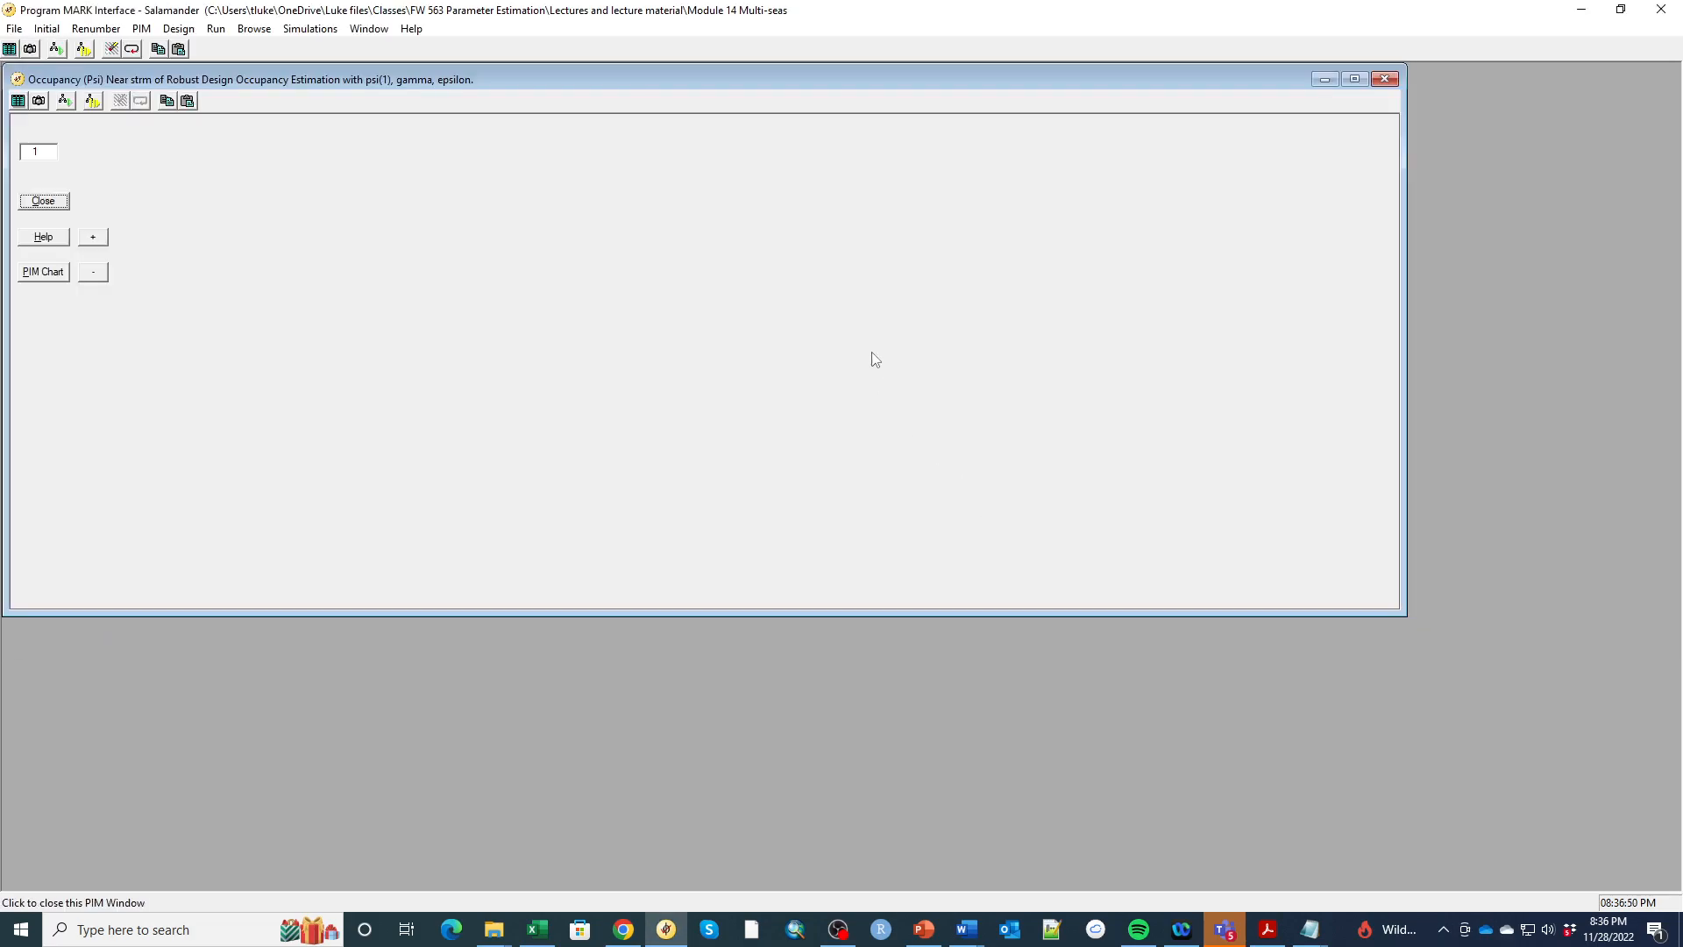
click(142, 29)
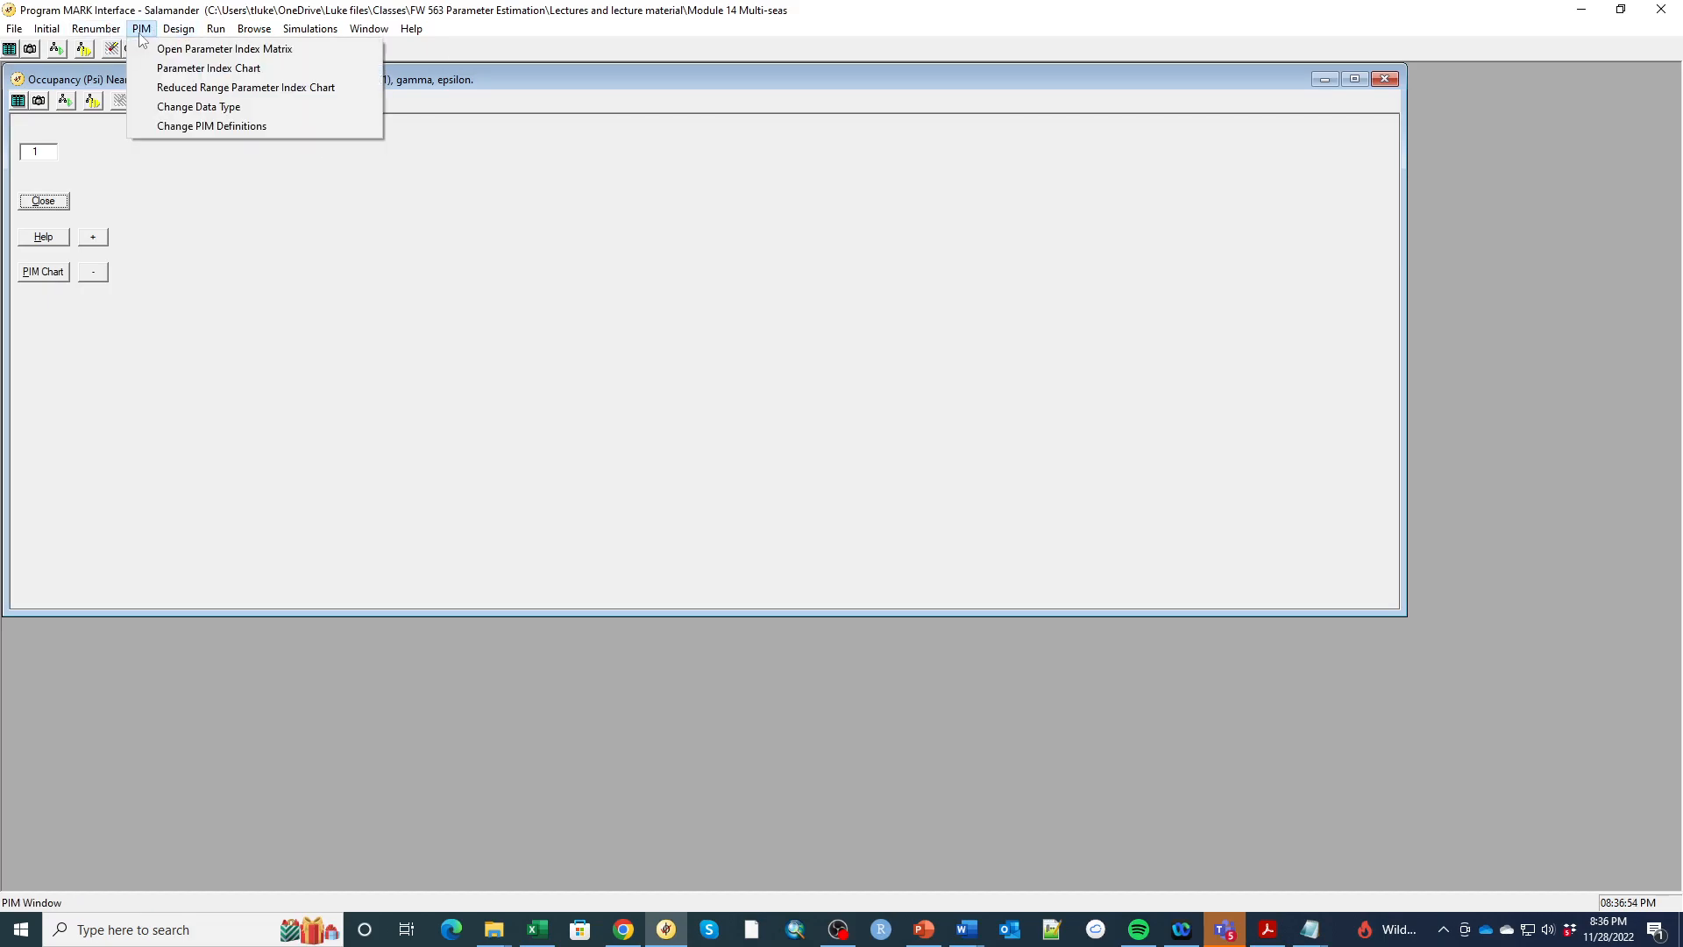
click(148, 69)
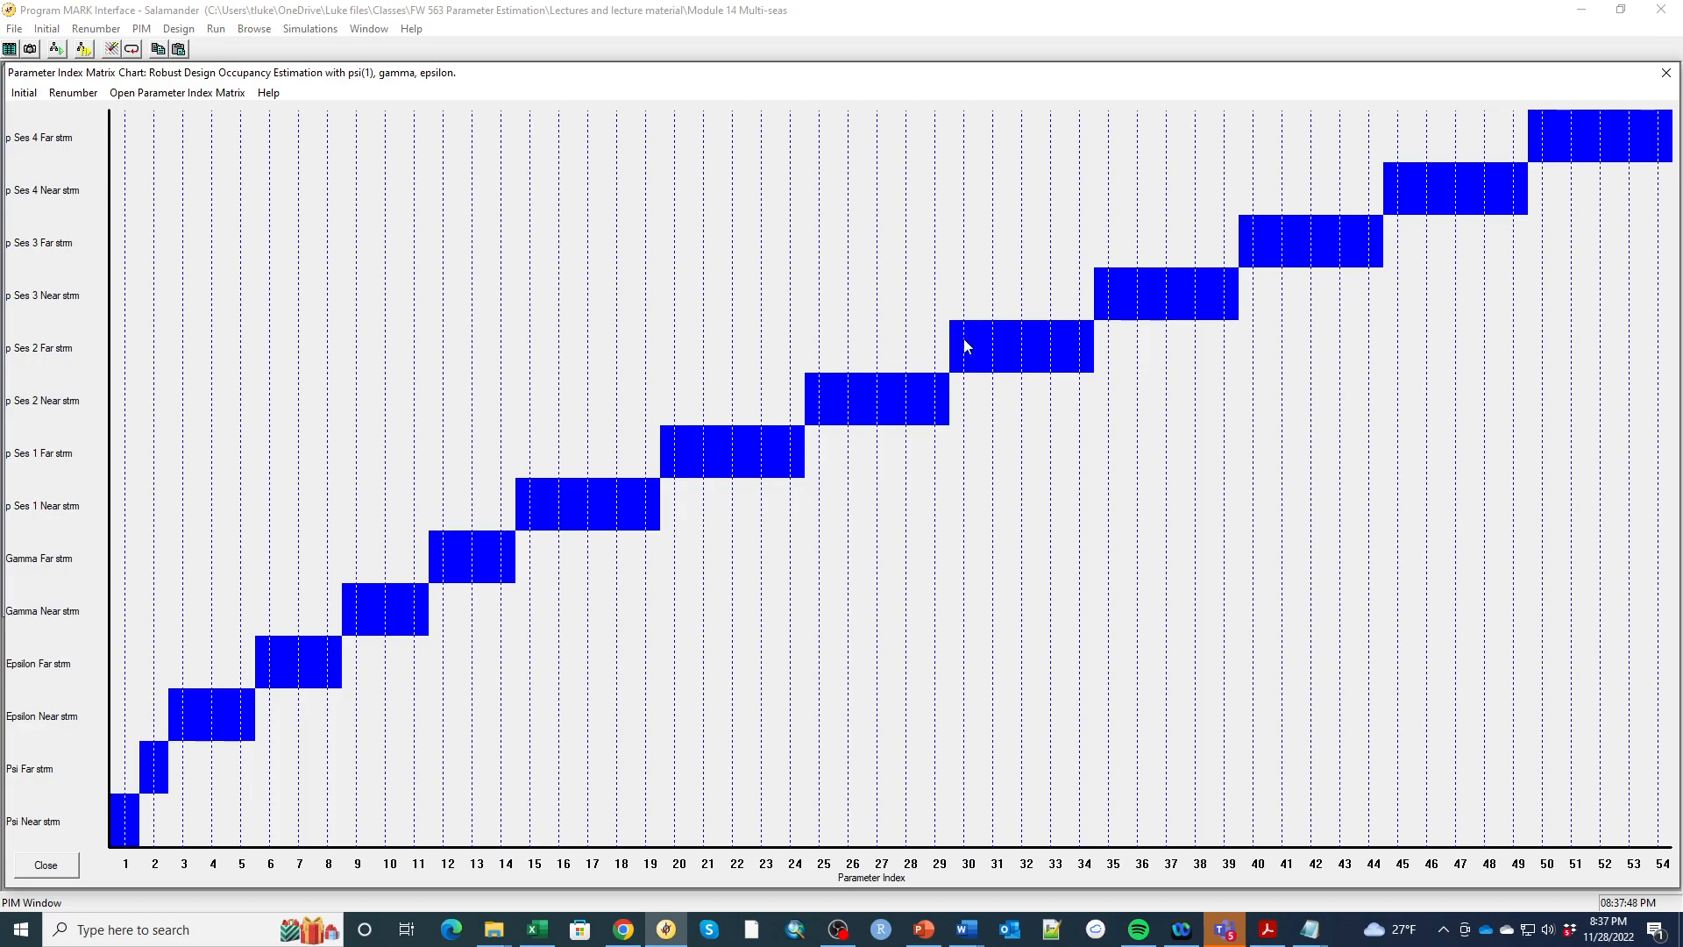
- Run the current model under the name Psi(g) E(g*t) G(g*t) p(g*t) and append its output to the results database
click(220, 31)
click(223, 45)
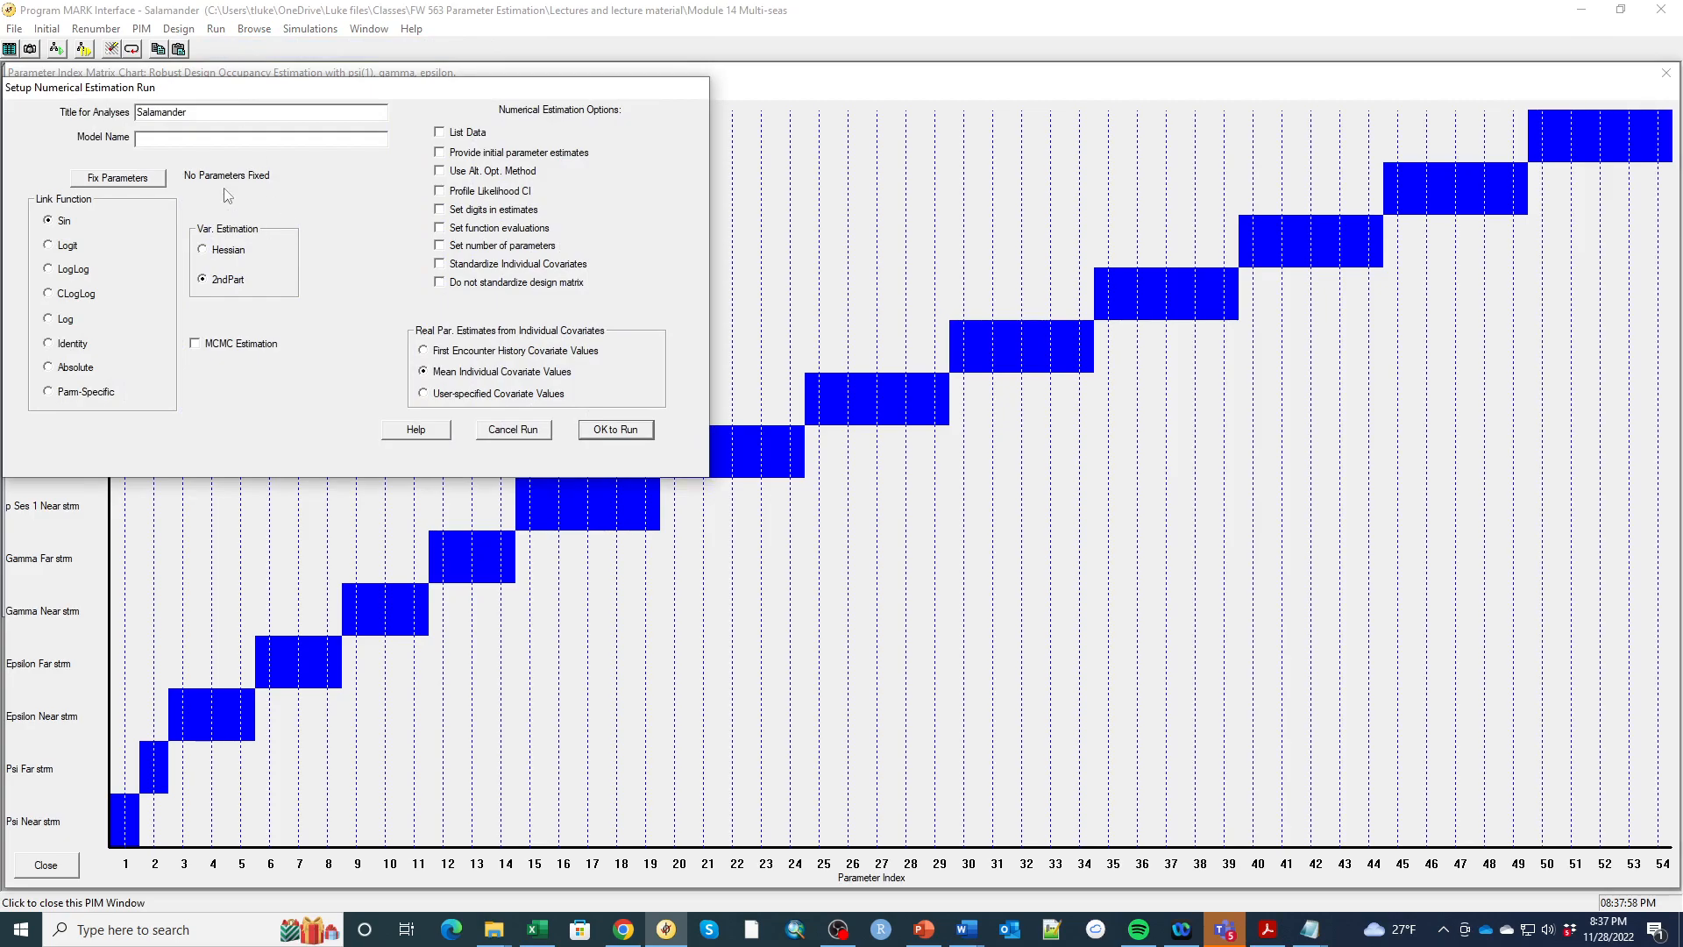
click(195, 140)
text(Psi(g) E(g*t) G(g*t) p(g*t))
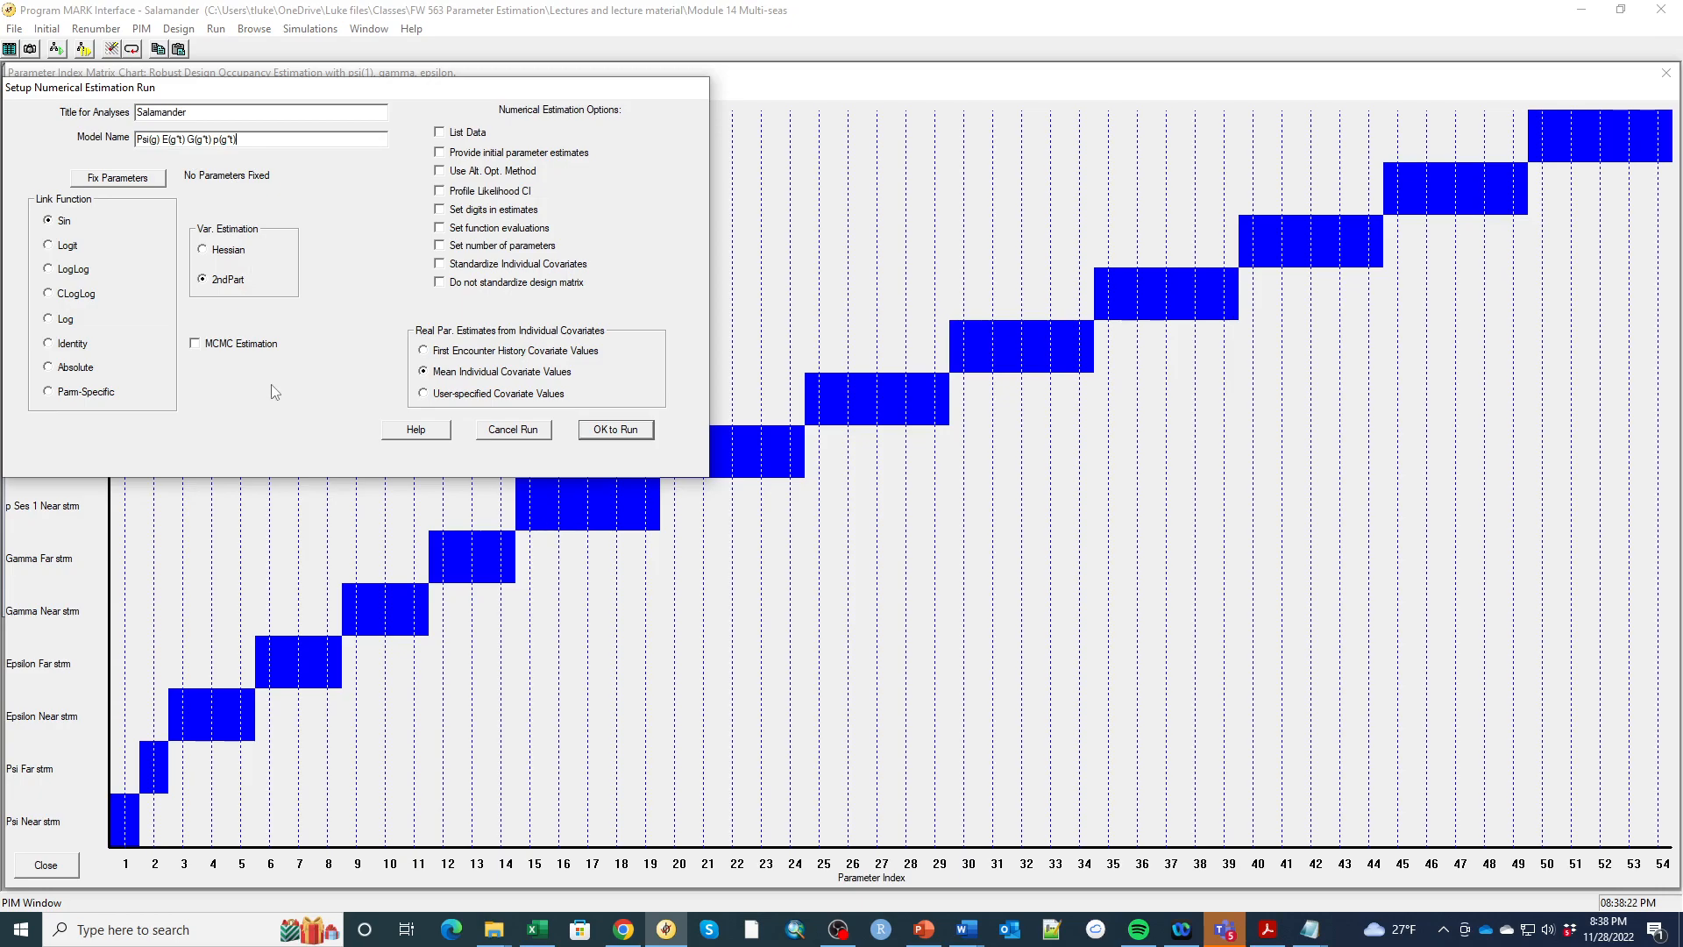
click(617, 429)
click(889, 522)
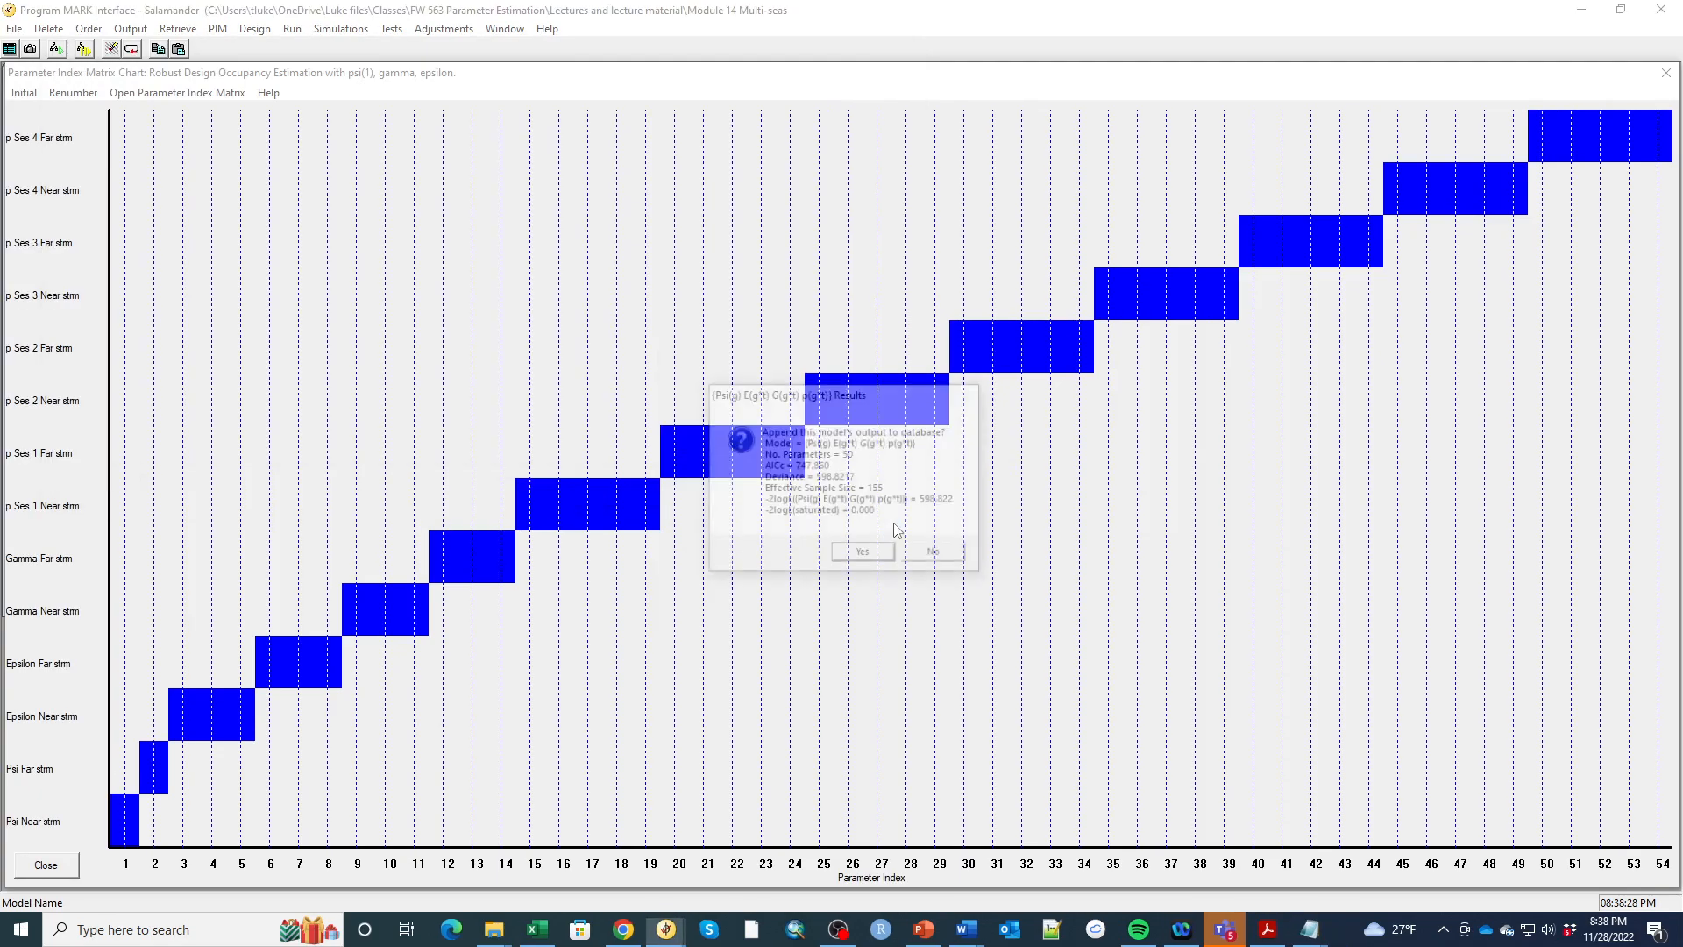
click(863, 555)
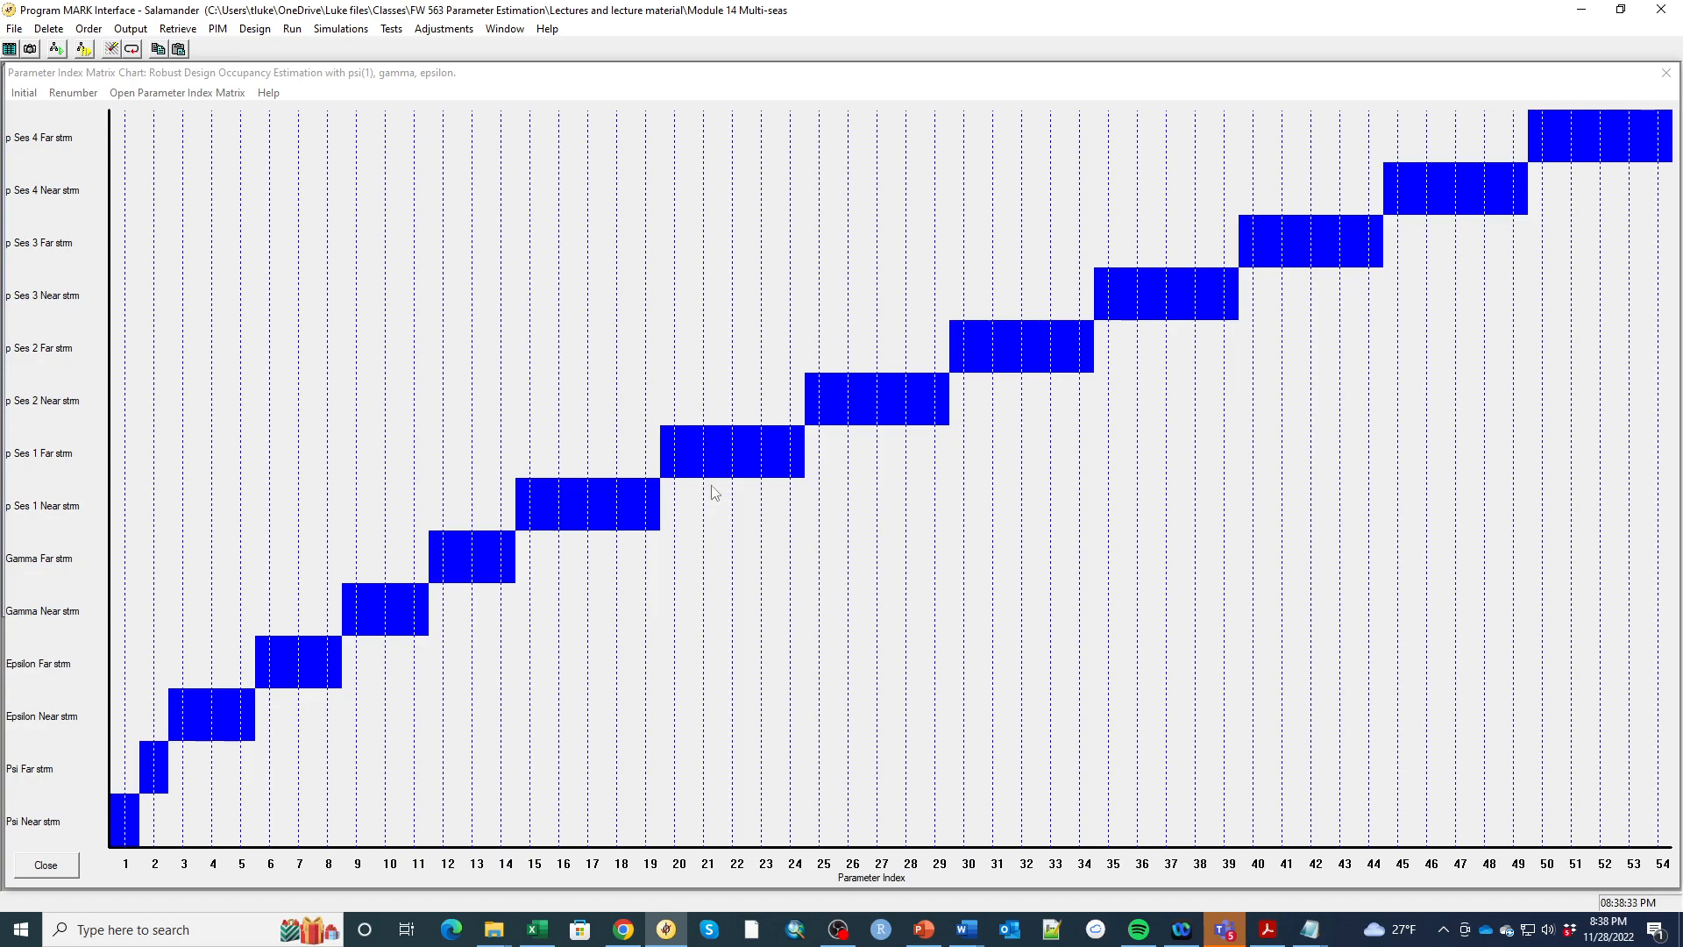
- Make detection probability p constant within sessions 1 and 2 for both the Near strm and Far strm groups
click(526, 512)
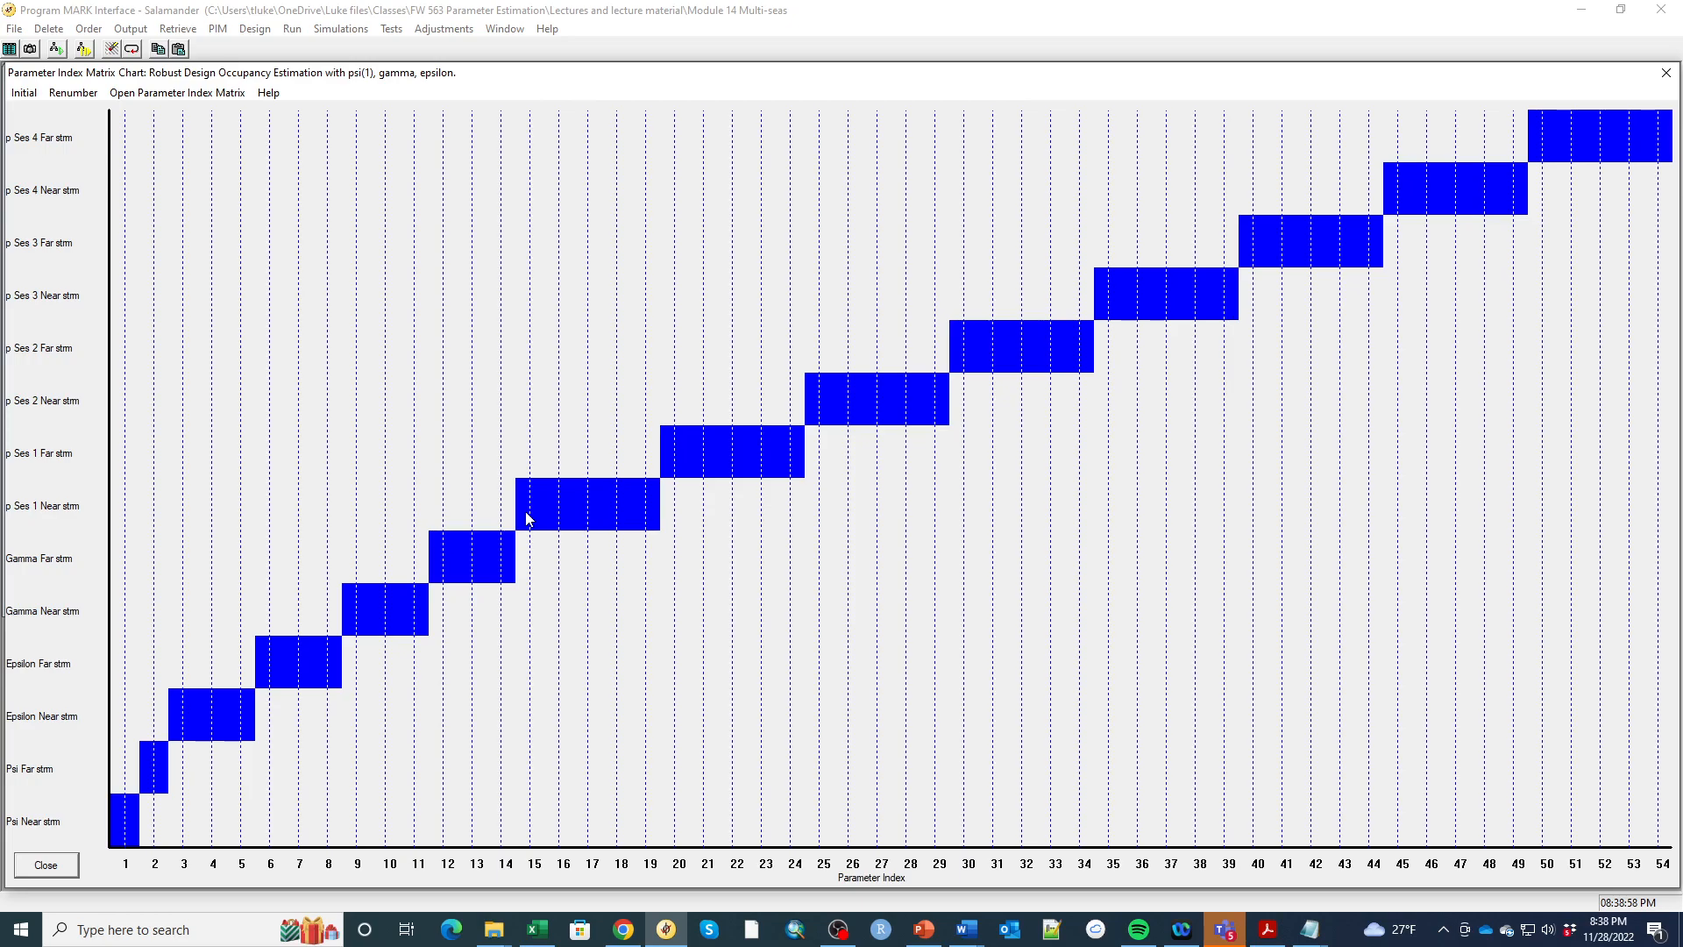
right_click(526, 514)
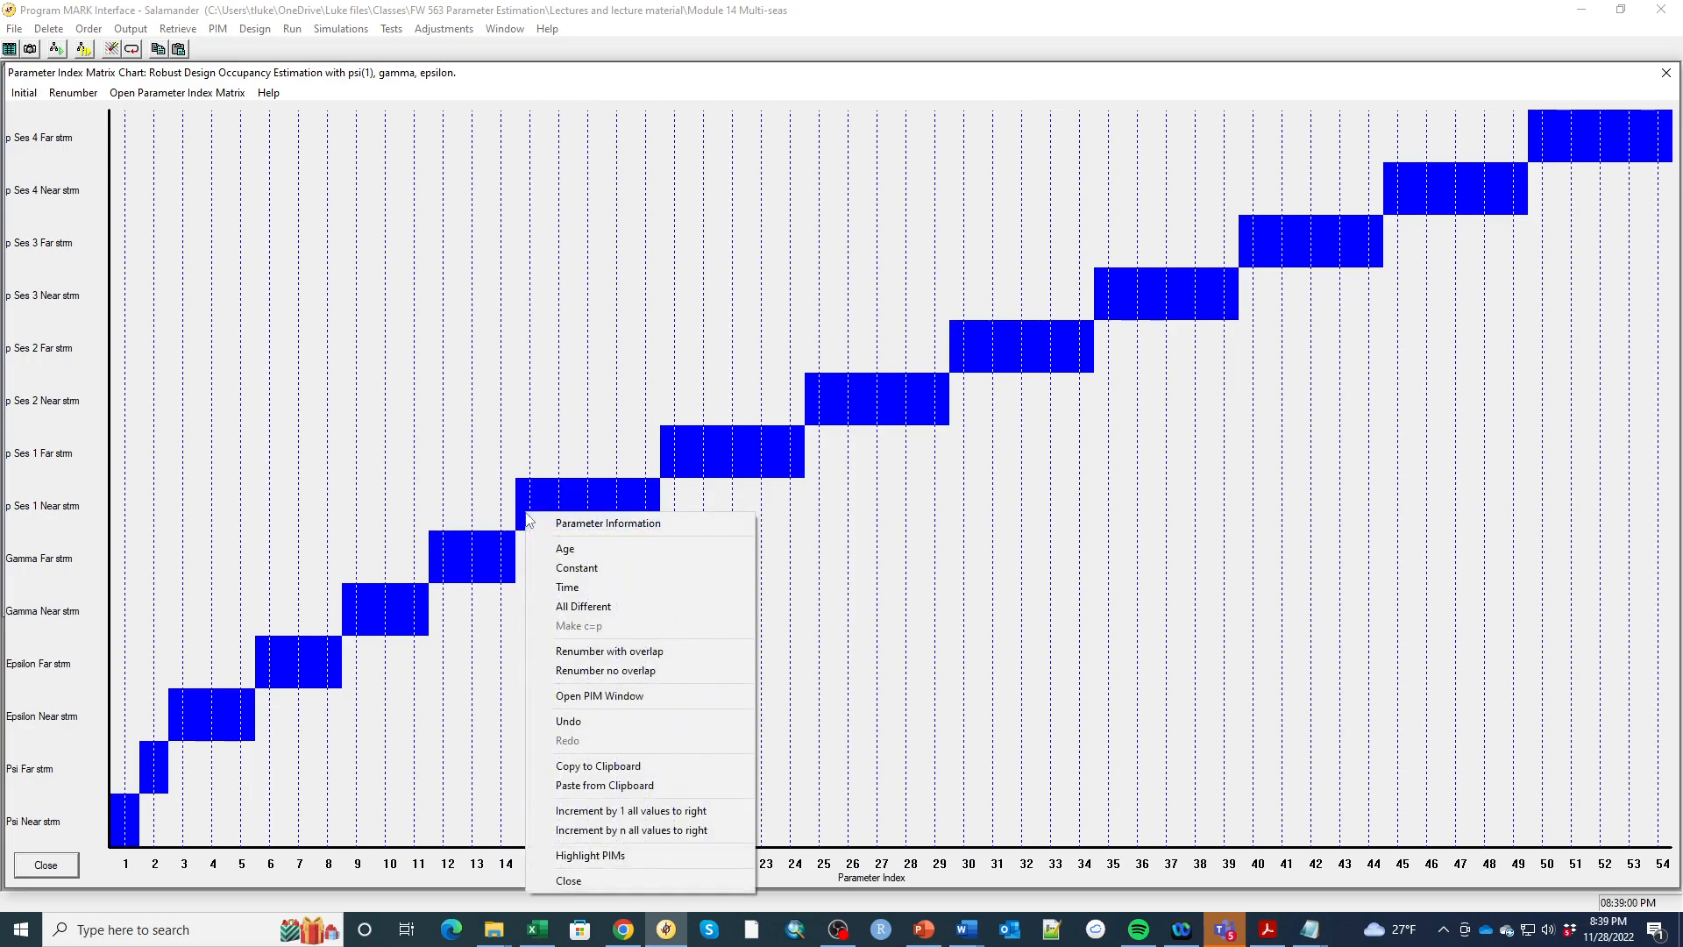
click(582, 568)
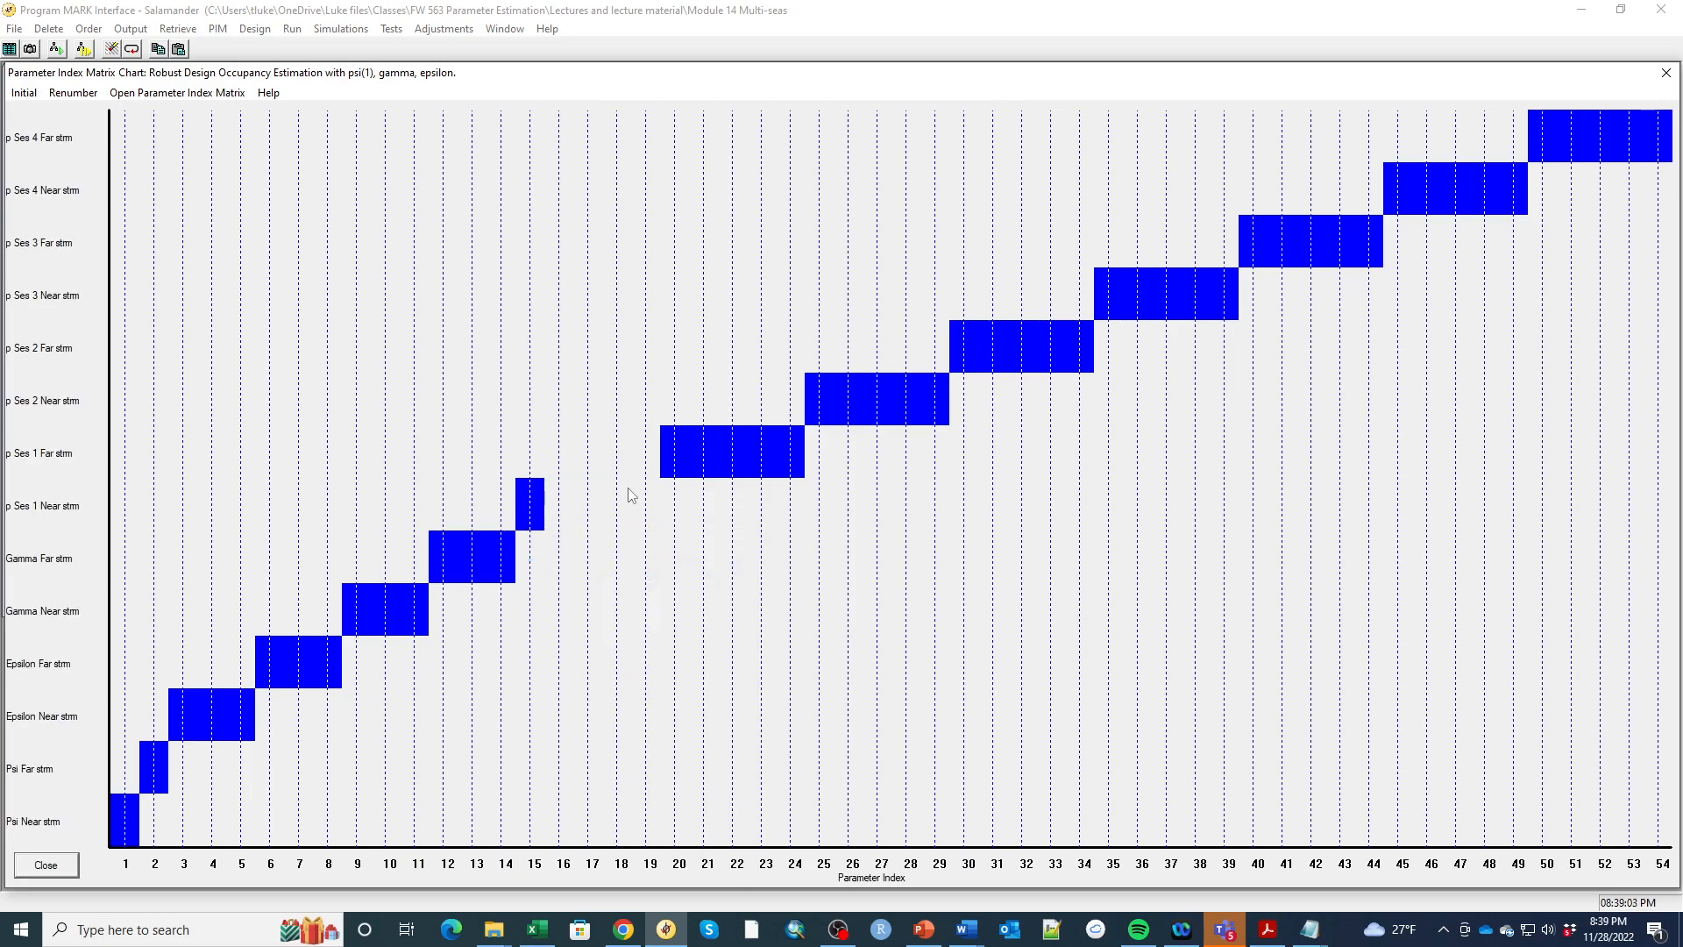
right_click(665, 465)
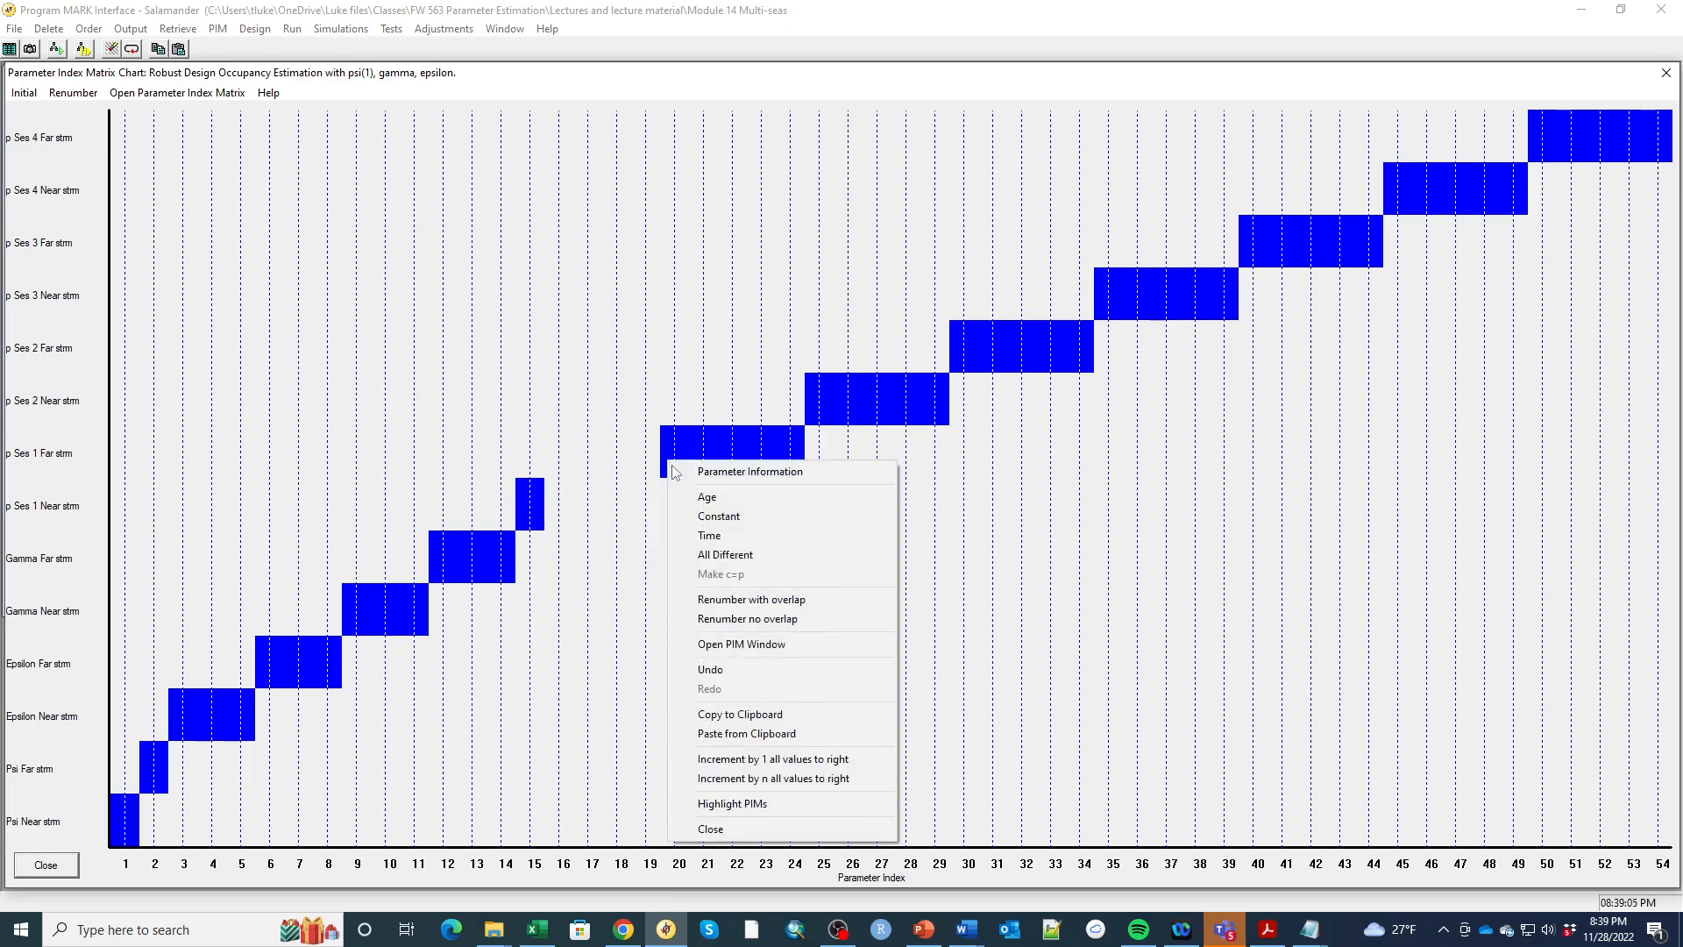
click(702, 520)
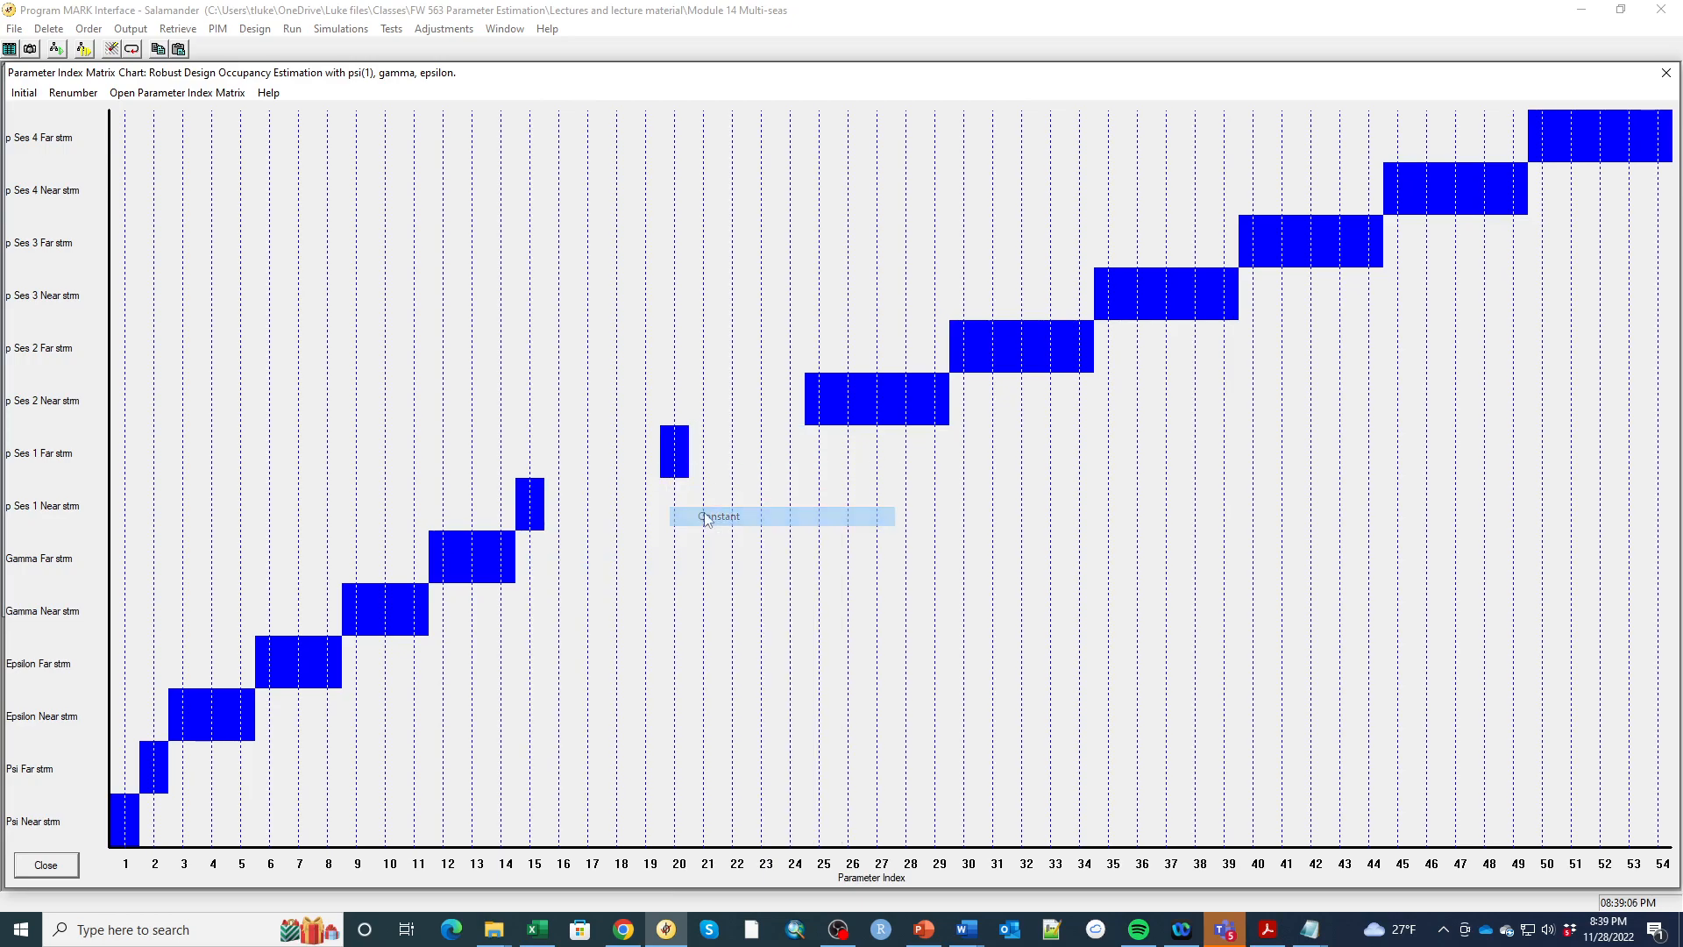
right_click(808, 405)
click(849, 461)
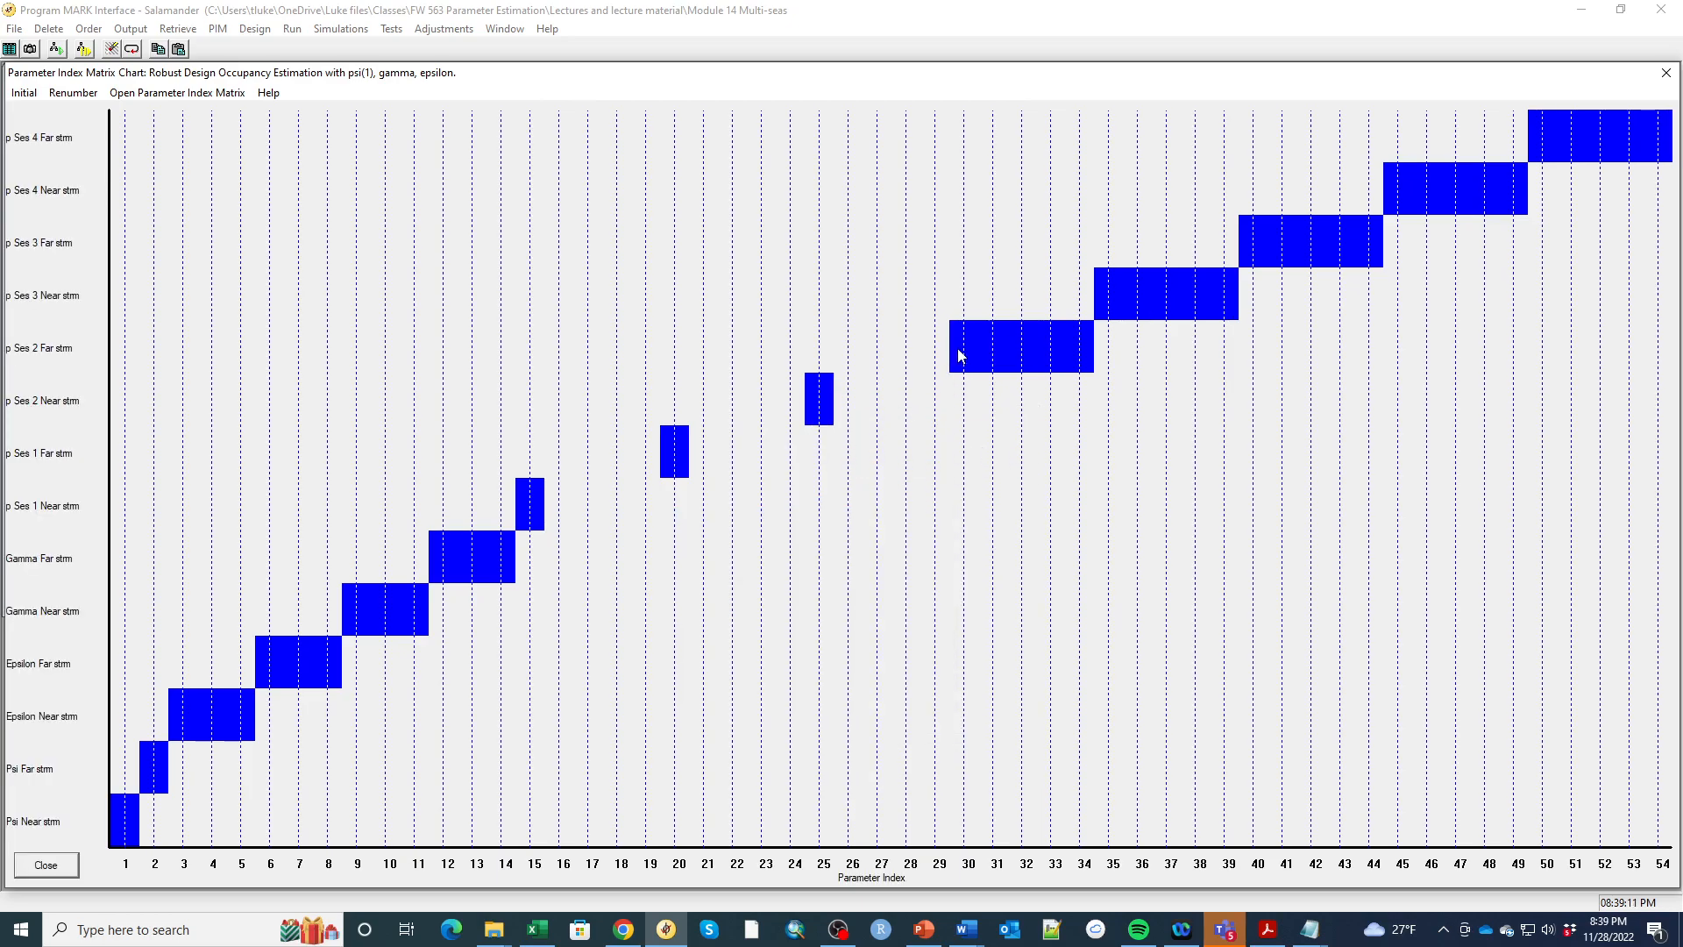
right_click(958, 354)
click(1004, 404)
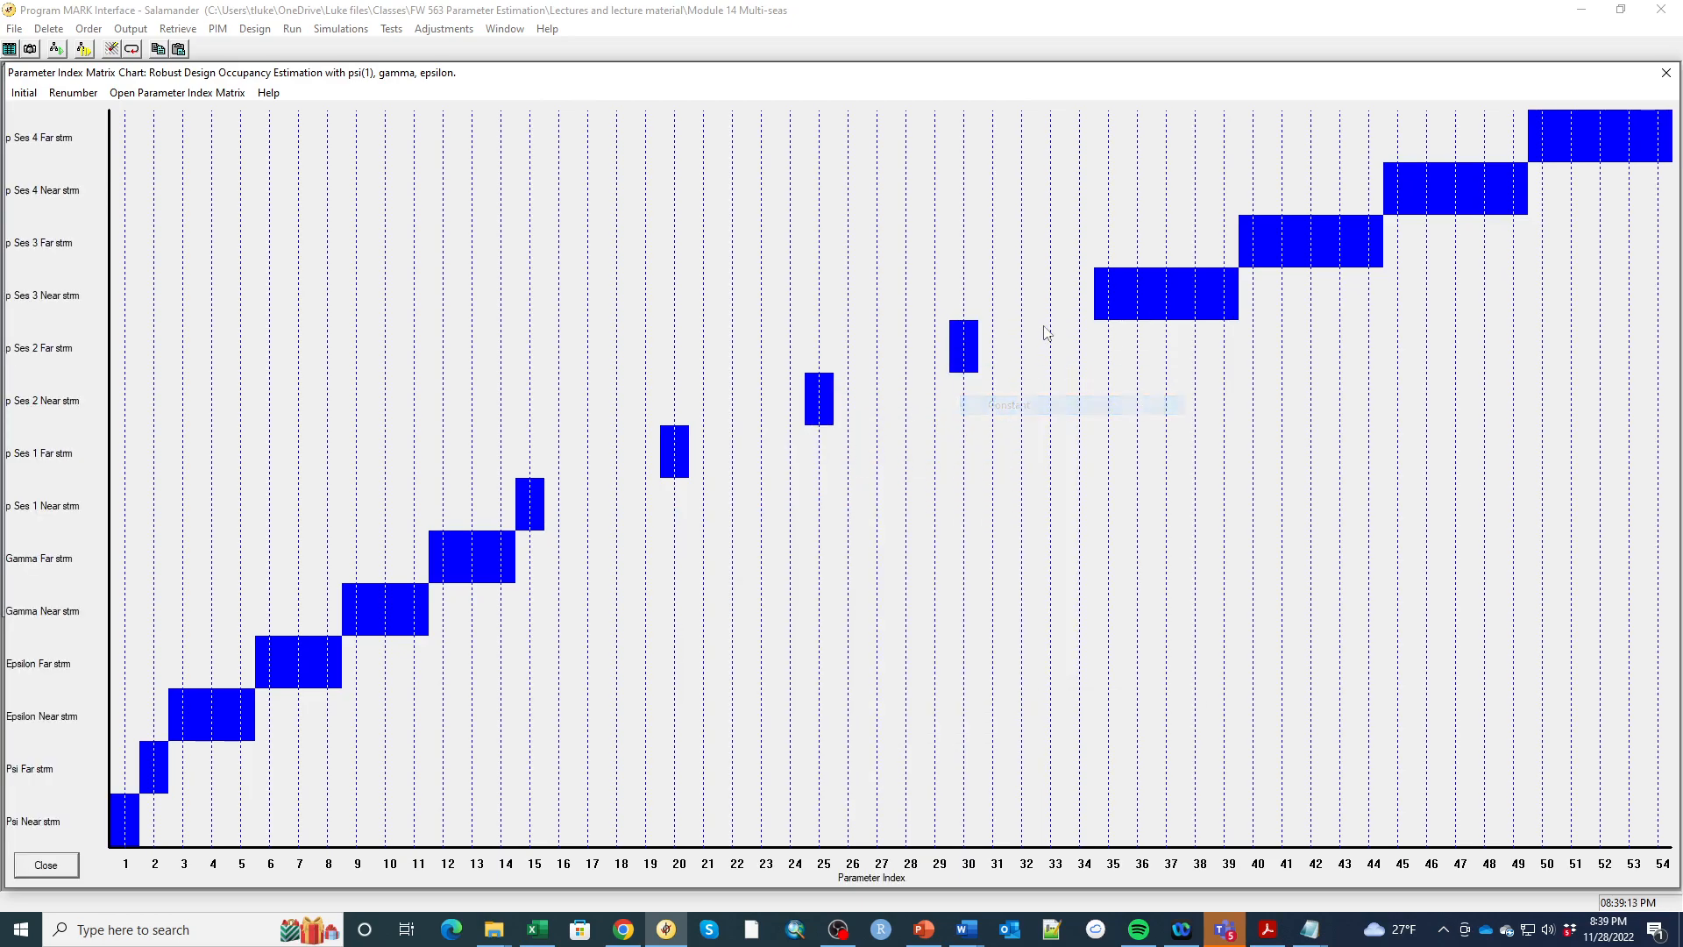
- Make p constant within sessions 3 and 4 for both stream groups, and renumber the parameter indices with no overlap
right_click(1101, 297)
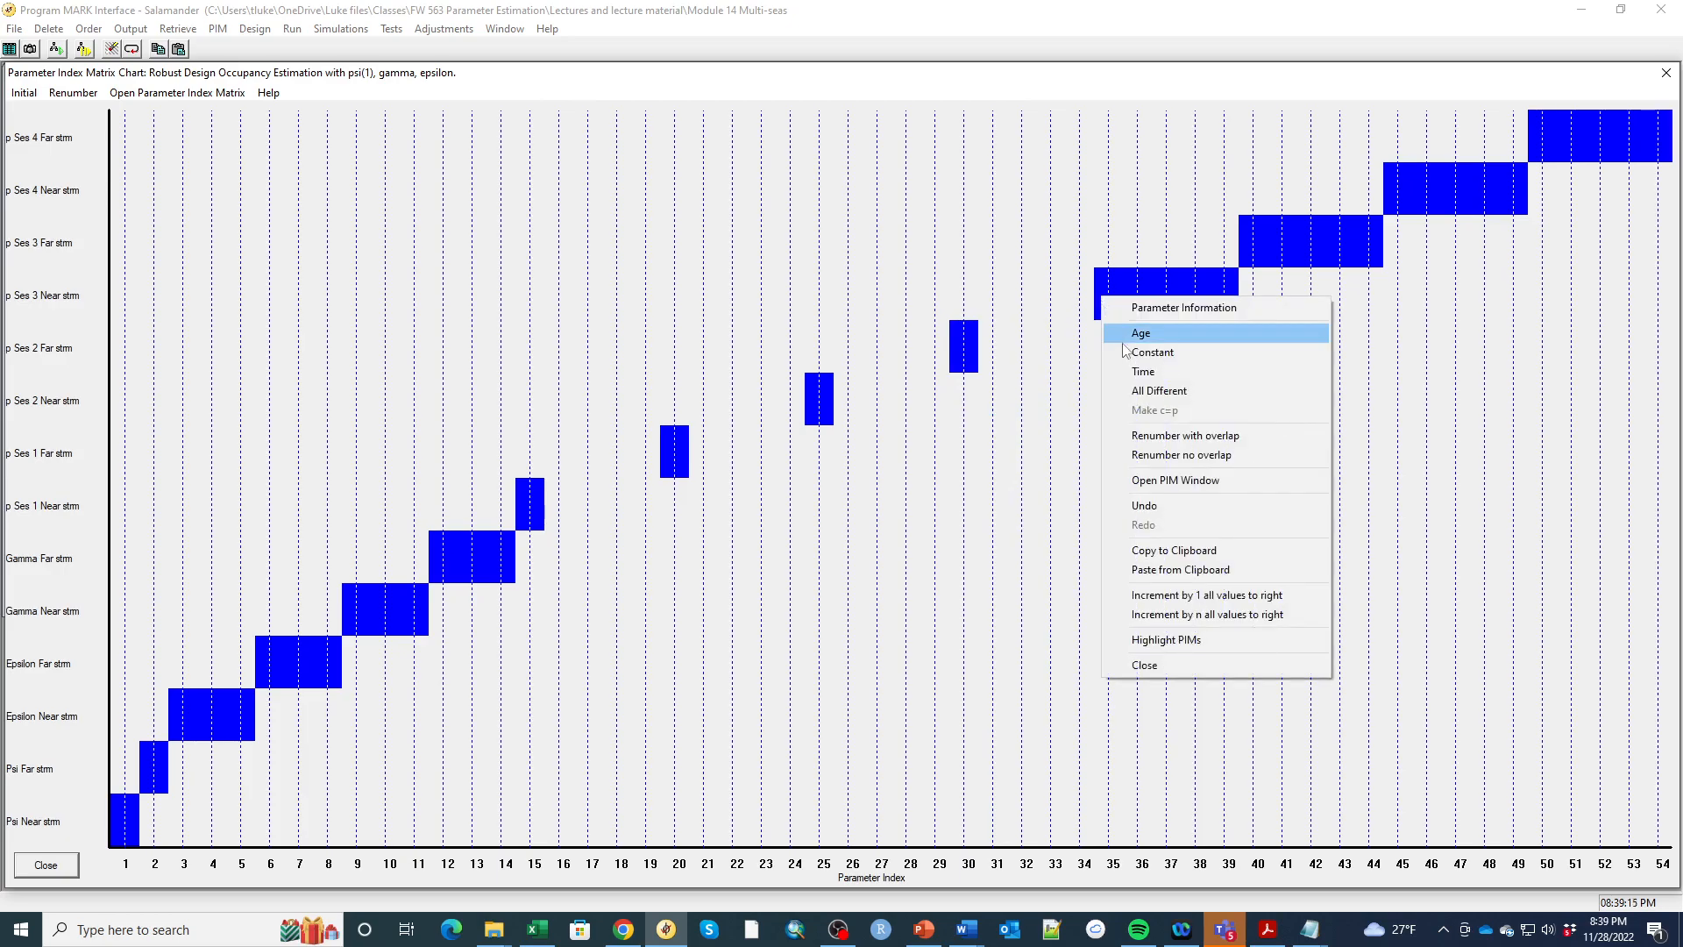
click(1131, 352)
right_click(1249, 248)
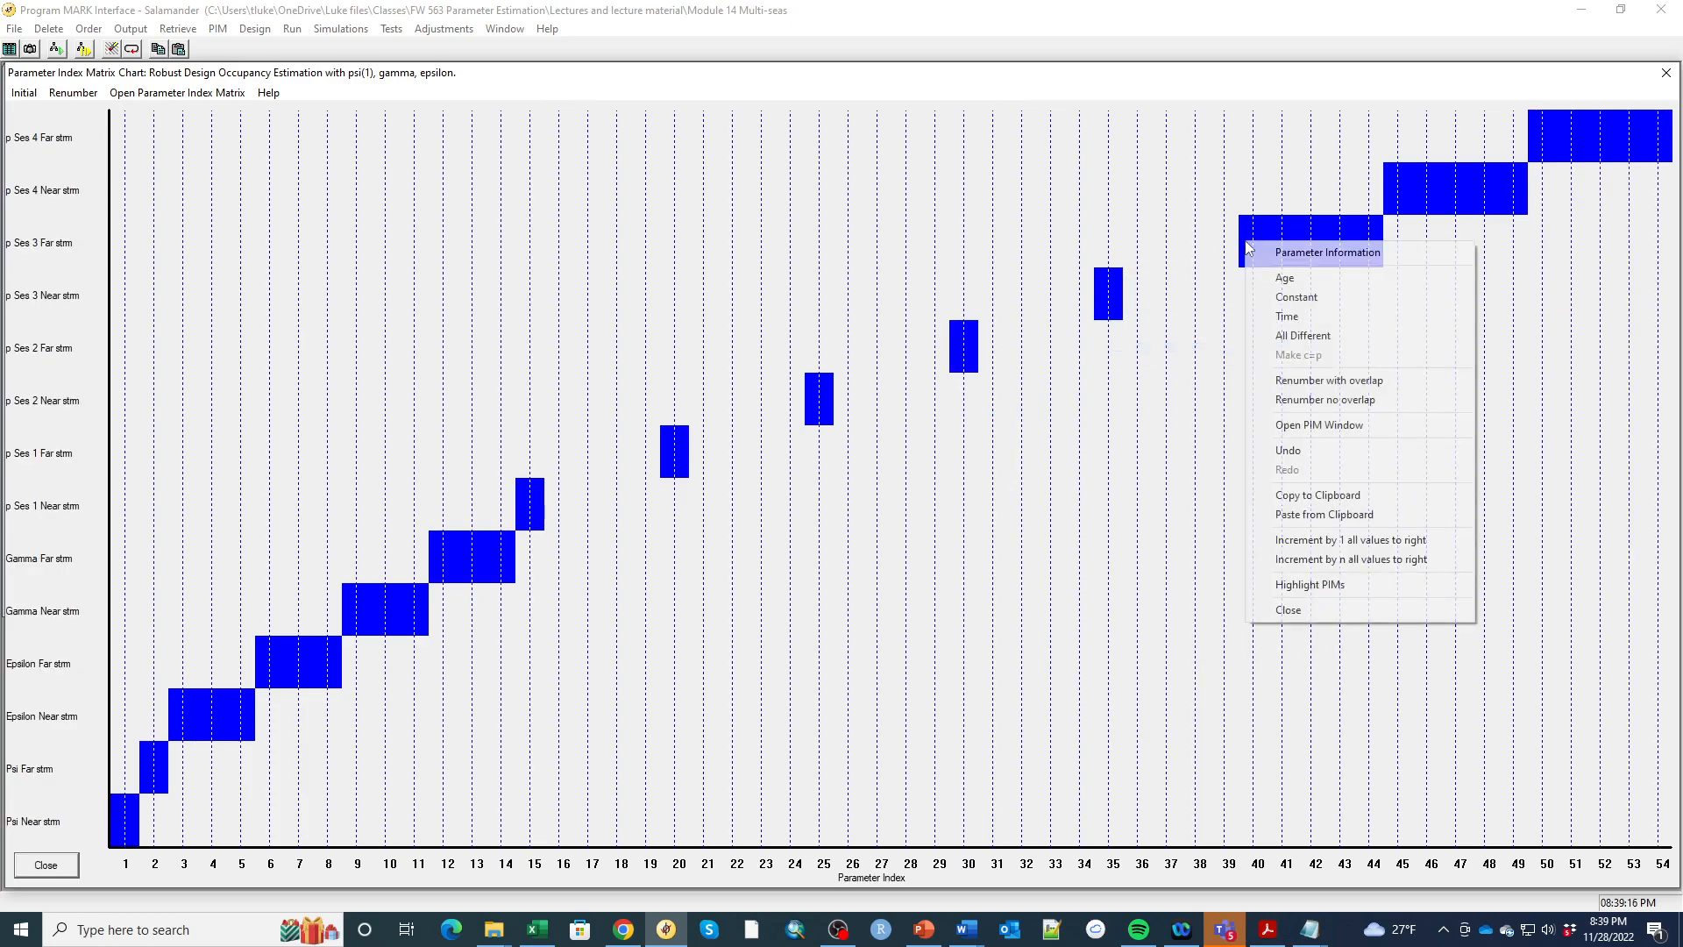
click(1289, 298)
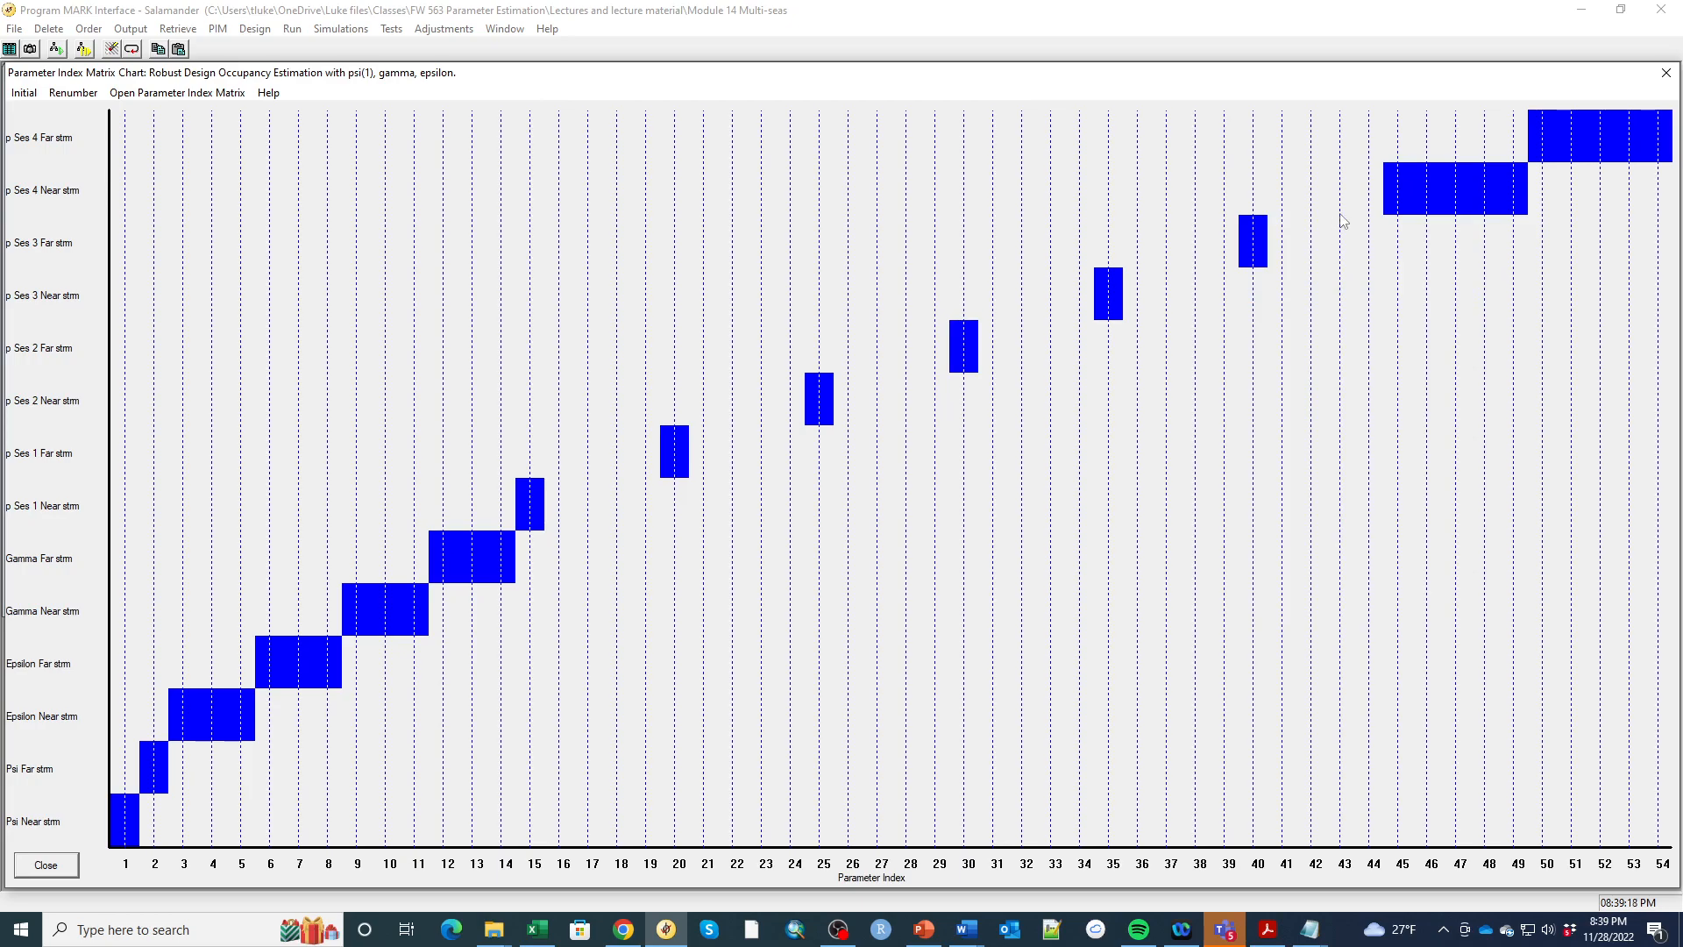
right_click(1393, 187)
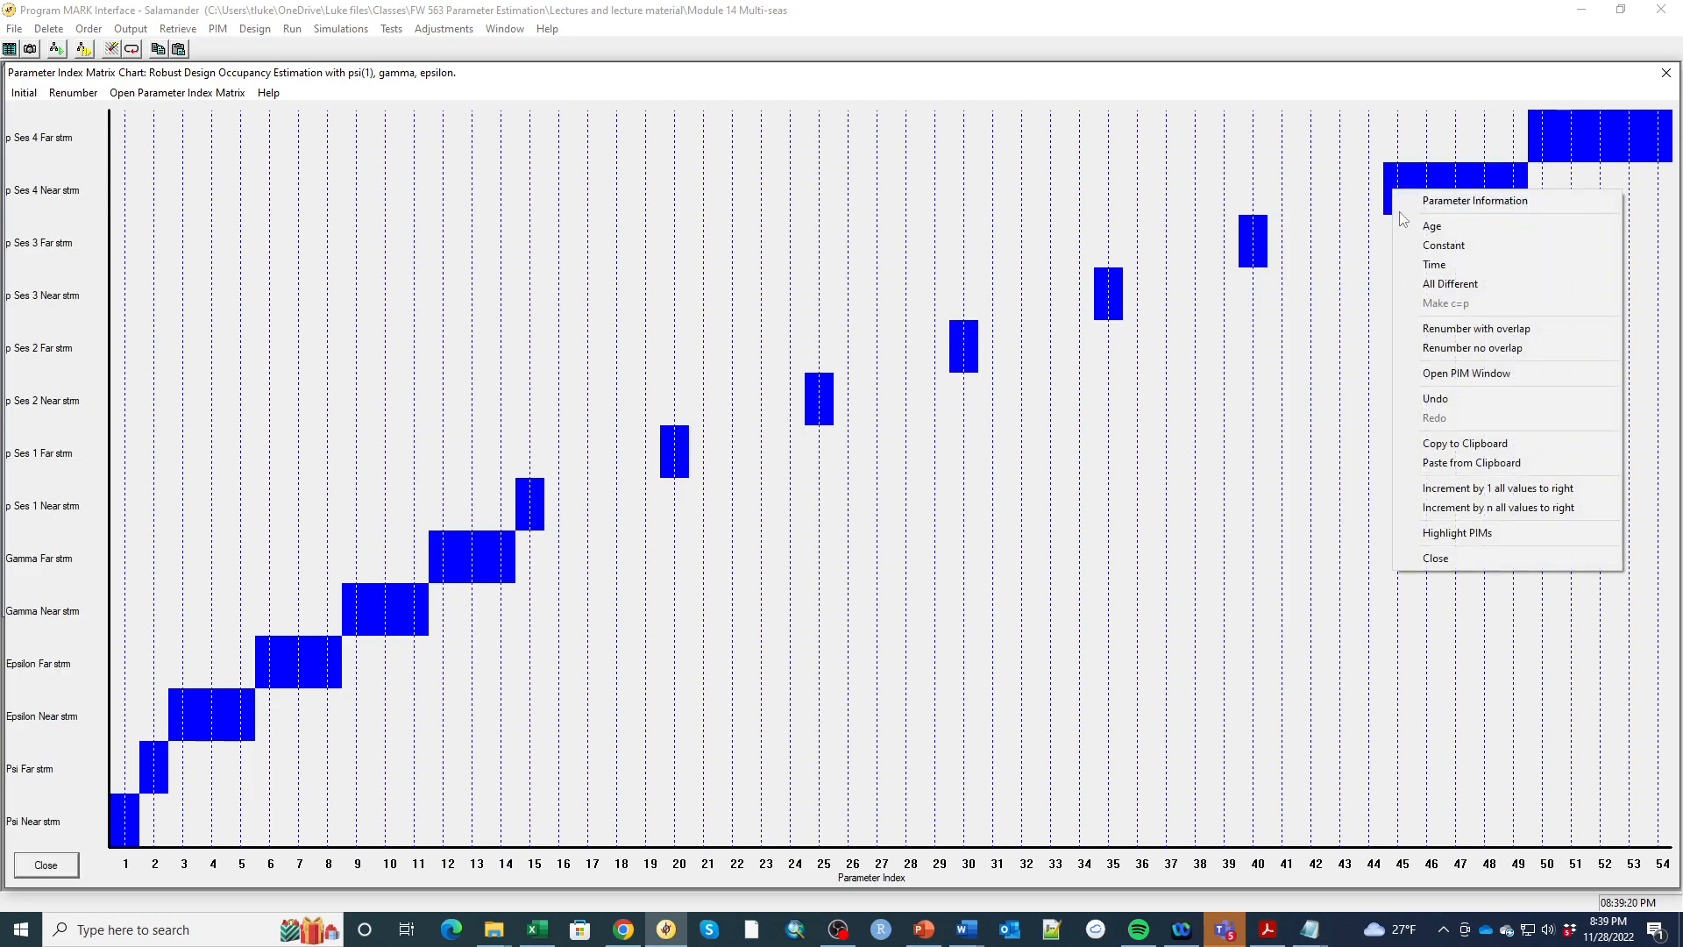
click(1446, 246)
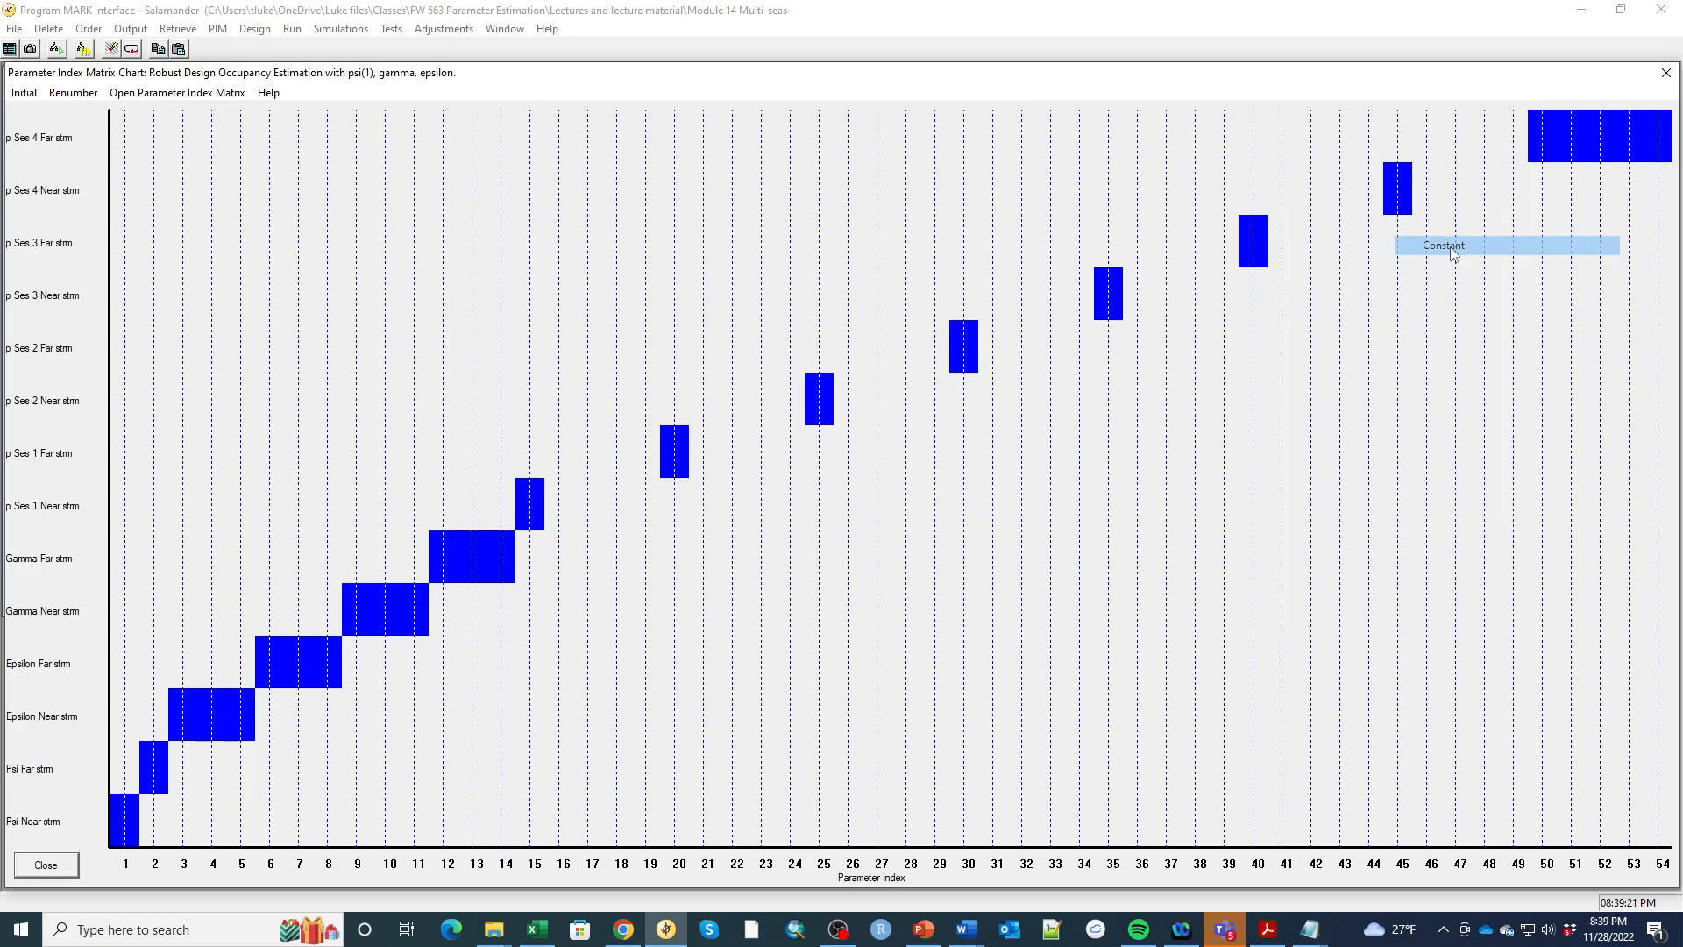
right_click(1536, 145)
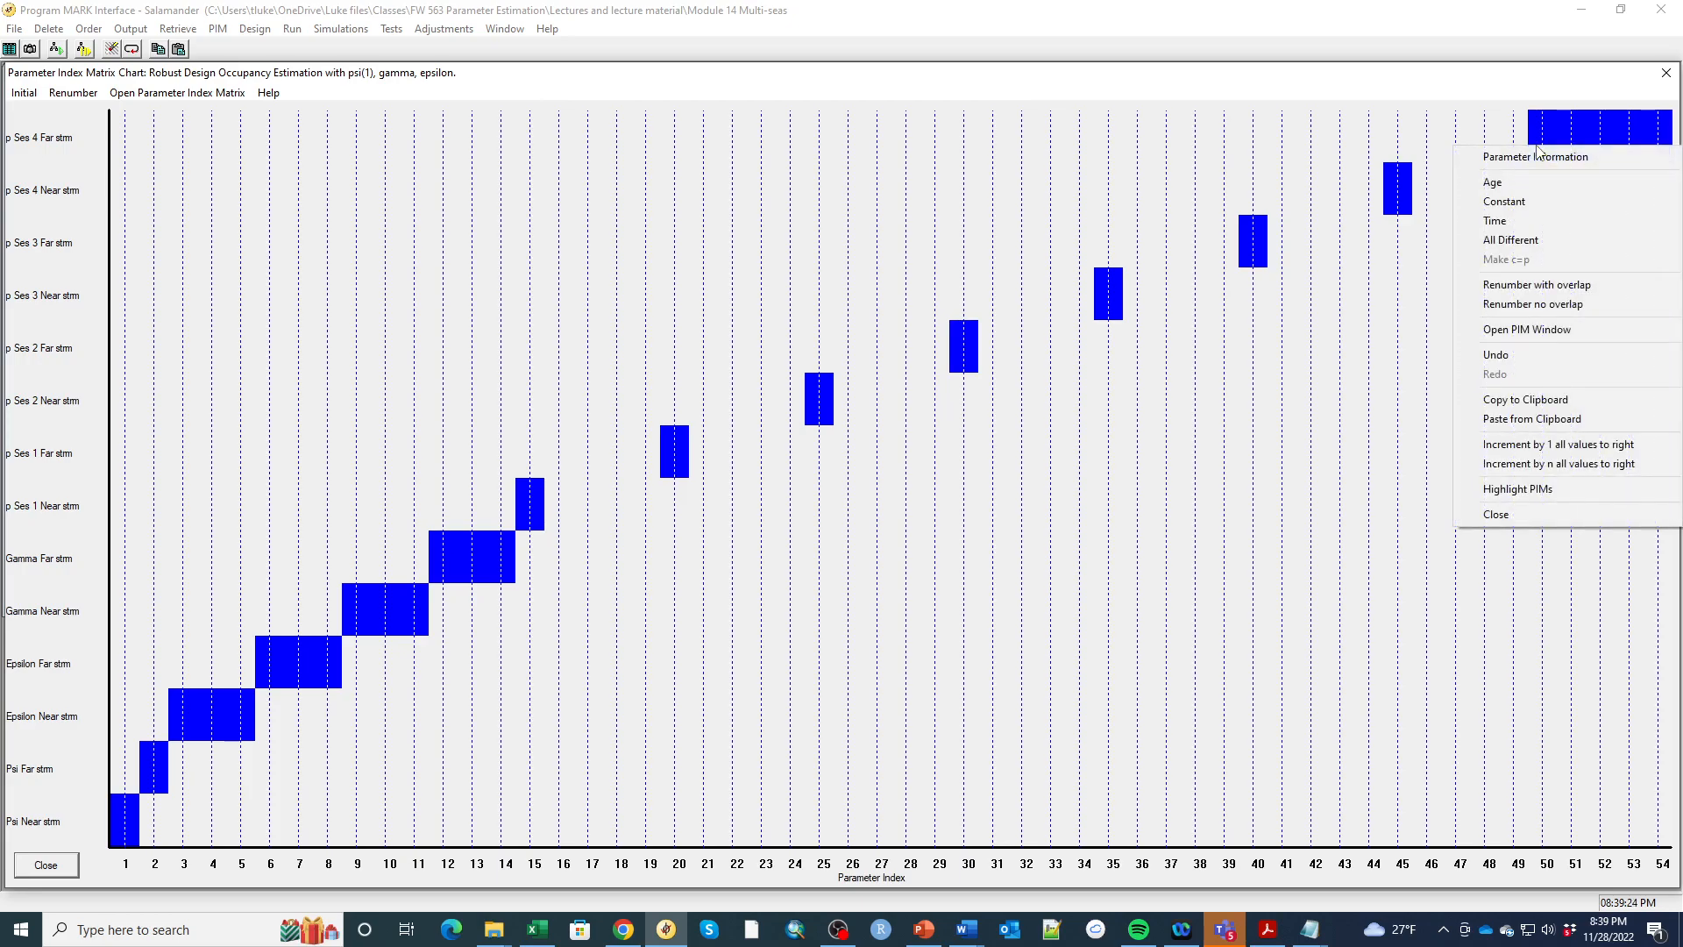
click(1523, 204)
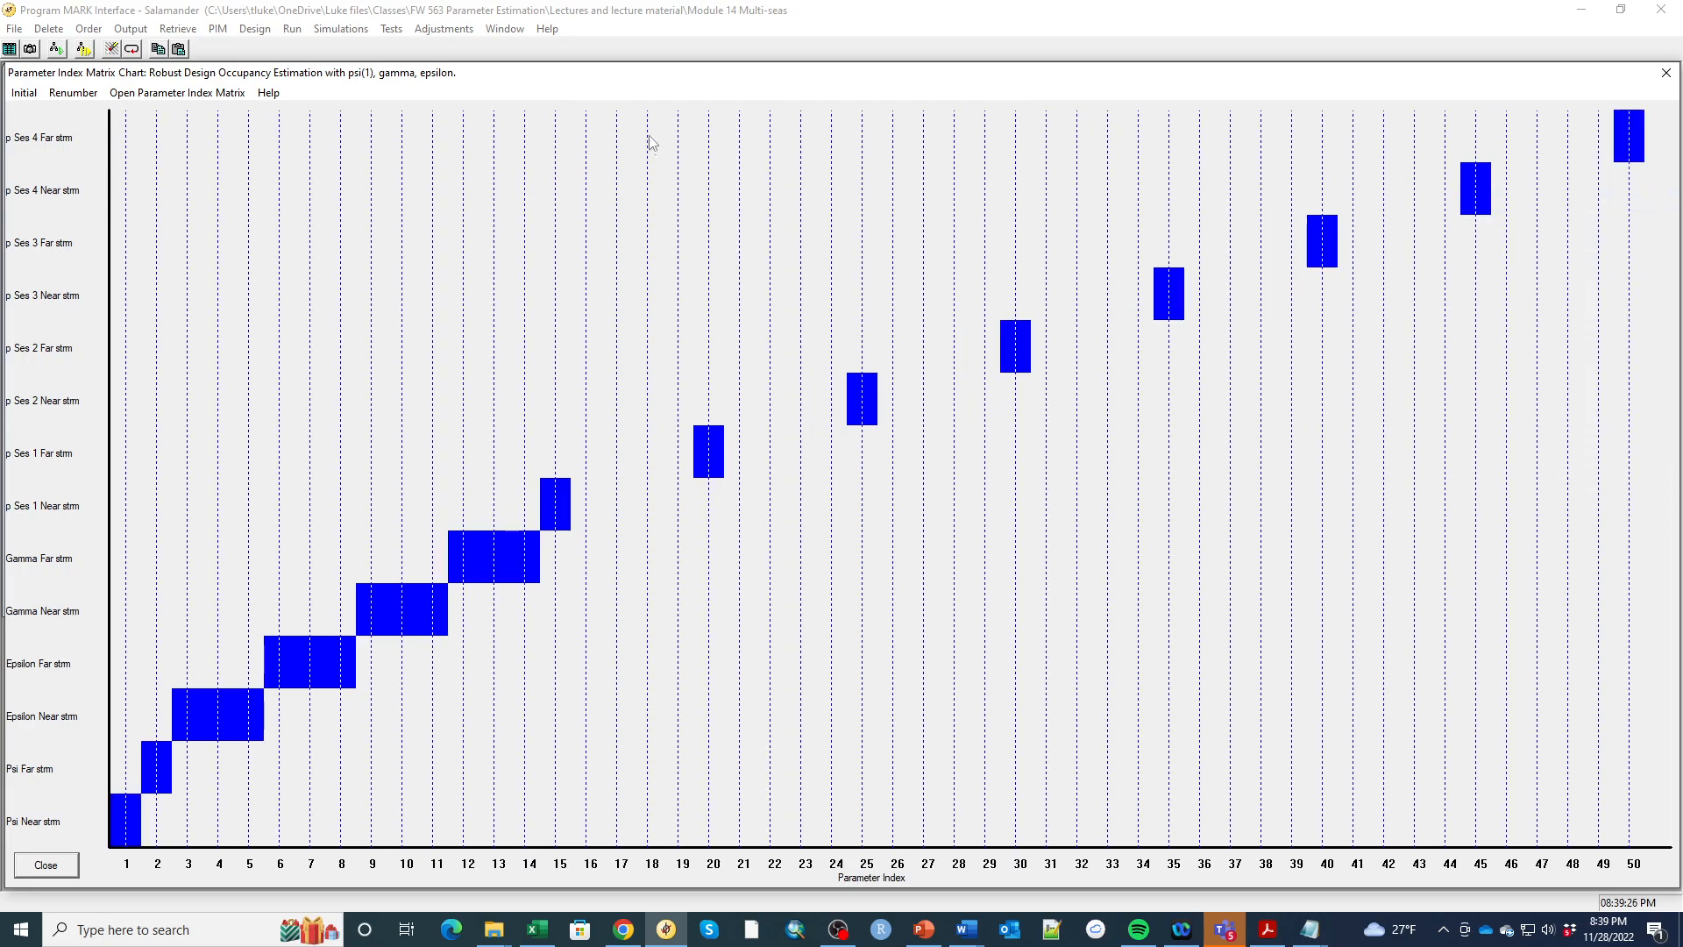
click(81, 95)
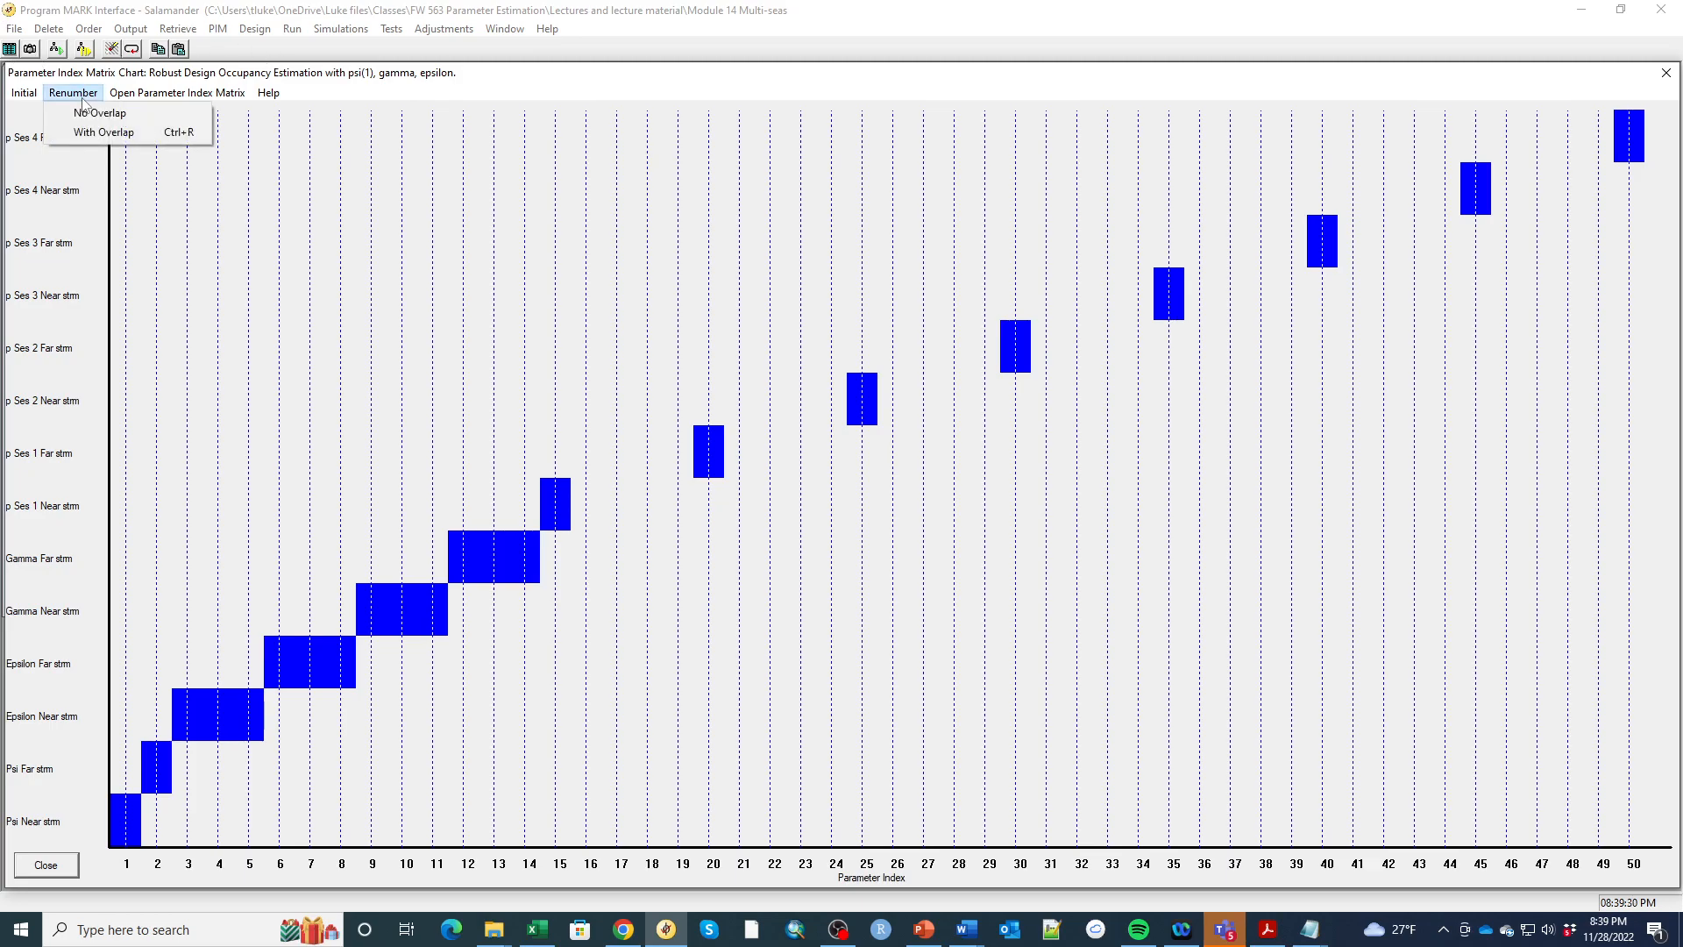
click(89, 116)
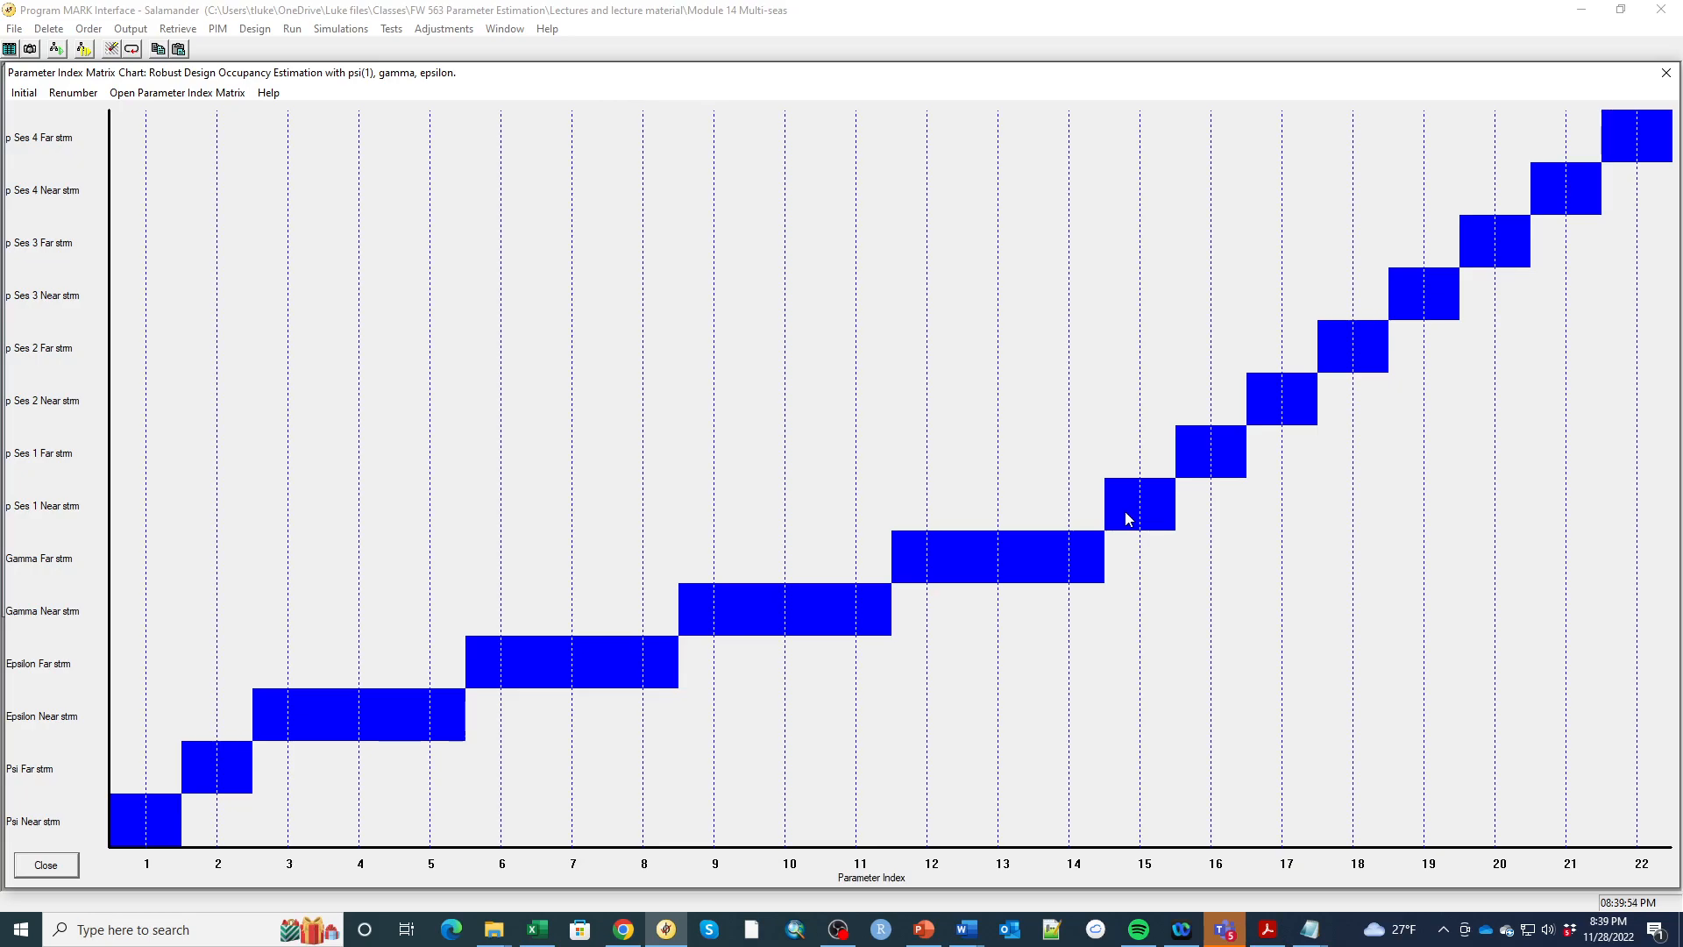
- Set up an estimation run of the current model with the name Psi(g) E(g*t) G(g*t) p(session*g)
click(293, 29)
click(316, 69)
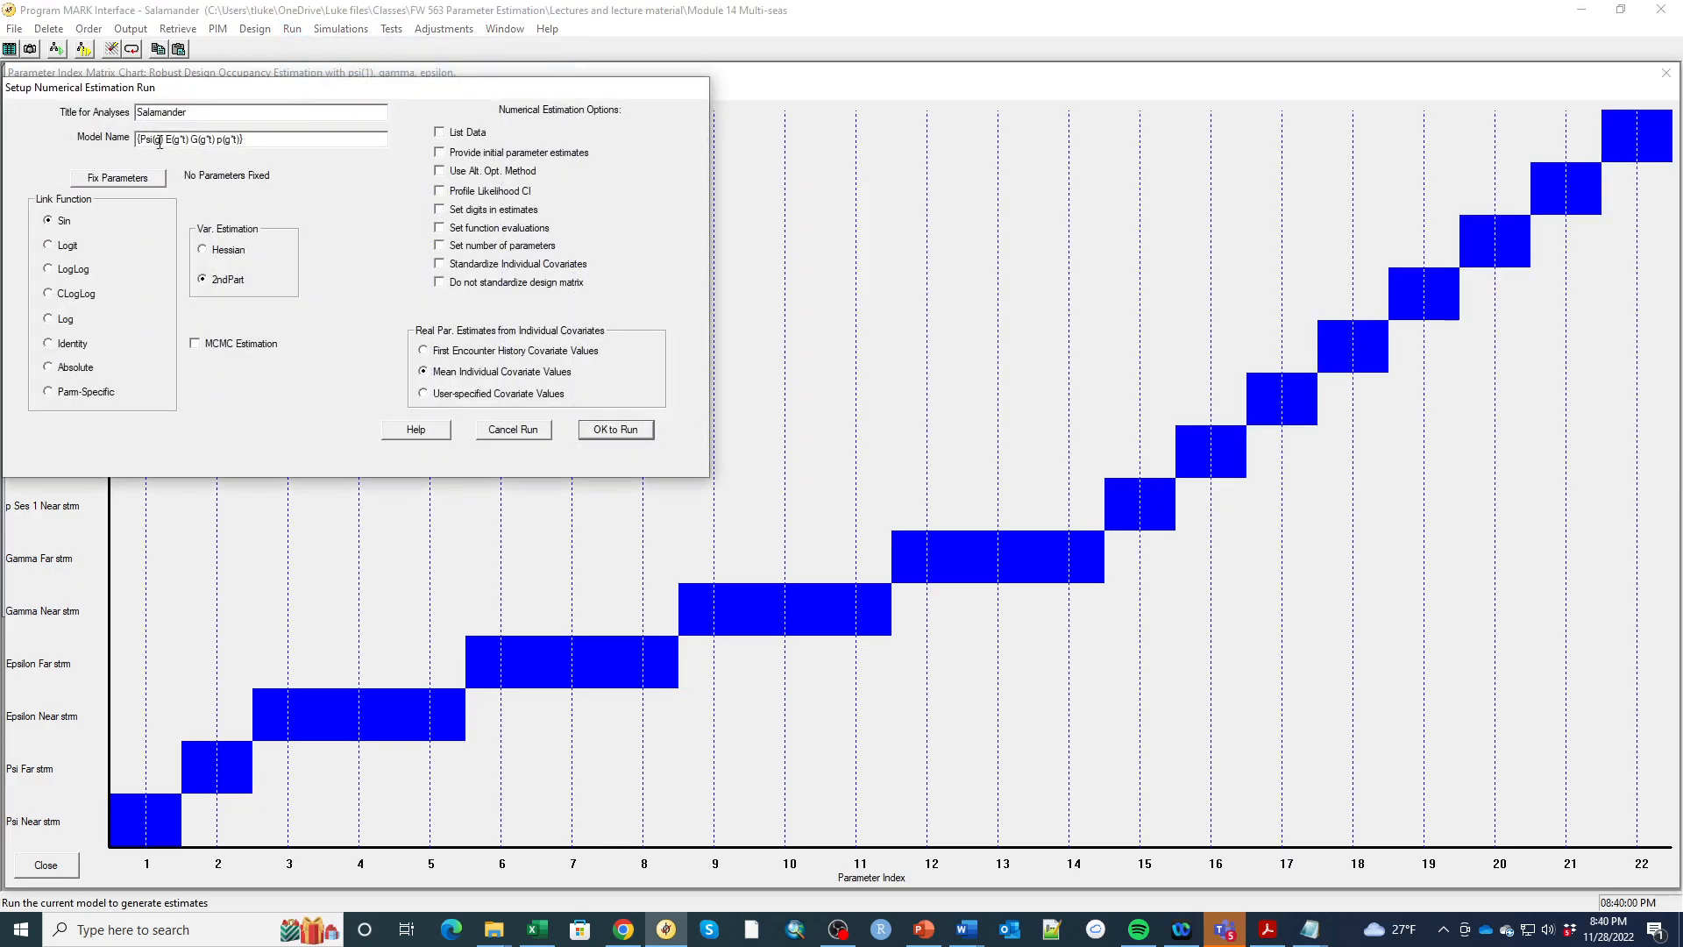
click(180, 139)
key(shift+Right)
key(shift+Right)
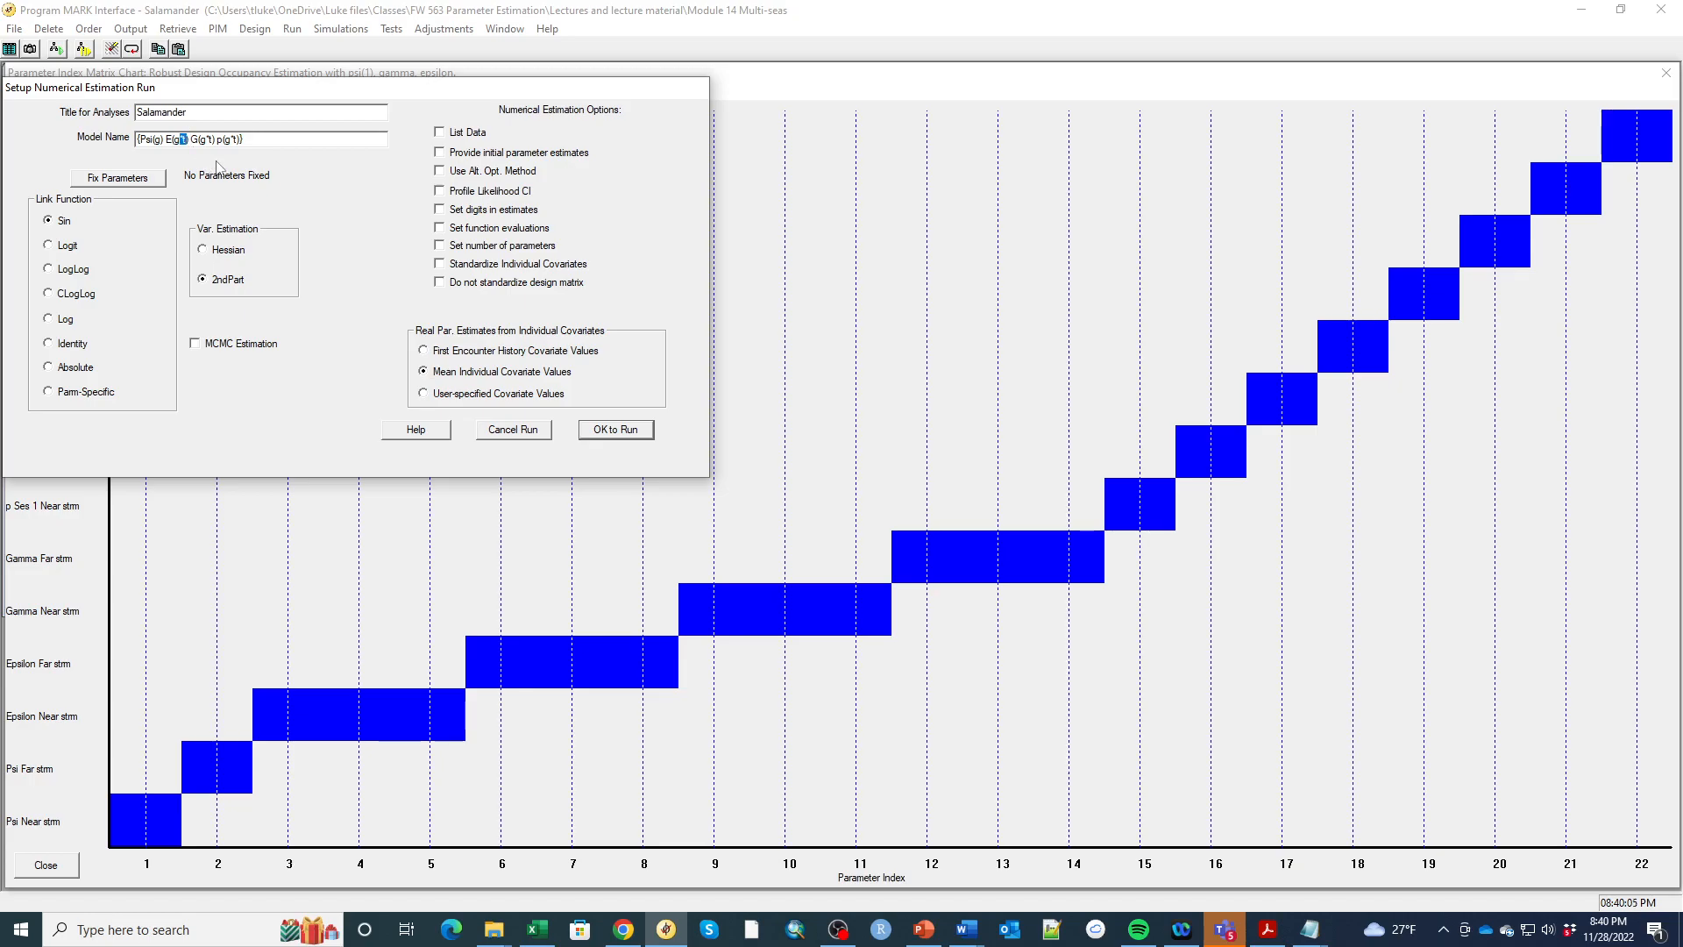
click(206, 138)
drag(235, 140, 238, 141)
key(BackSpace)
key(BackSpace)
key(BackSpace)
text(session*g)
- Run the model with an identity design matrix, append its output to the results database, and close the Parameter Index Chart
click(609, 438)
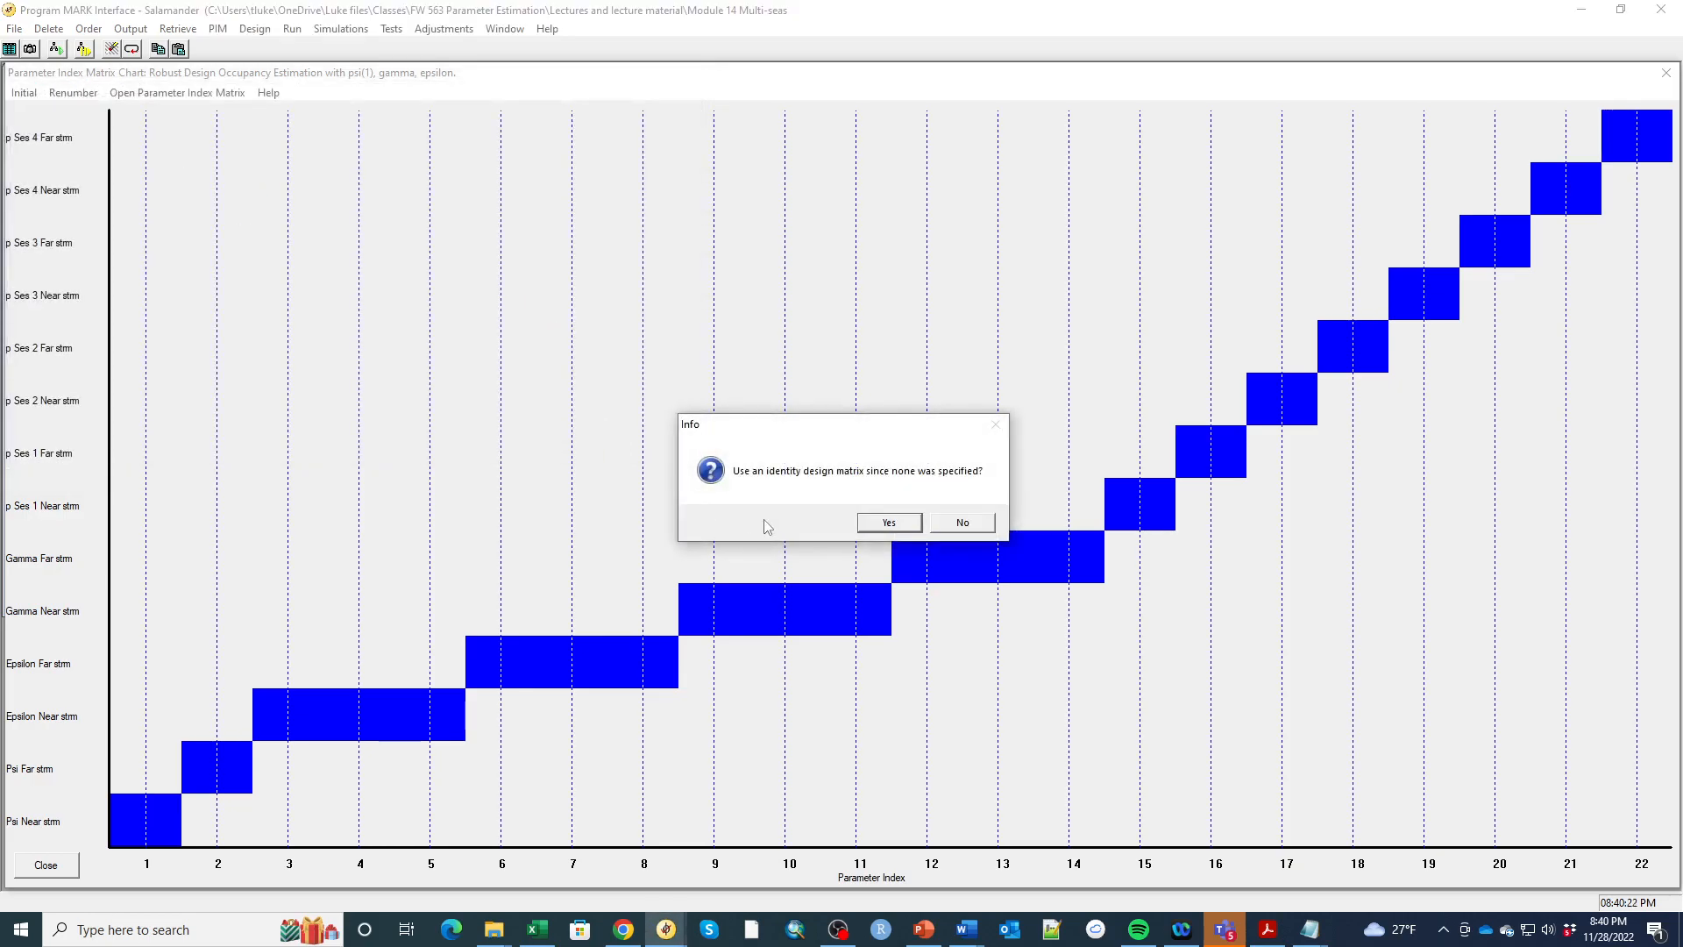
click(889, 524)
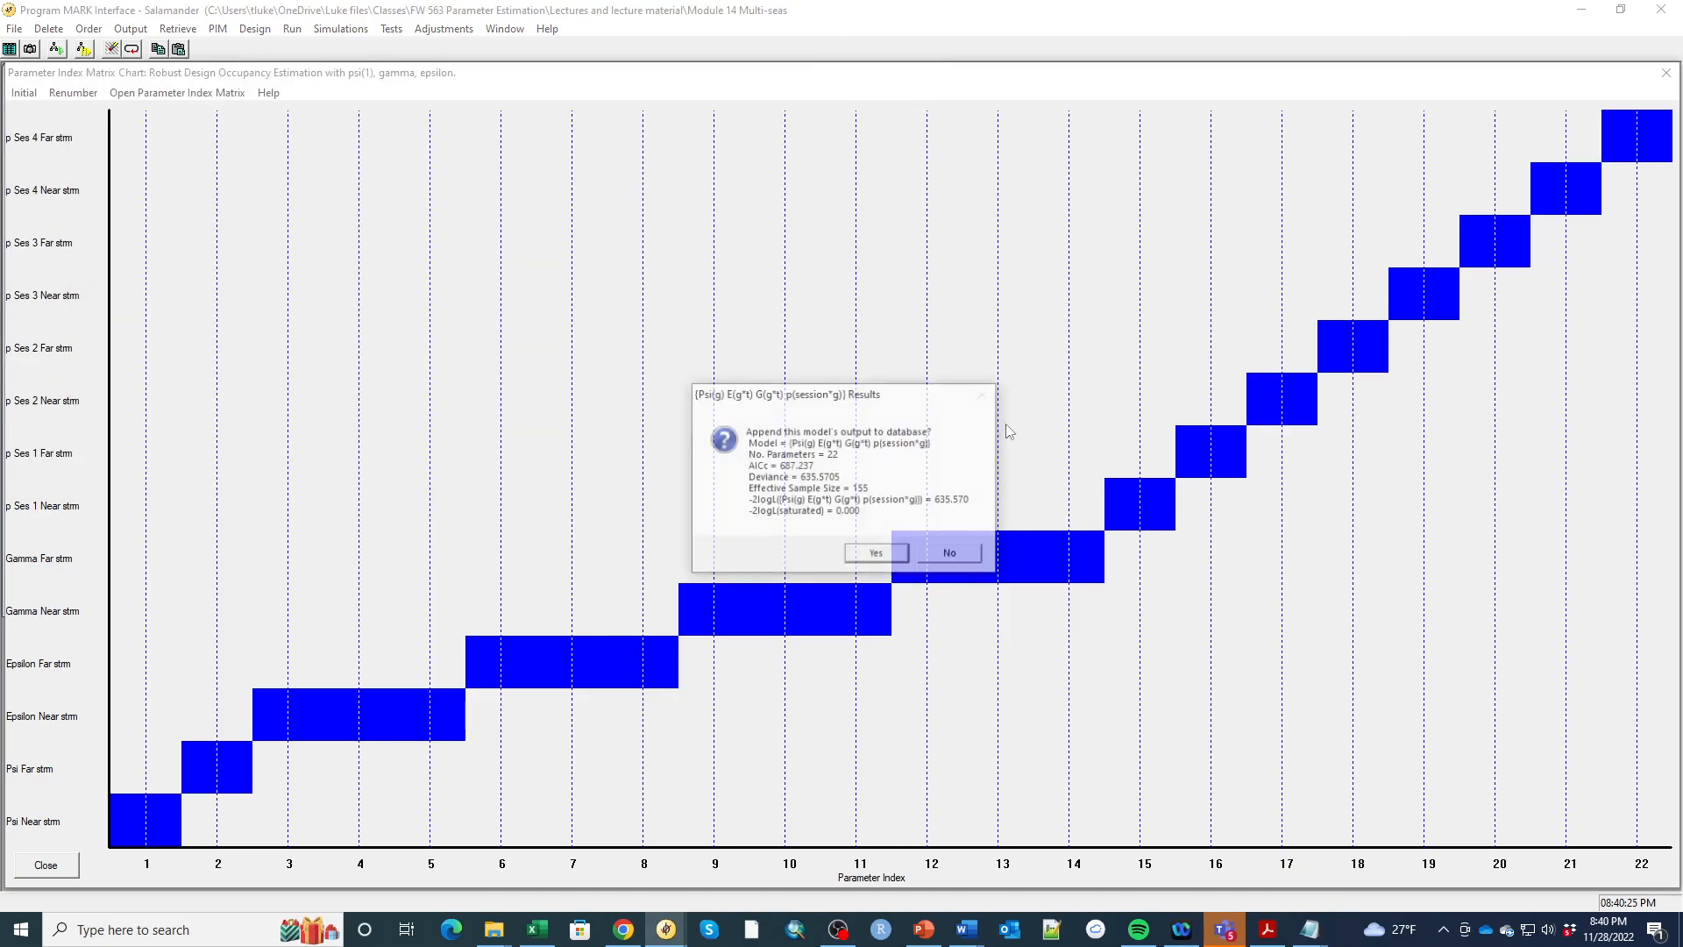
click(893, 559)
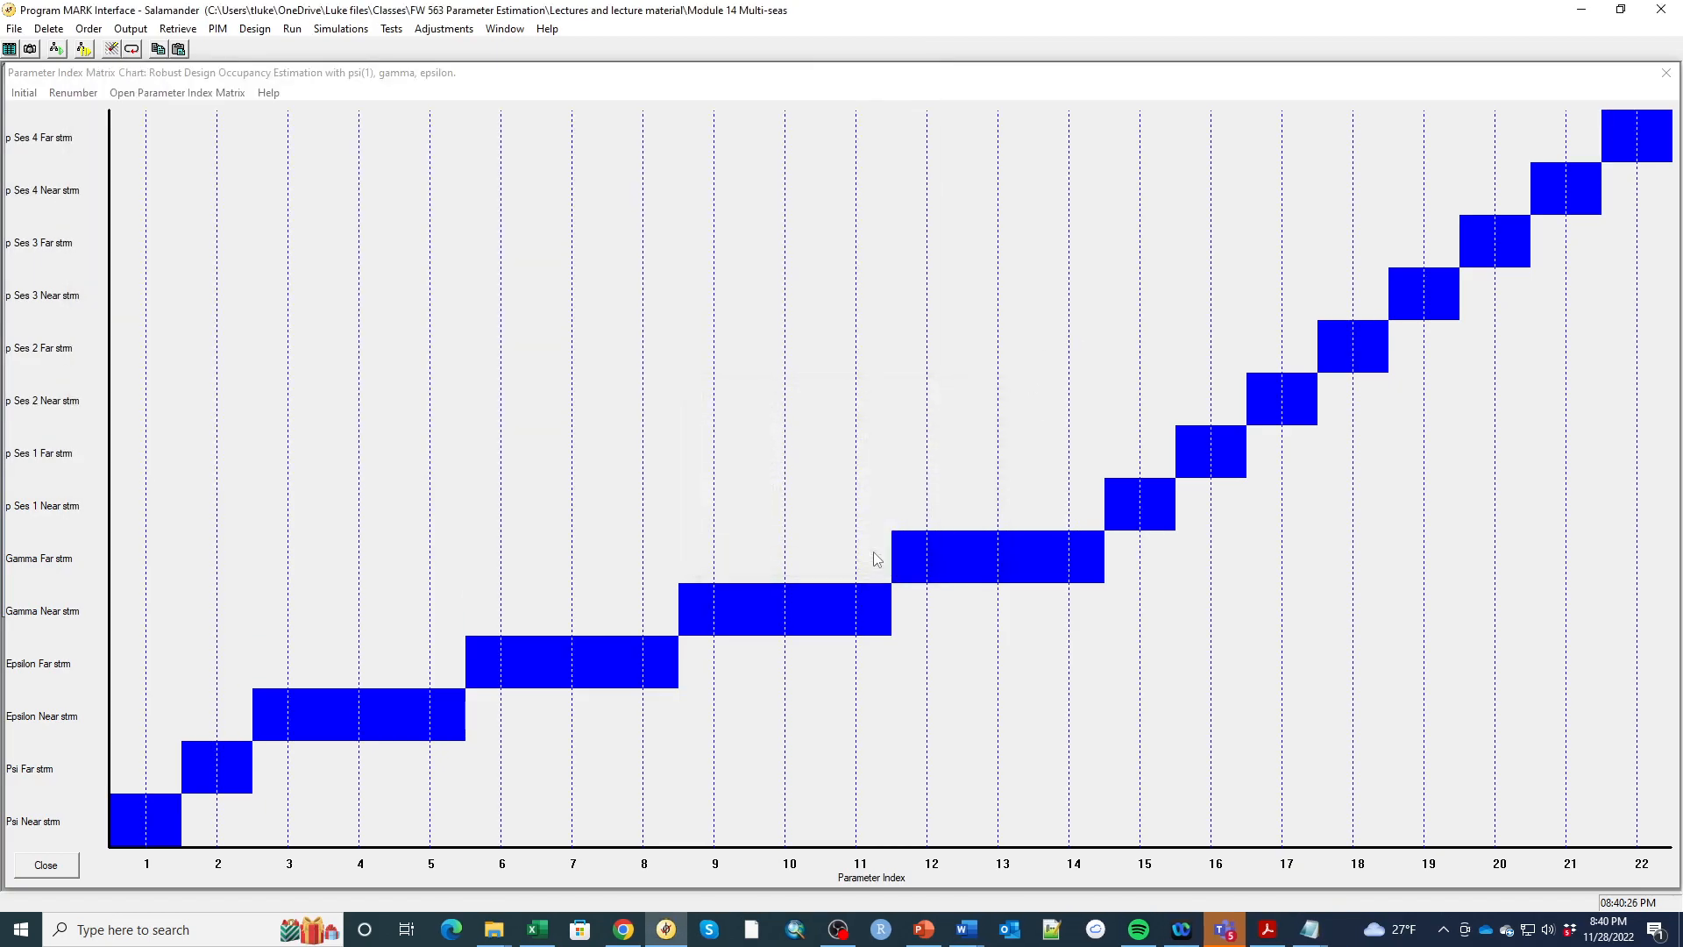
click(1667, 75)
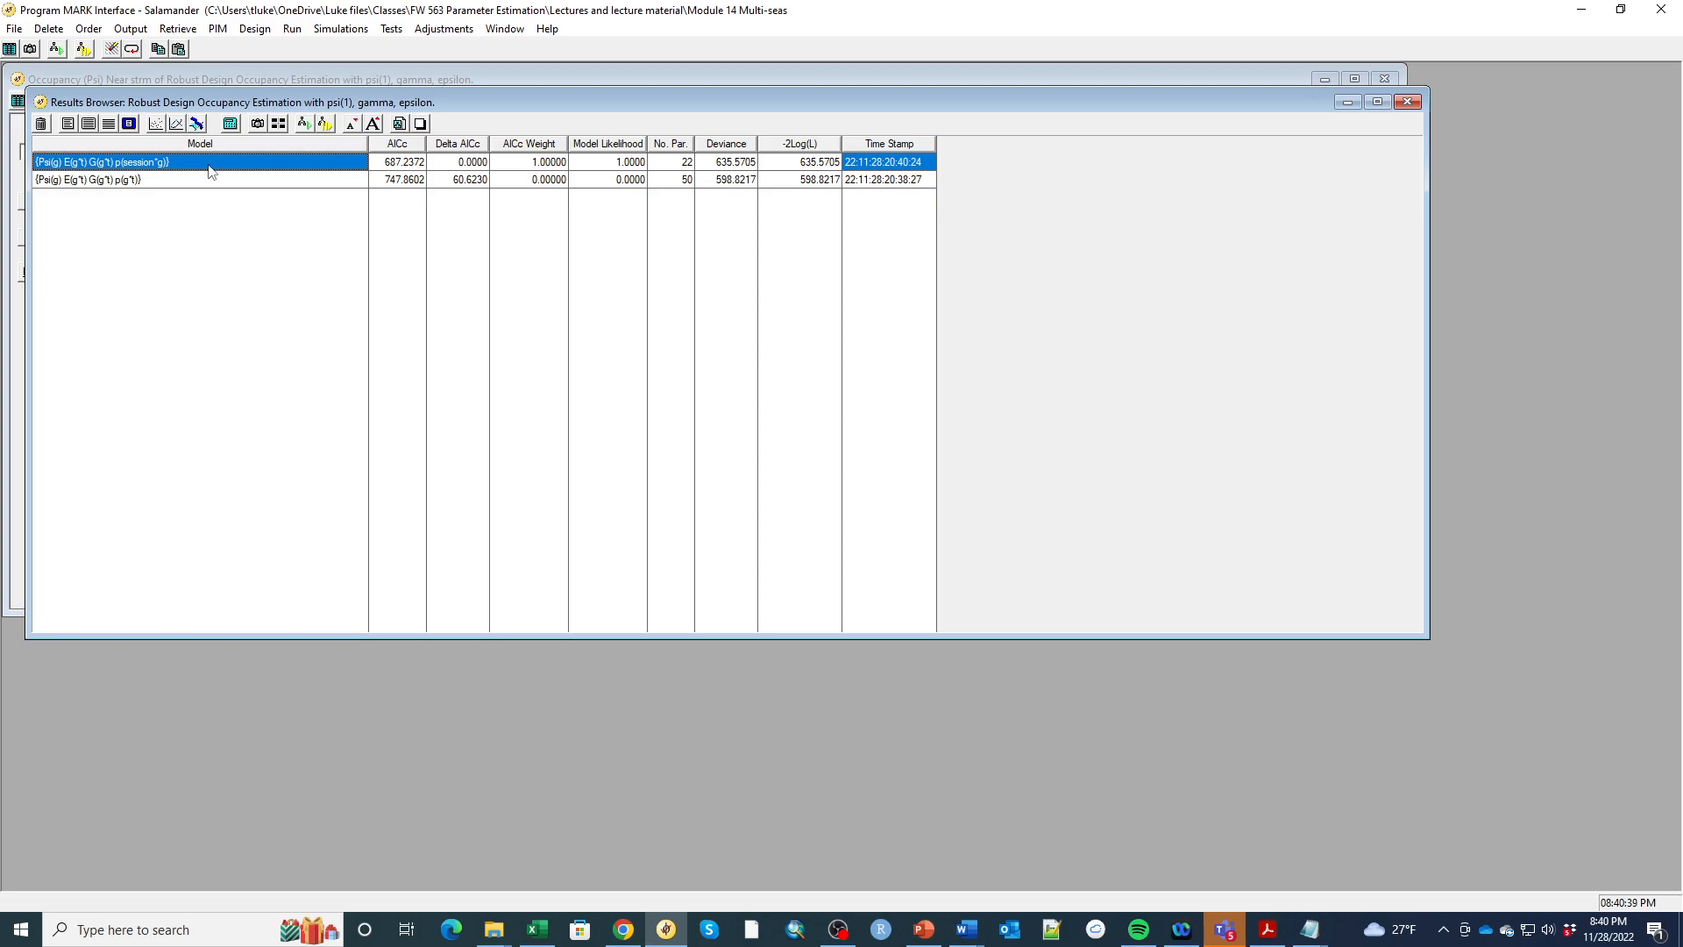
- Retrieve the Psi(g) E(g*t) G(g*t) p(session*g) model and create a reduced design matrix with 4 covariate columns
click(281, 124)
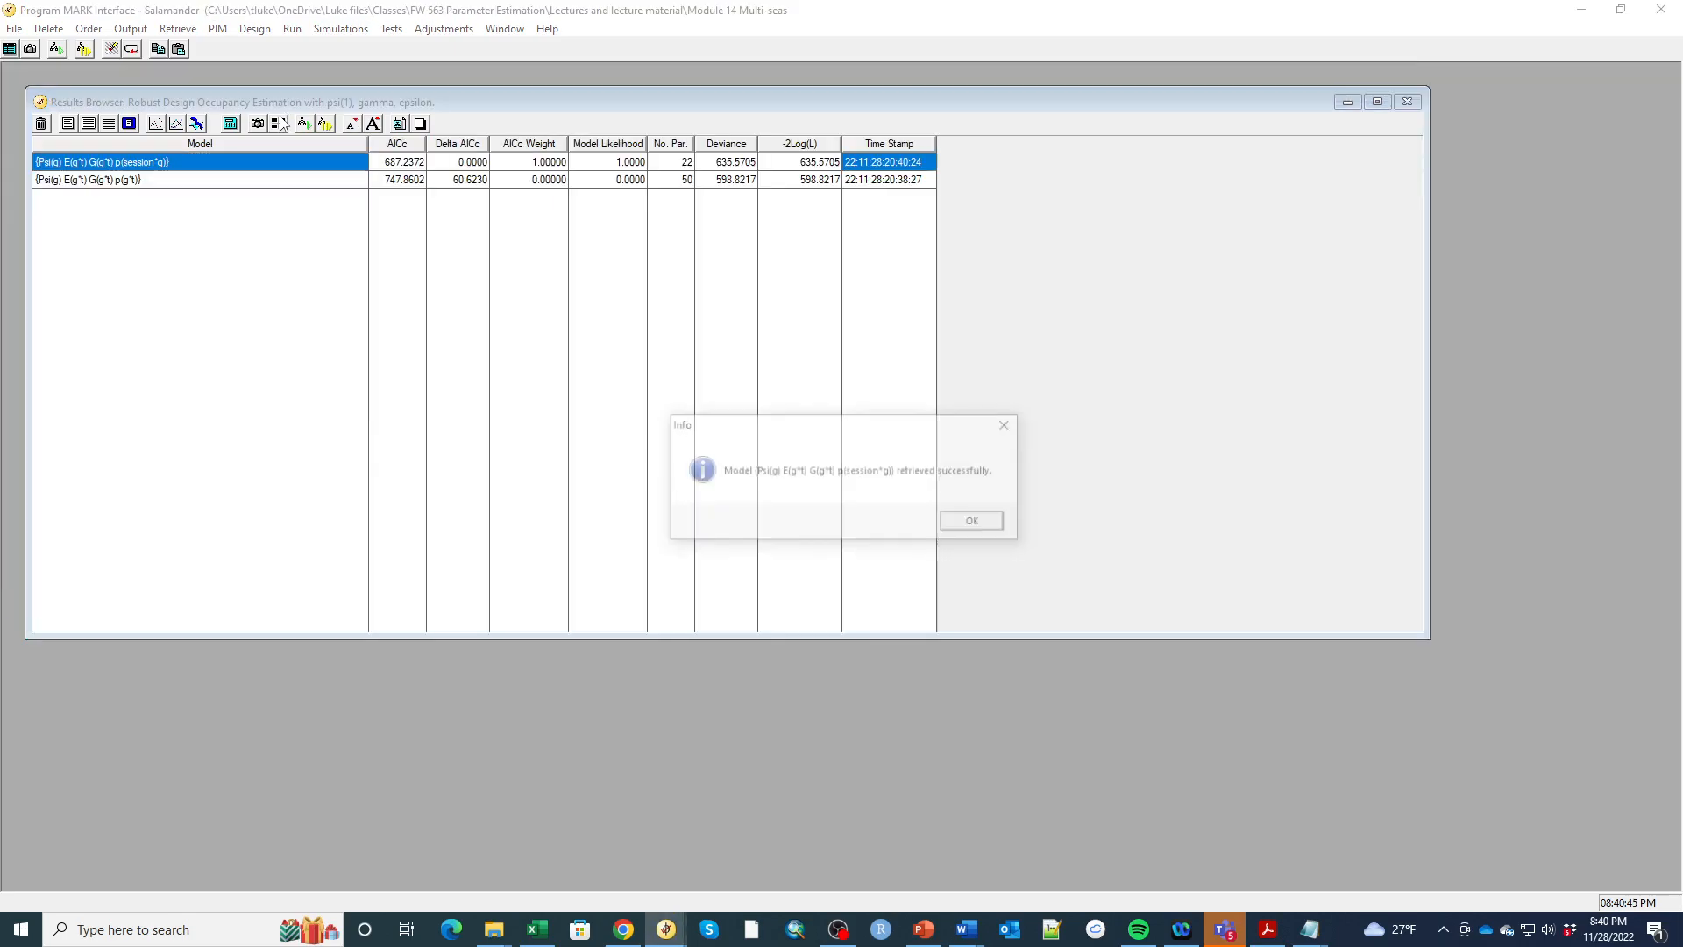
click(957, 527)
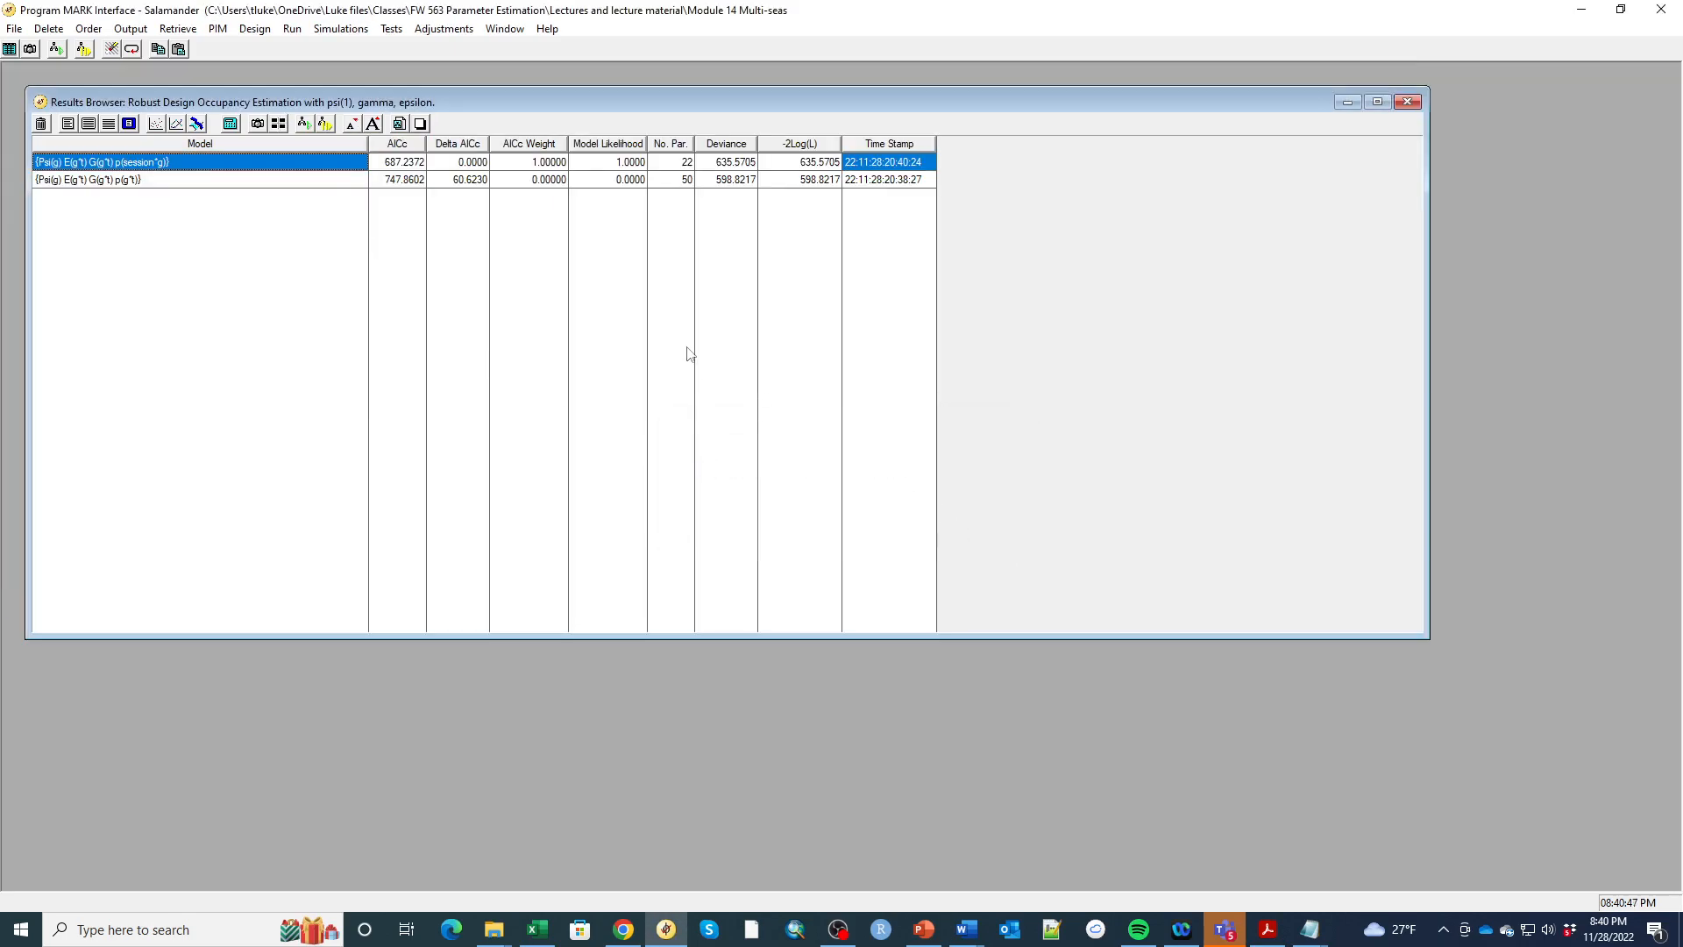
click(263, 29)
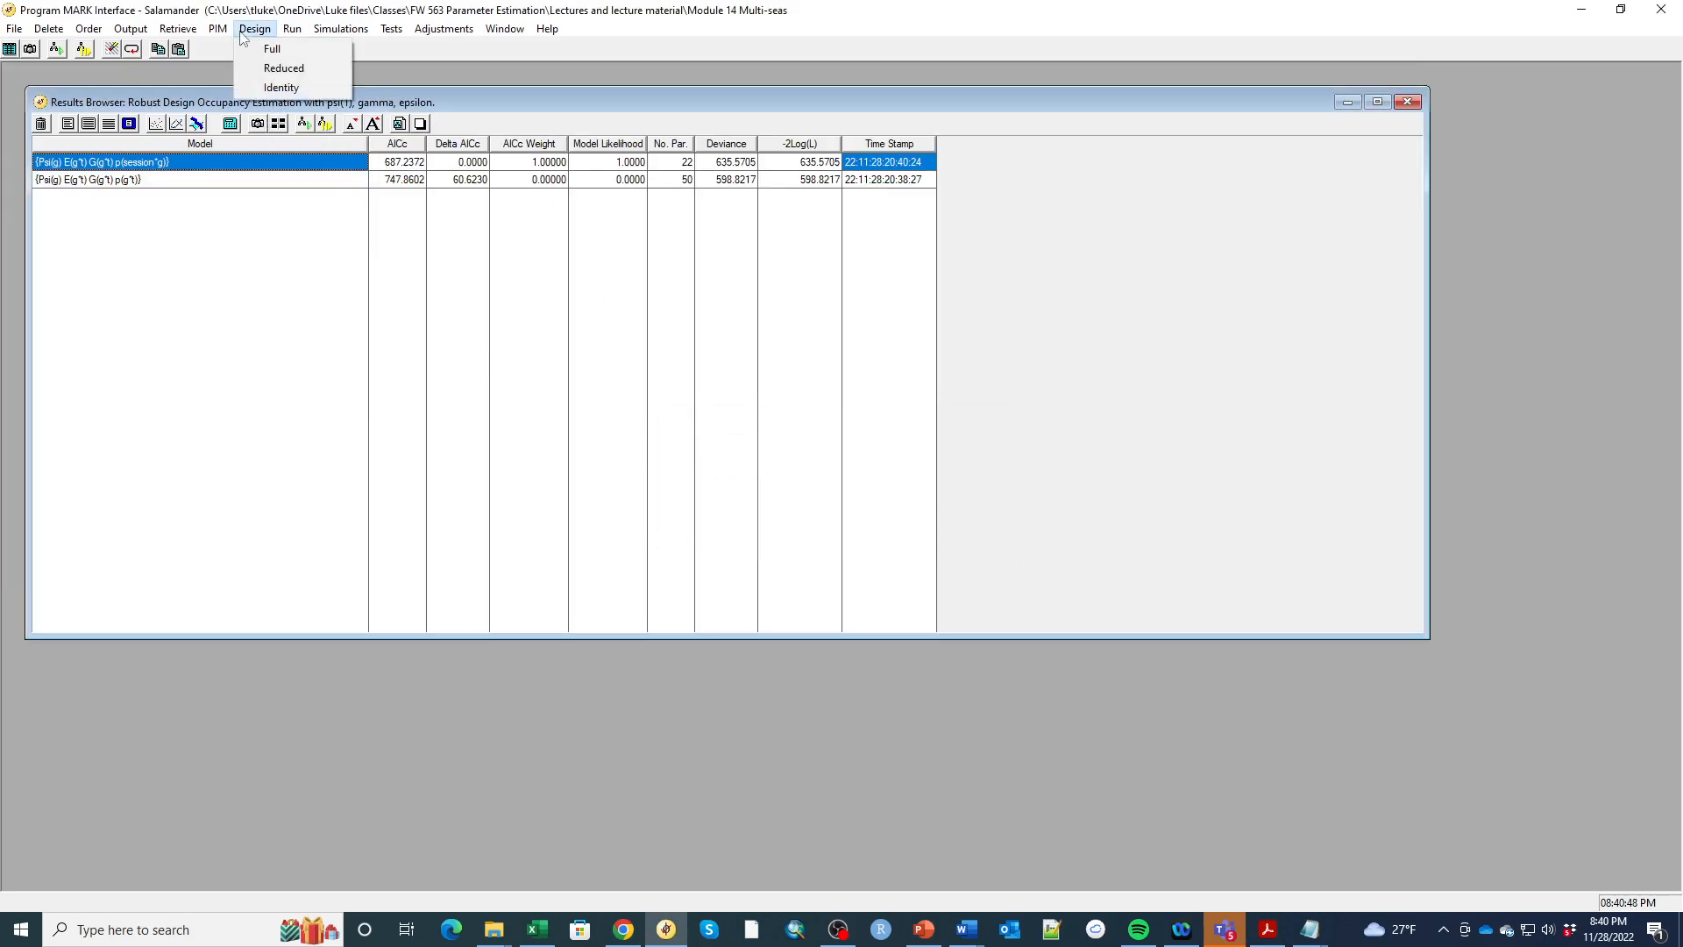
click(275, 65)
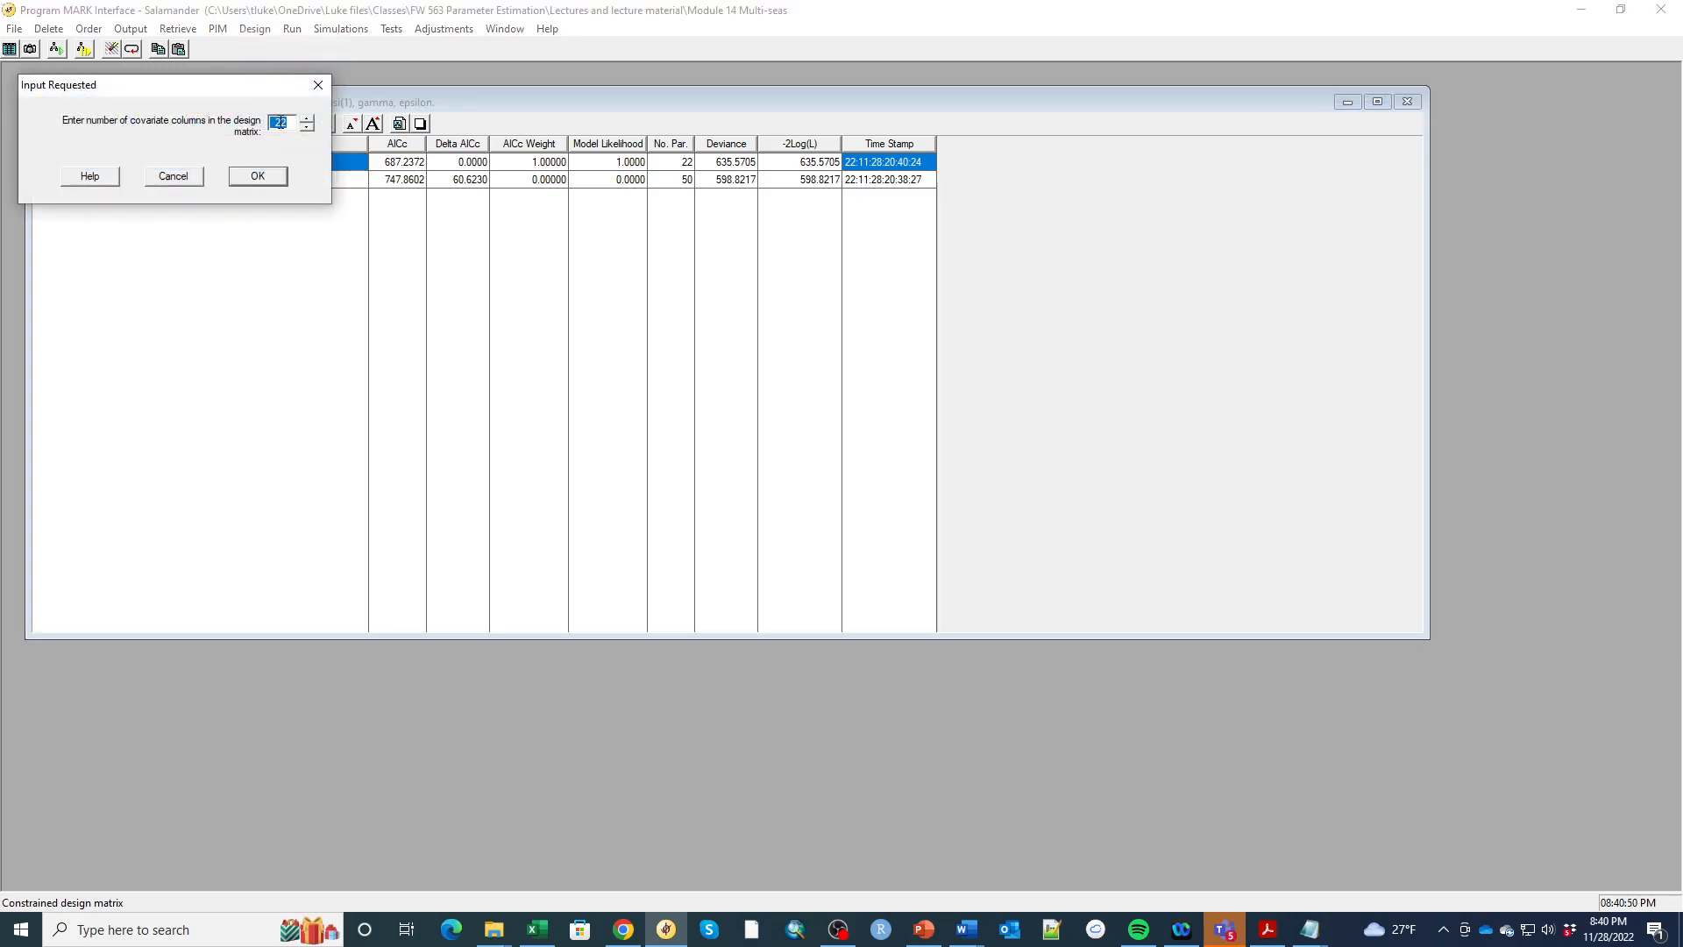
text(4)
click(270, 180)
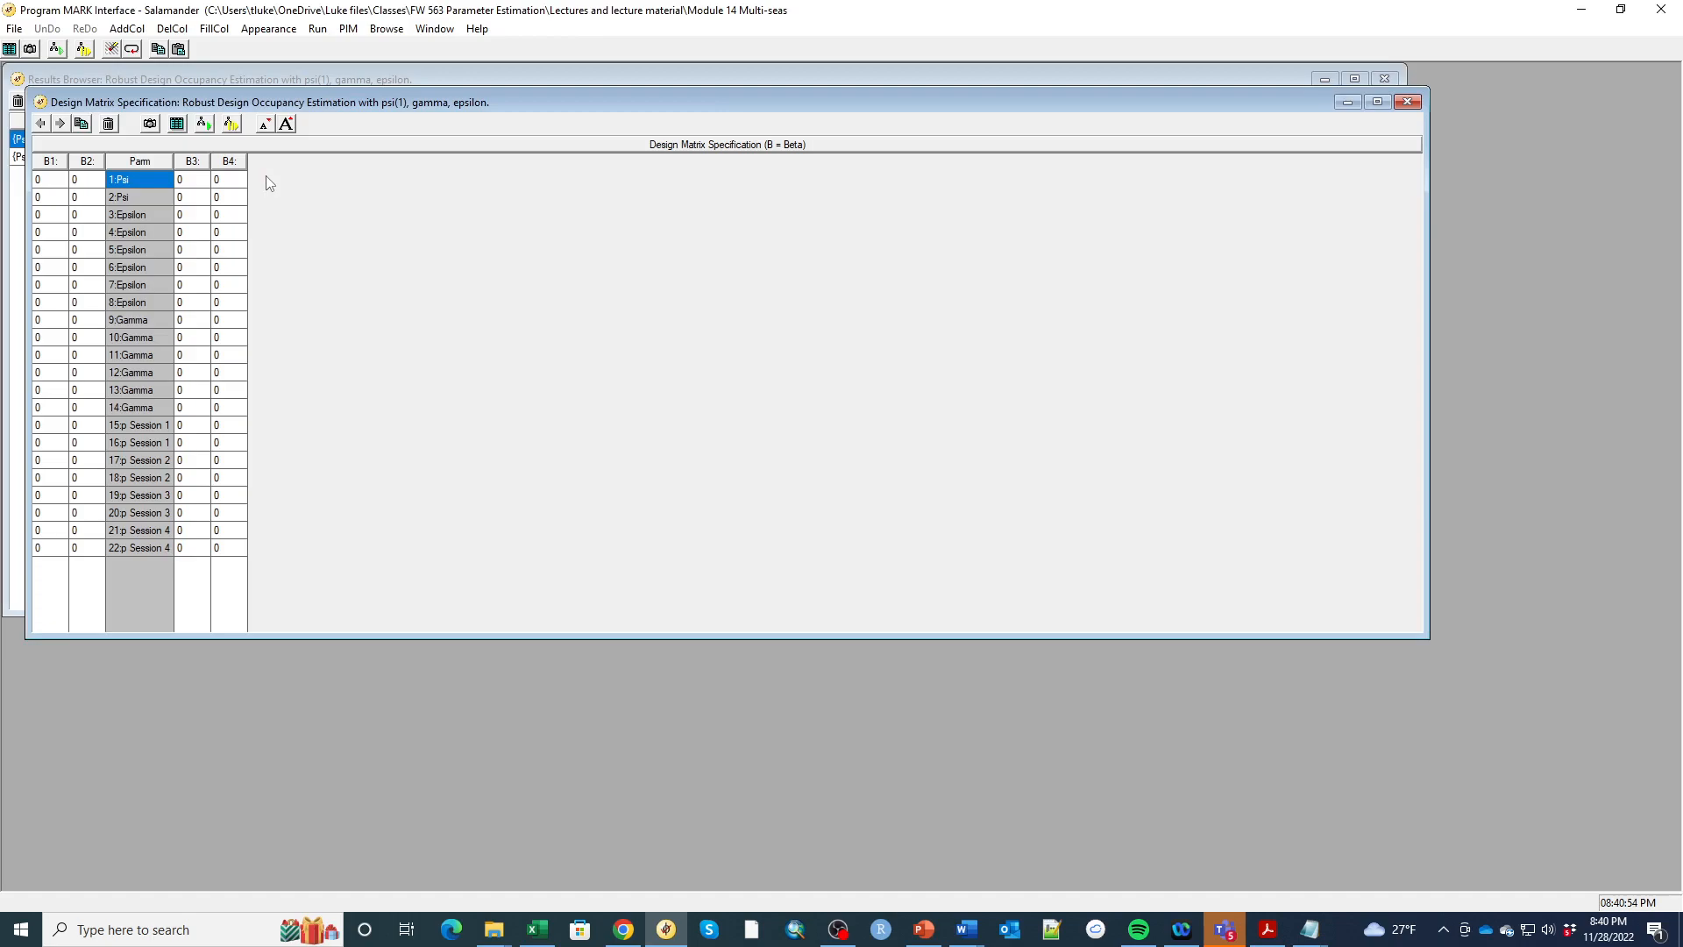
- Enter 1 in column B1 of the design matrix for both Psi parameters, rows 1 and 2
click(52, 182)
text(1)
key(Down)
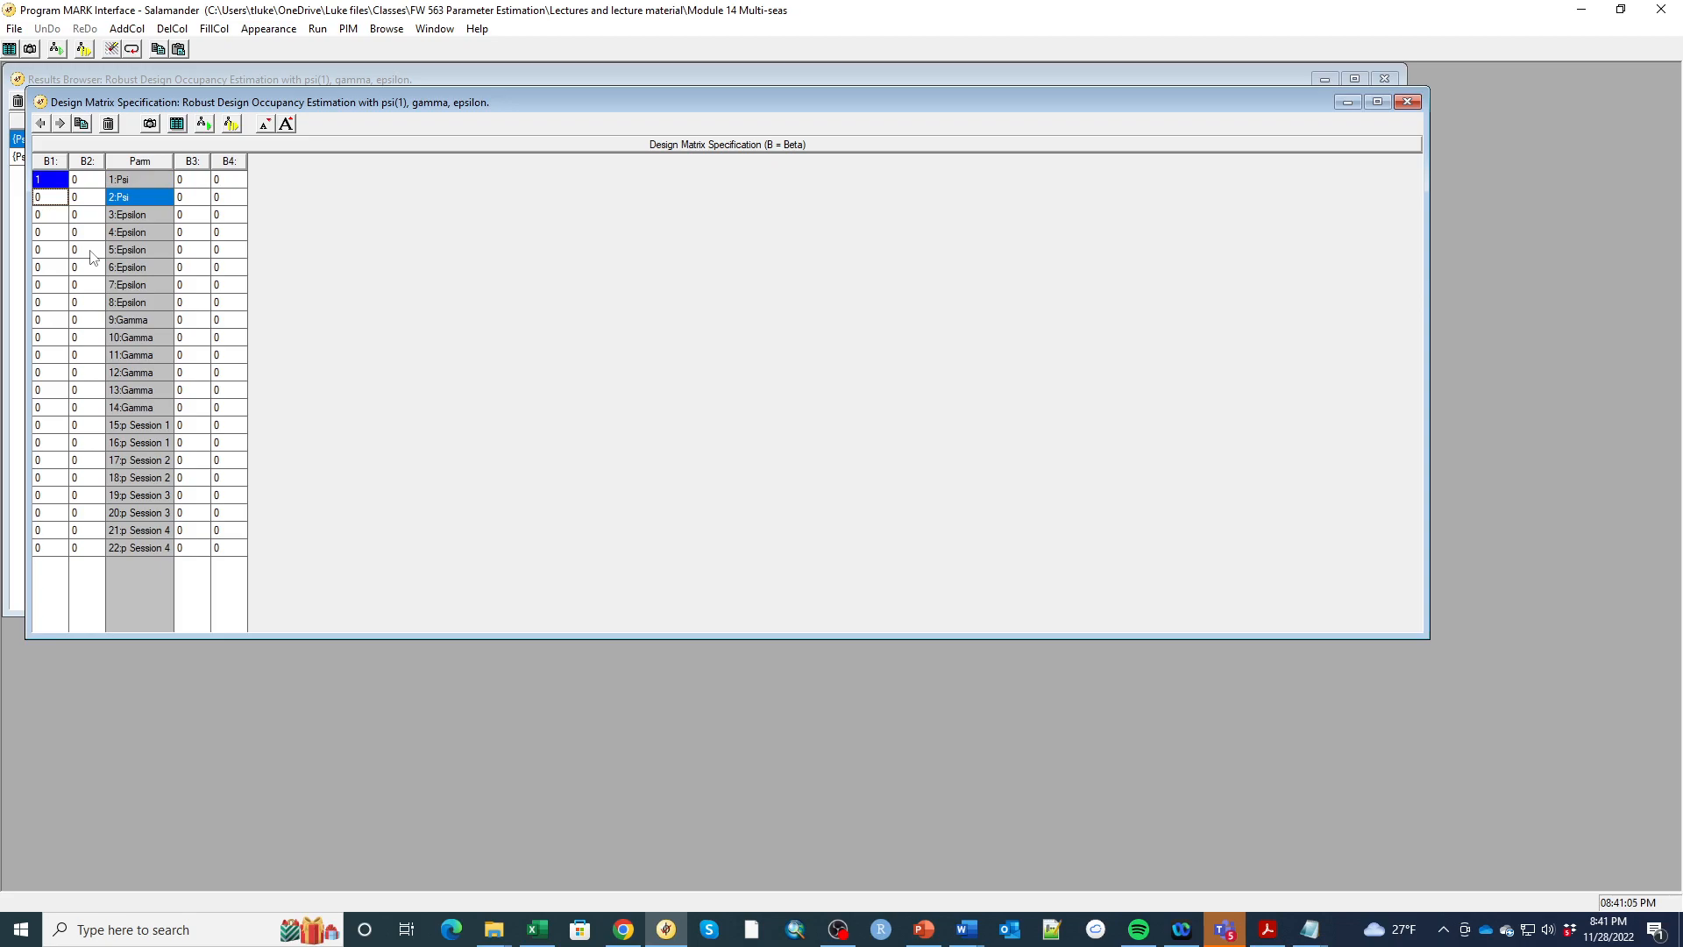
text(1)
key(Down)
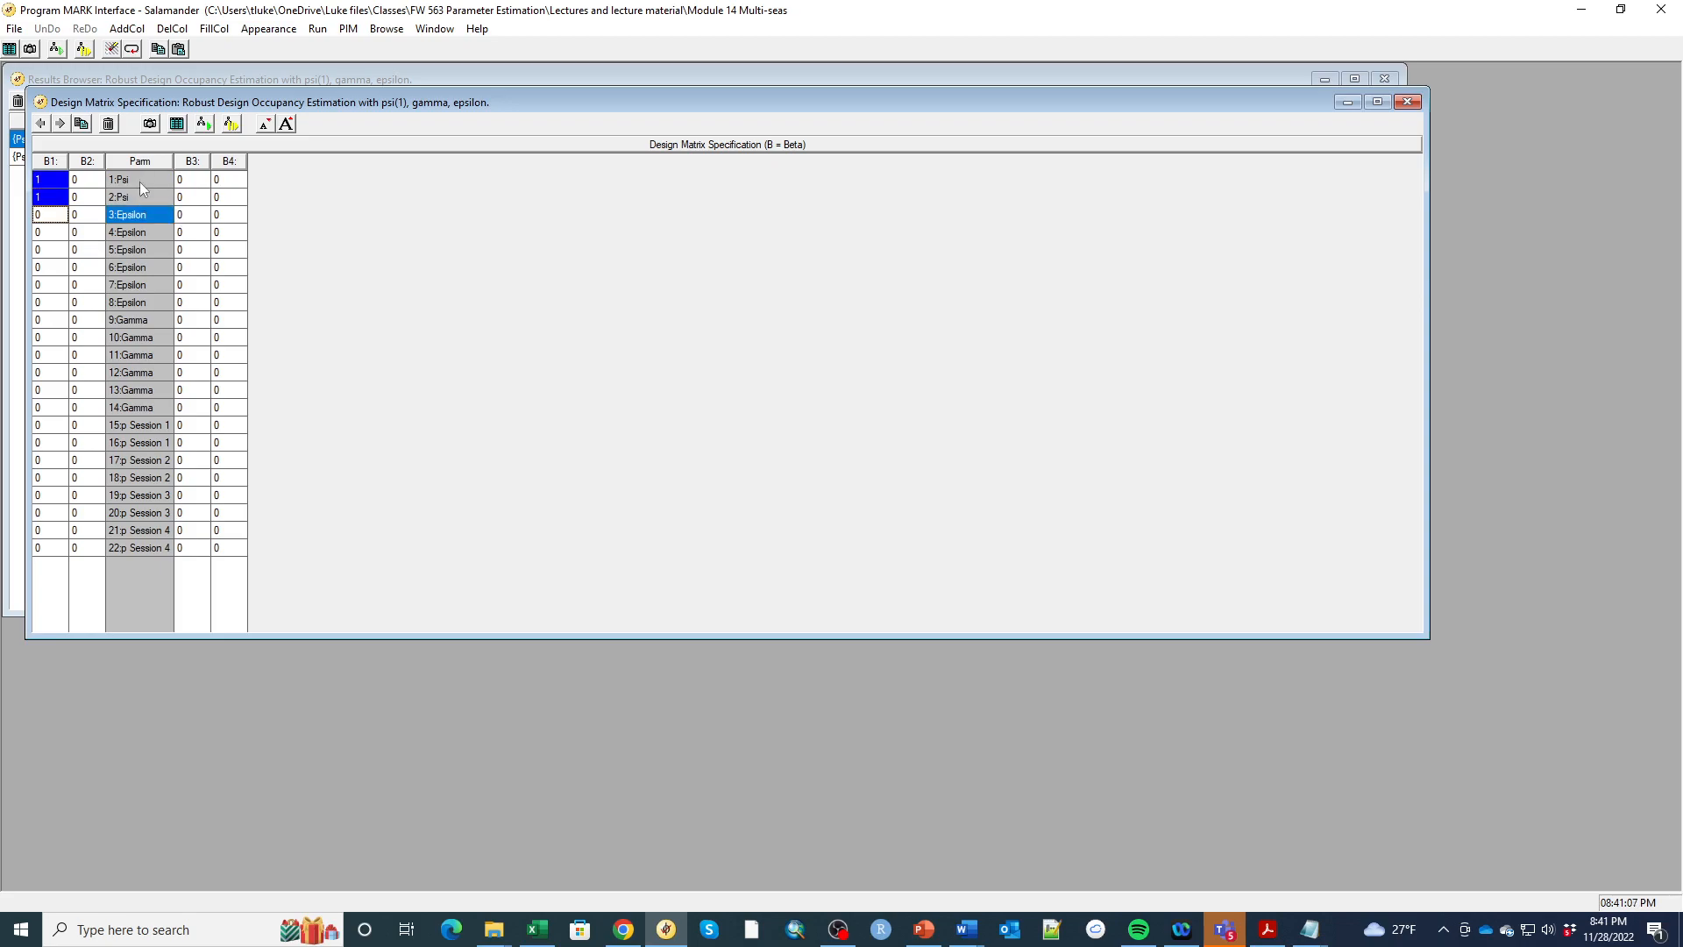
- Enter 1 in column B2 of the design matrix for all Epsilon parameters, rows 3 to 8
click(94, 216)
text(1)
key(Down)
text(1)
key(Down)
text(1)
key(Down)
text(1)
key(Down)
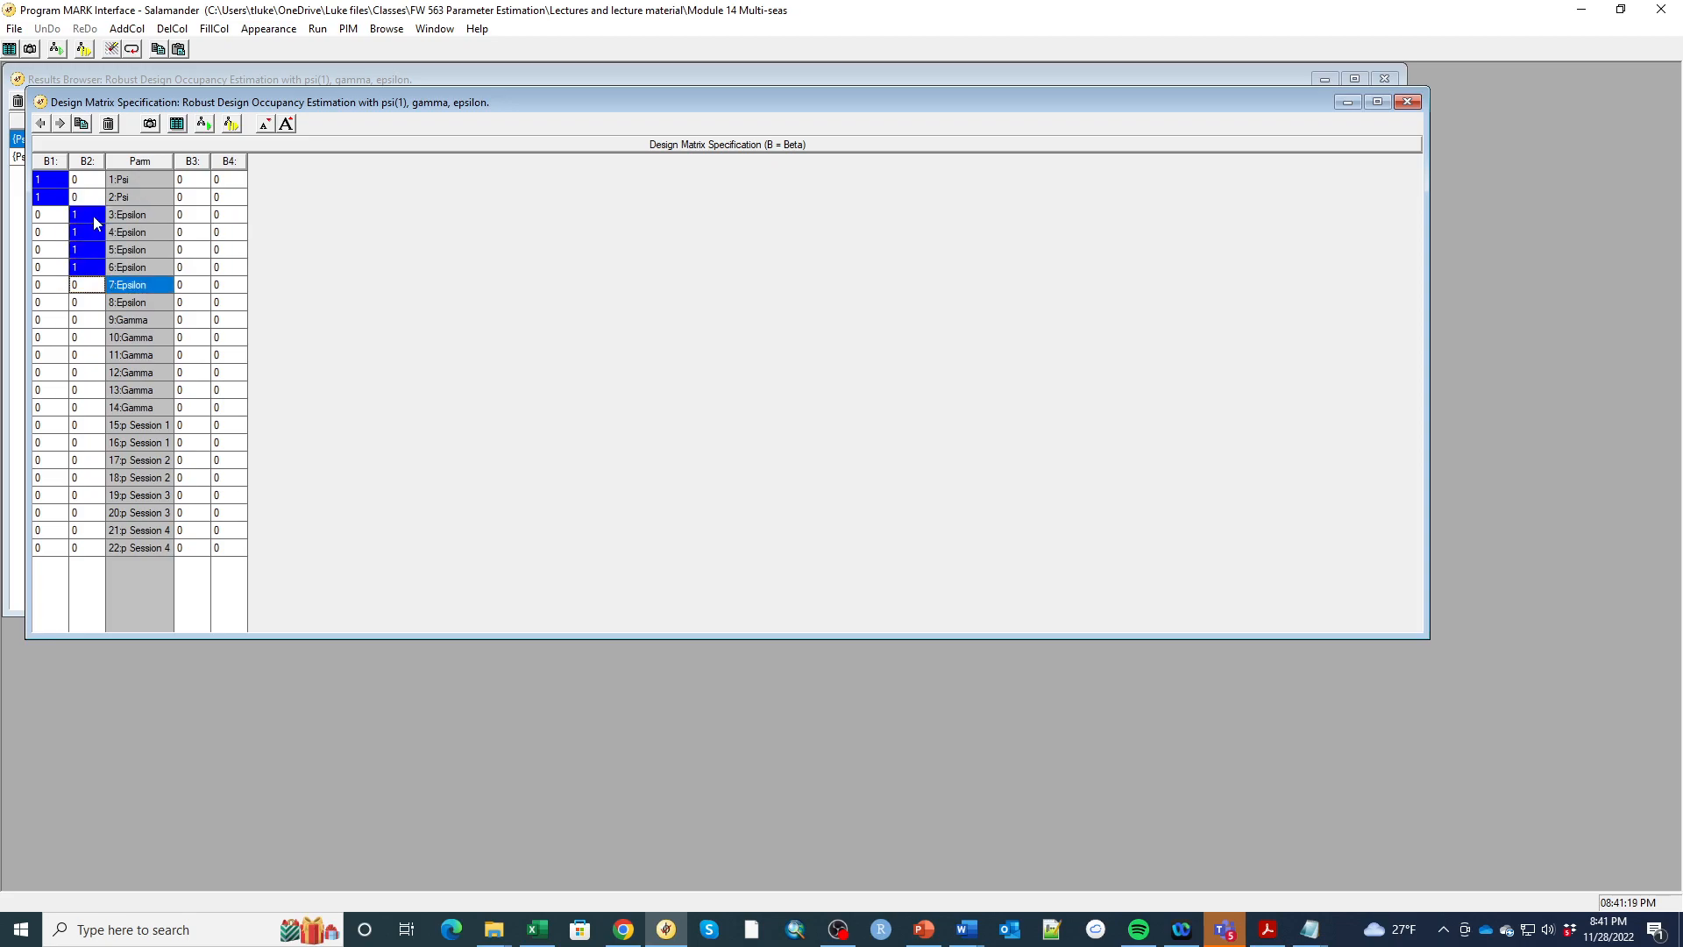
text(1)
key(Down)
text(1)
key(Down)
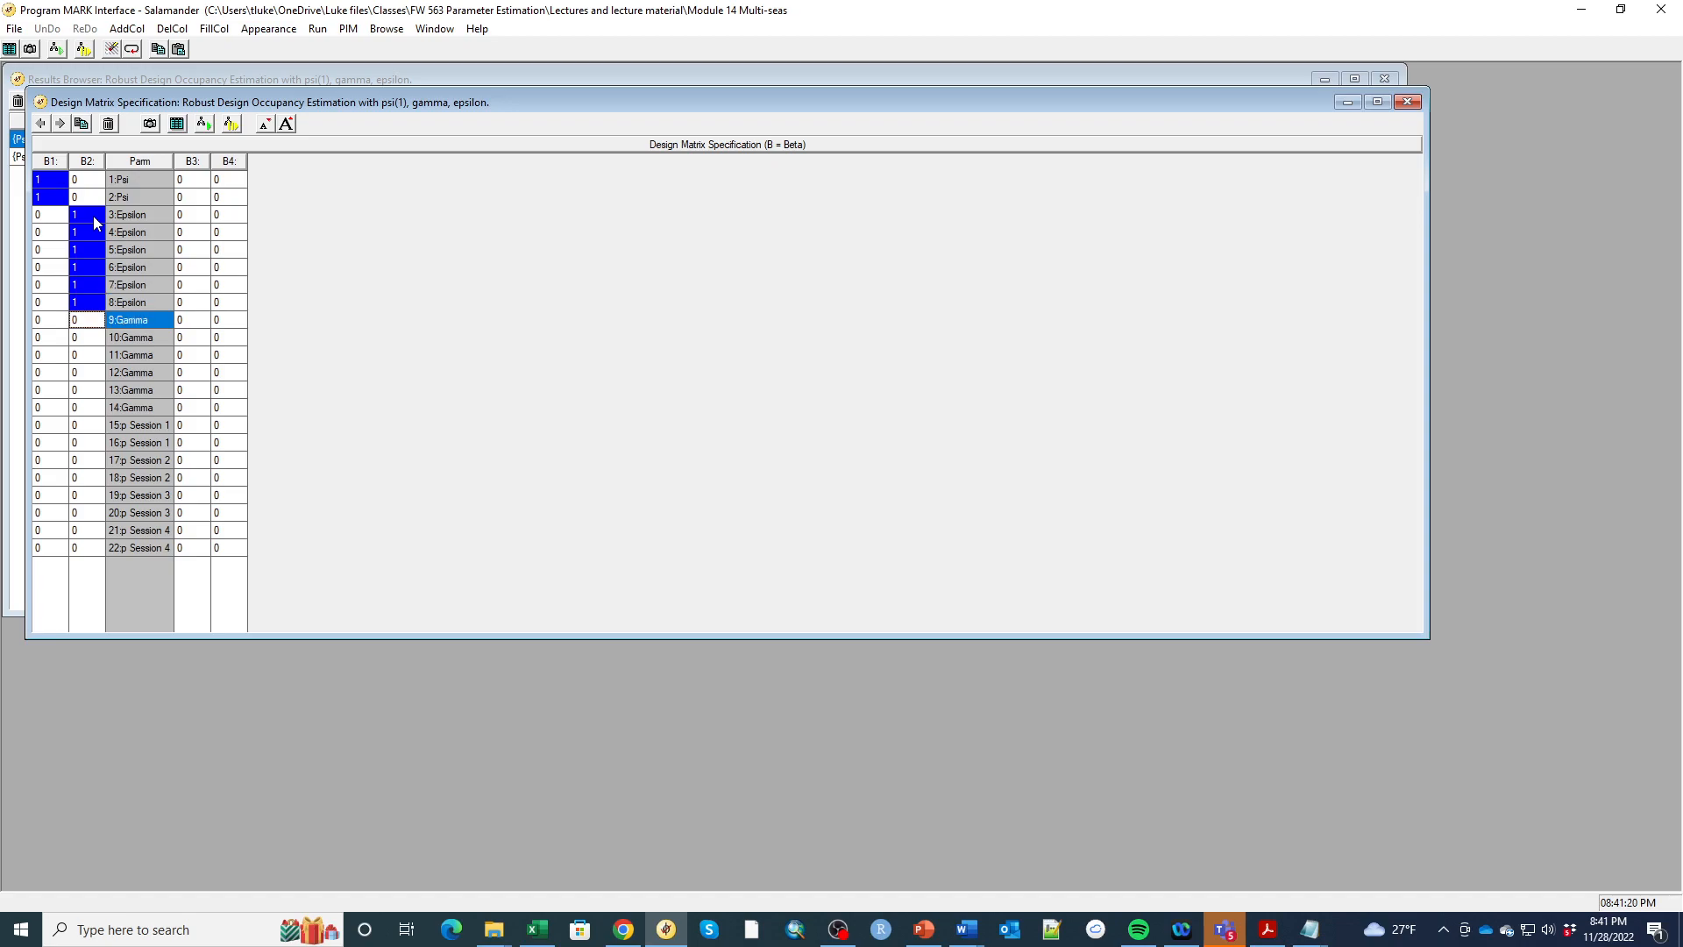
- Enter 1 in column B3 of the design matrix for all Gamma parameters, rows 9 to 14
key(Right)
text(1)
key(Down)
text(1)
key(Down)
text(1)
key(Down)
text(1)
key(Down)
key(1)
key(Down)
text(1)
key(Down)
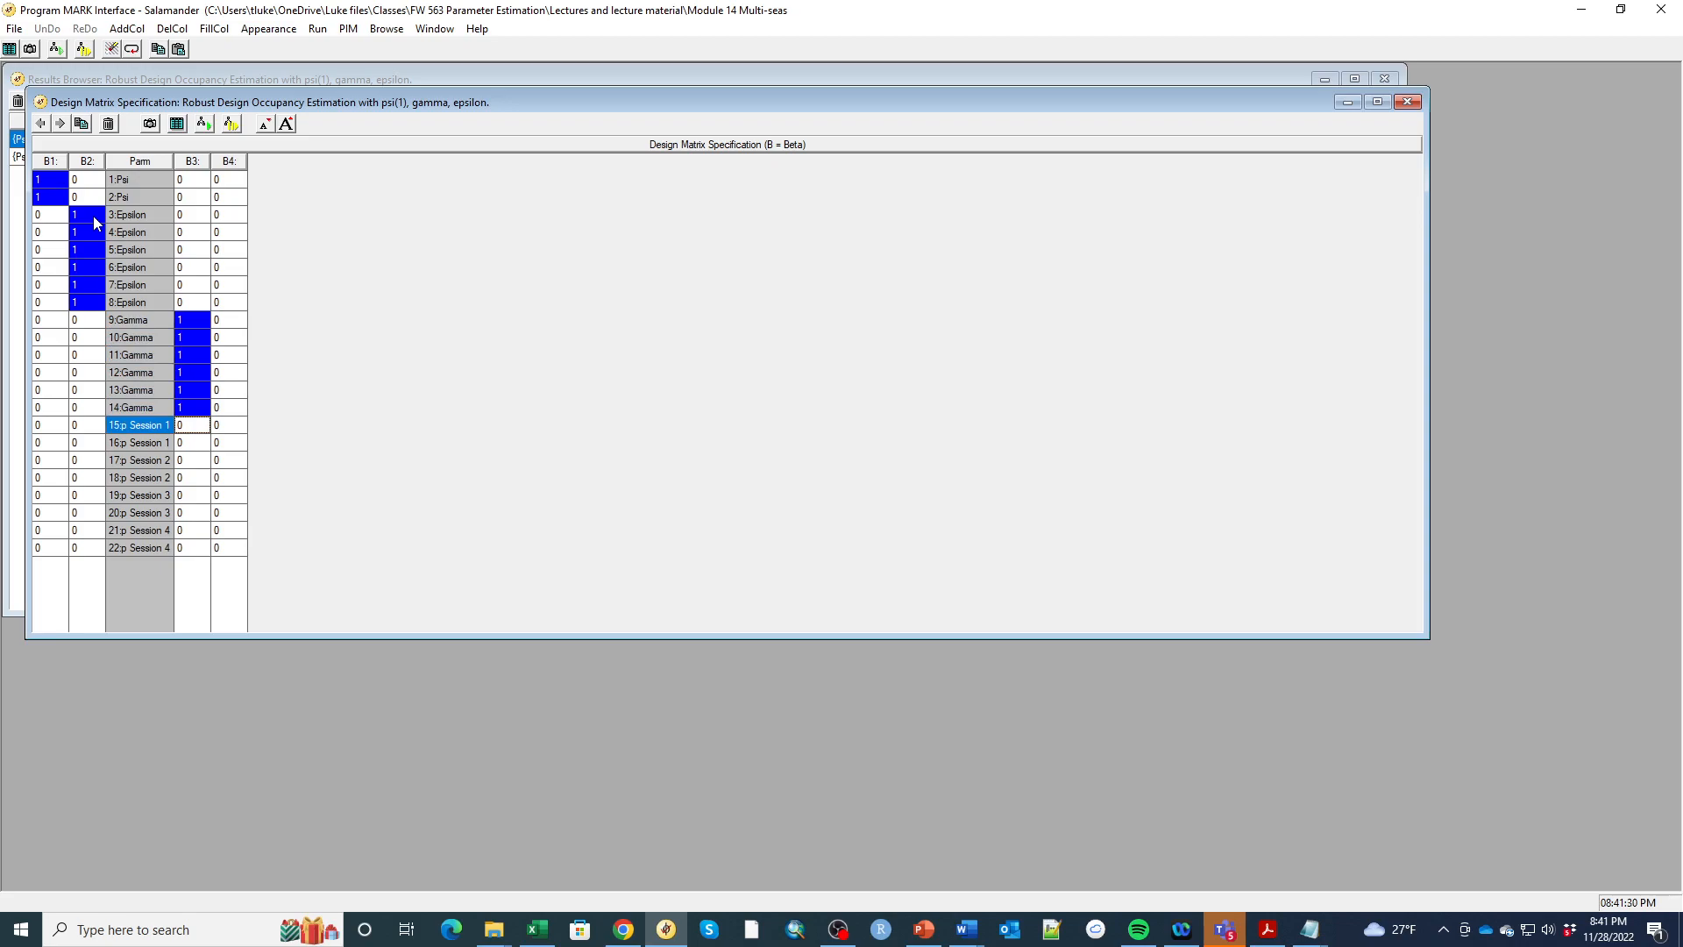
- Enter 1 in column B4 of the design matrix for all p parameters of sessions 1 to 4, rows 15 to 22
click(232, 429)
text(11)
key(Down)
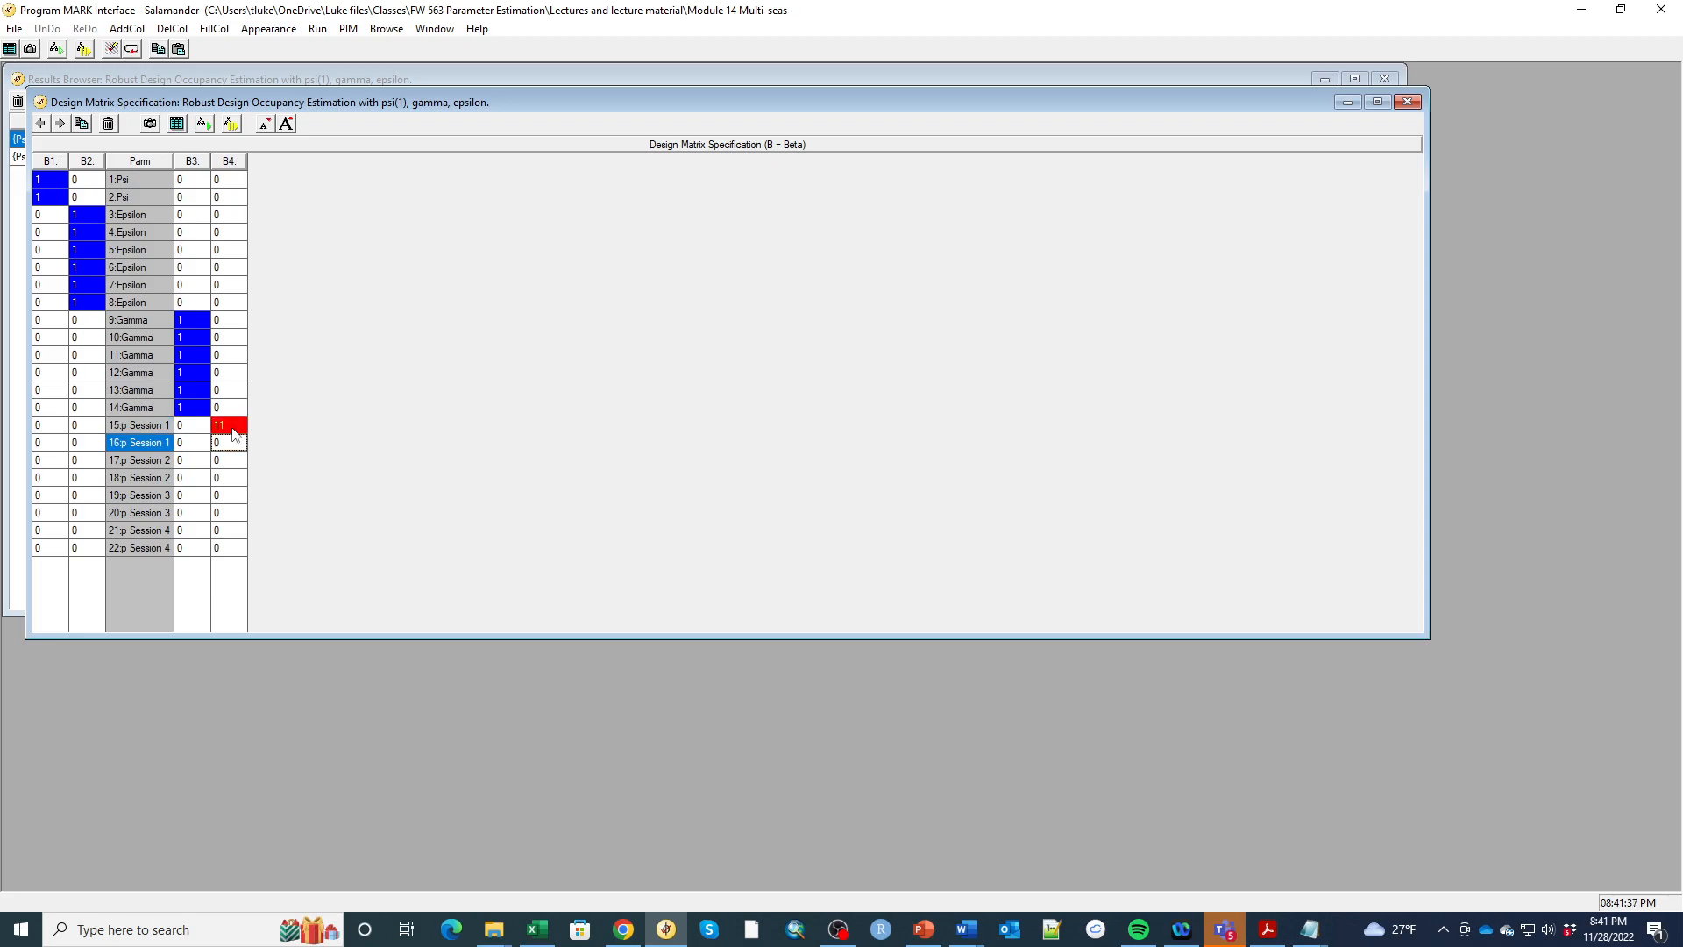
click(232, 427)
text(1)
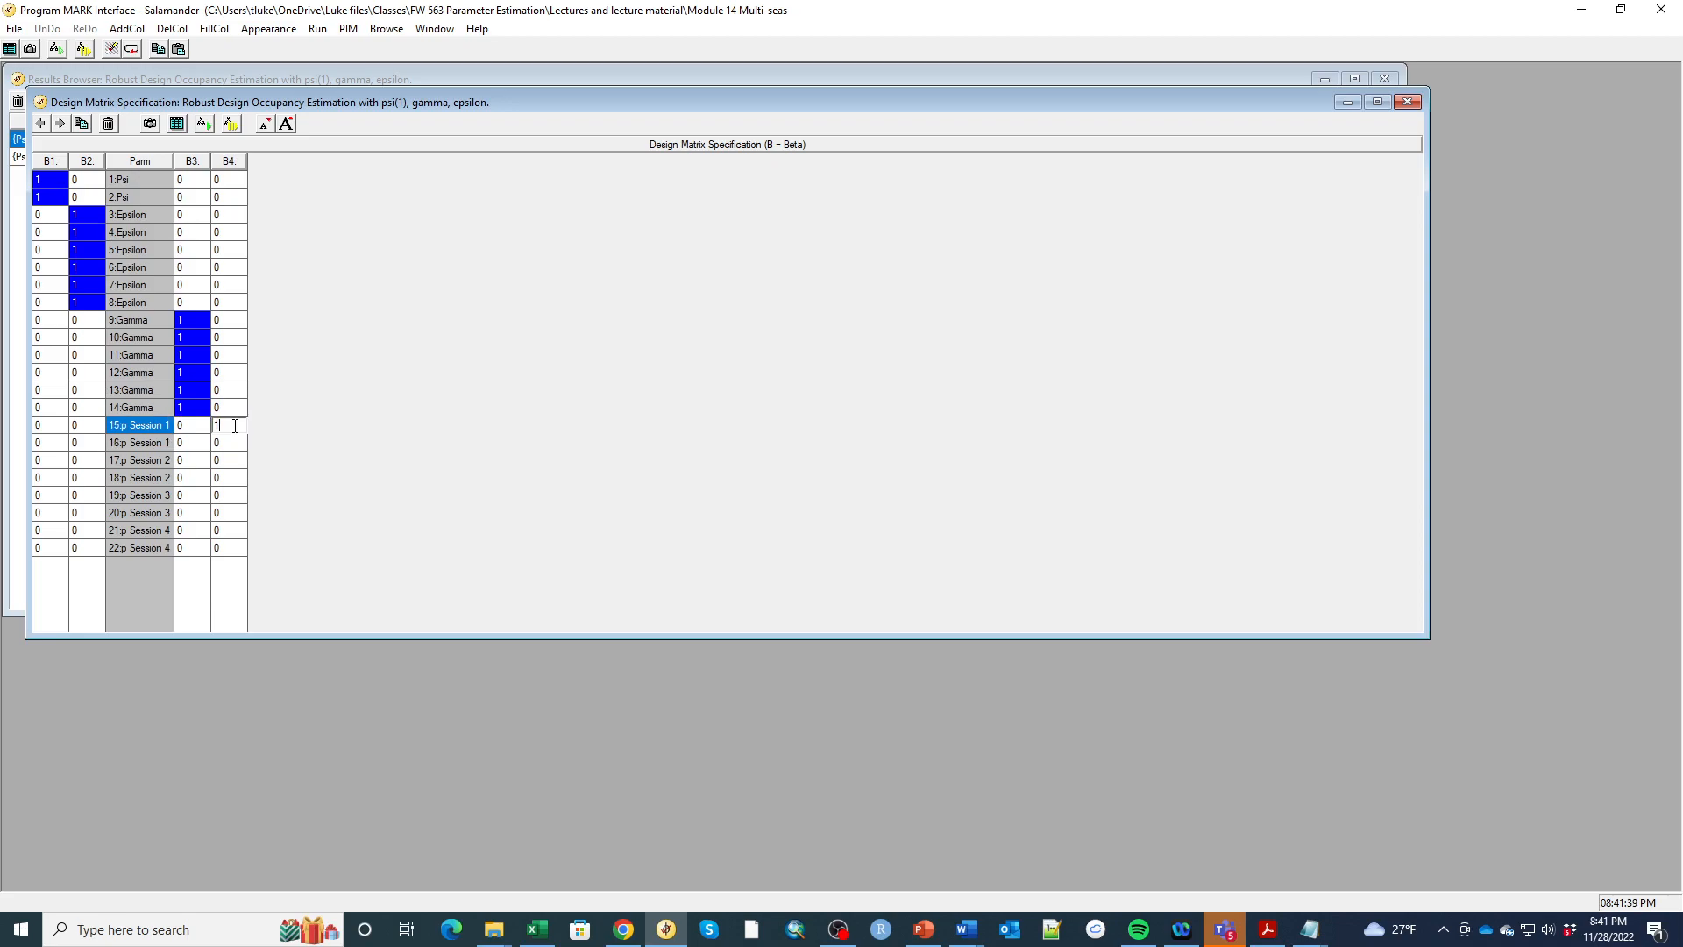
key(Down)
key(1)
key(Down)
key(1)
key(Down)
key(1)
key(Down)
key(1)
key(Down)
key(1)
key(Down)
key(1)
key(Down)
key(1)
key(Down)
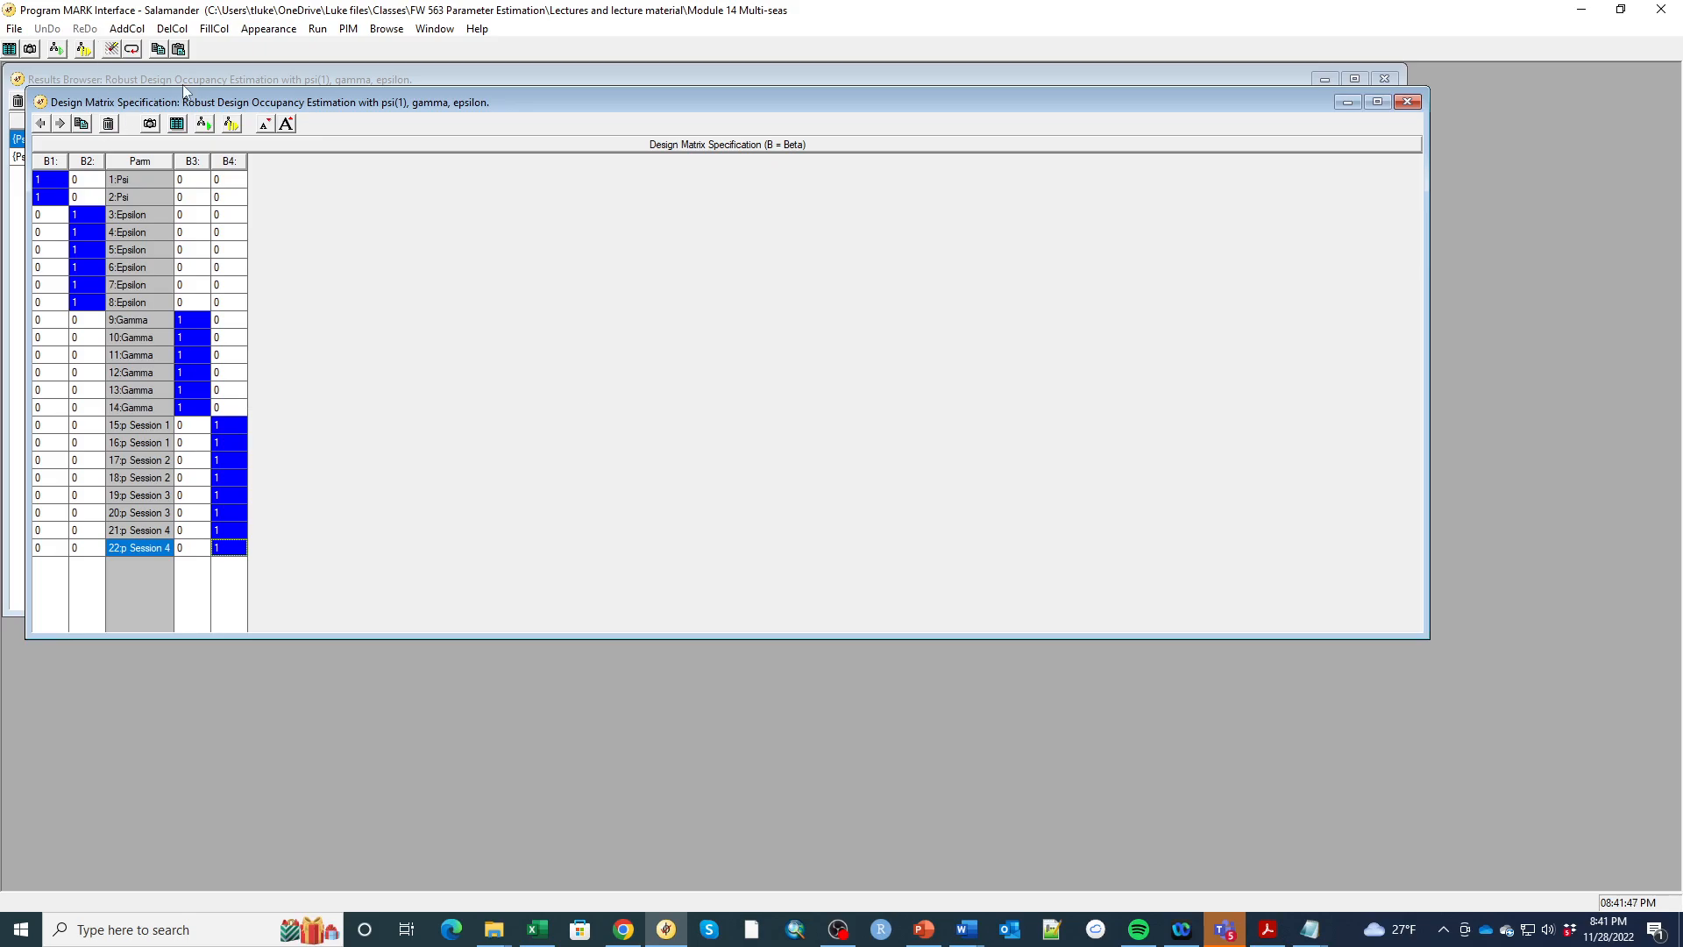
- Run the numerical estimation with the model name {Psi(.) E(.) G(.) p(.)} and append its output to the results database
click(313, 33)
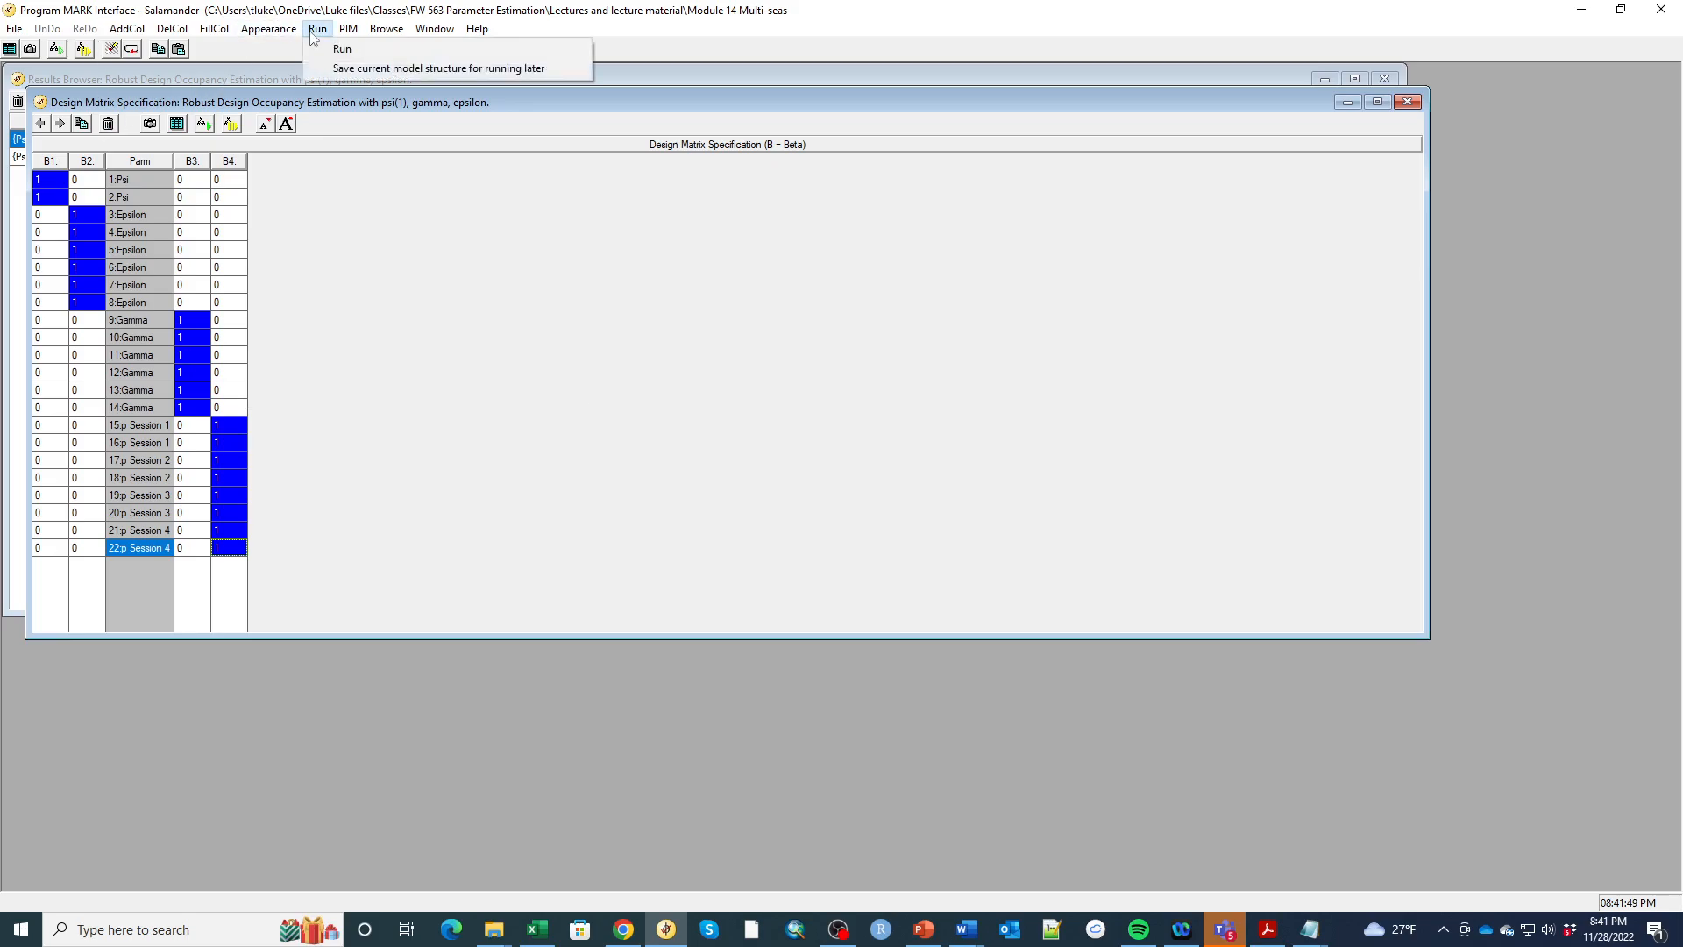
click(342, 49)
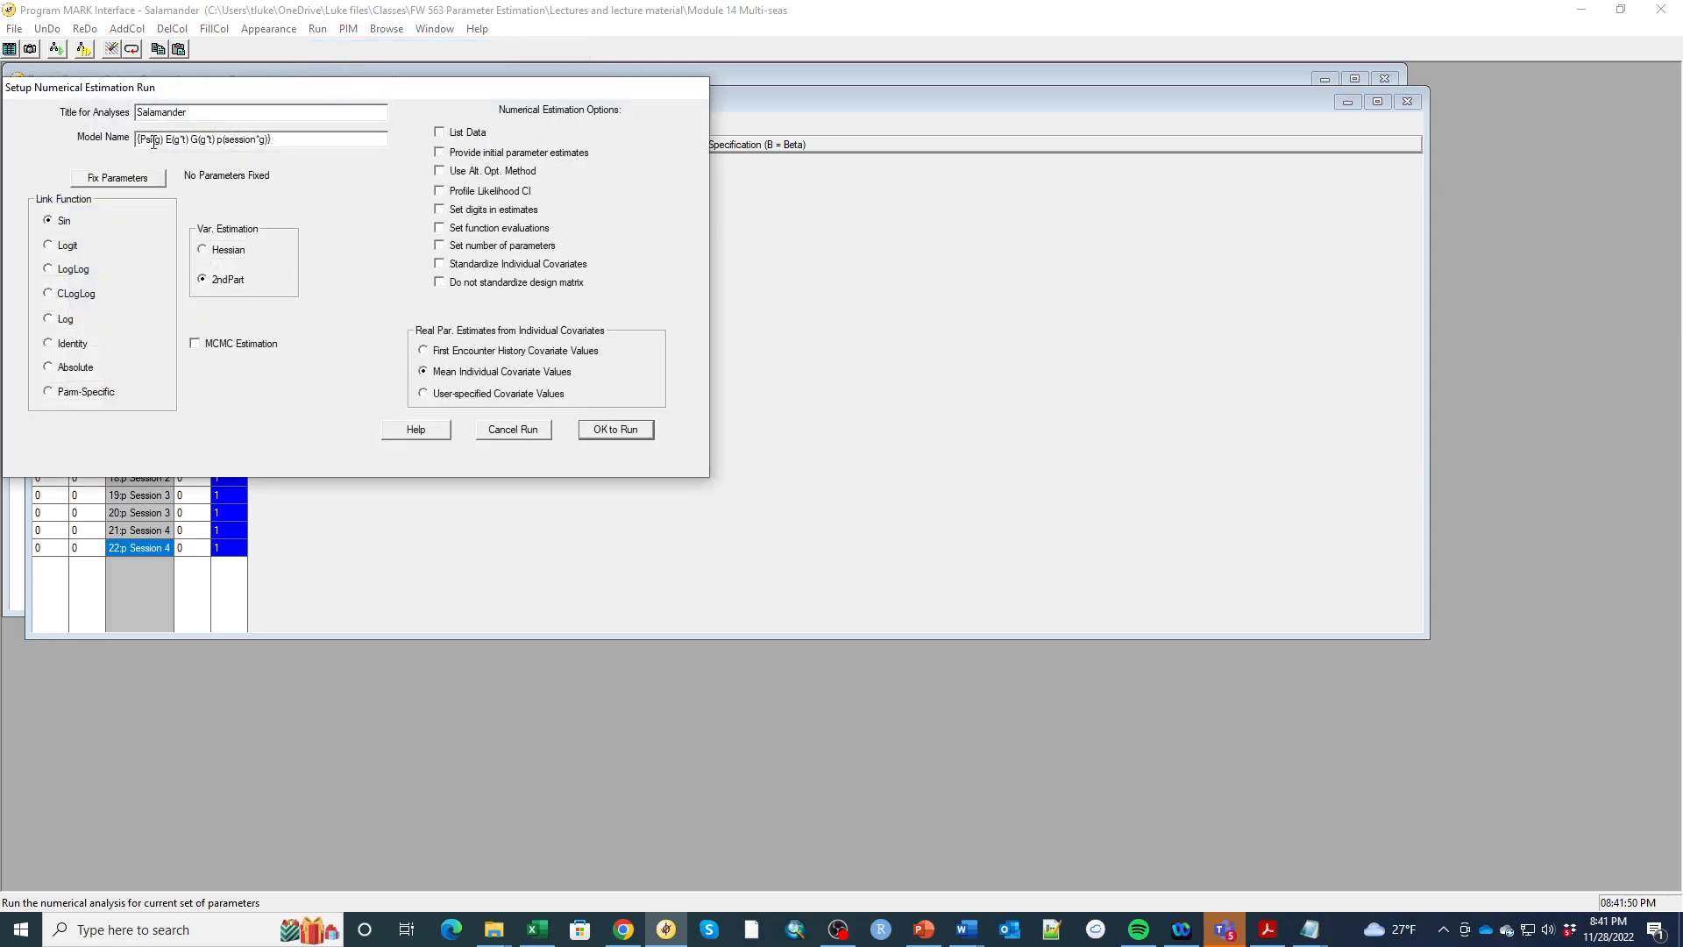
triple_click(156, 142)
key(Left)
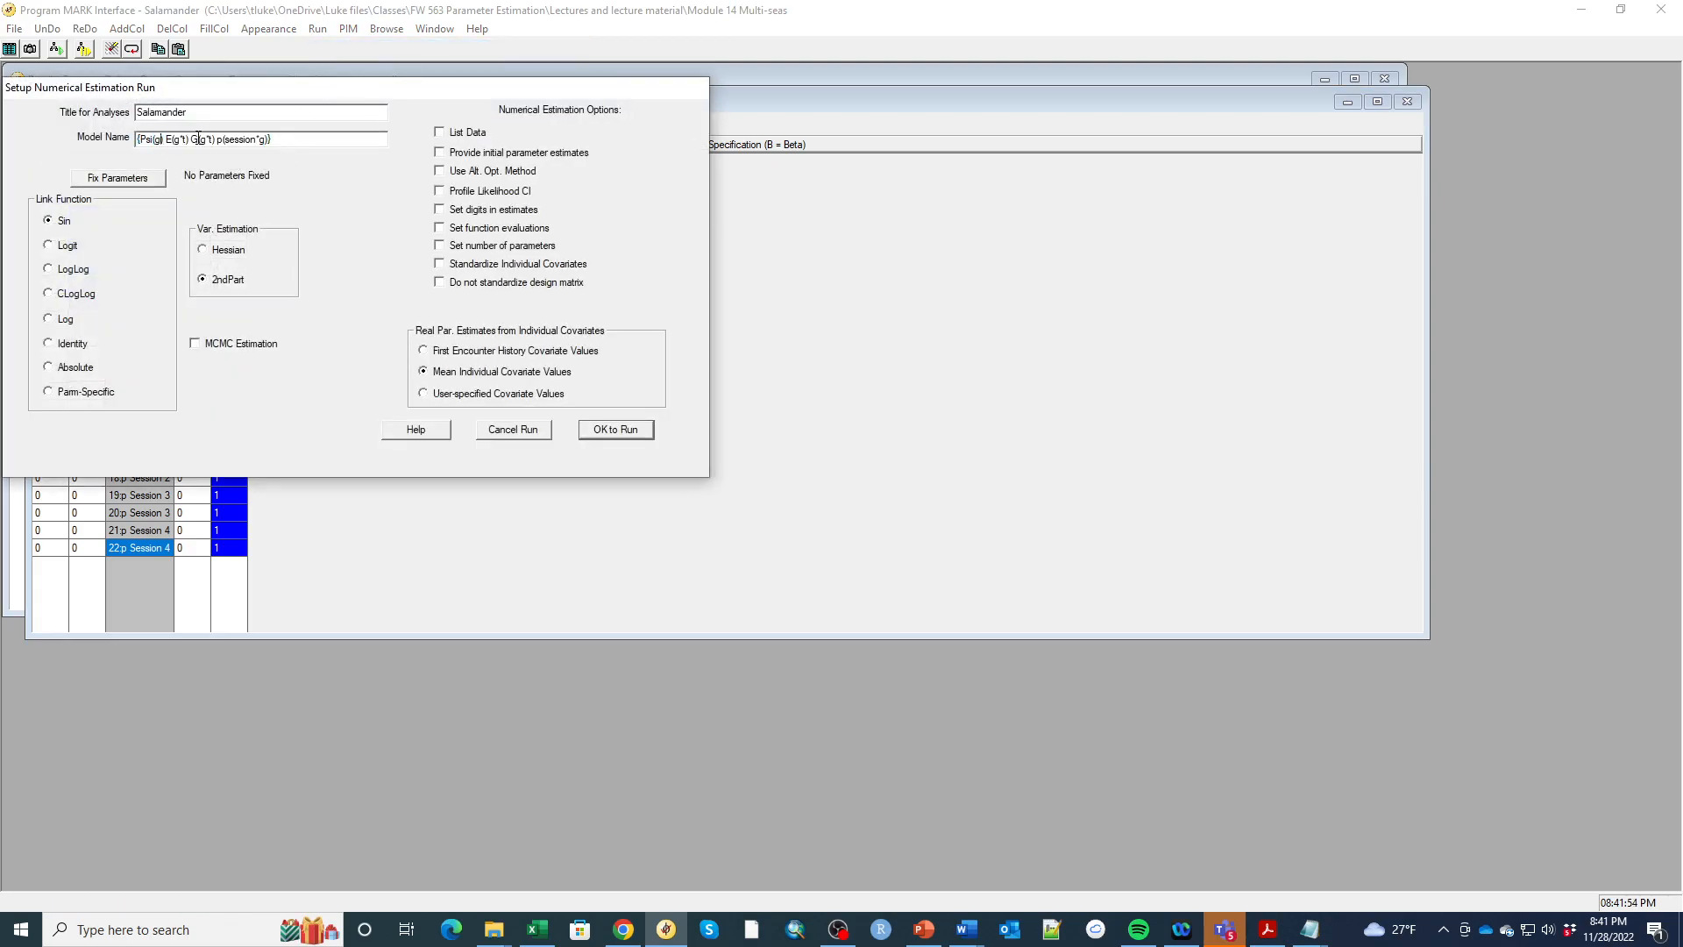
key(BackSpace)
text(.)
key(BackSpace)
key(BackSpace)
key(BackSpace)
text(.)
key(Delete)
key(Delete)
key(Delete)
key(Delete)
text(.)
key(Delete)
key(Delete)
key(Delete)
key(Delete)
key(Delete)
key(Delete)
key(Delete)
key(Delete)
key(Delete)
text(.)
click(610, 431)
click(852, 561)
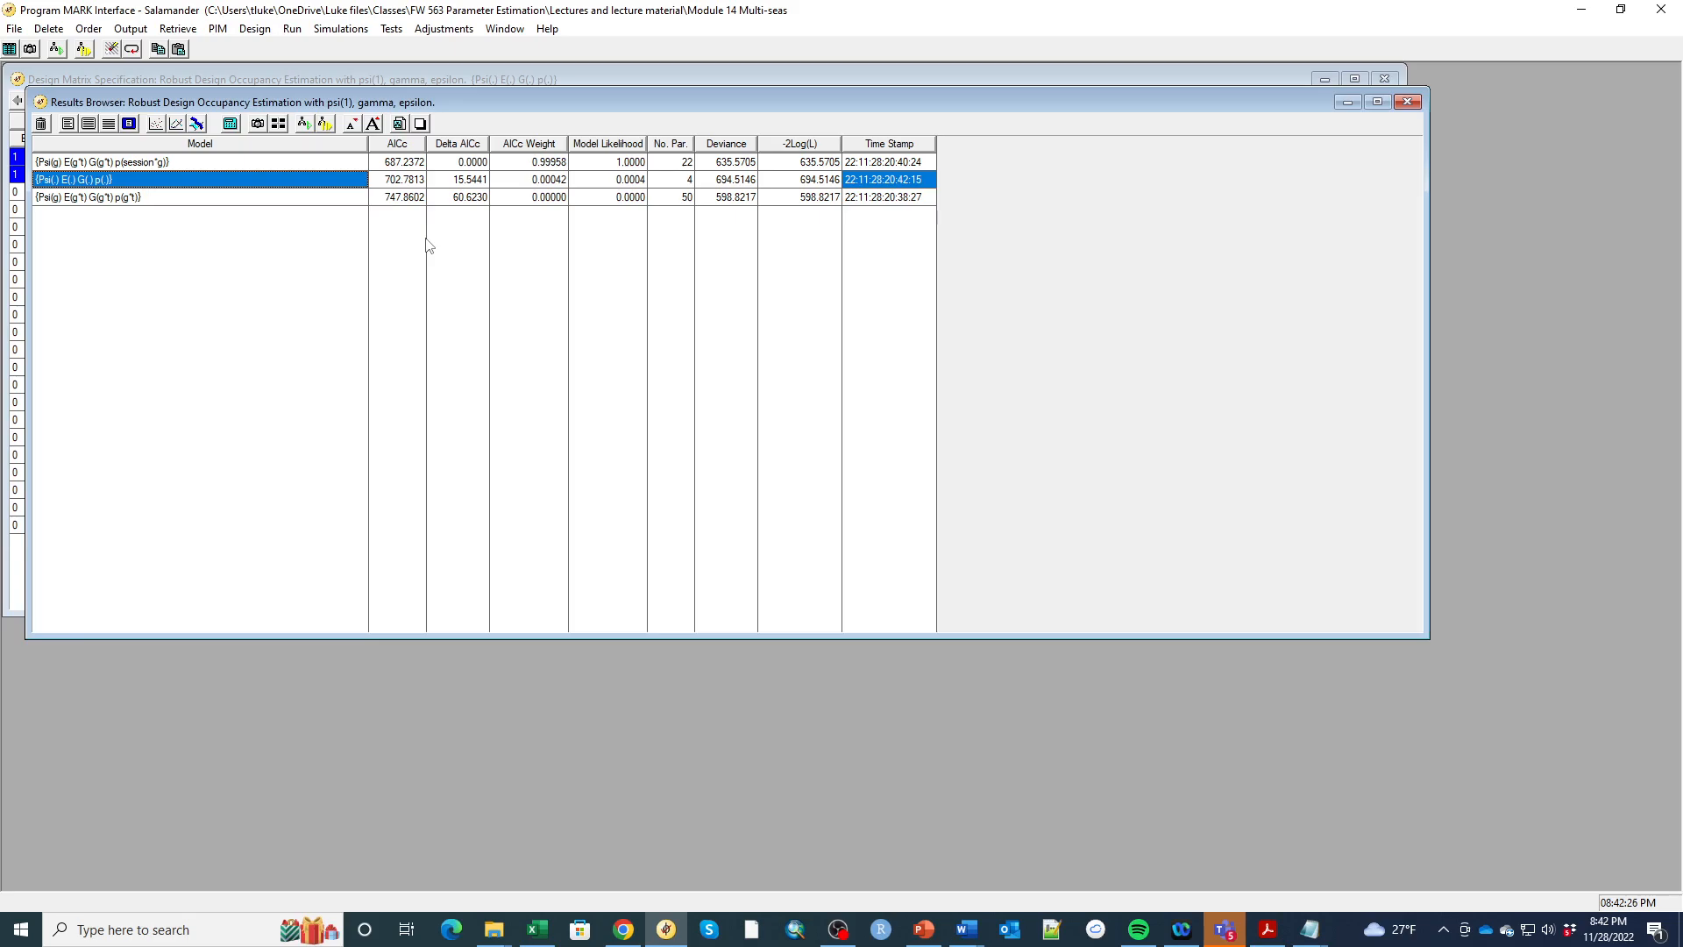
- Retrieve the {Psi(.) E(.) G(.) p(.)} model and insert a new design matrix column B2 with 1 for Psi in row 2
click(279, 123)
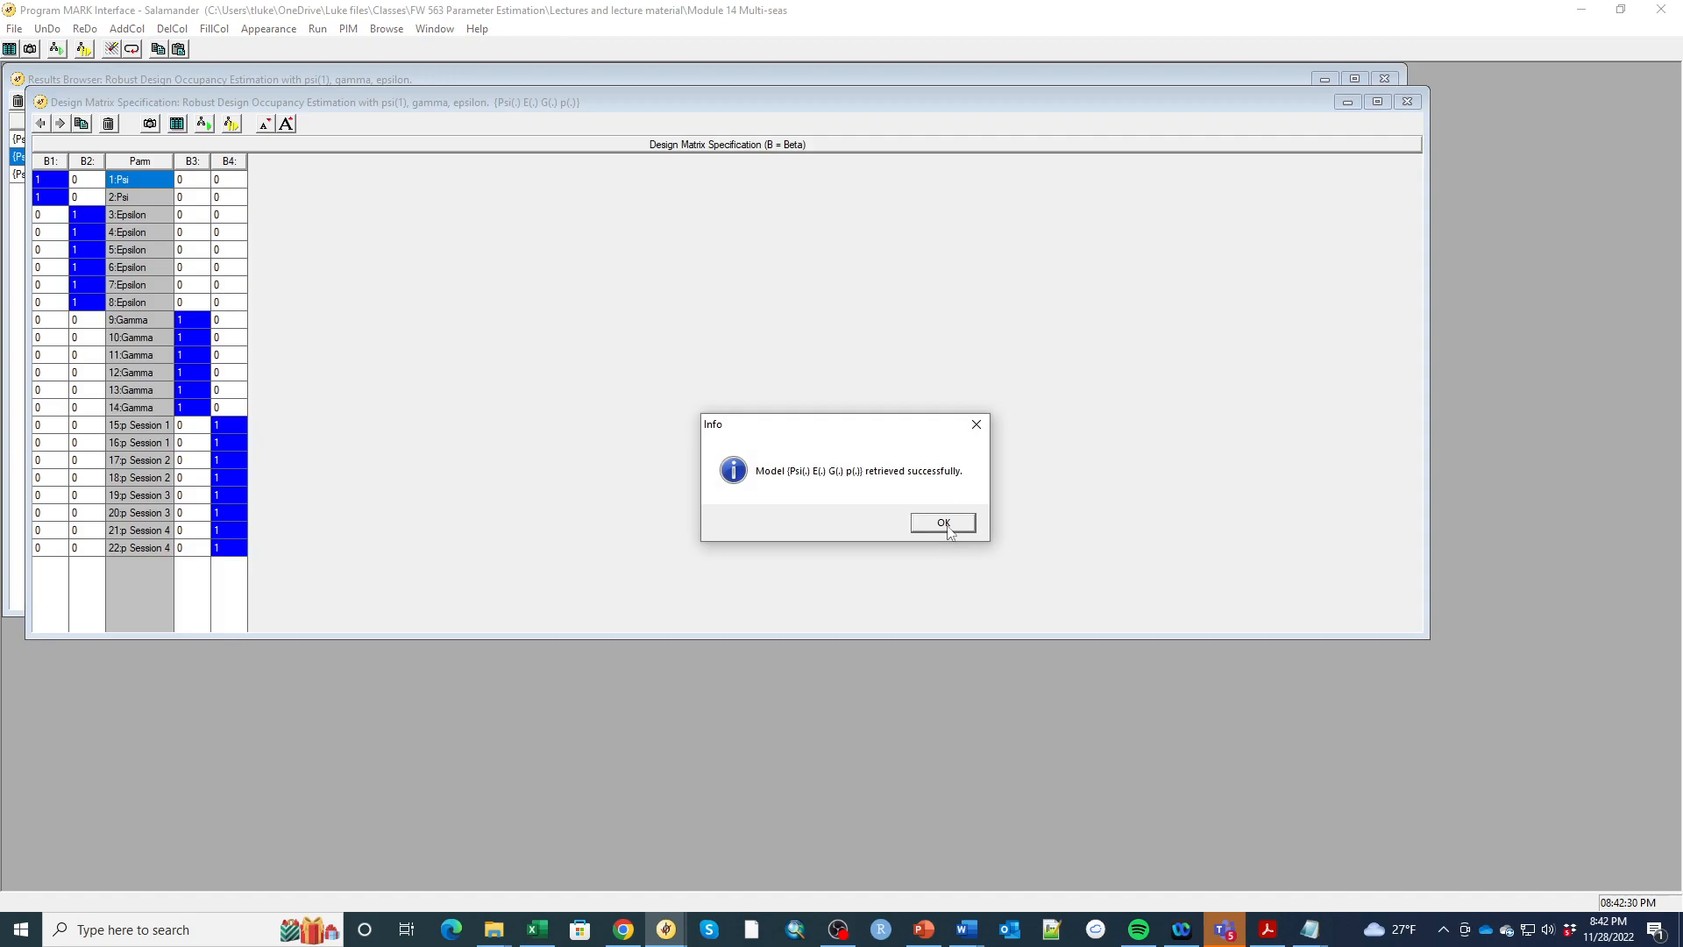
click(945, 525)
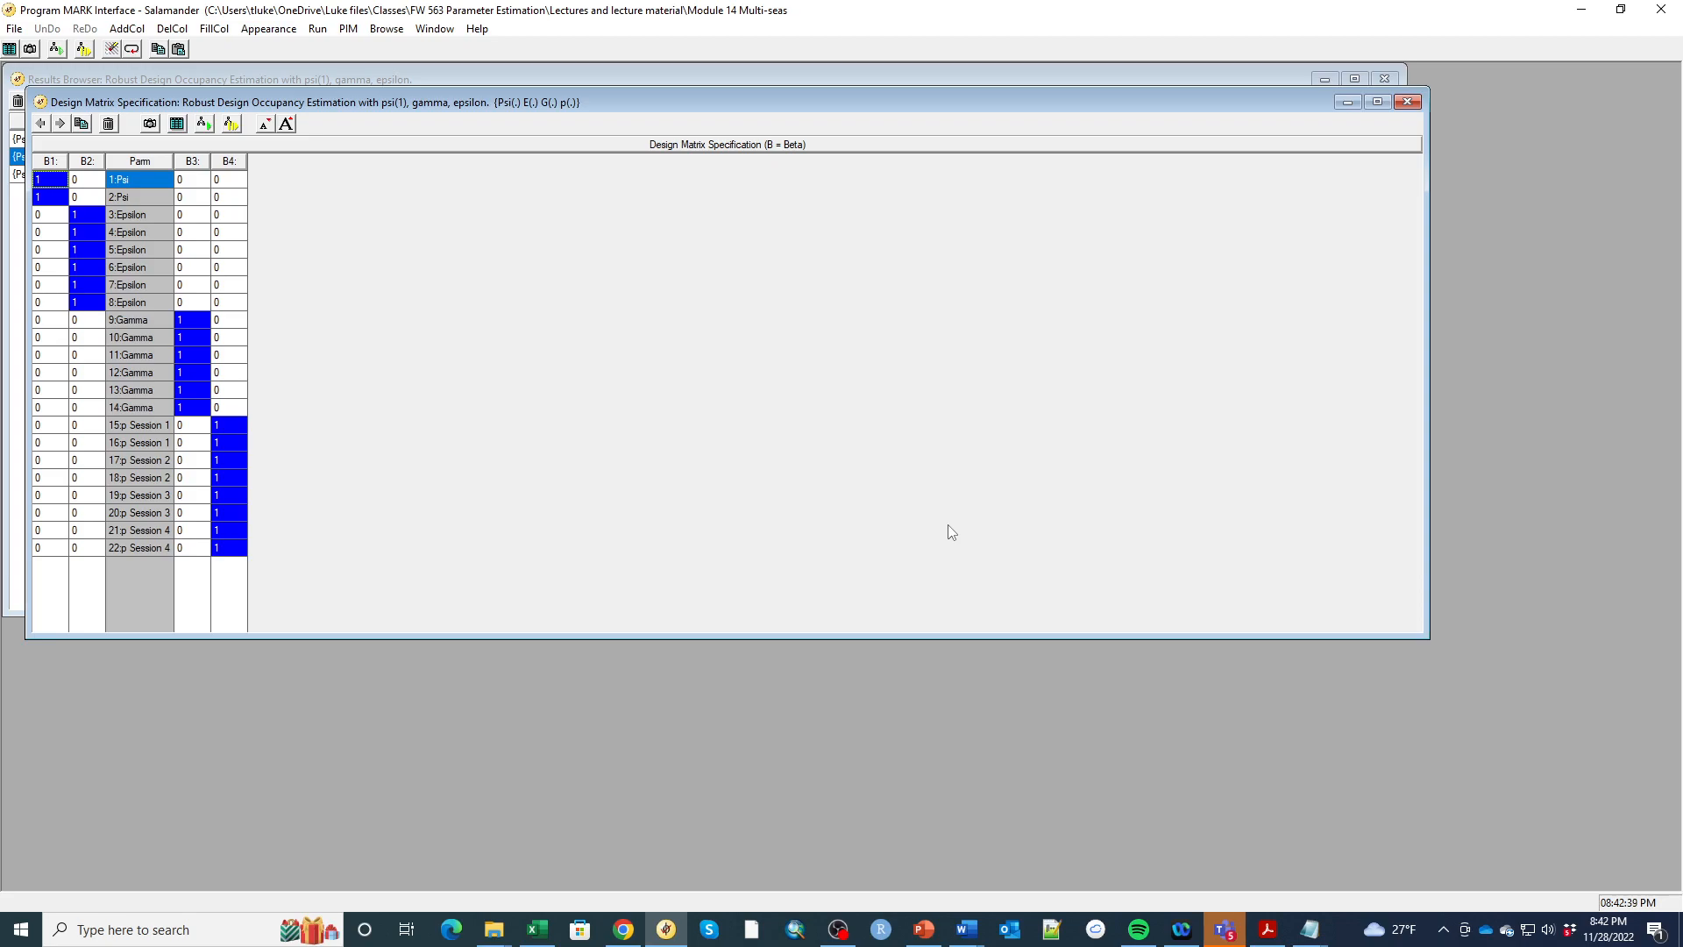
click(124, 198)
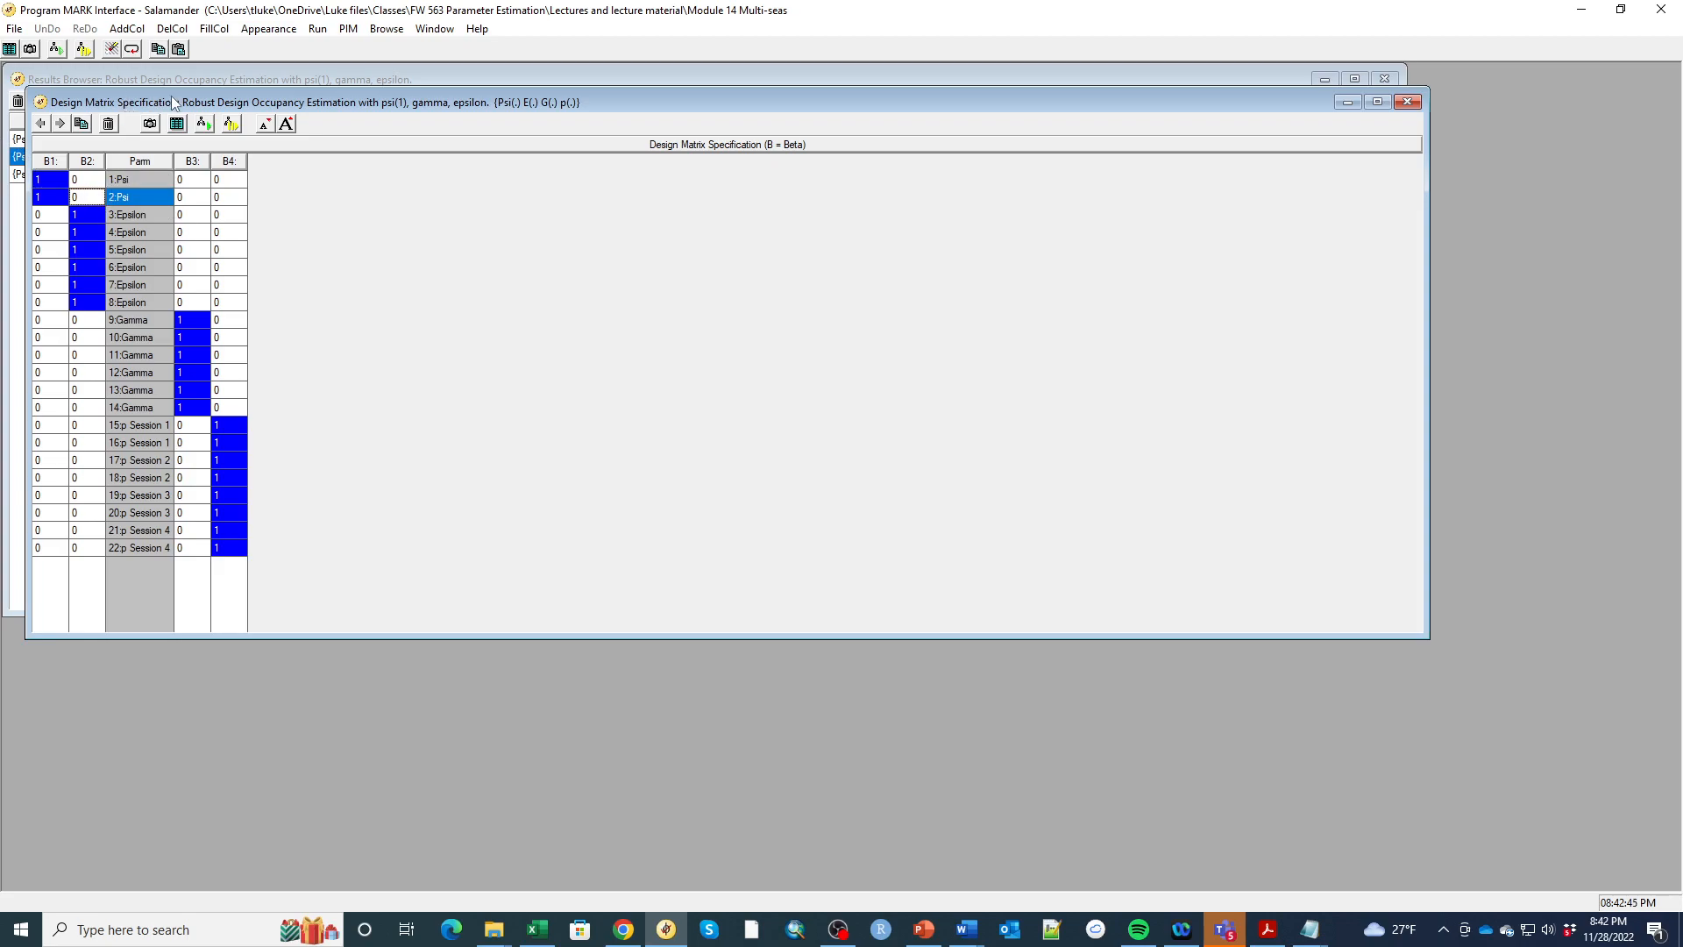
right_click(80, 201)
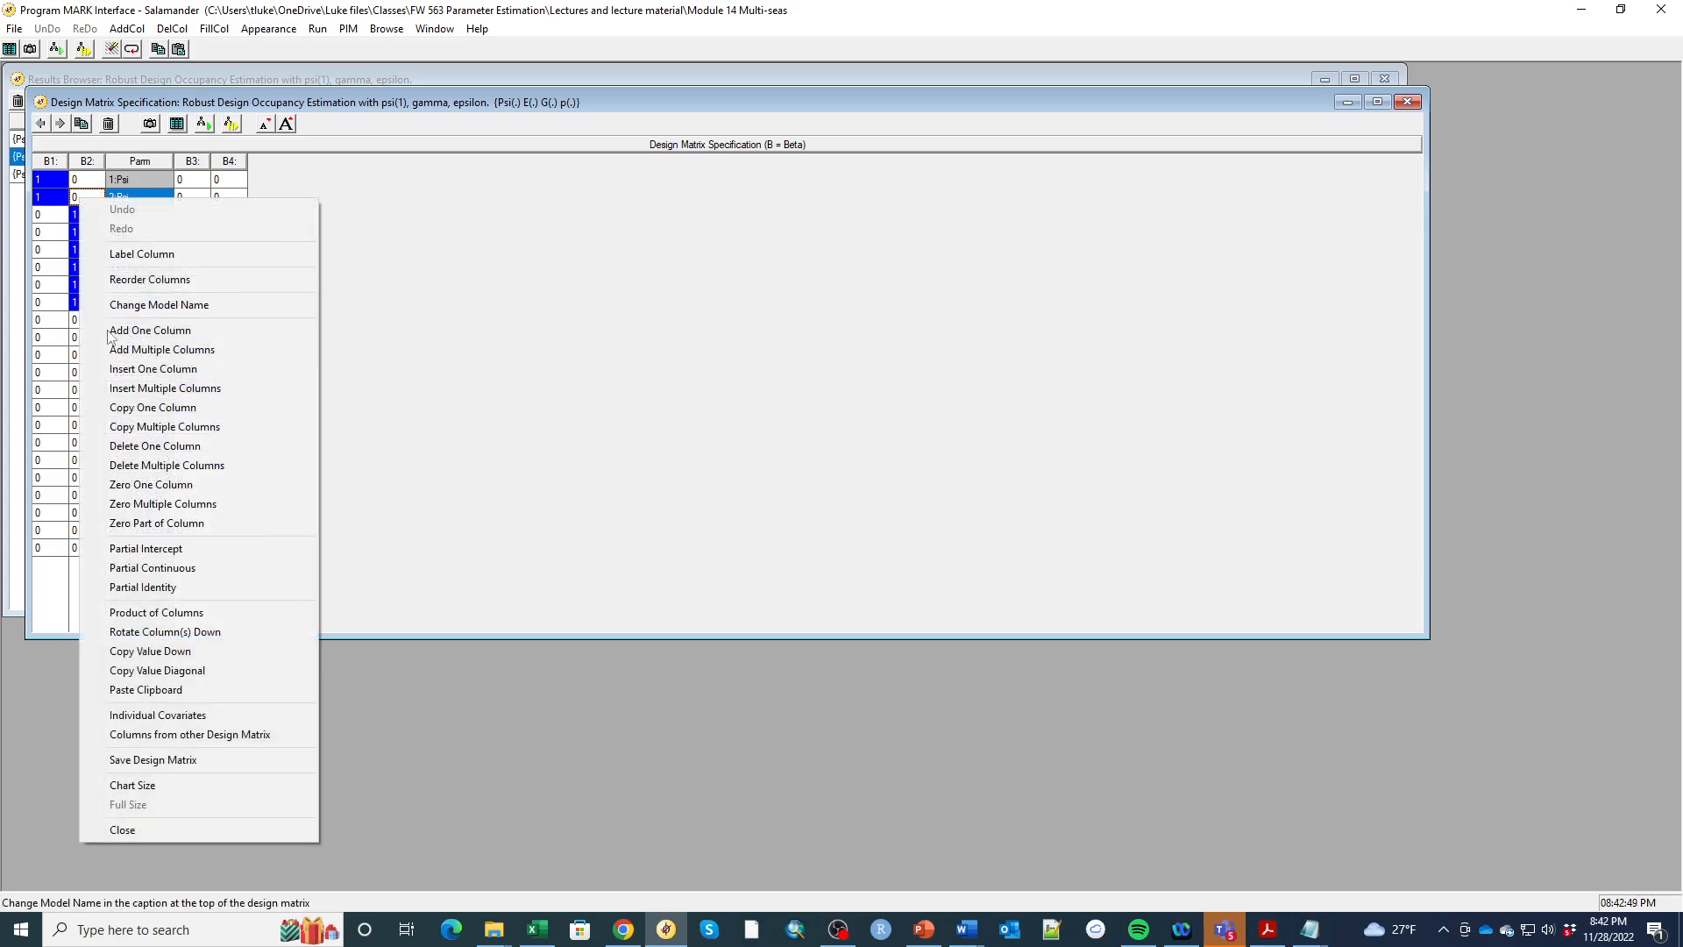
click(127, 369)
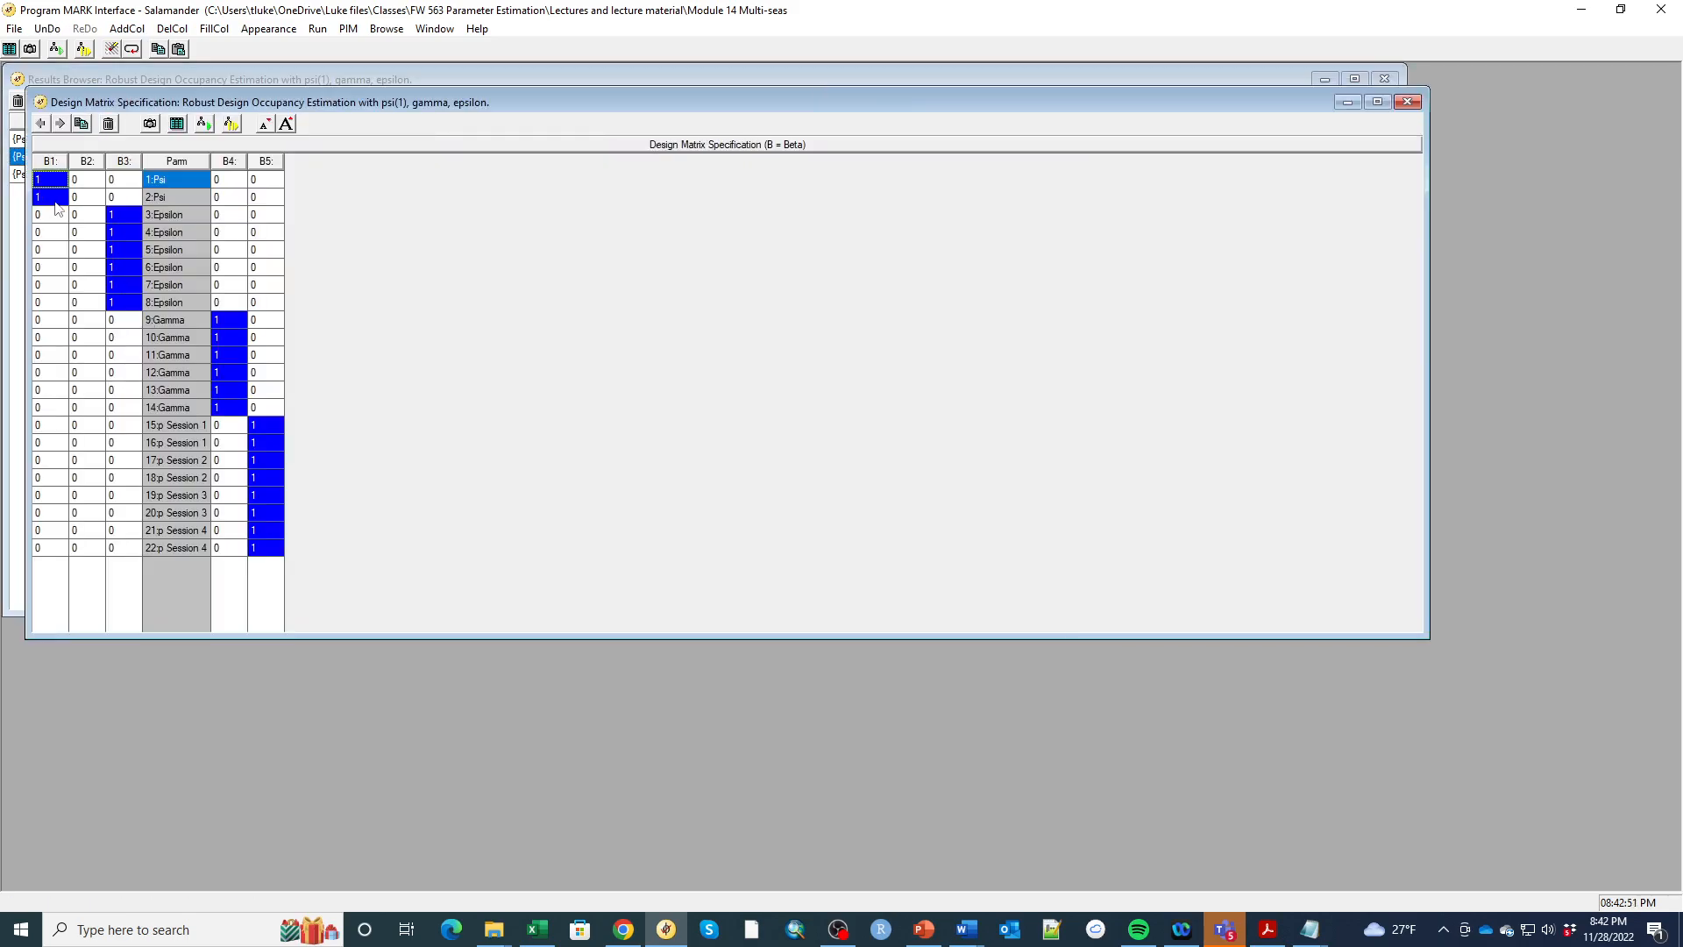
click(91, 201)
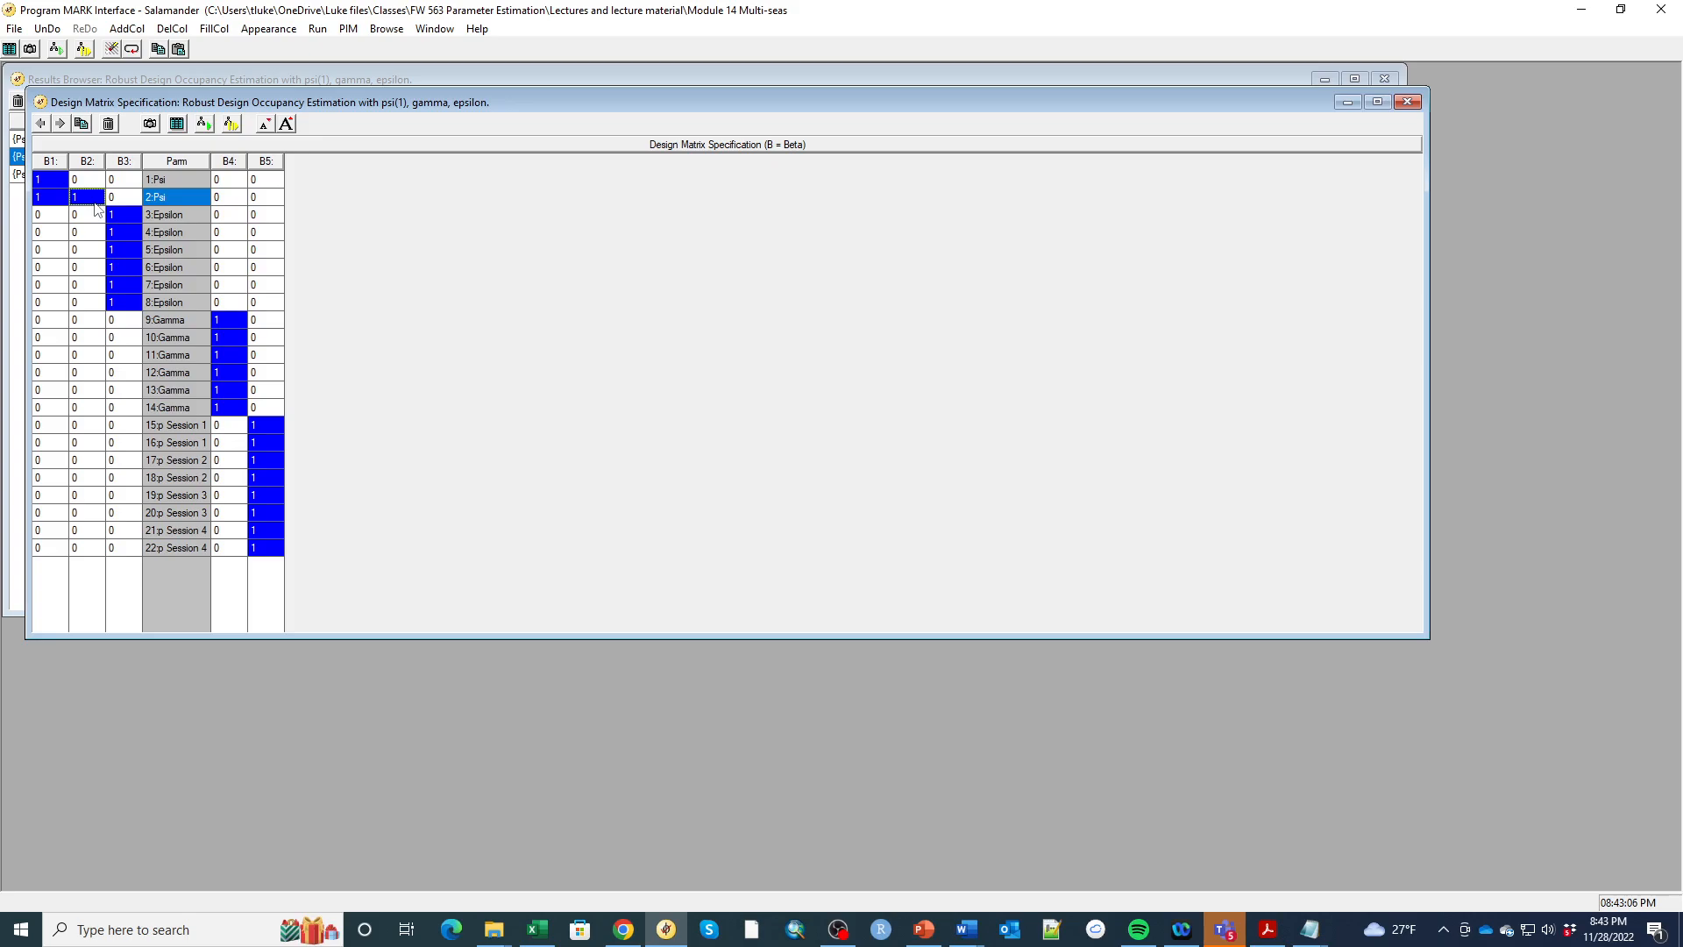
- Insert a new design matrix column B4 and enter 1 in it for Epsilon rows 6 to 8
click(233, 218)
right_click(233, 218)
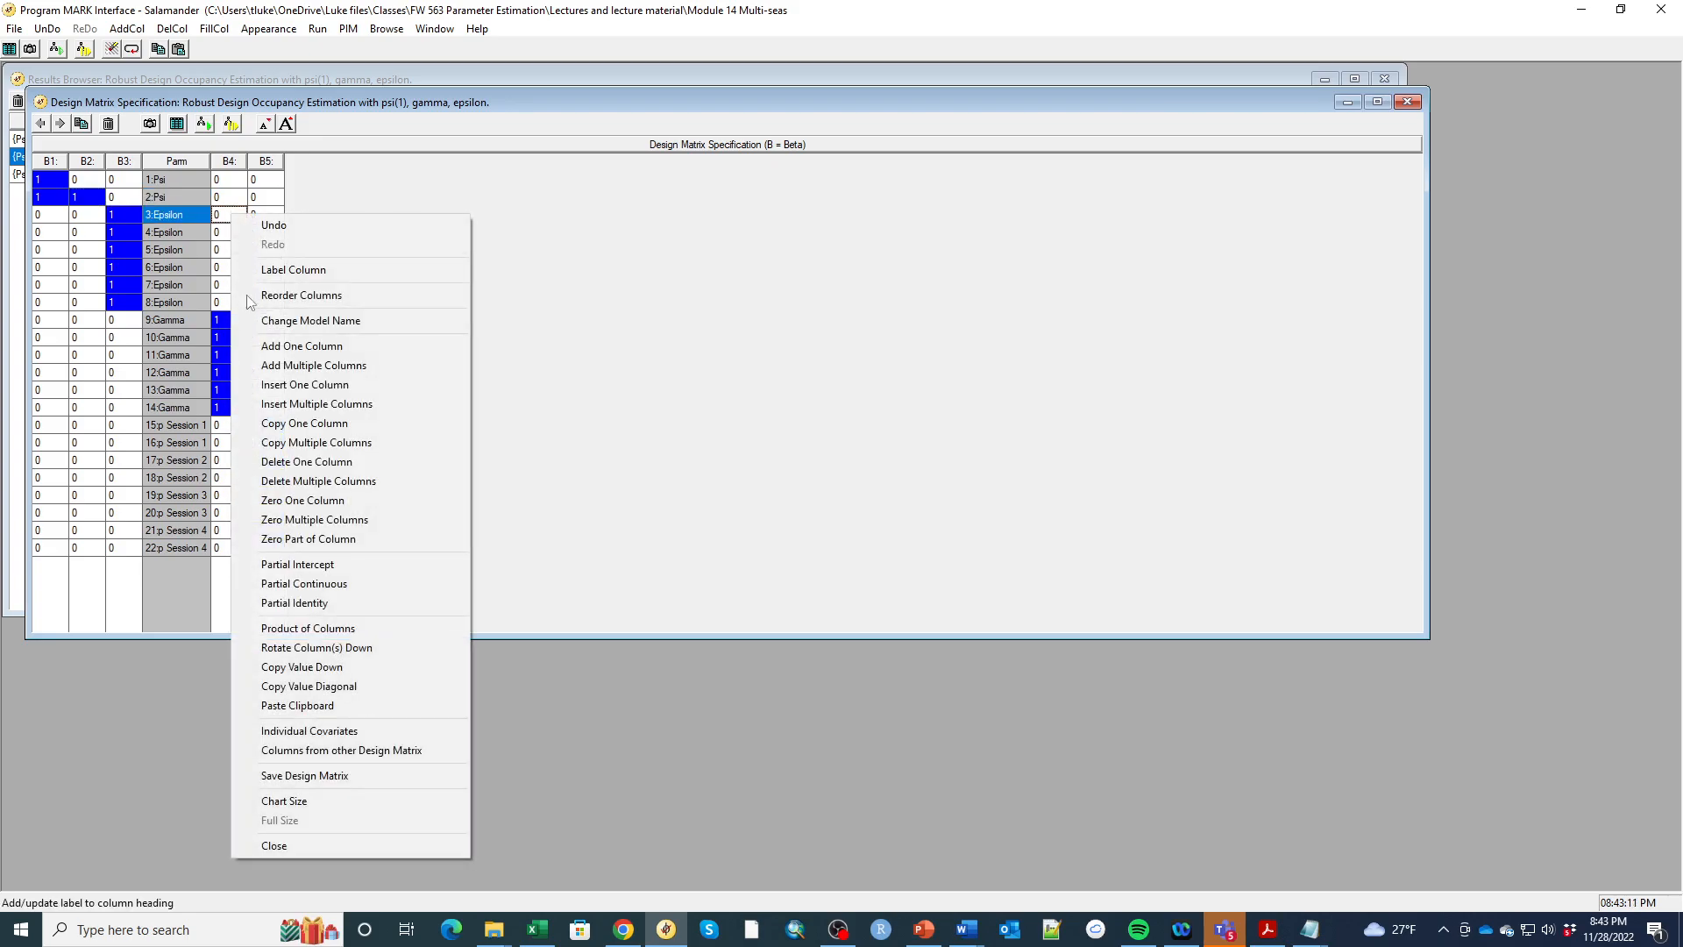
click(266, 384)
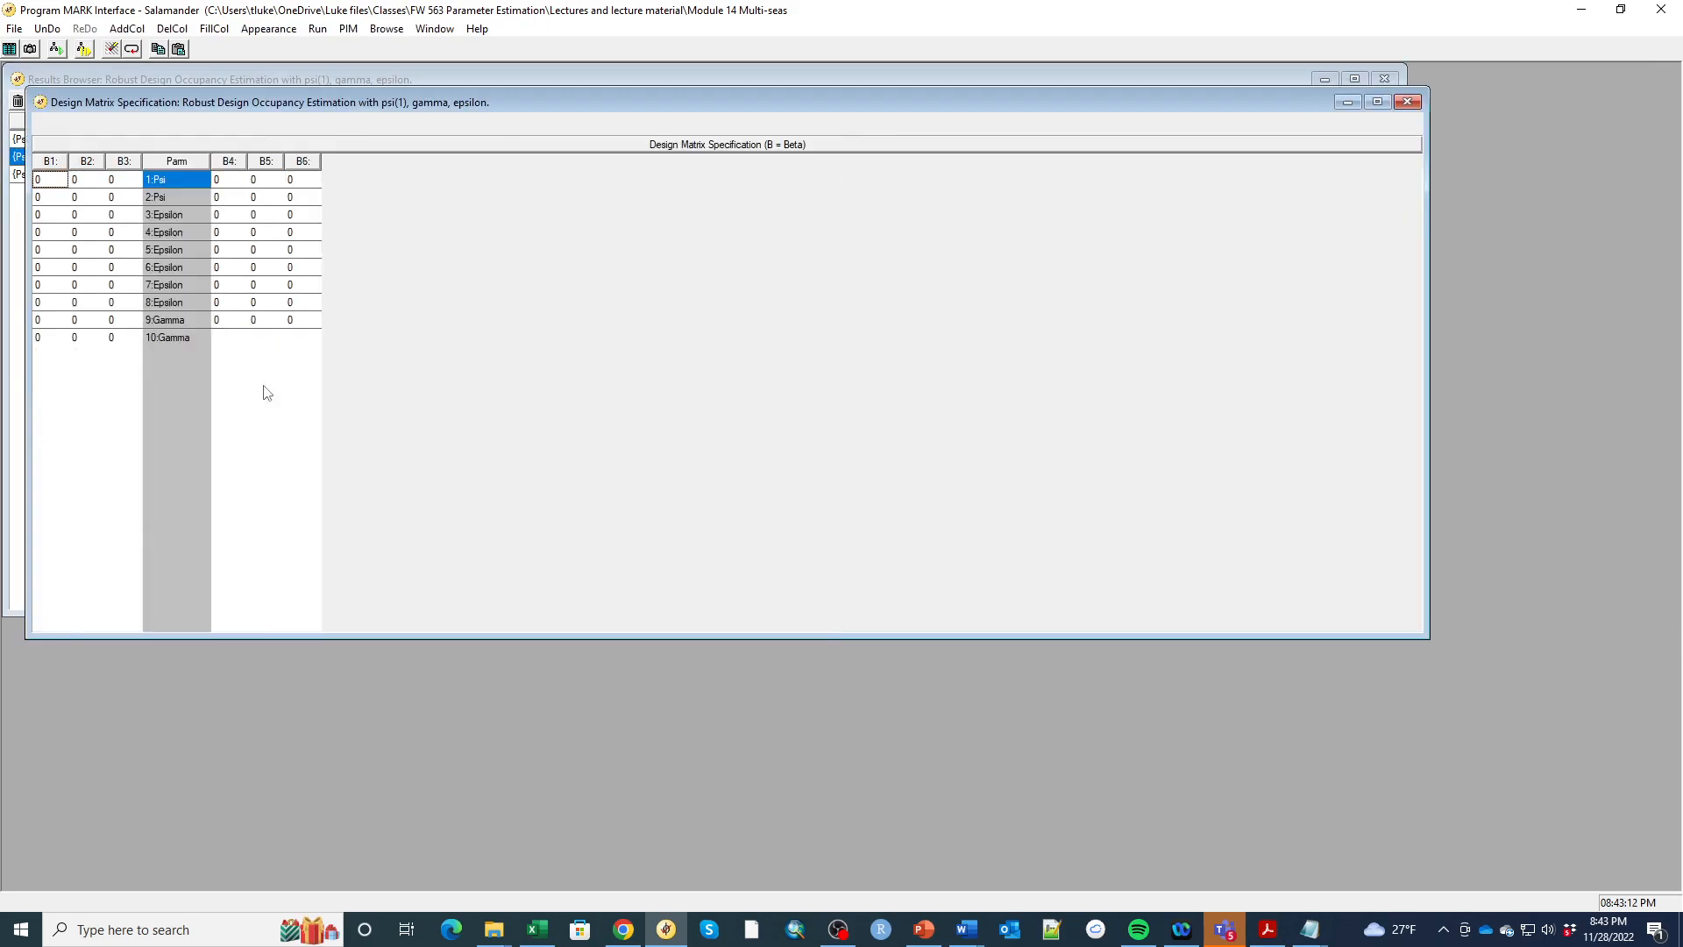
click(223, 276)
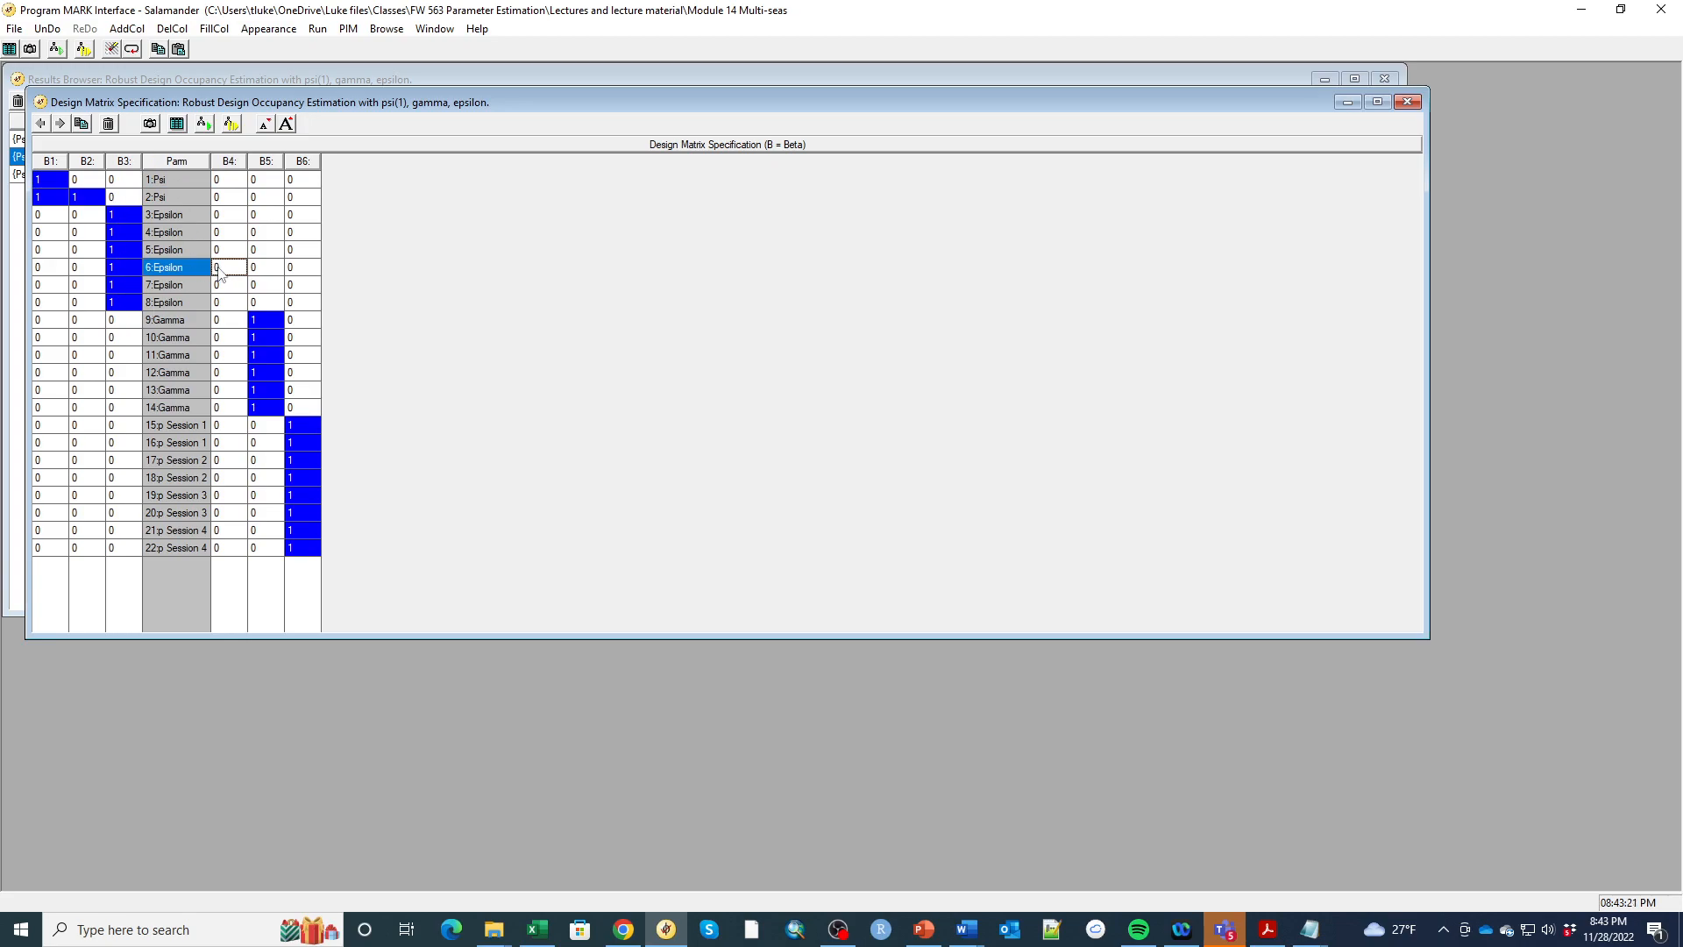
text(1)
key(Down)
text(1)
key(Down)
text(1)
key(Down)
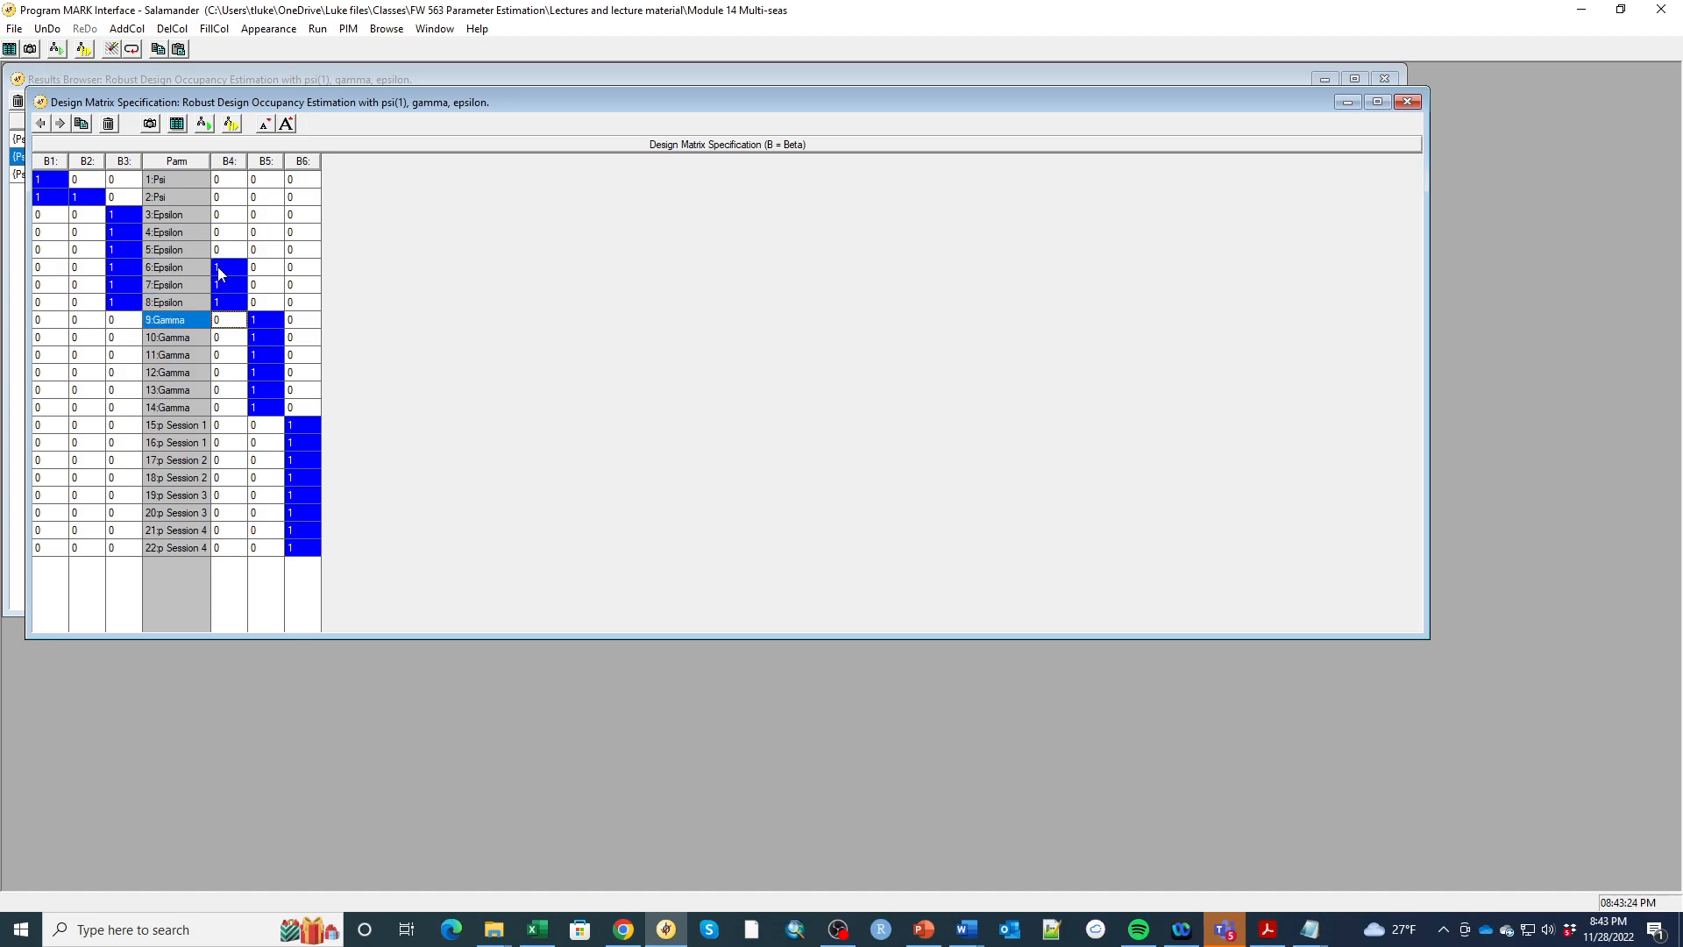
- Insert a new design matrix column B6 and enter 1 in it for Gamma rows 12 to 14
click(306, 343)
right_click(306, 343)
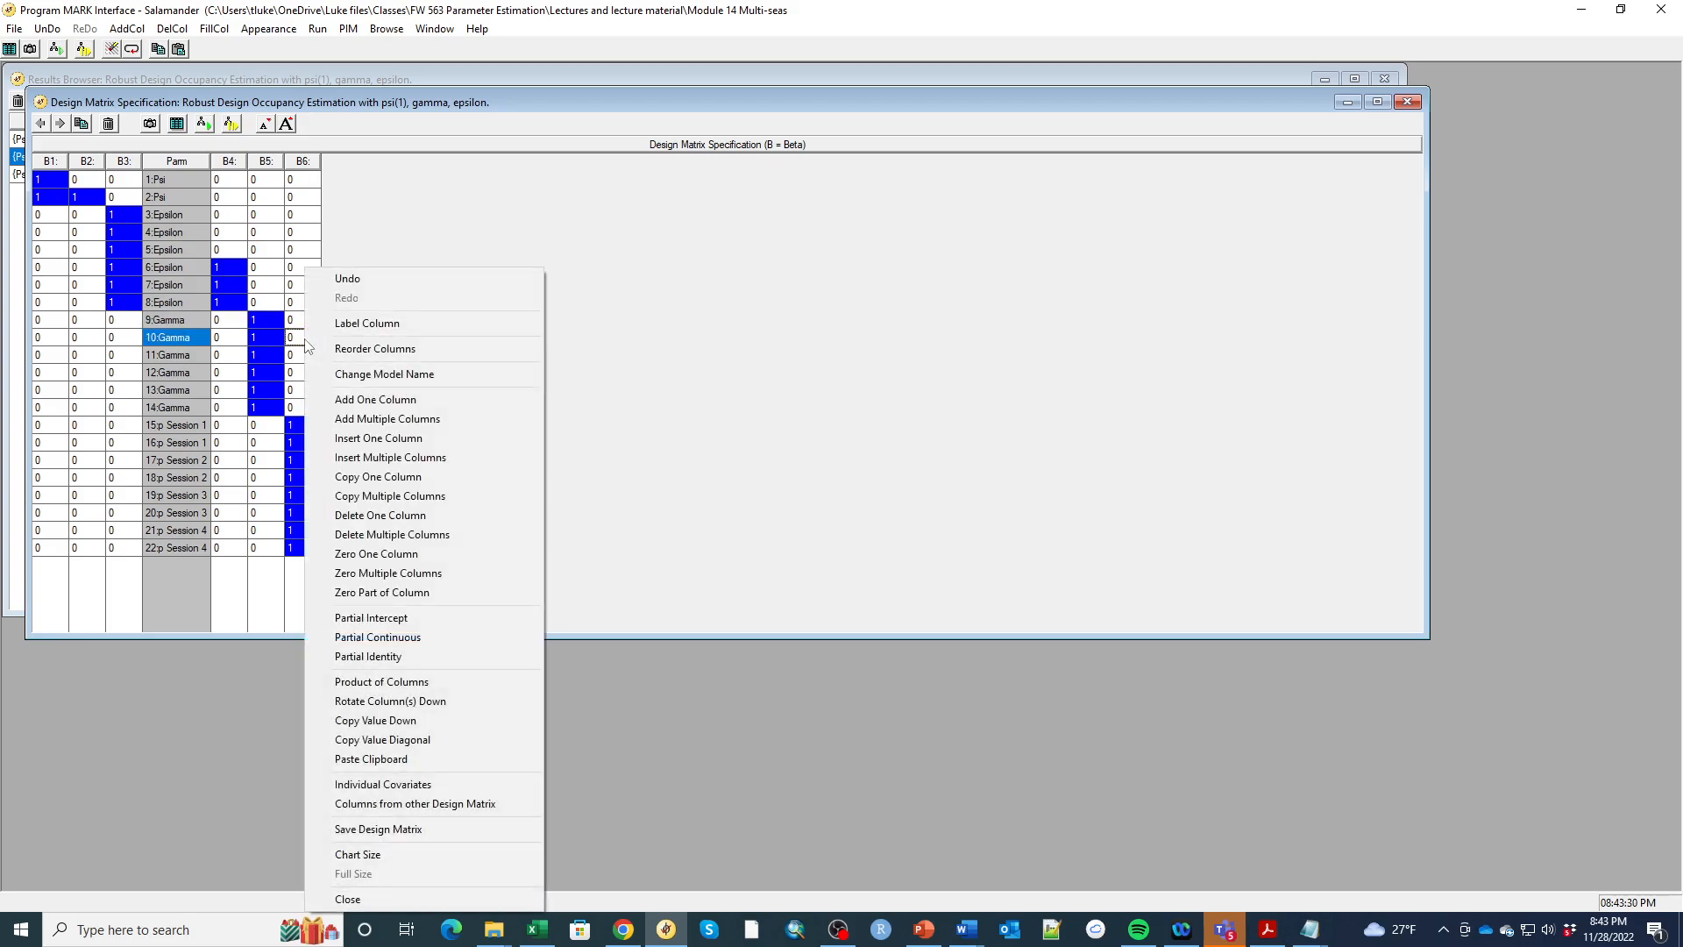
click(370, 438)
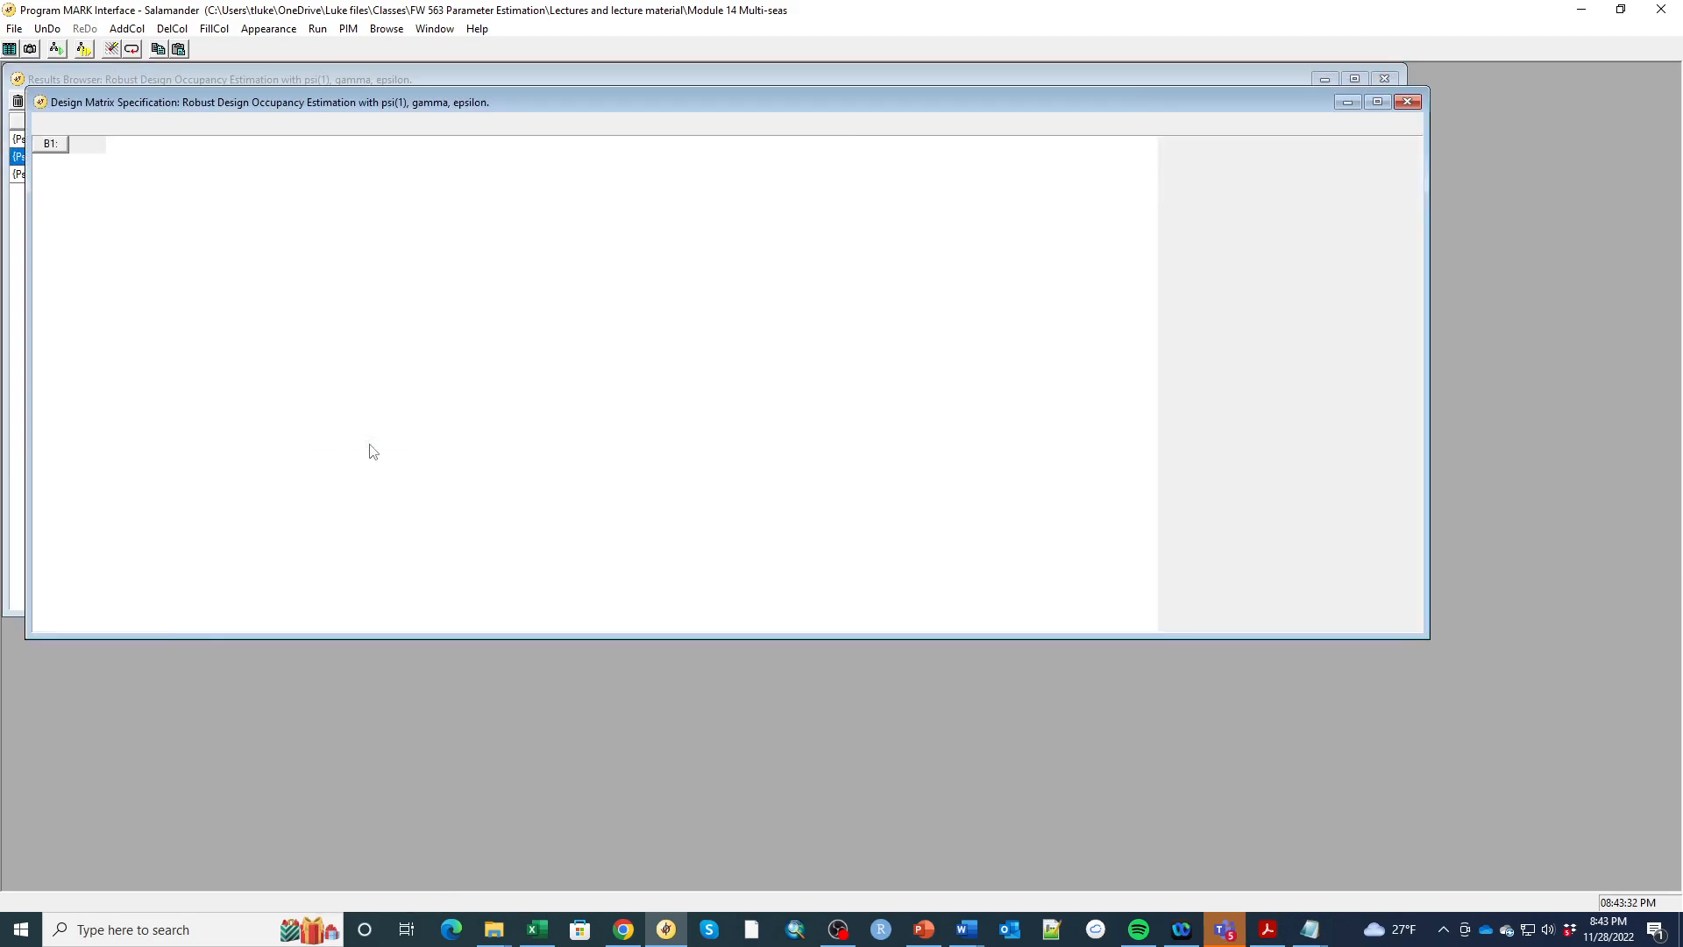
click(306, 373)
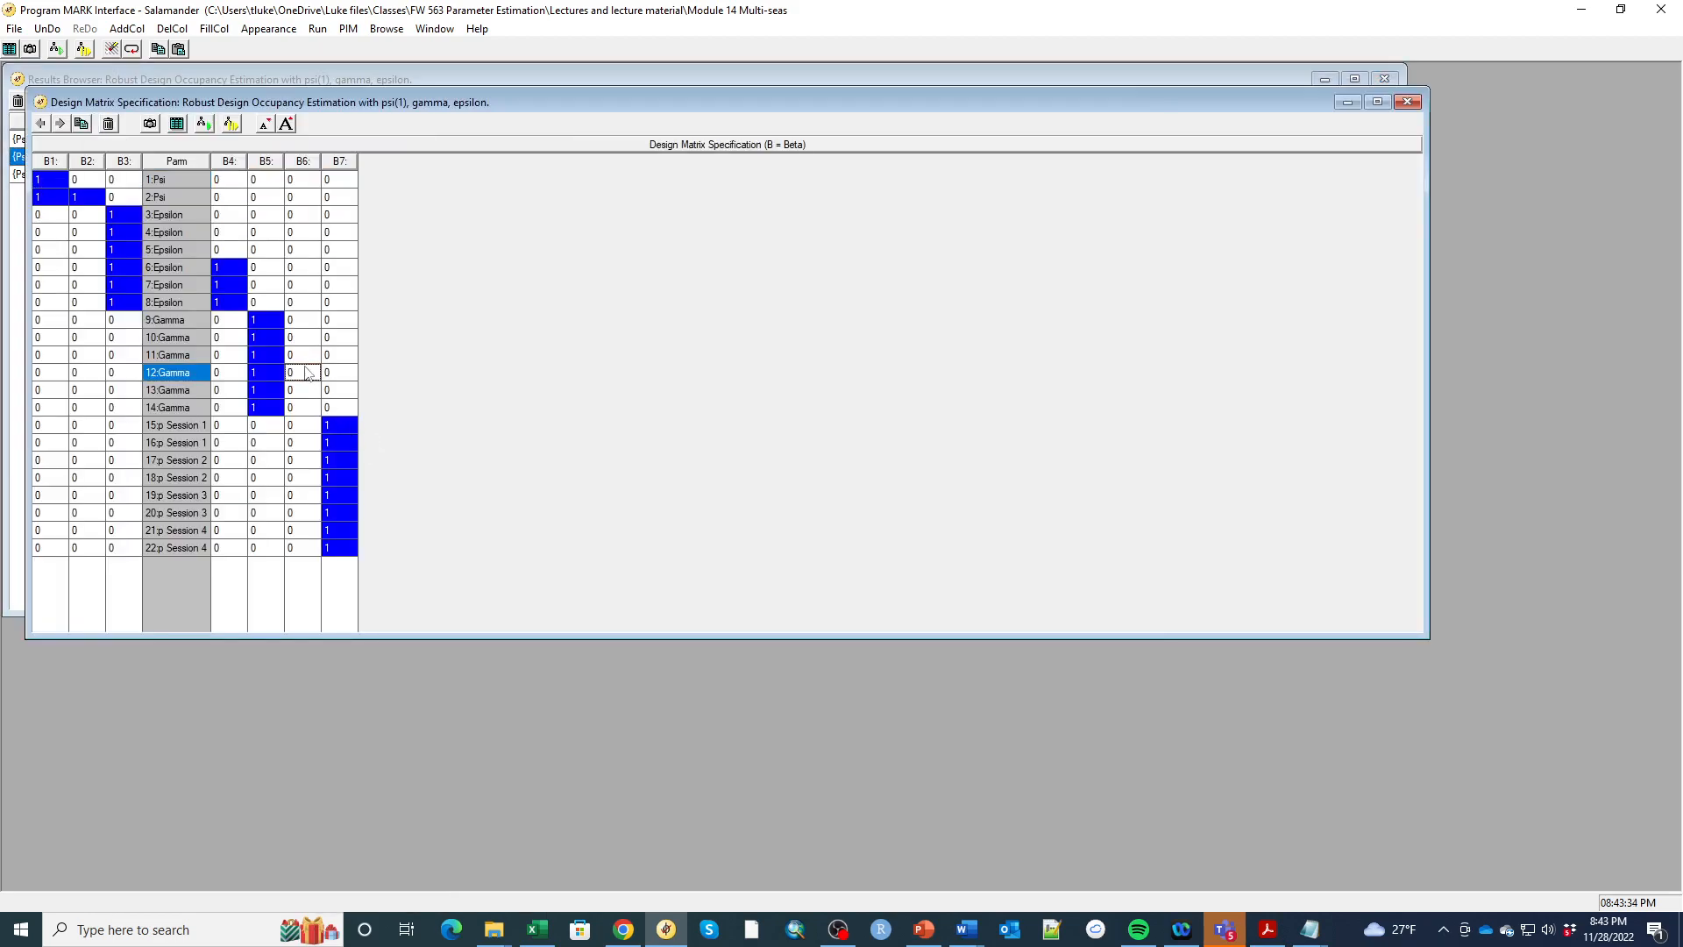
text(1)
key(Down)
text(1)
key(Down)
text(1)
key(Down)
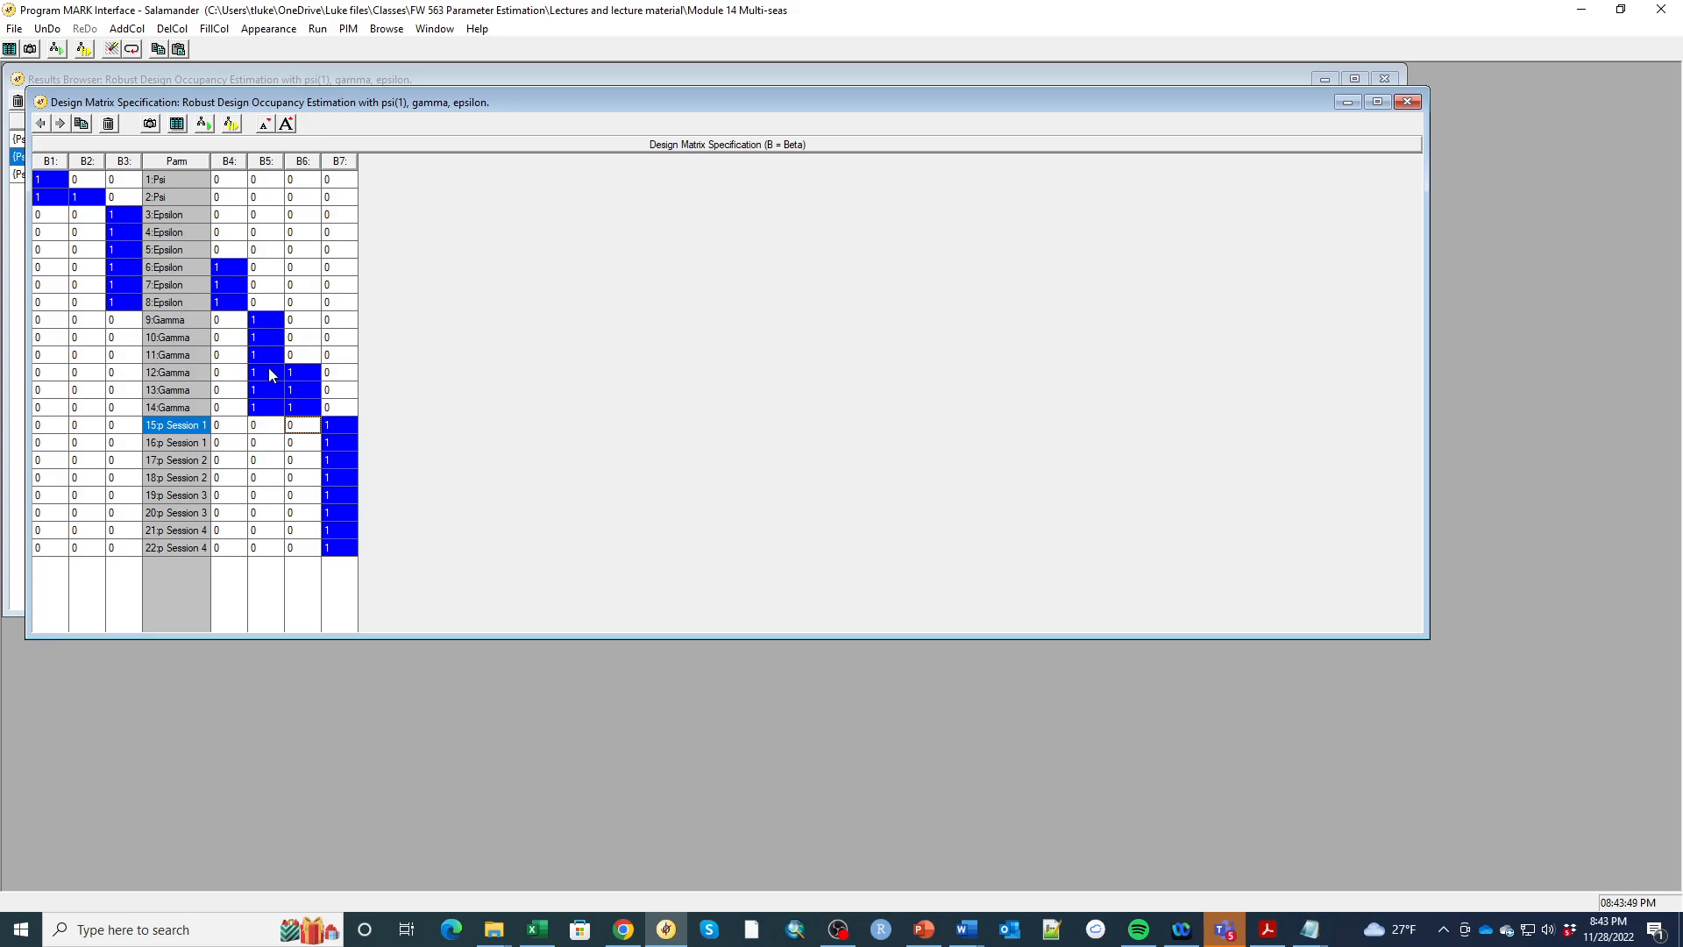
- Run the estimation with the model name {Psi(strm) E(strm) G(.strm p(strm)} and append its output to the results database
click(319, 30)
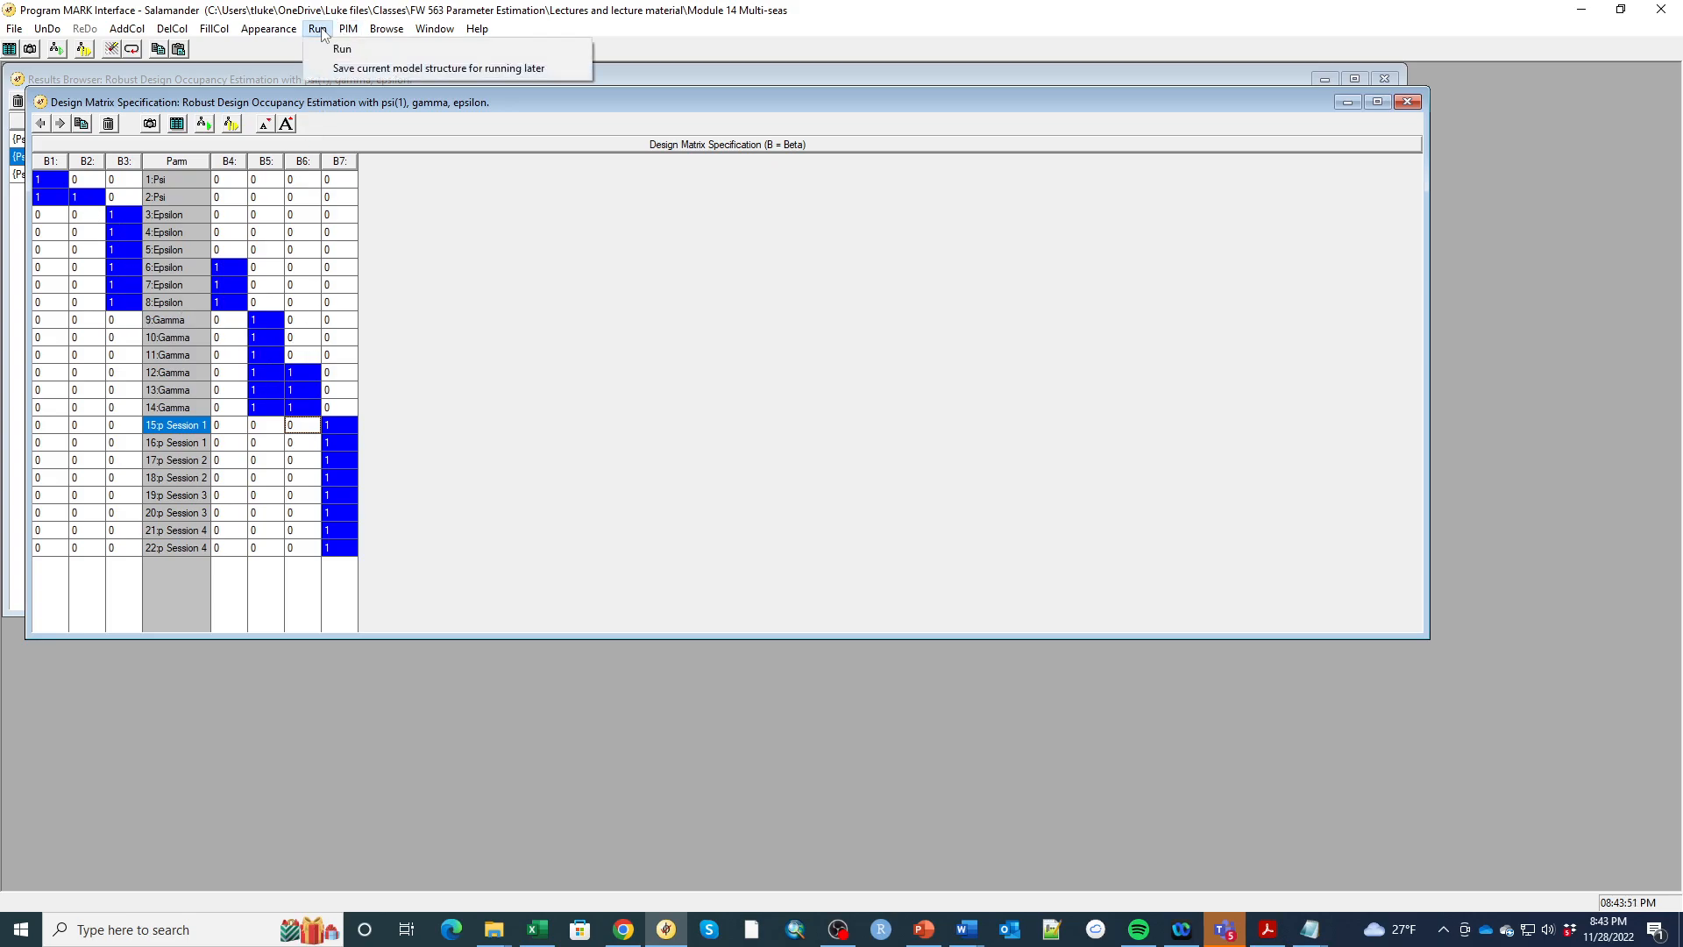
click(331, 50)
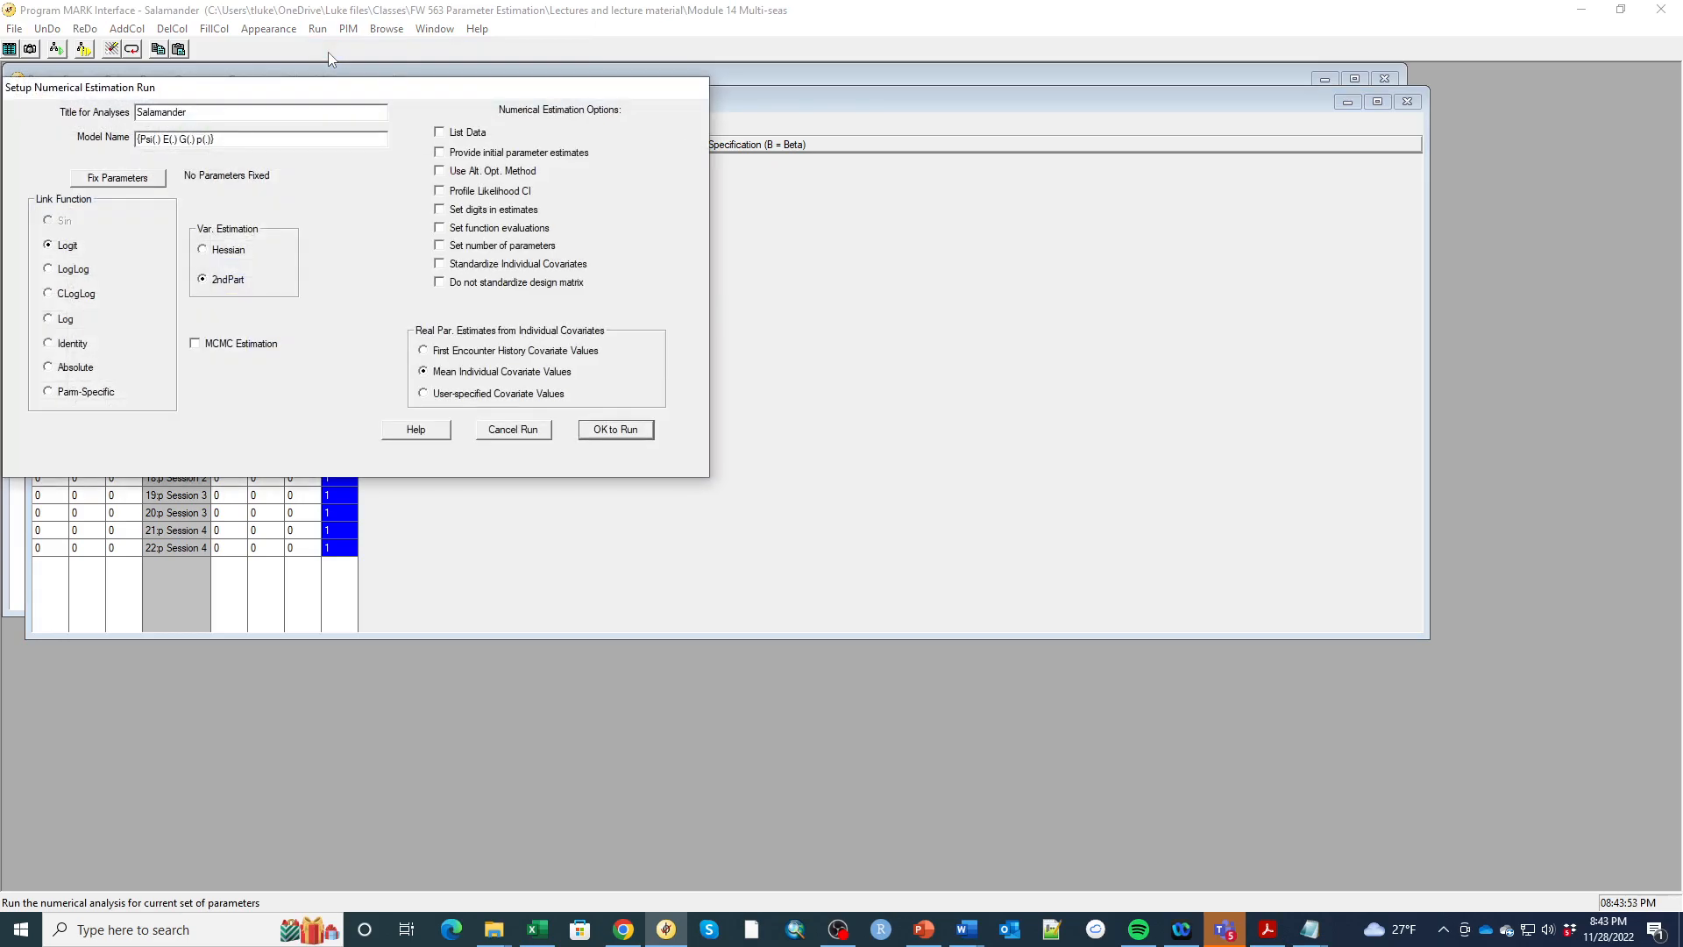
triple_click(156, 143)
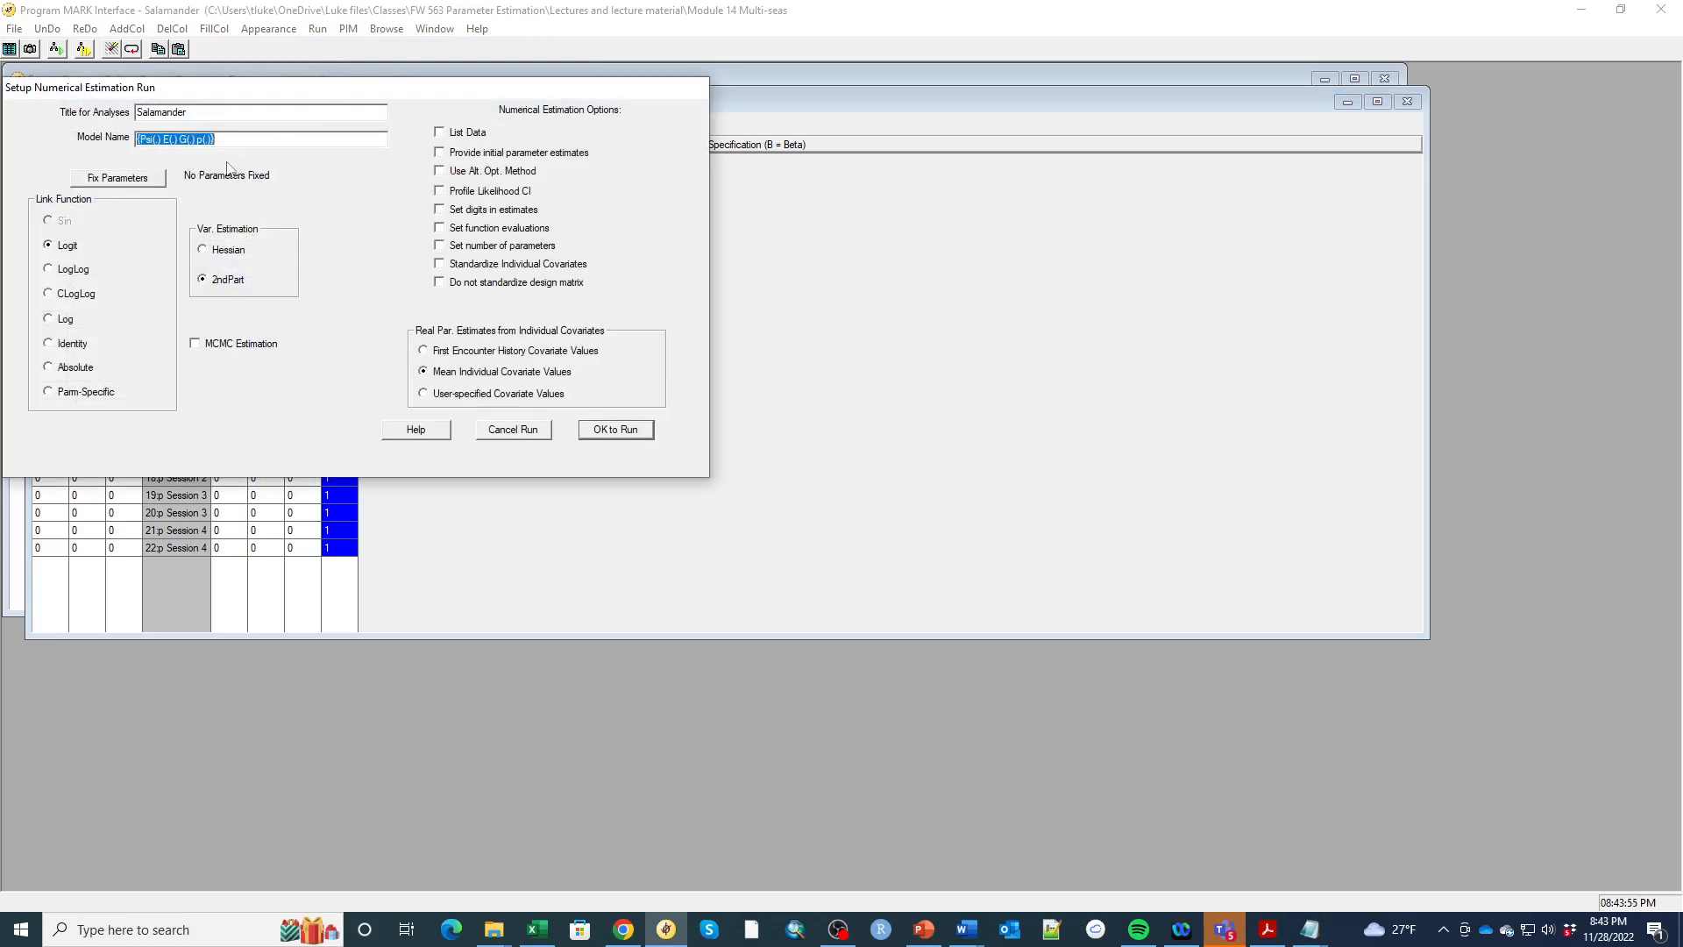
click(156, 142)
key(BackSpace)
text(strm)
click(188, 143)
key(BackSpace)
text(strm)
drag(220, 140, 225, 141)
text(strm)
drag(245, 140, 252, 140)
text(strm)
click(616, 430)
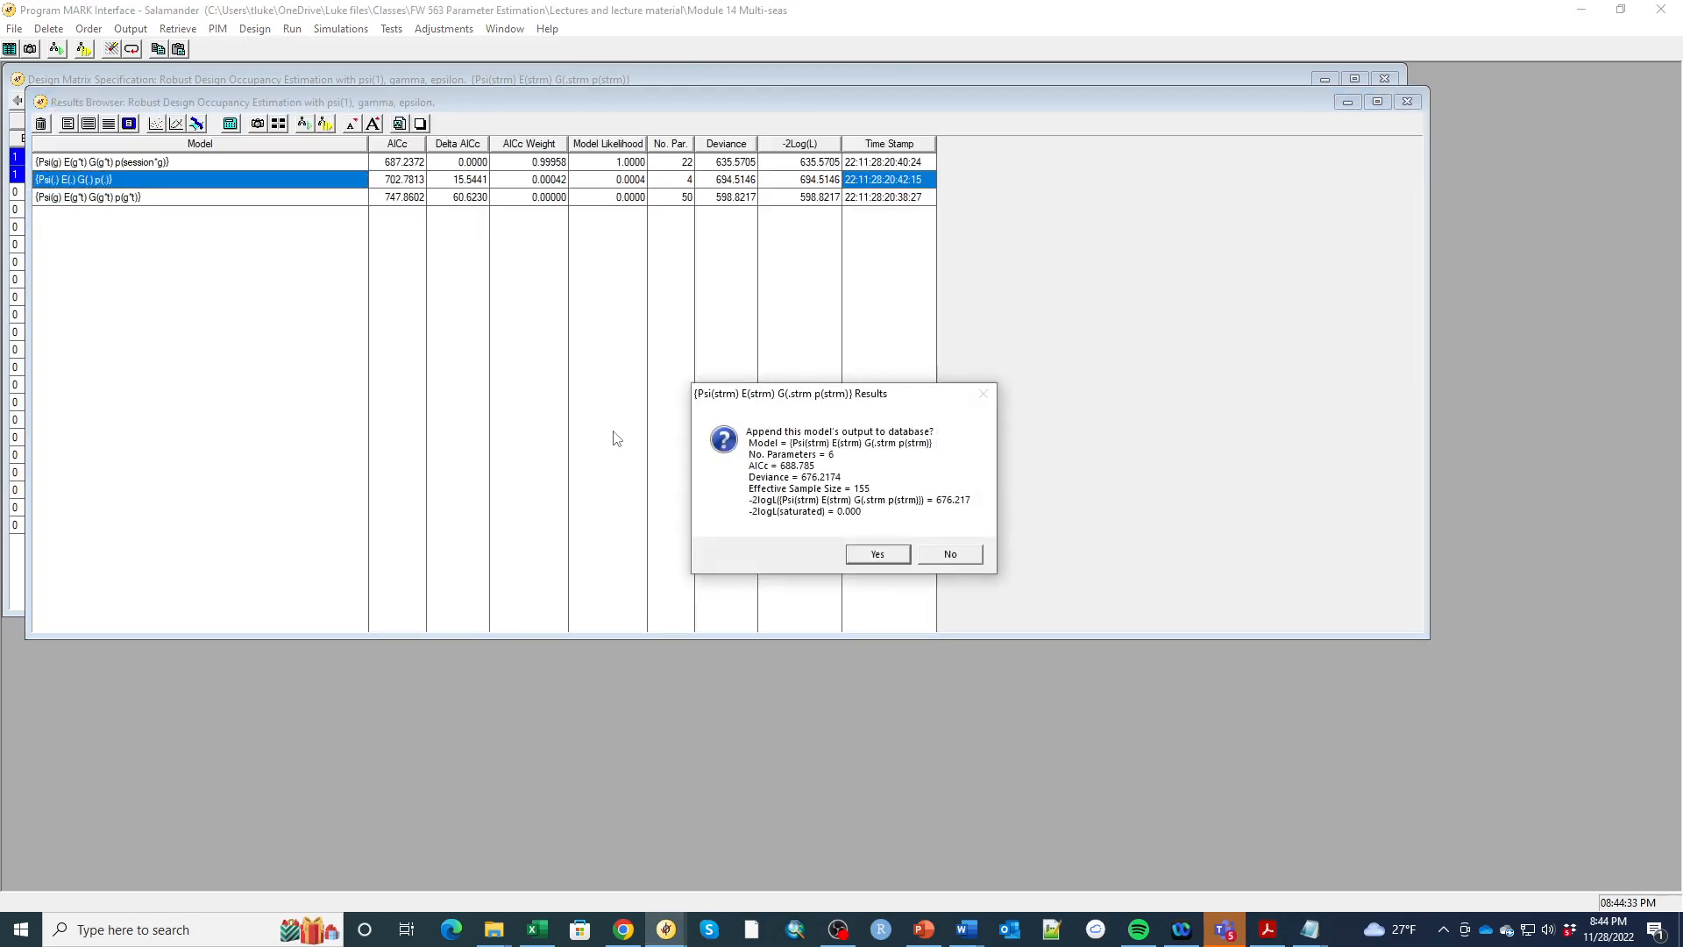
click(878, 554)
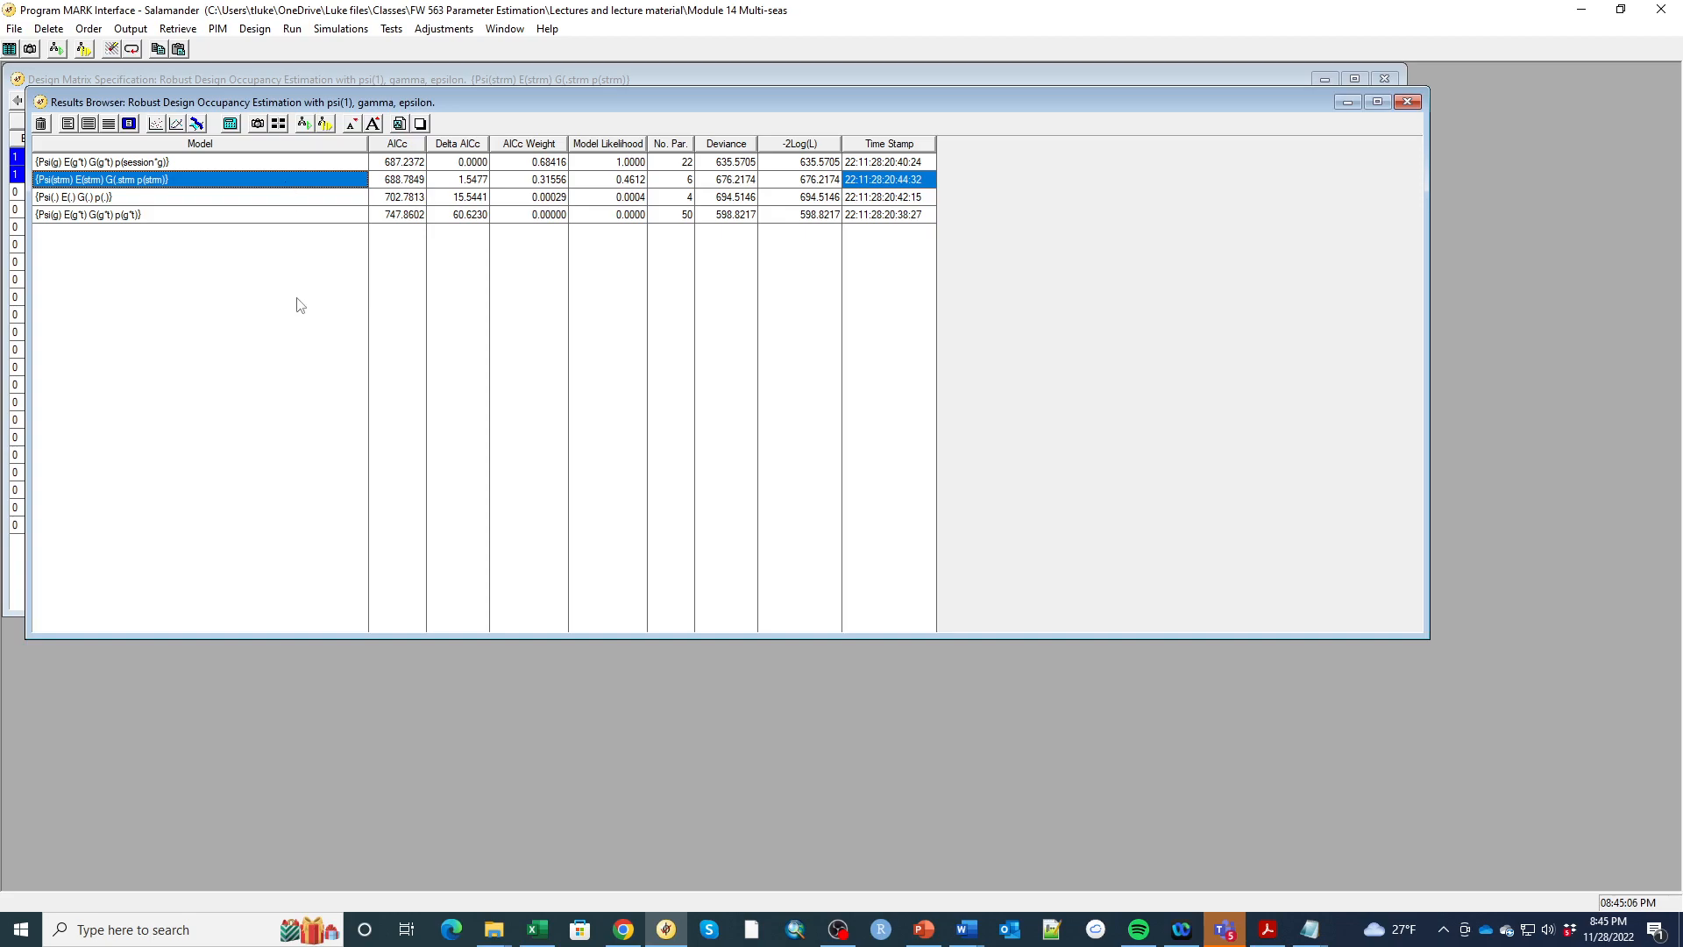
- Retrieve the {Psi(strm) E(strm) G(.strm p(strm)} model and delete column B2, the Psi stream effect, from its design matrix
click(278, 123)
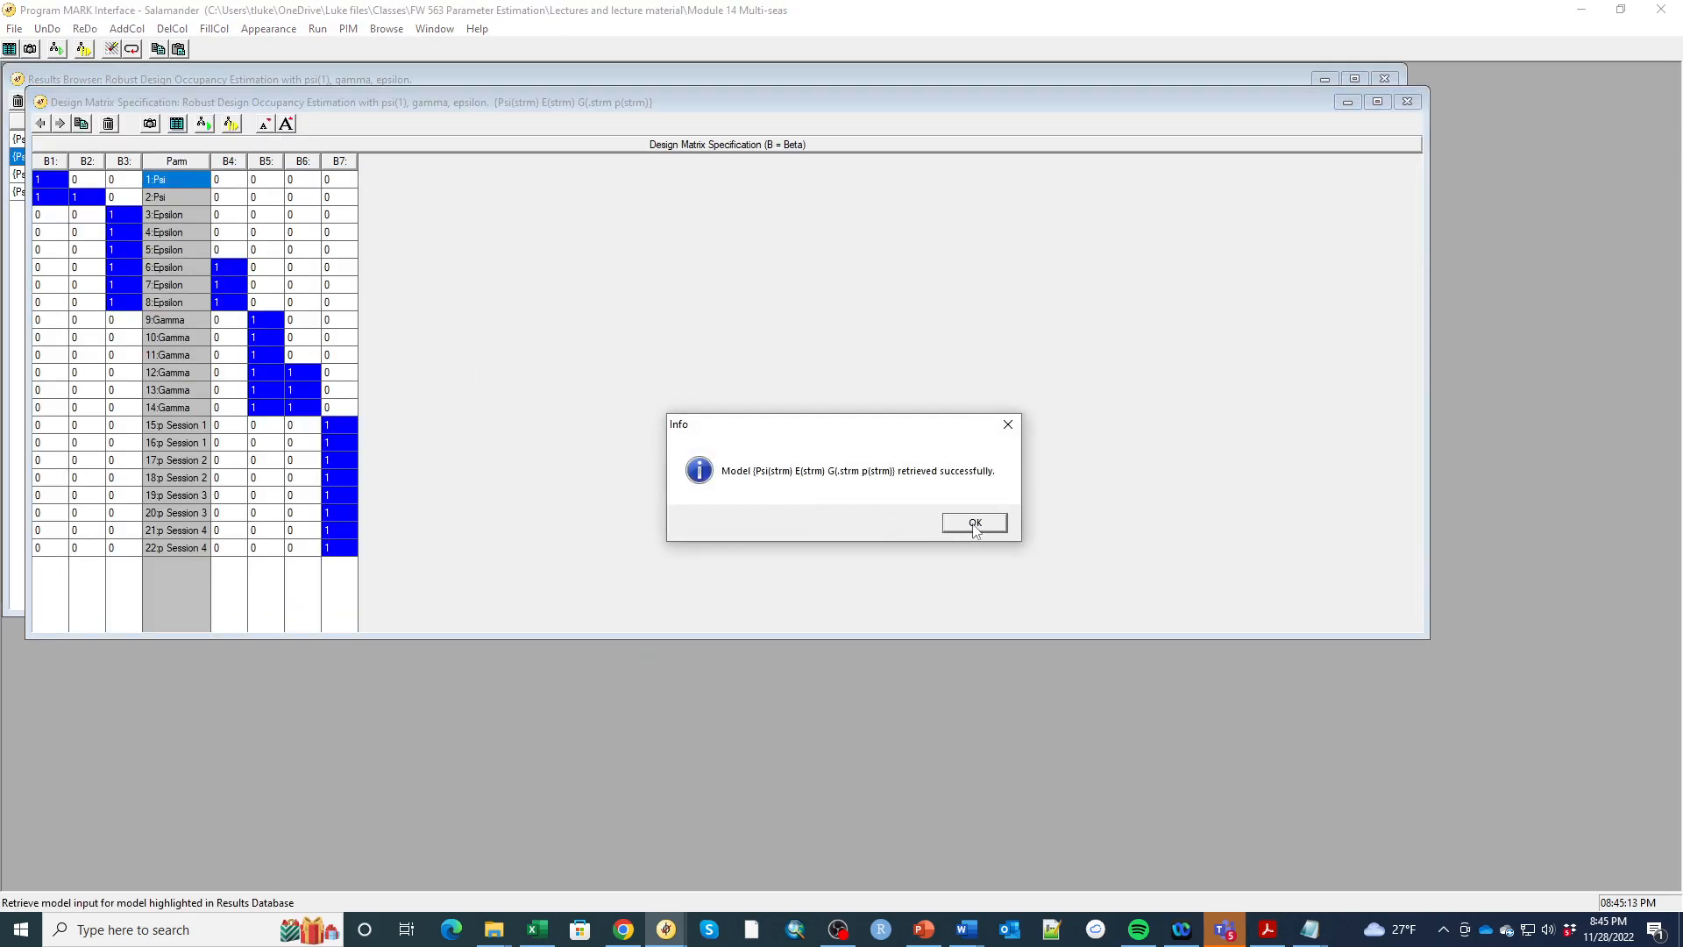
click(974, 524)
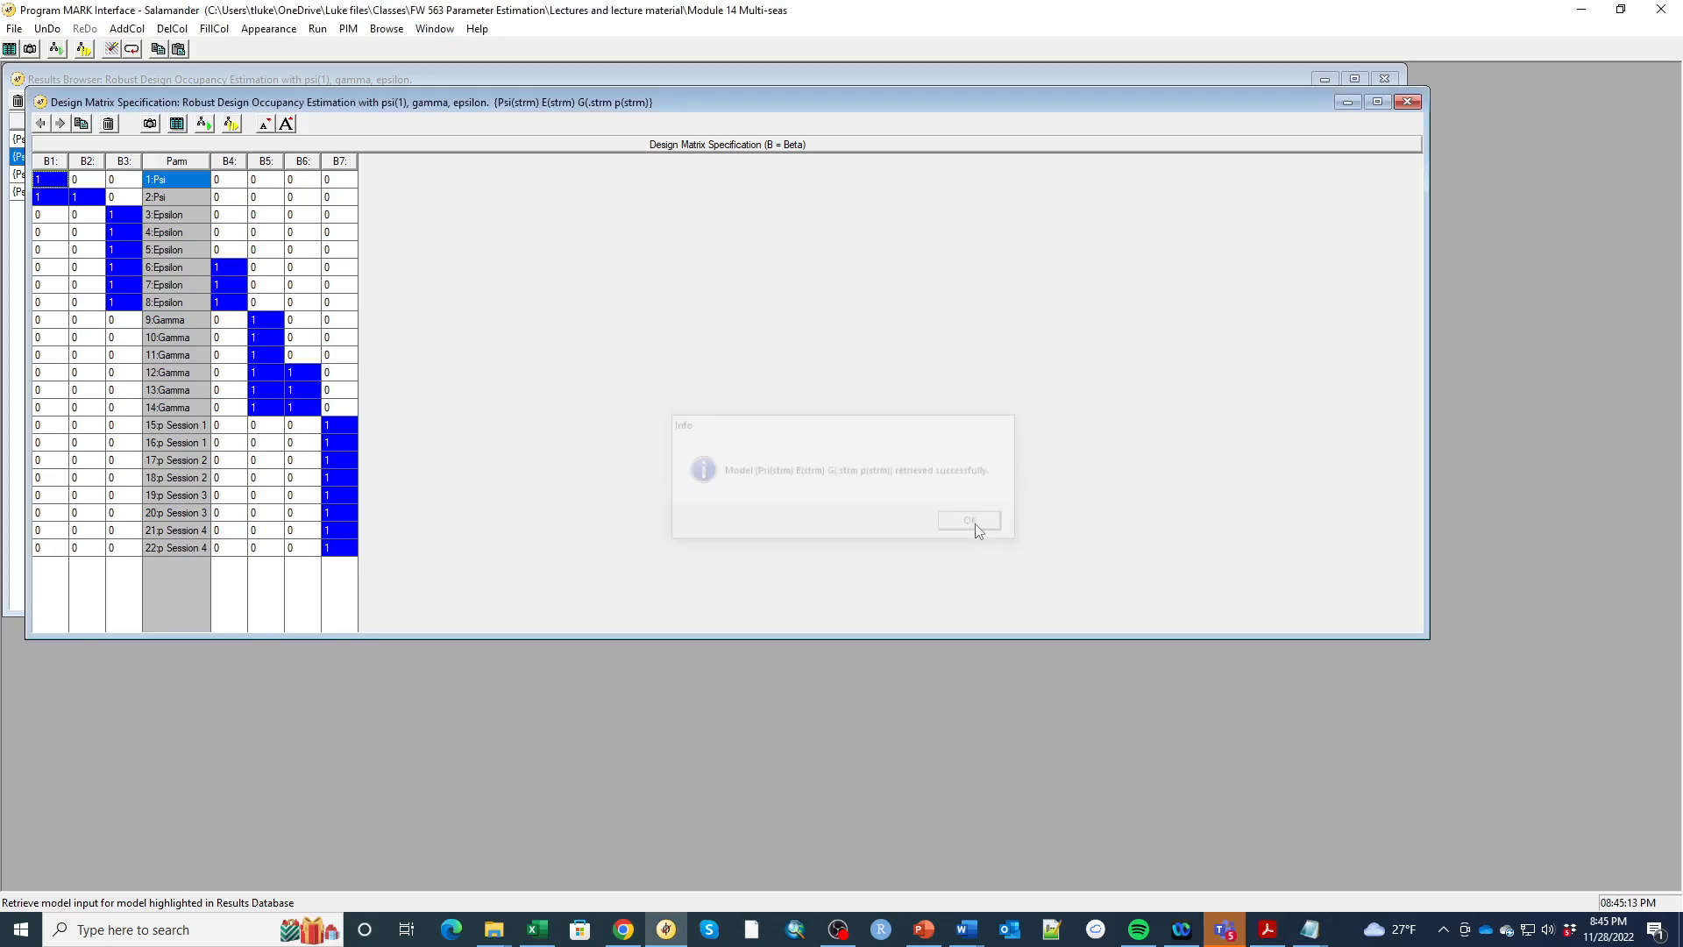
click(85, 181)
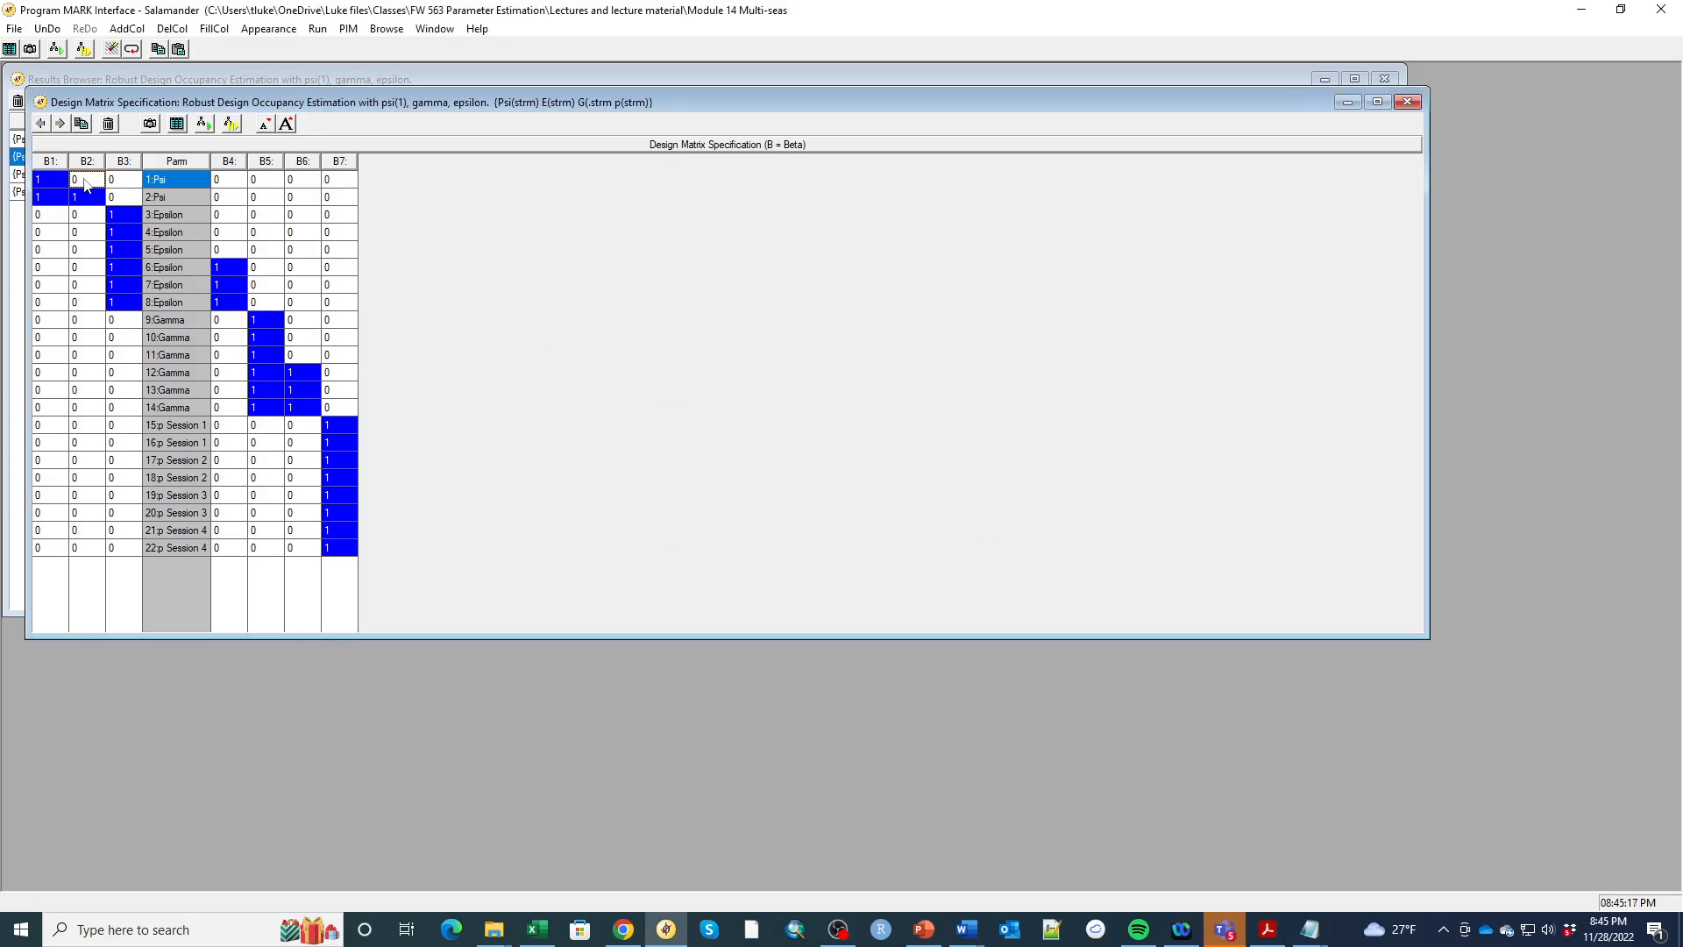
right_click(85, 183)
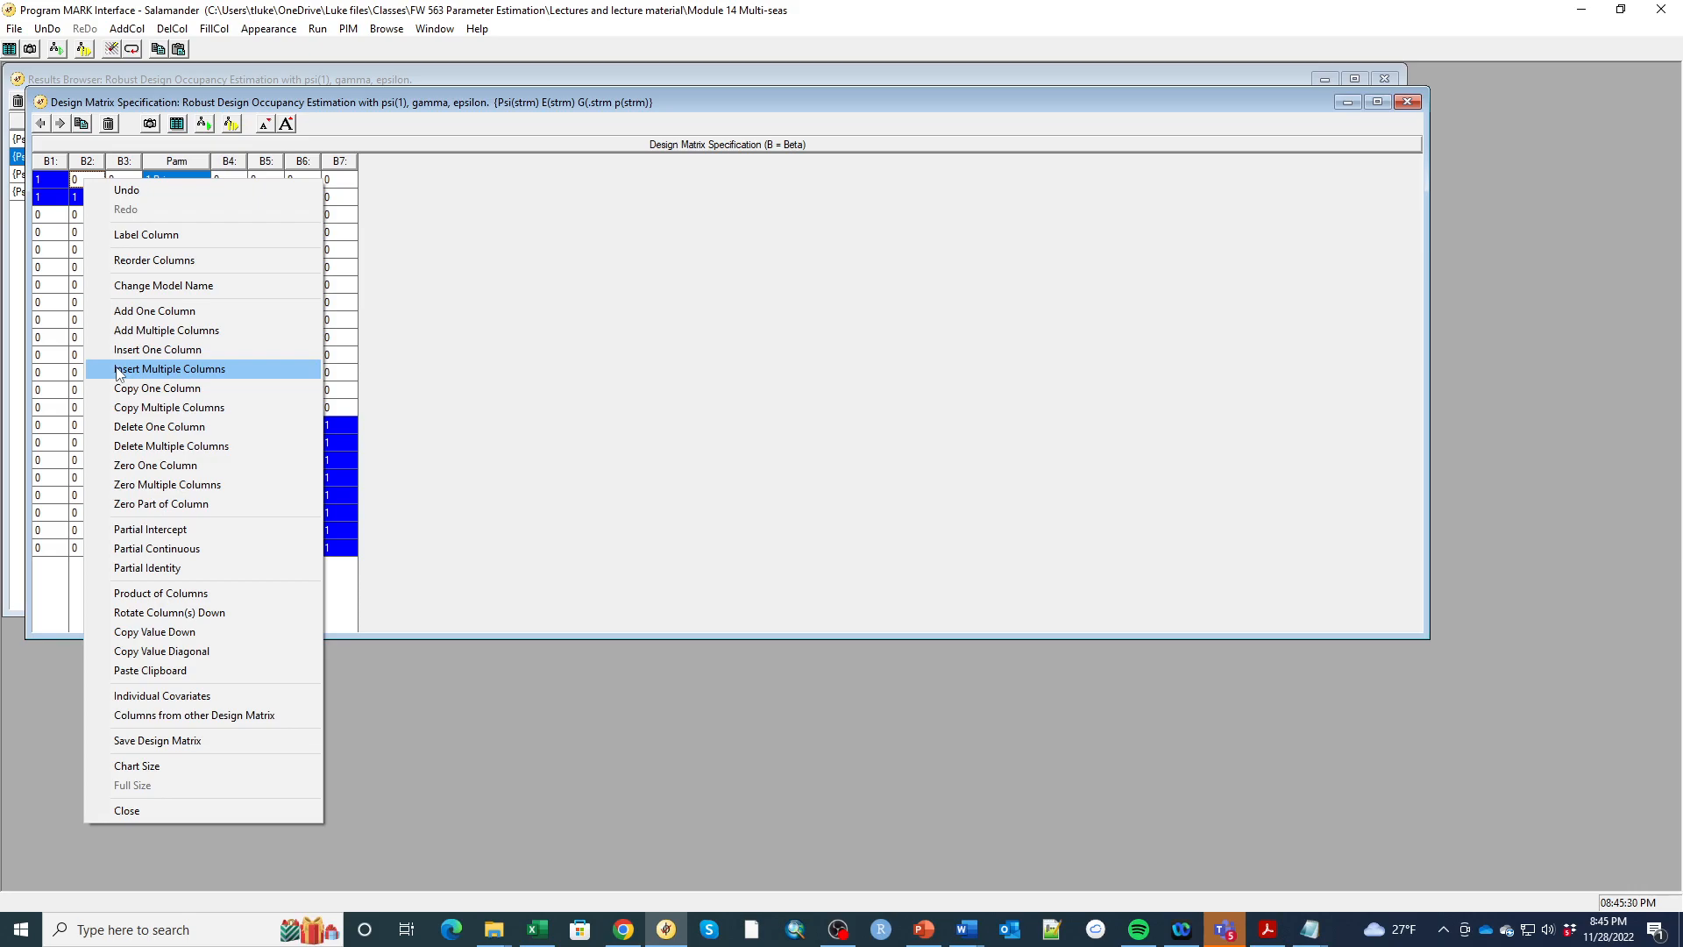
click(131, 426)
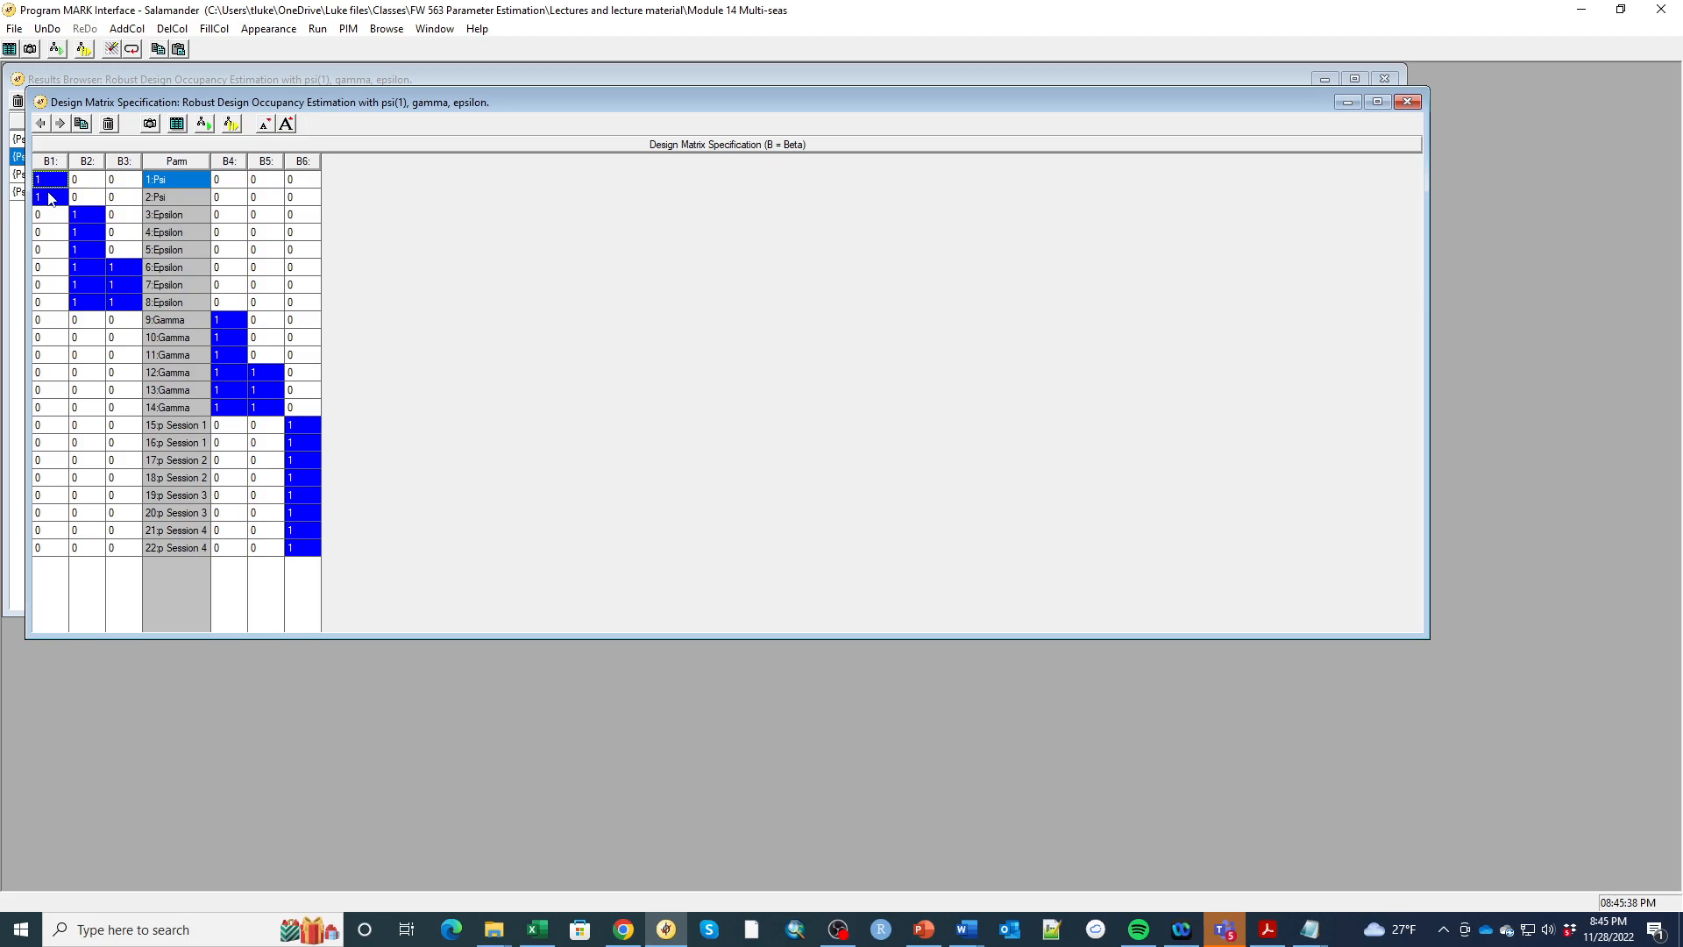
- Enter a linear trend of 1, 2, 3 in column B3 for Epsilon rows 3 to 5 and again for rows 6 to 8
click(135, 221)
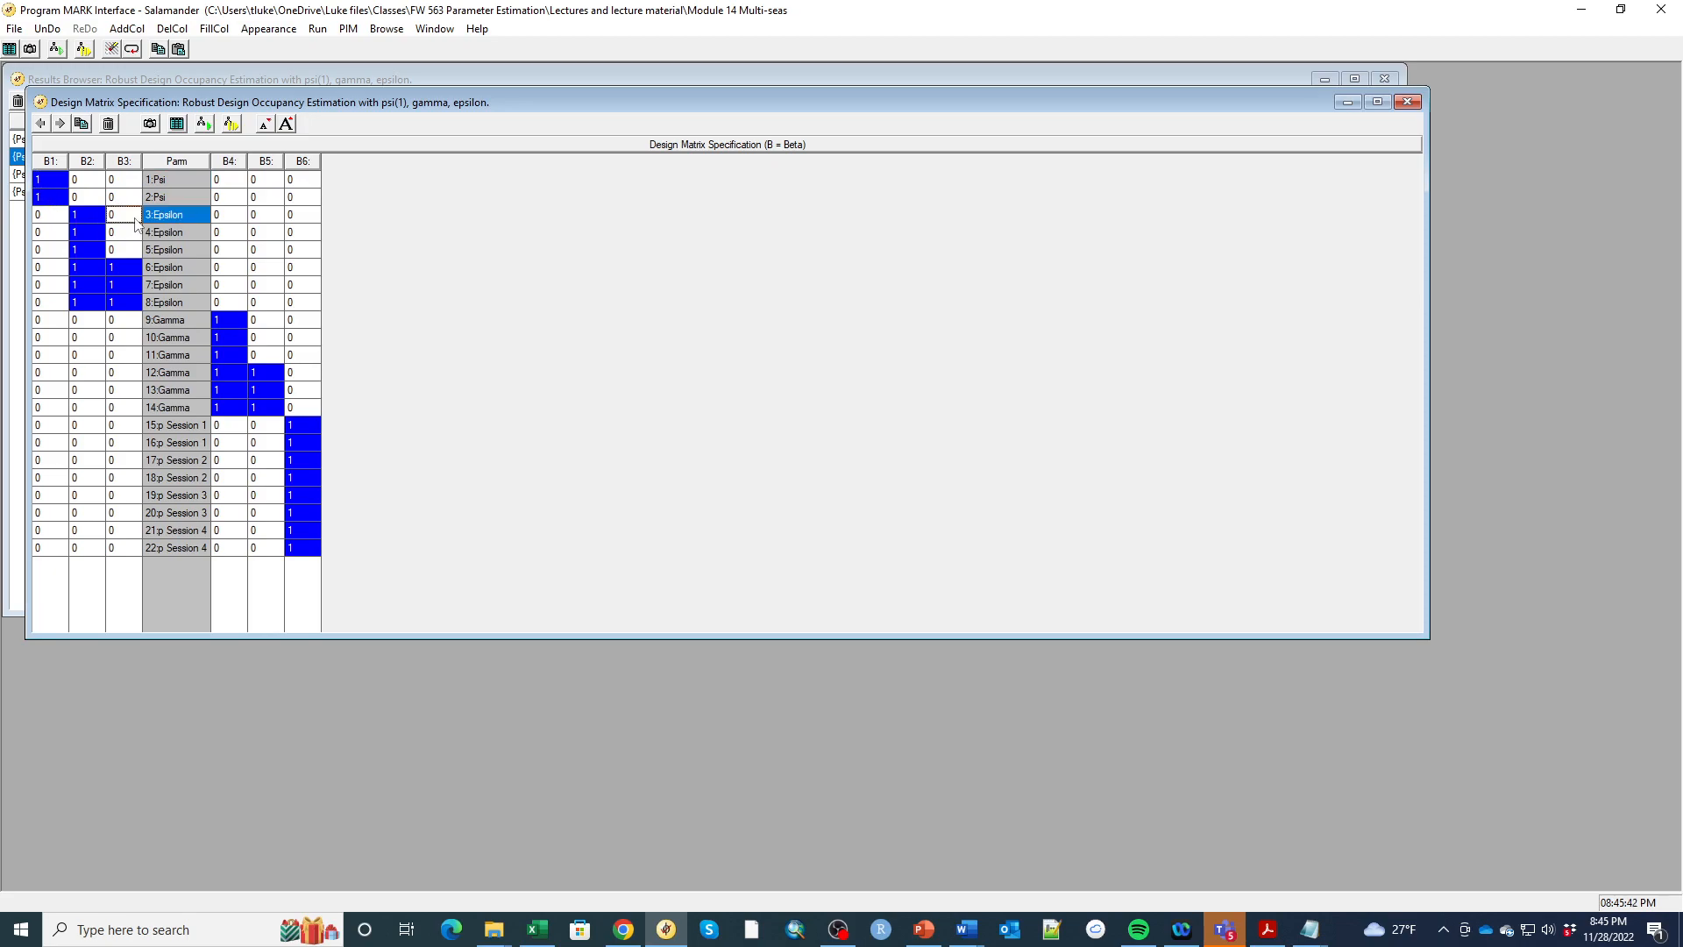
text(1)
key(Down)
text(2)
key(Down)
text(3)
key(Down)
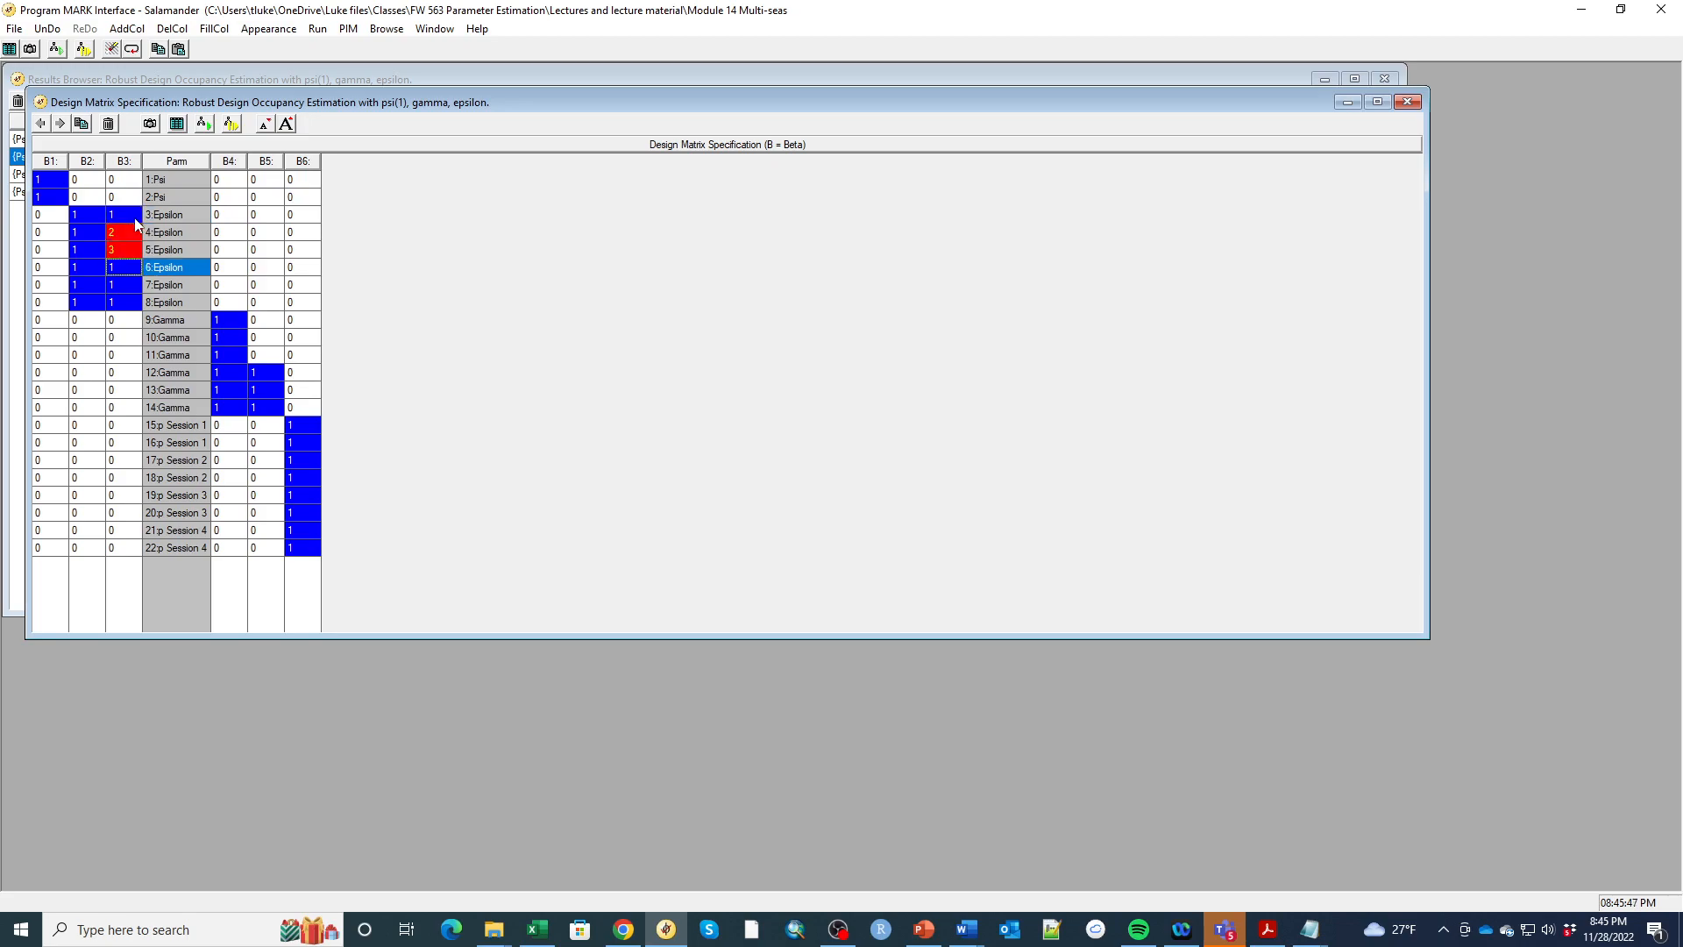
text(1)
key(Down)
text(2)
key(Down)
text(3)
key(Down)
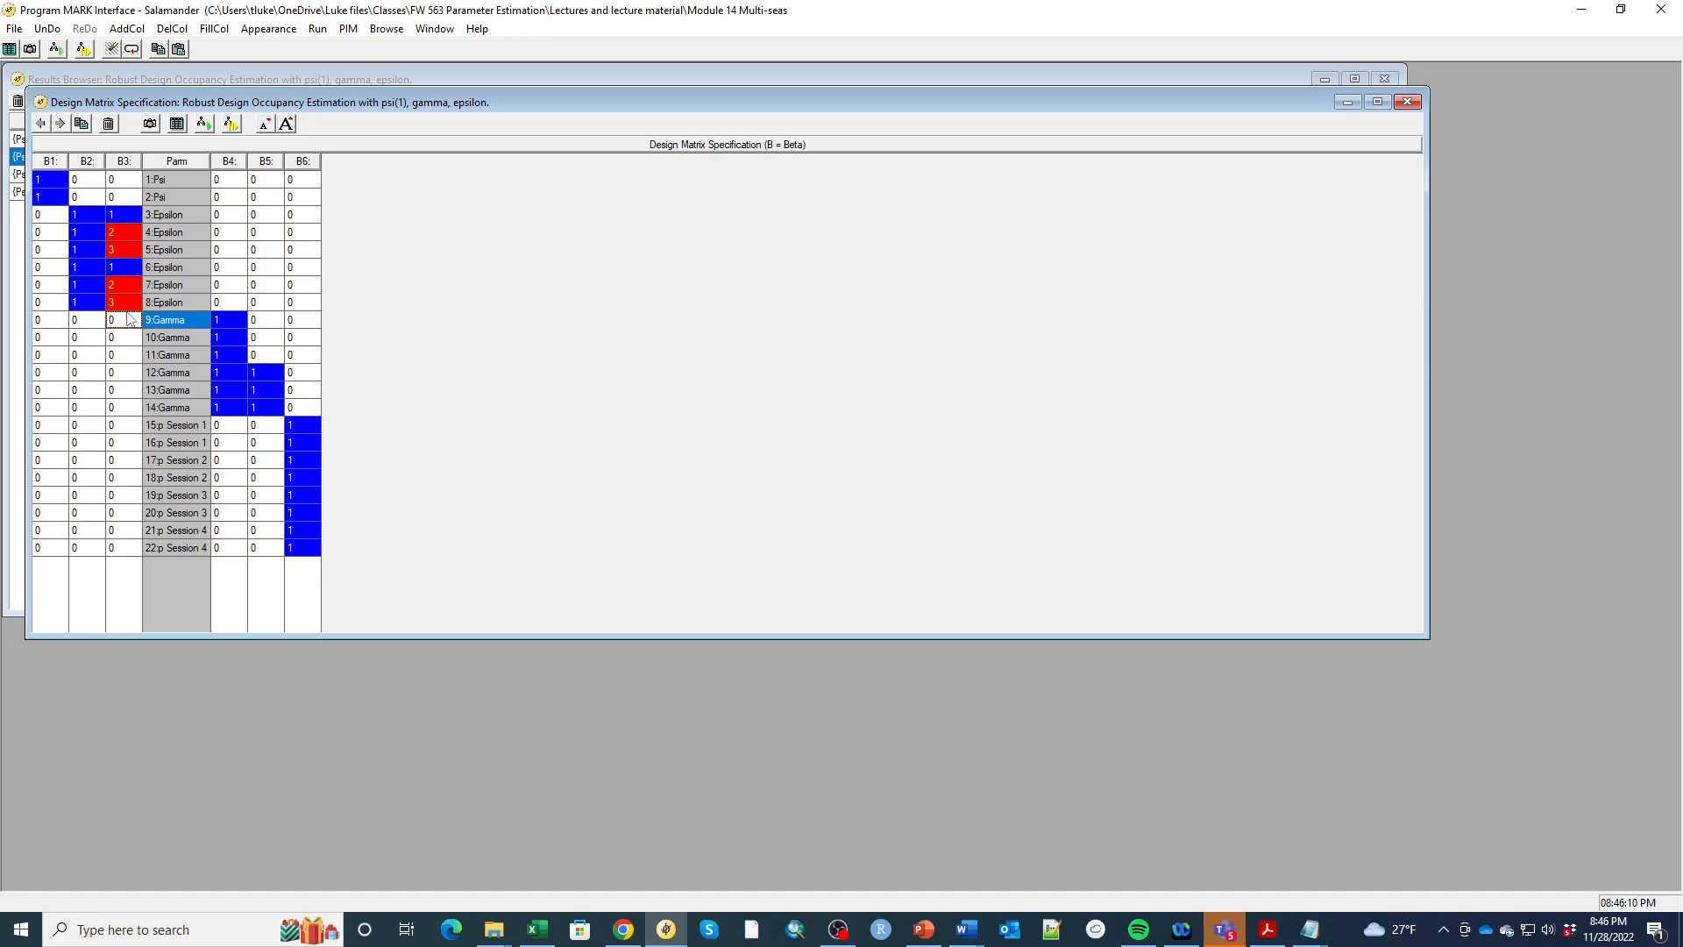
- Enter a linear trend of 1, 2, 3 in column B5 for Gamma rows 9 to 11 and again for rows 12 to 14
click(273, 323)
text(1)
key(Down)
text(2)
key(Down)
text(3)
key(Down)
text(1)
key(Down)
text(2)
key(Down)
text(3)
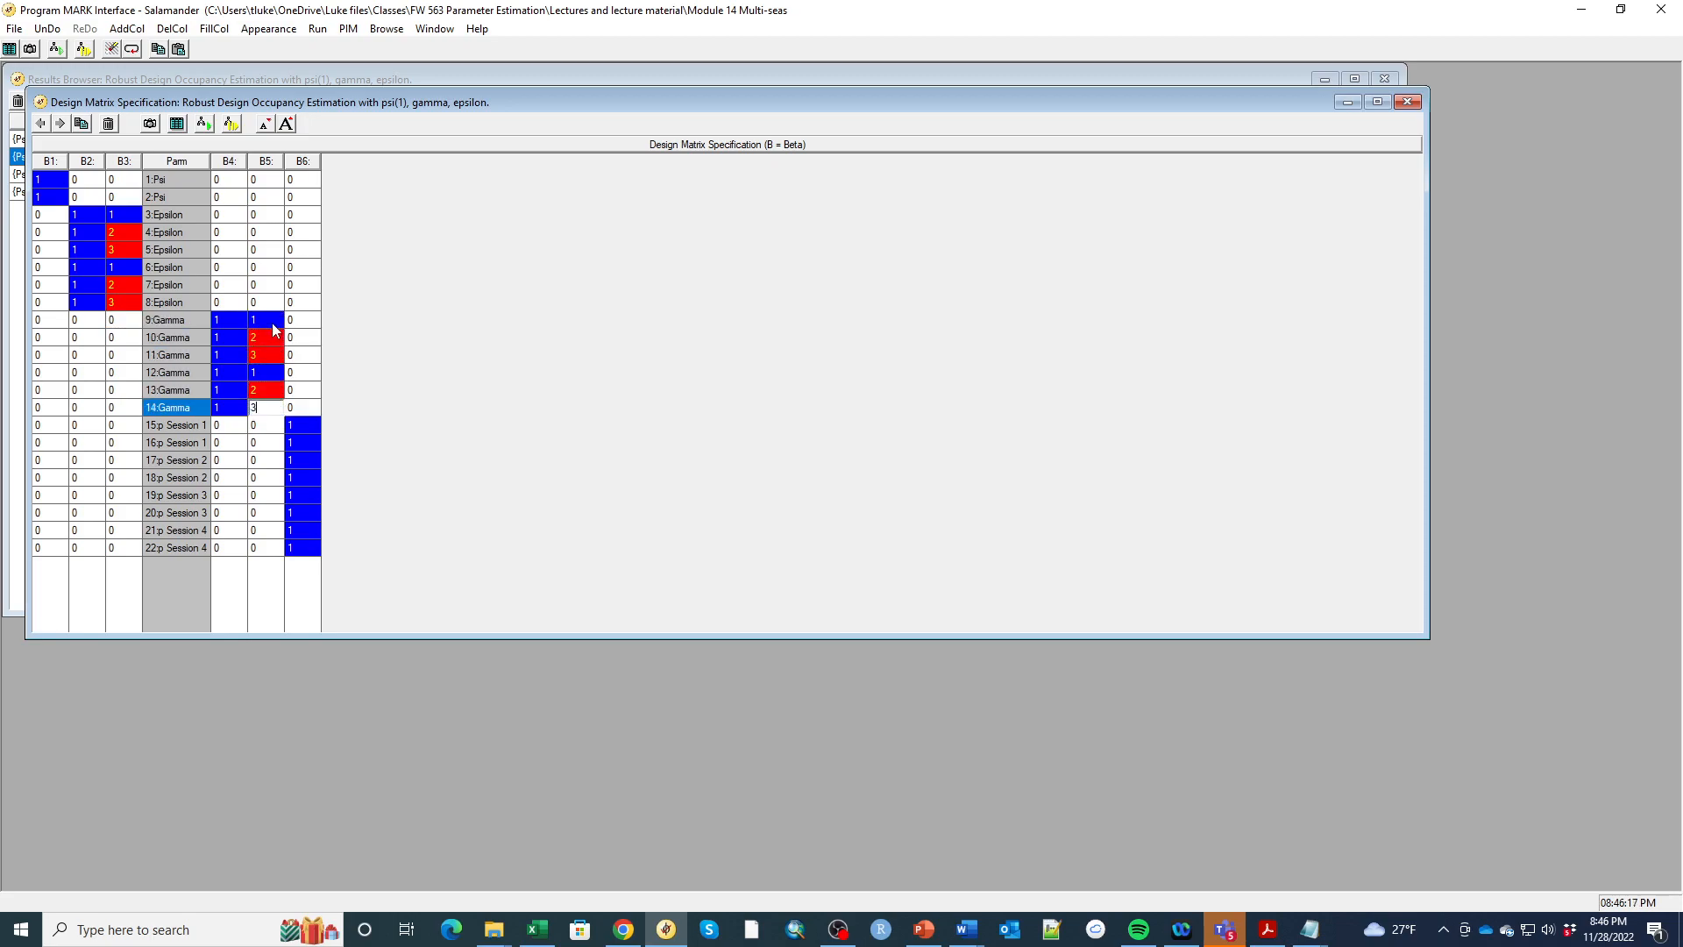
key(Return)
- Run the numerical estimation of the trend model under the model name {Psi(1998) E(T) G(T) p(.)}
click(316, 29)
click(340, 49)
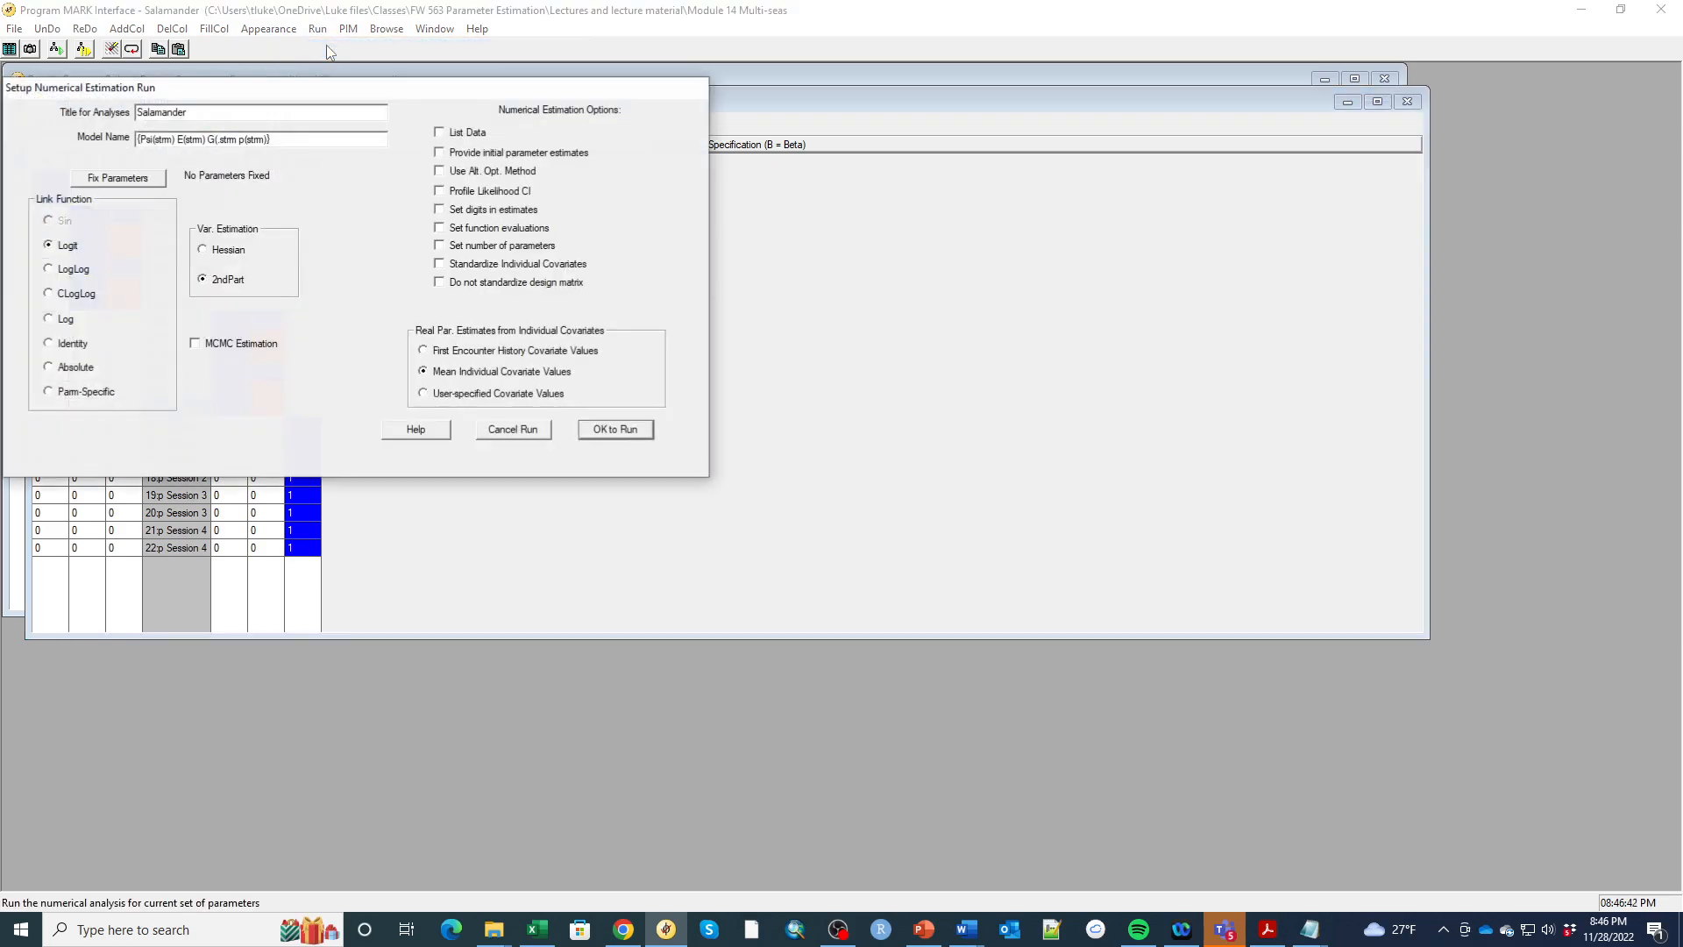
double_click(174, 141)
key(Right)
key(BackSpace)
key(BackSpace)
key(BackSpace)
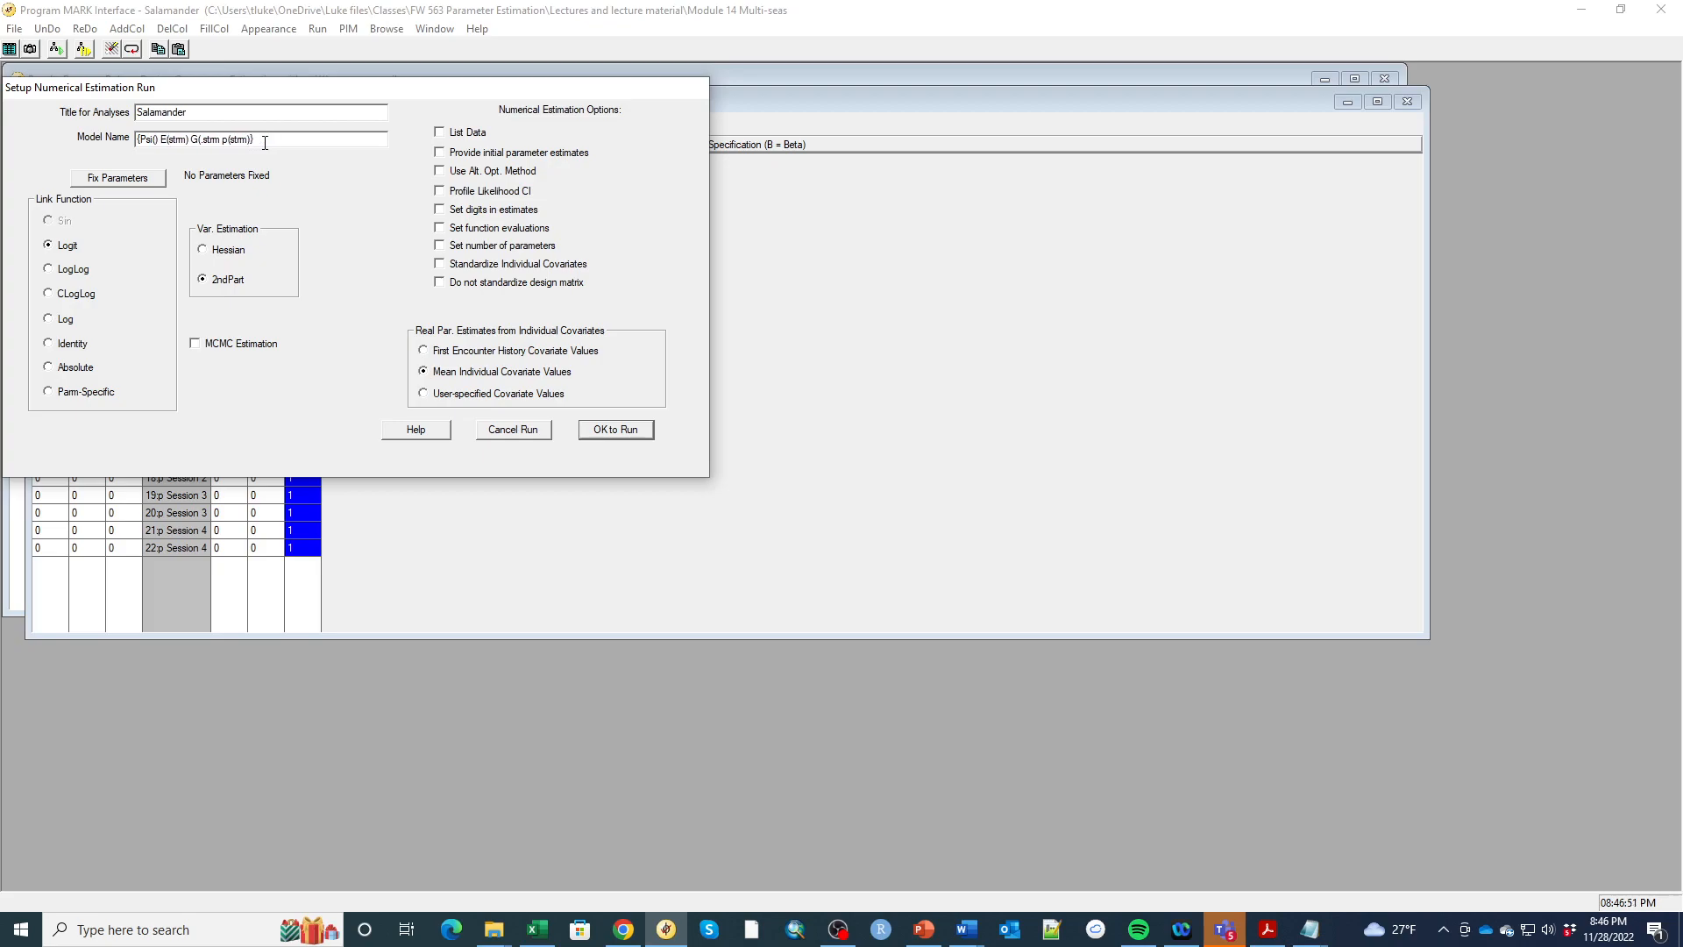
text(1998)
click(203, 138)
key(BackSpace)
key(BackSpace)
key(BackSpace)
key(BackSpace)
text(T)
click(241, 140)
key(BackSpace)
key(BackSpace)
key(BackSpace)
key(BackSpace)
key(BackSpace)
key(BackSpace)
text(T))
key(BackSpace)
key(BackSpace)
key(BackSpace)
key(BackSpace)
text(.)
click(615, 432)
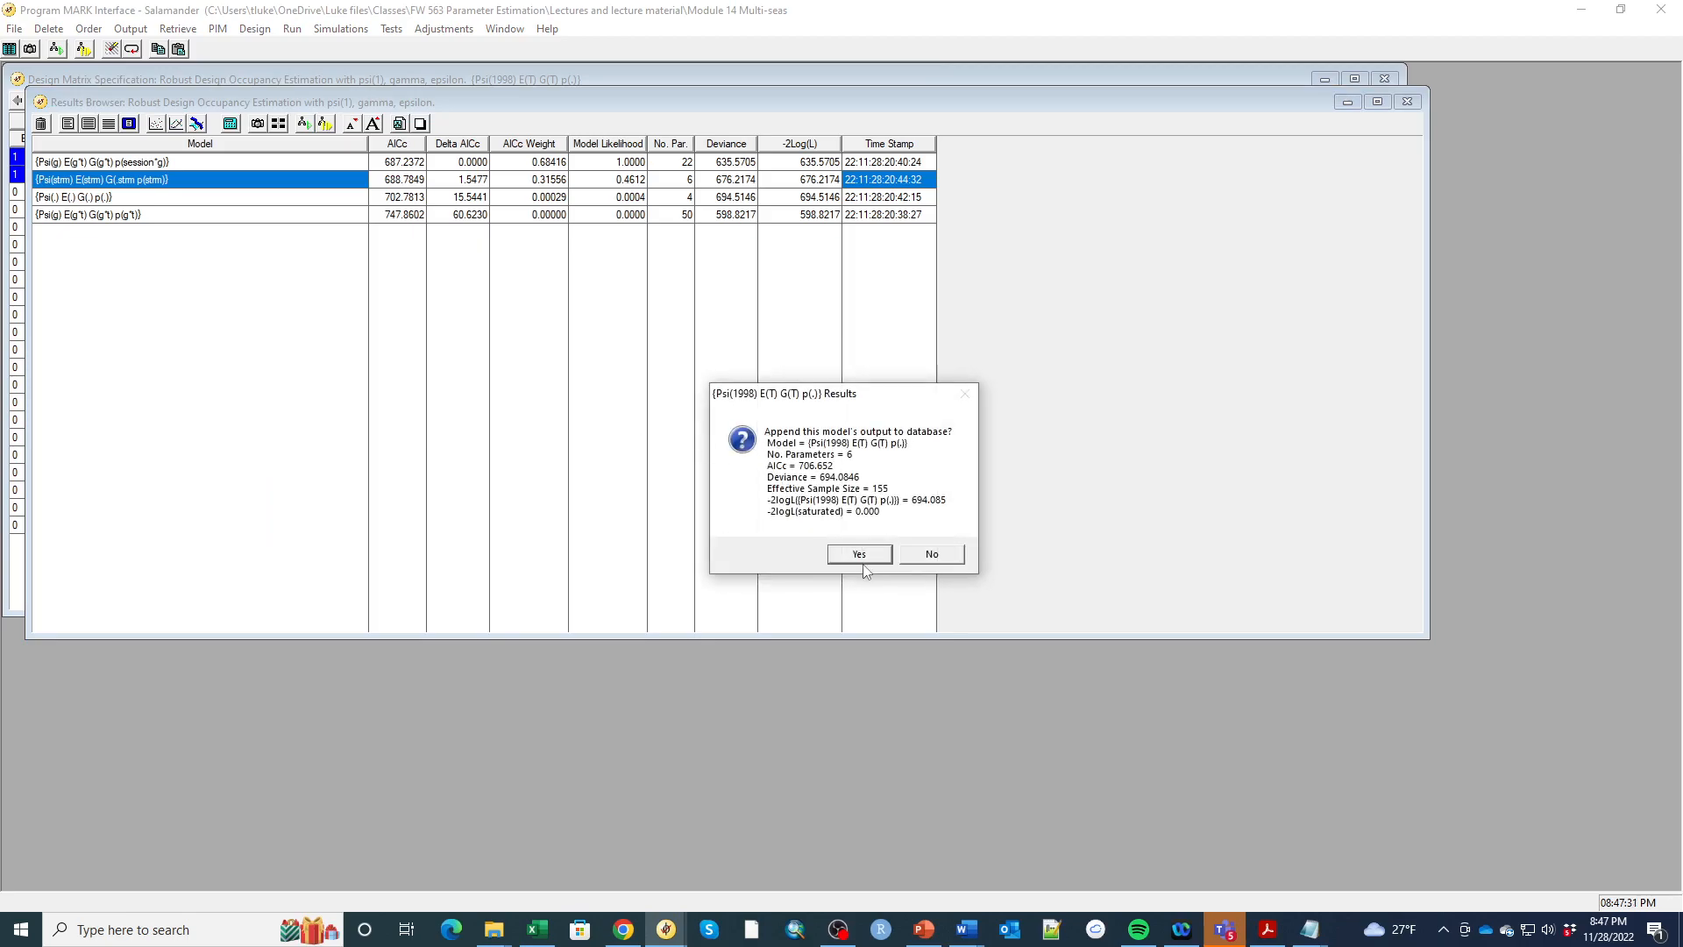
- Append the output of the {Psi(1998) E(T) G(T) p(.)} model to the results database
click(862, 556)
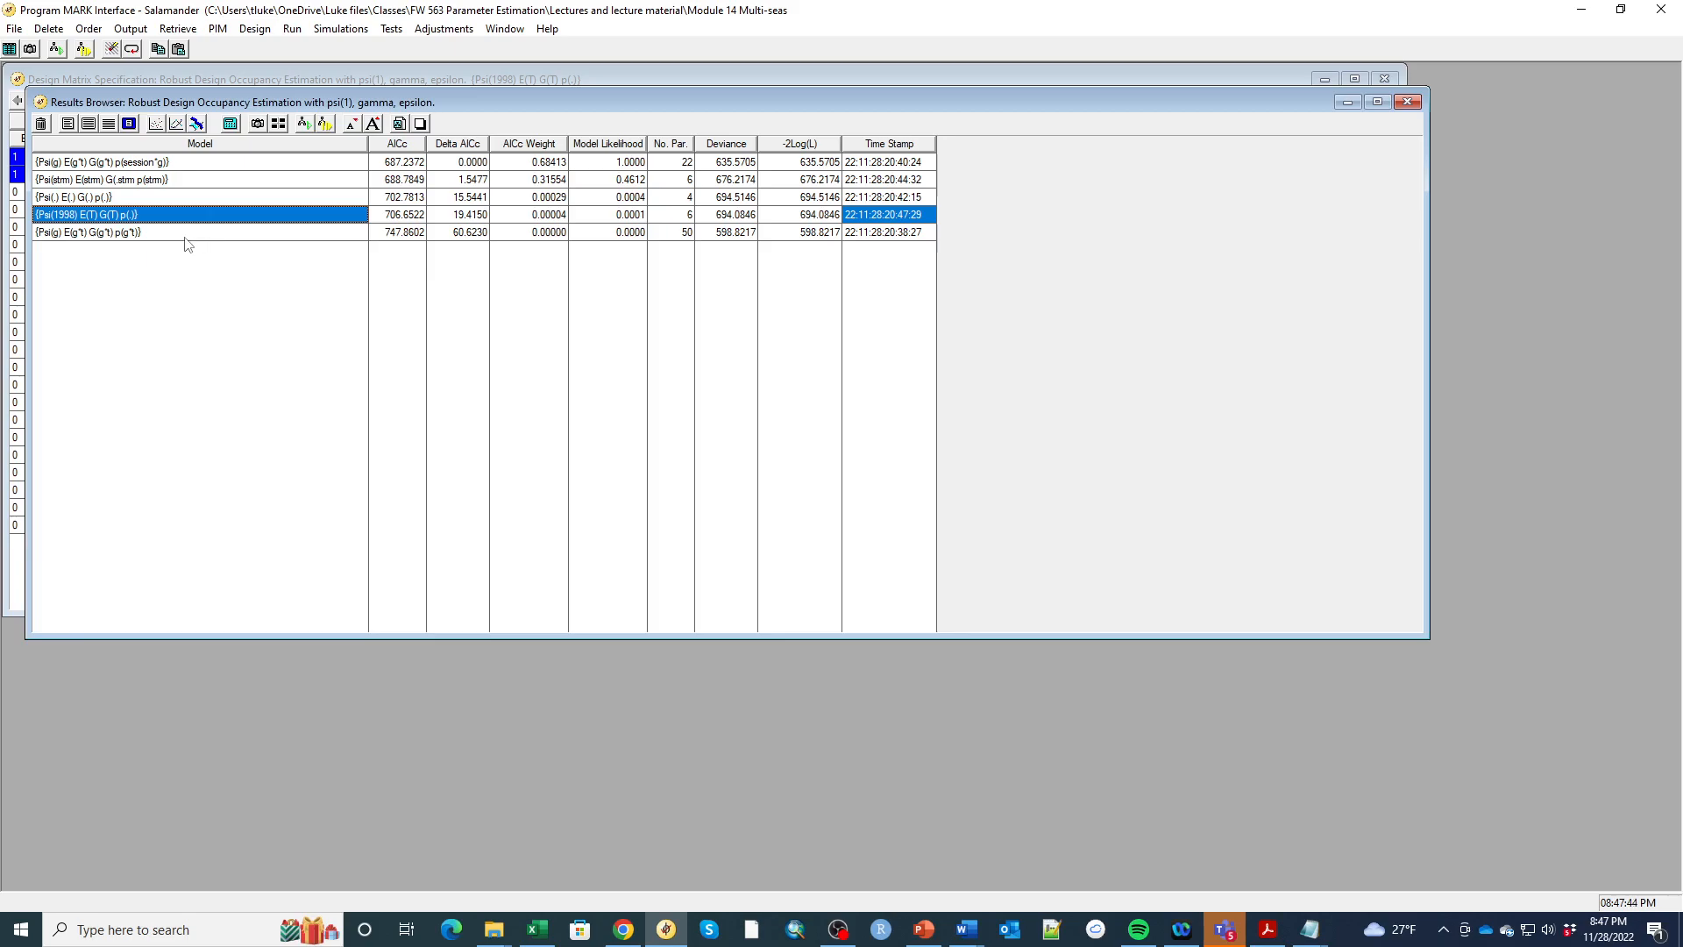
click(144, 181)
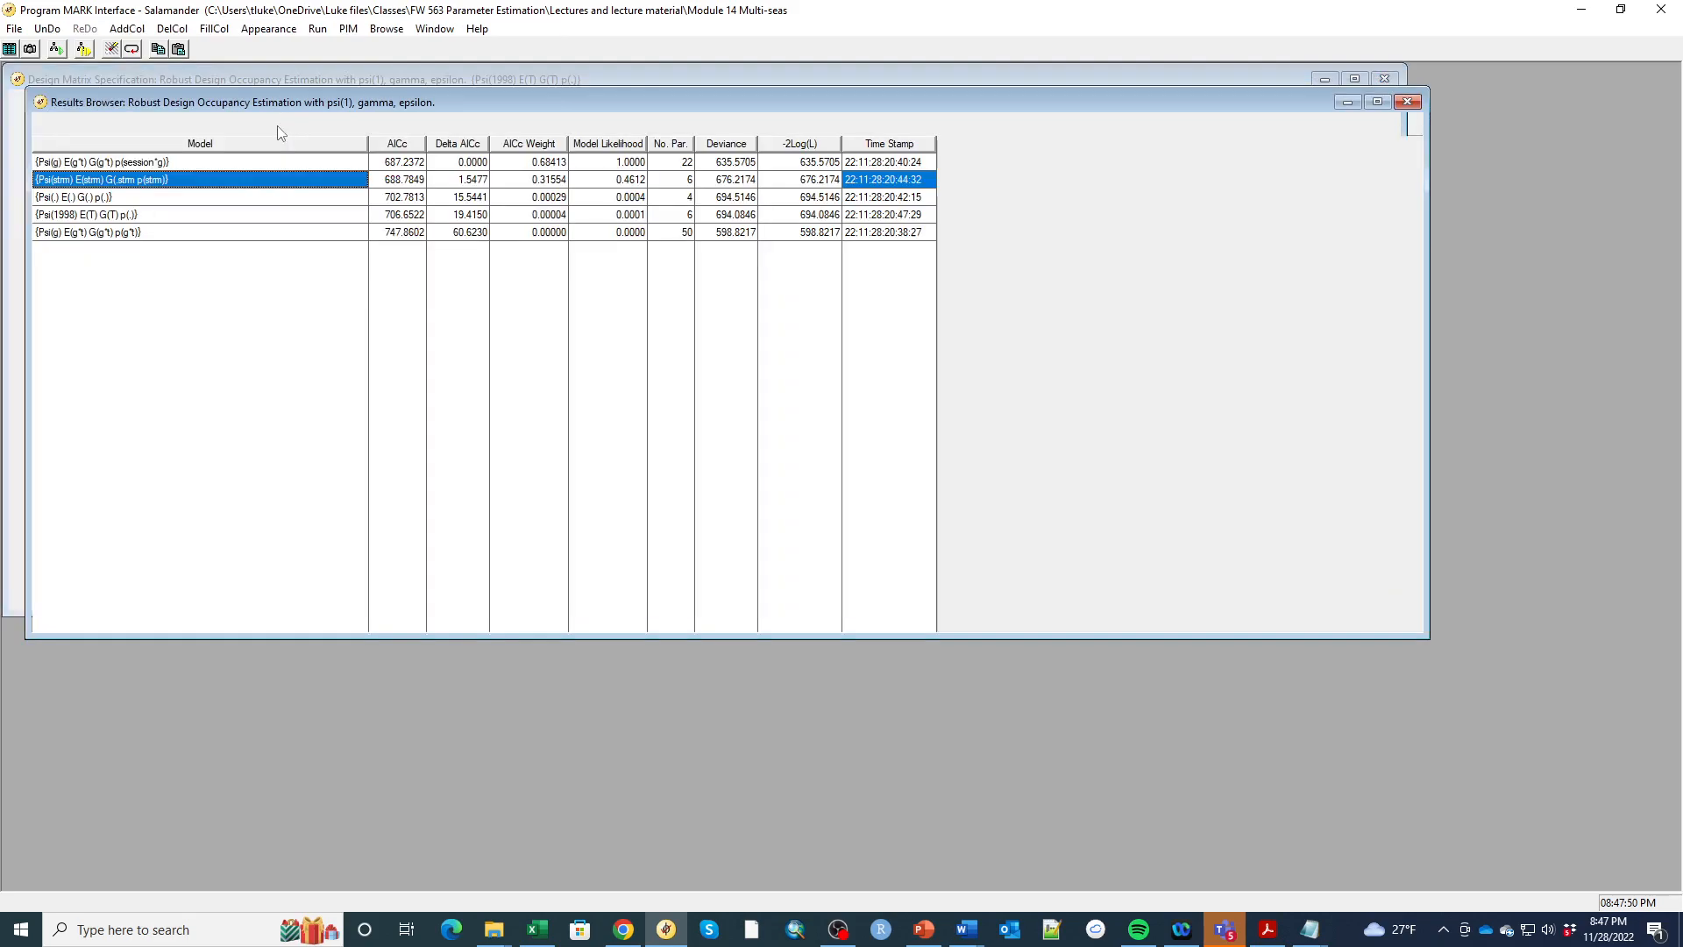
click(279, 128)
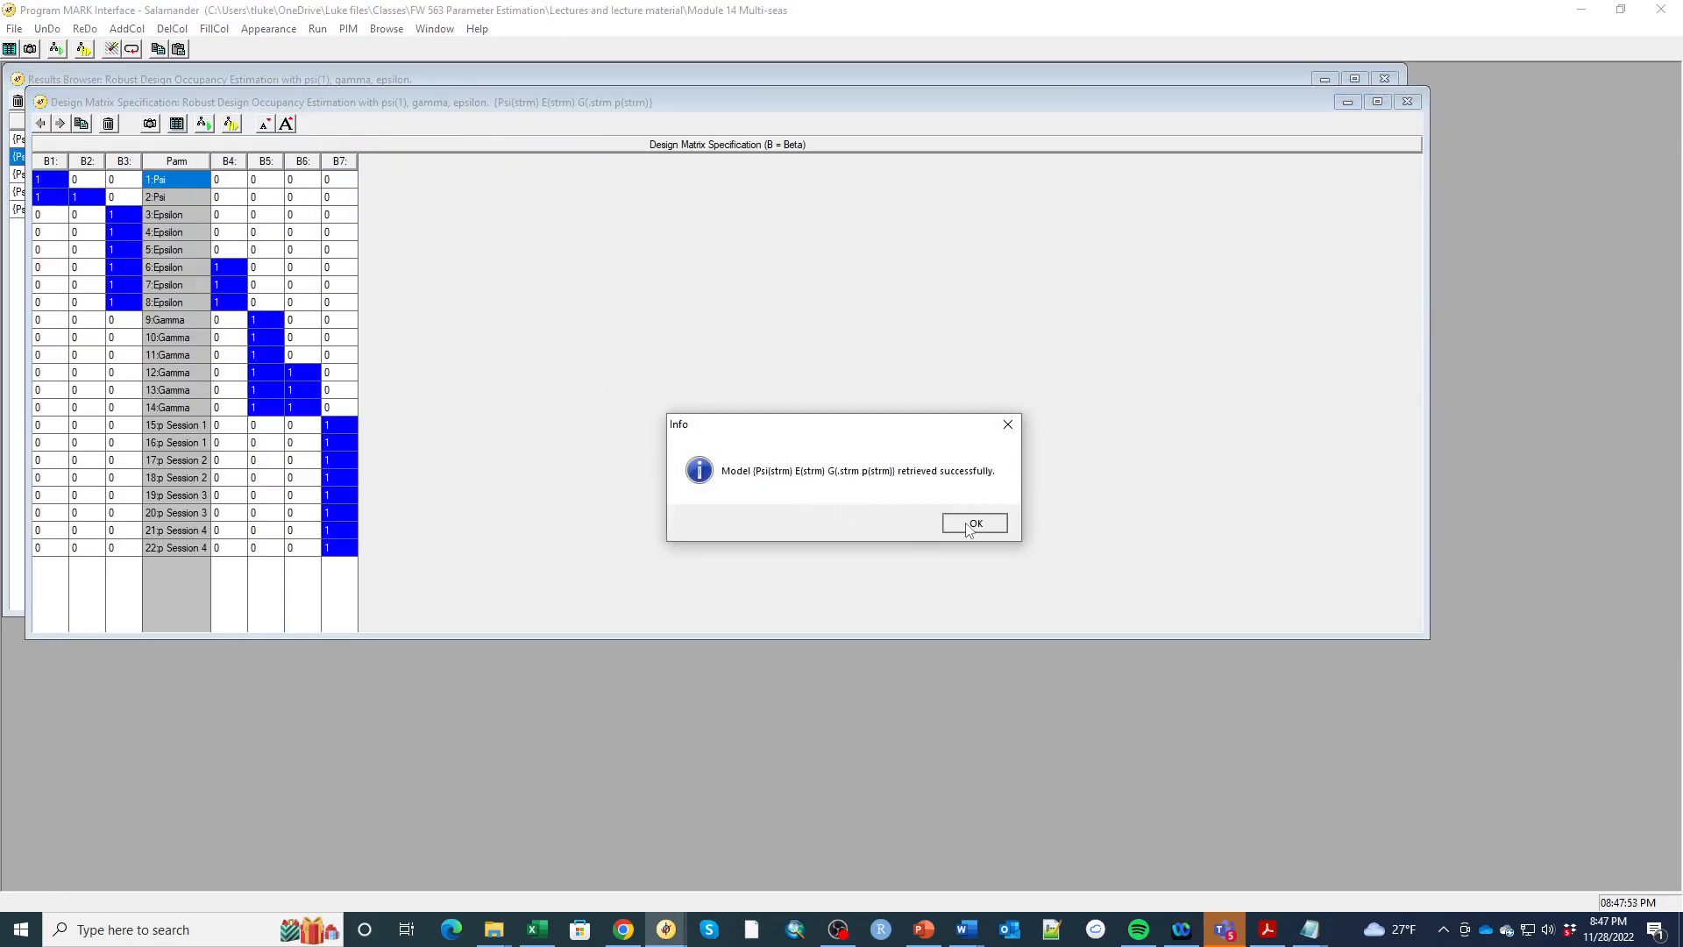
click(971, 524)
click(1408, 101)
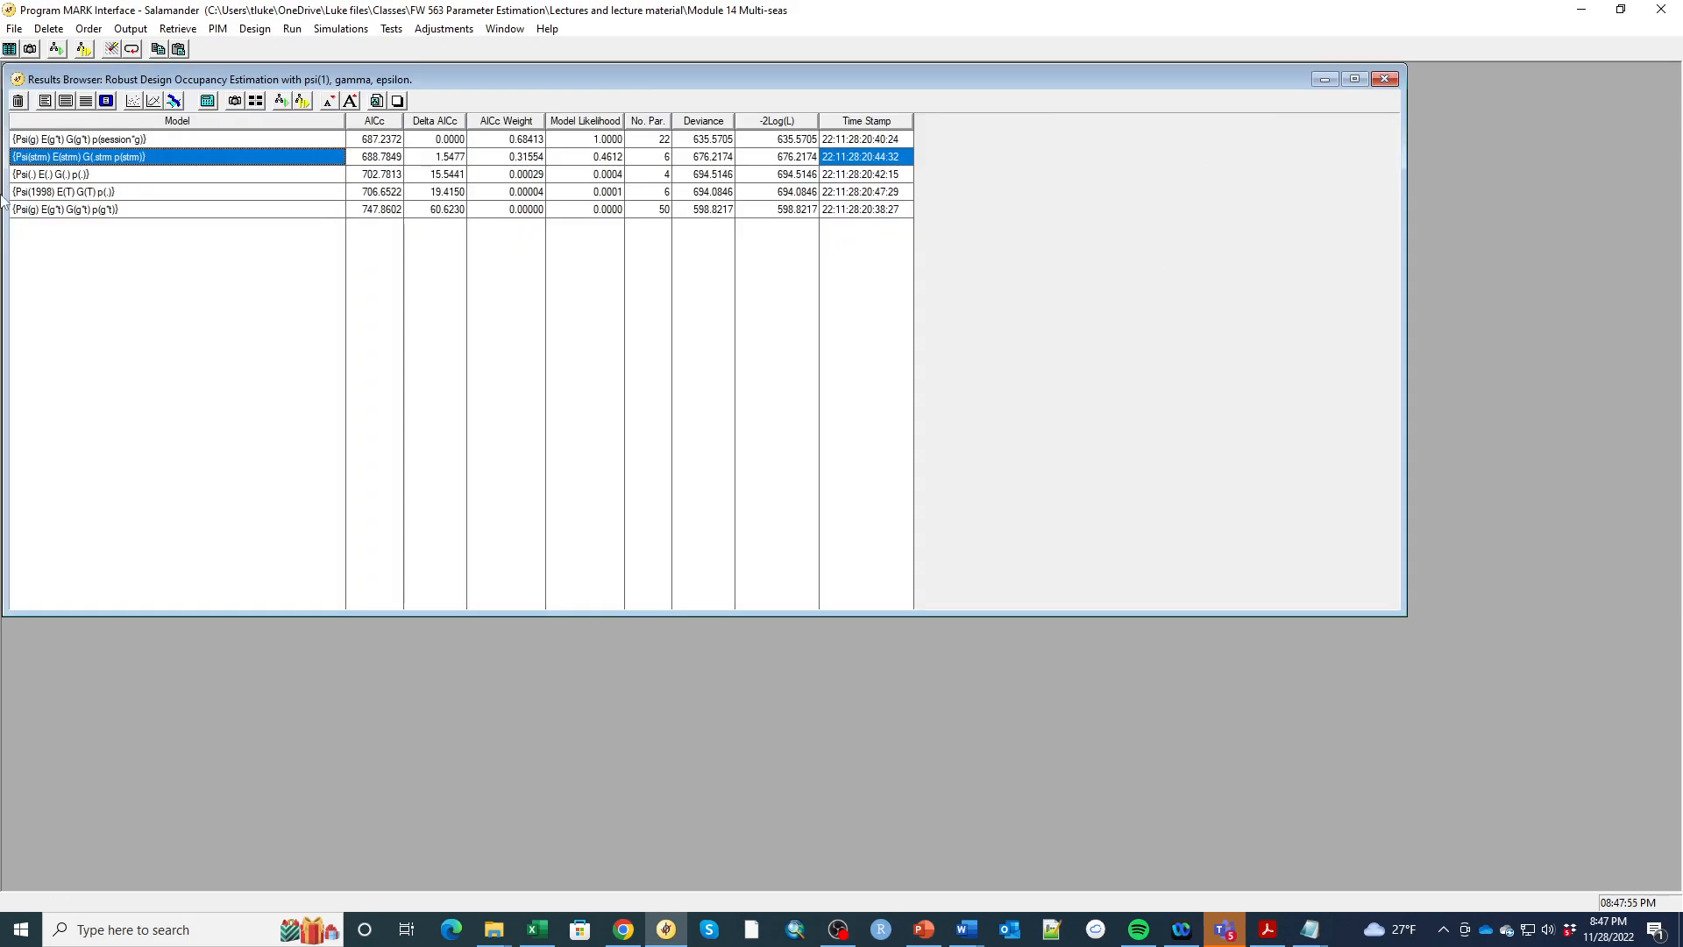
- Rename the {Psi(strm) E(strm) G(.strm p(strm)} model to {Psi(strm) E(strm) G(.strm p(.)}
right_click(136, 160)
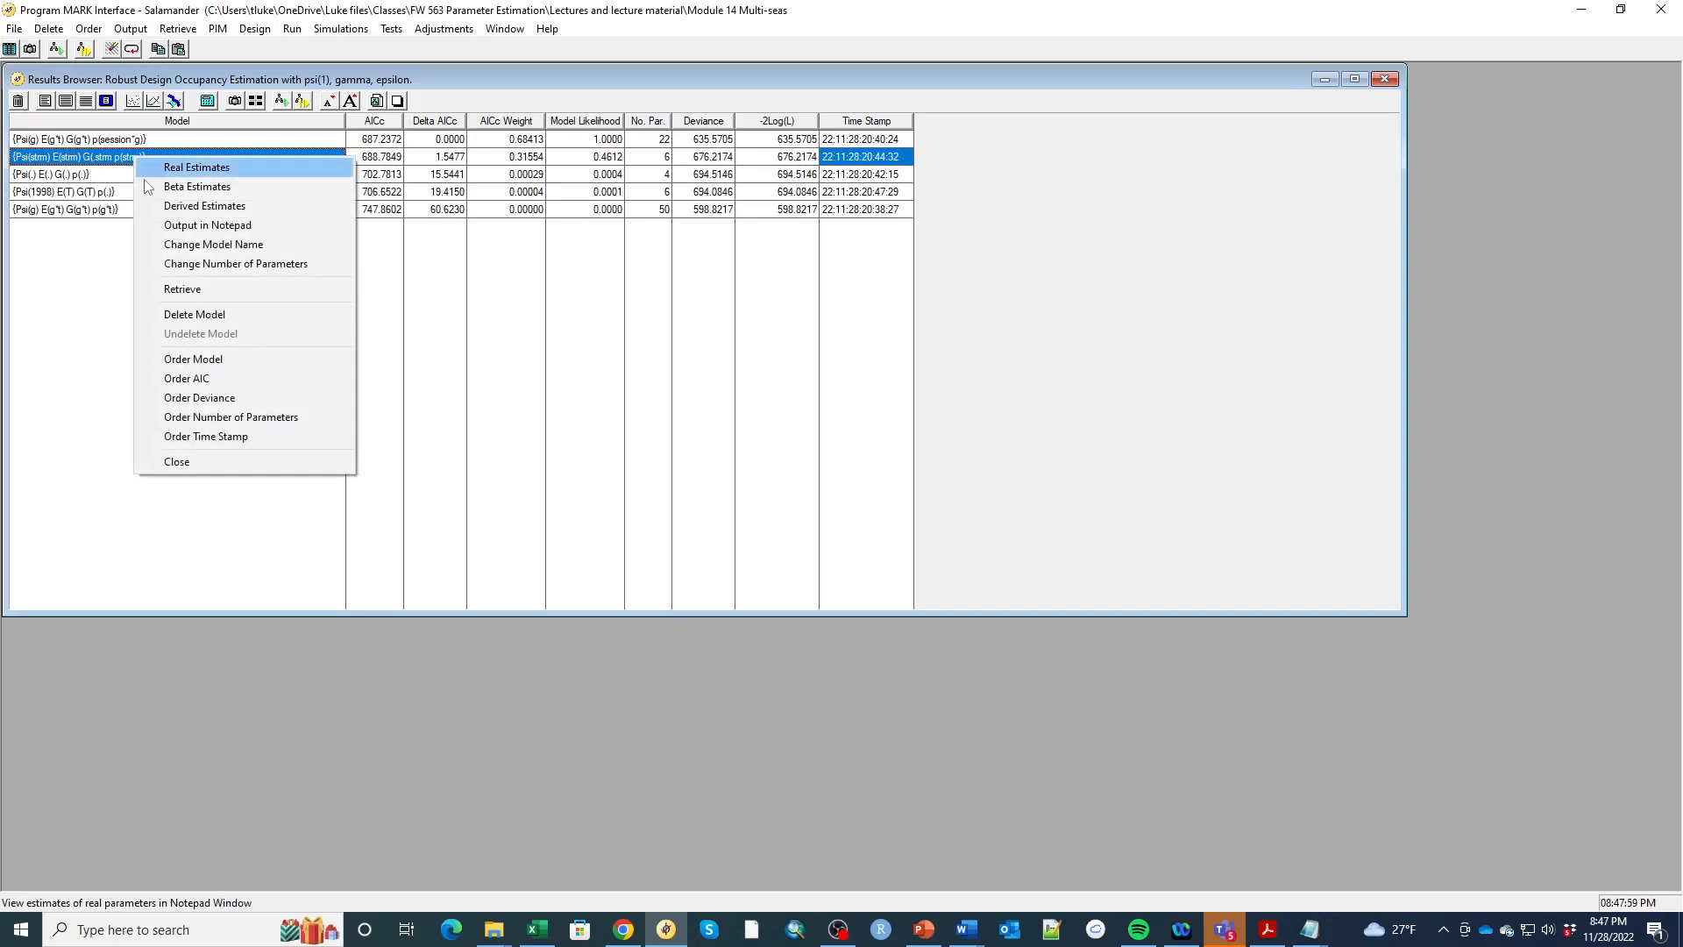
click(171, 245)
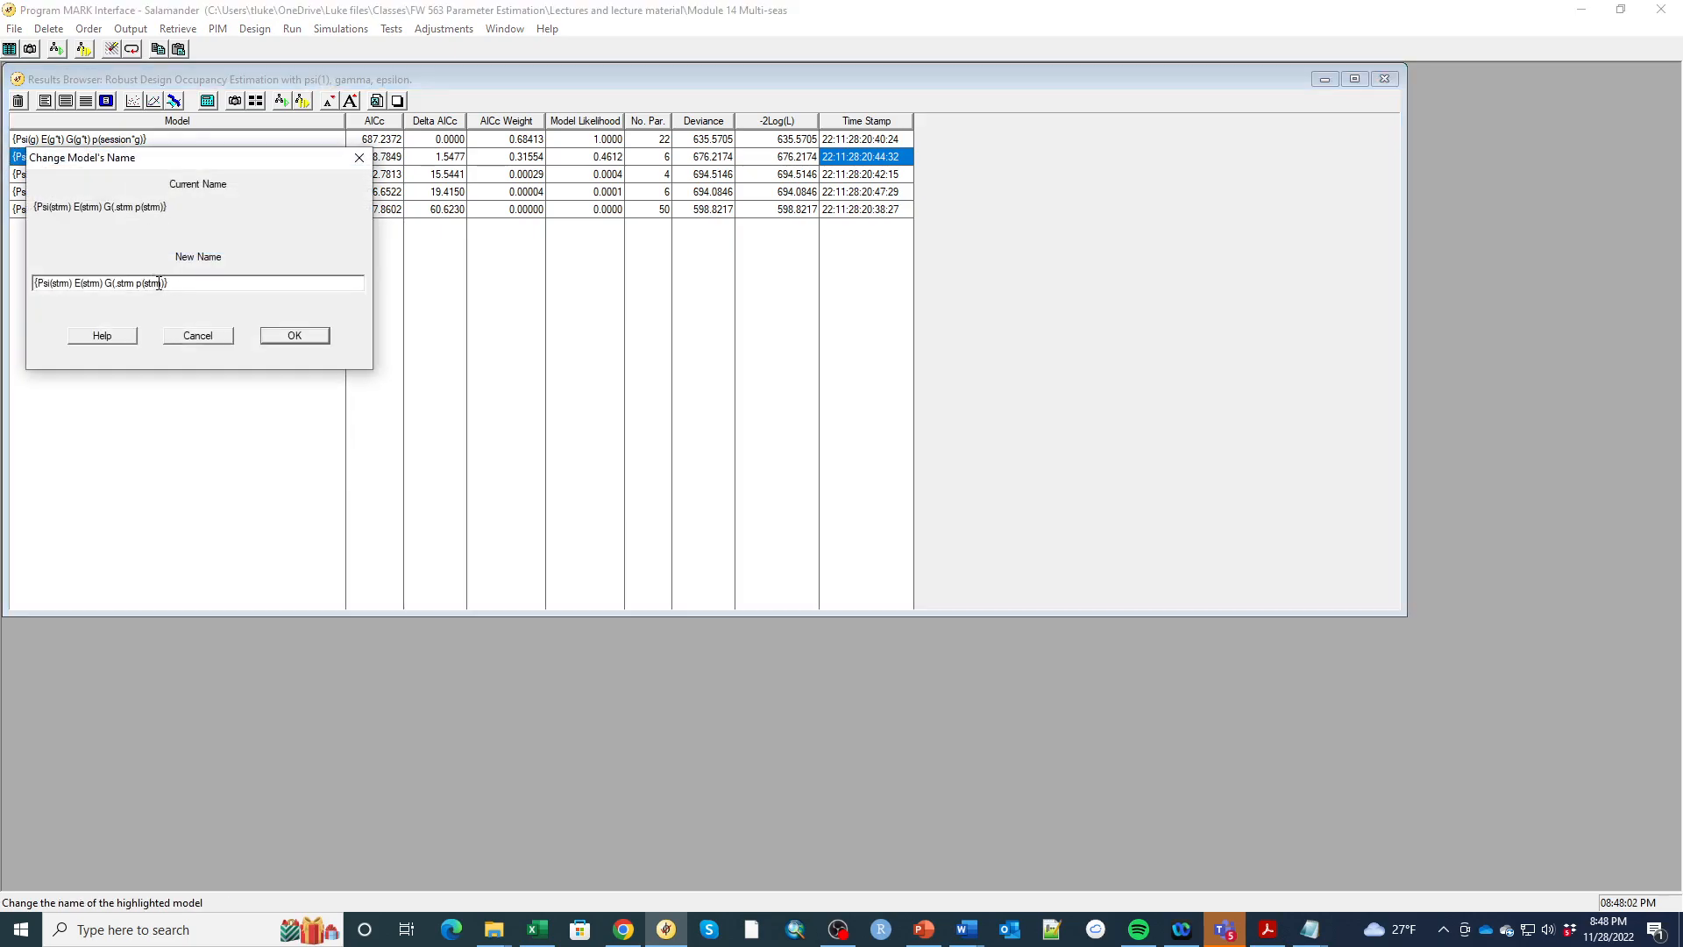
key(BackSpace)
key(BackSpace)
key(BackSpace)
key(BackSpace)
key(BackSpace)
key(BackSpace)
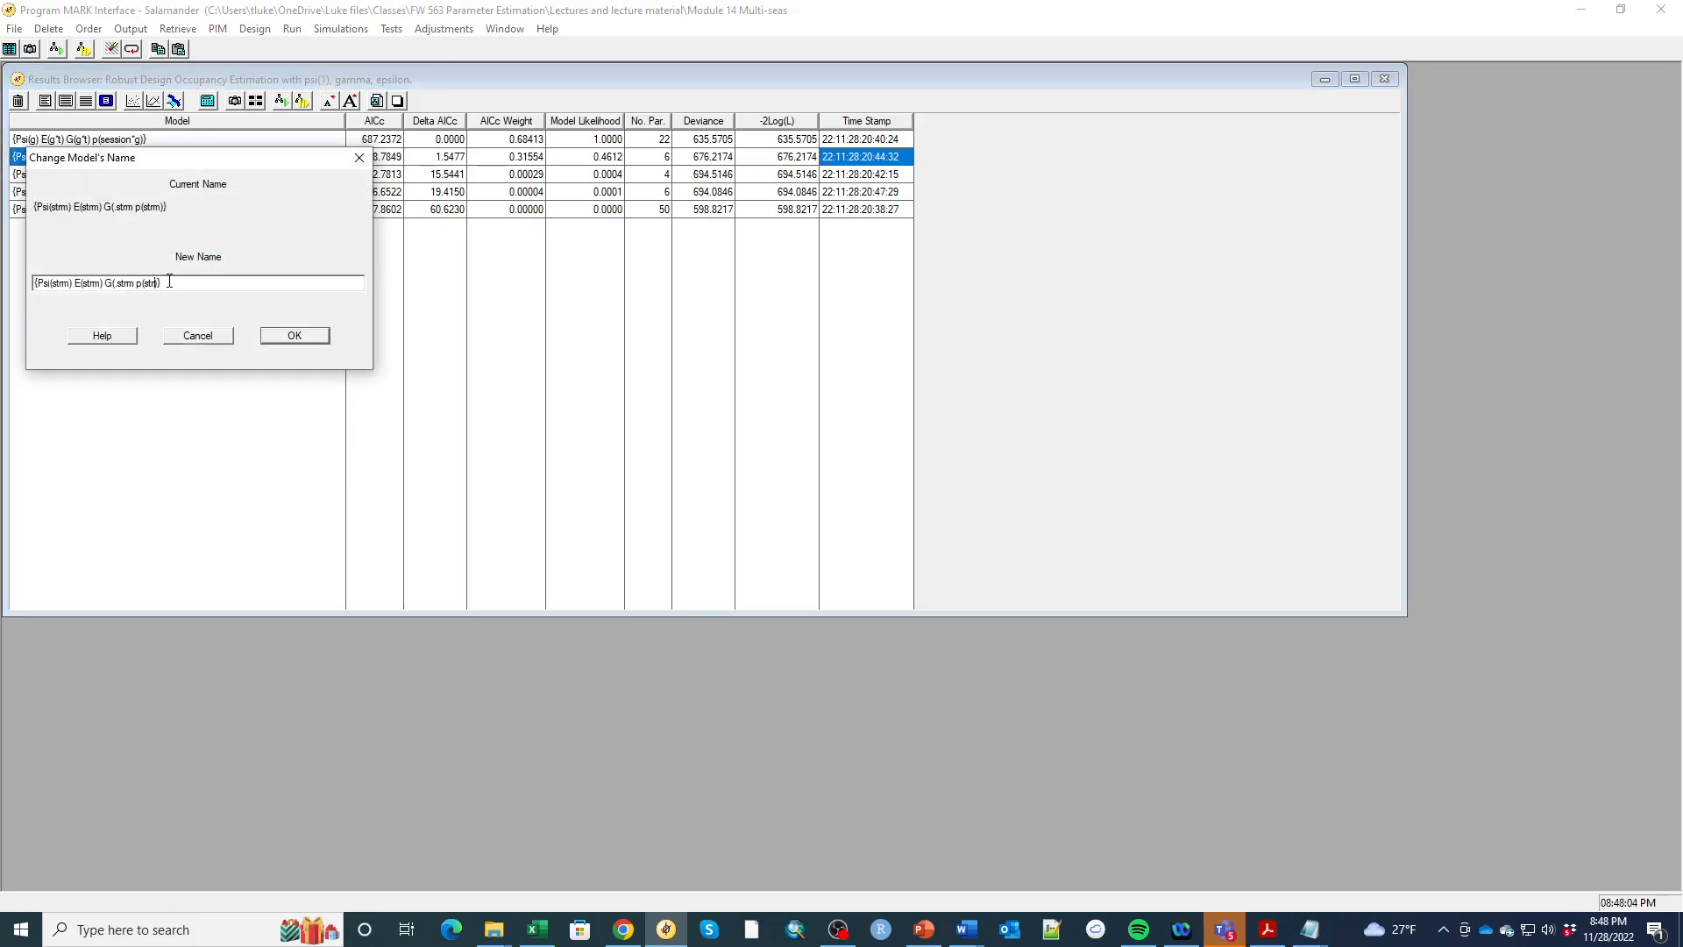
text(.)
click(297, 339)
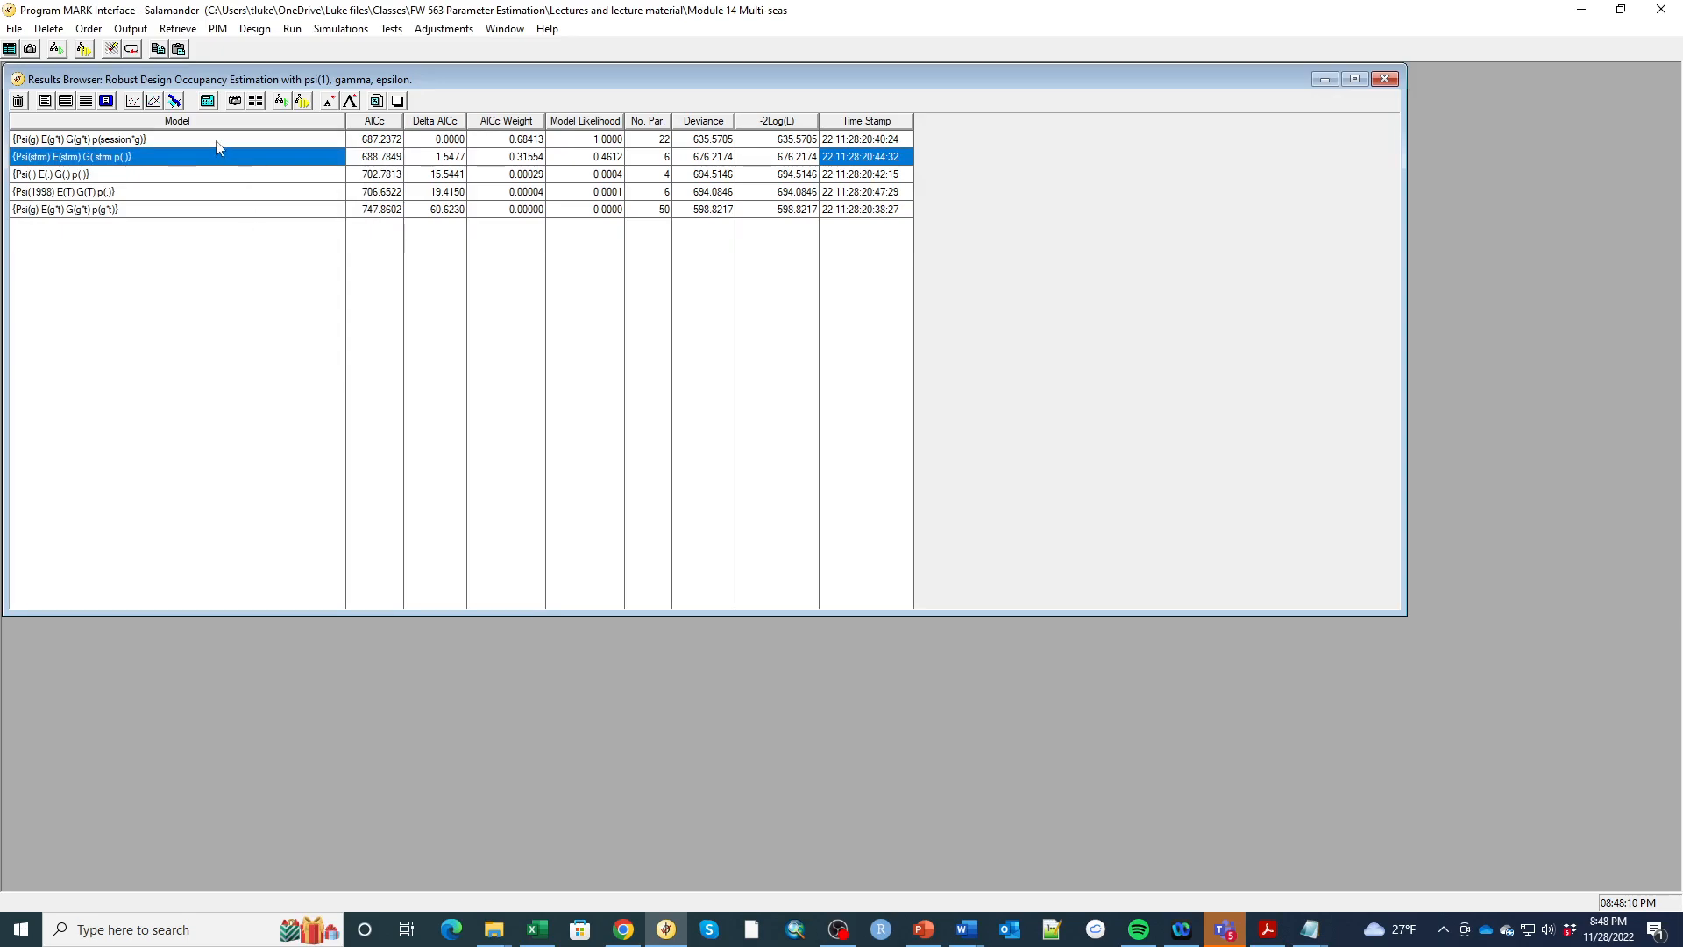
- Retrieve the {Psi(strm) E(strm) G(.strm p(.)} model and insert one blank column at B3 of its design matrix
click(256, 100)
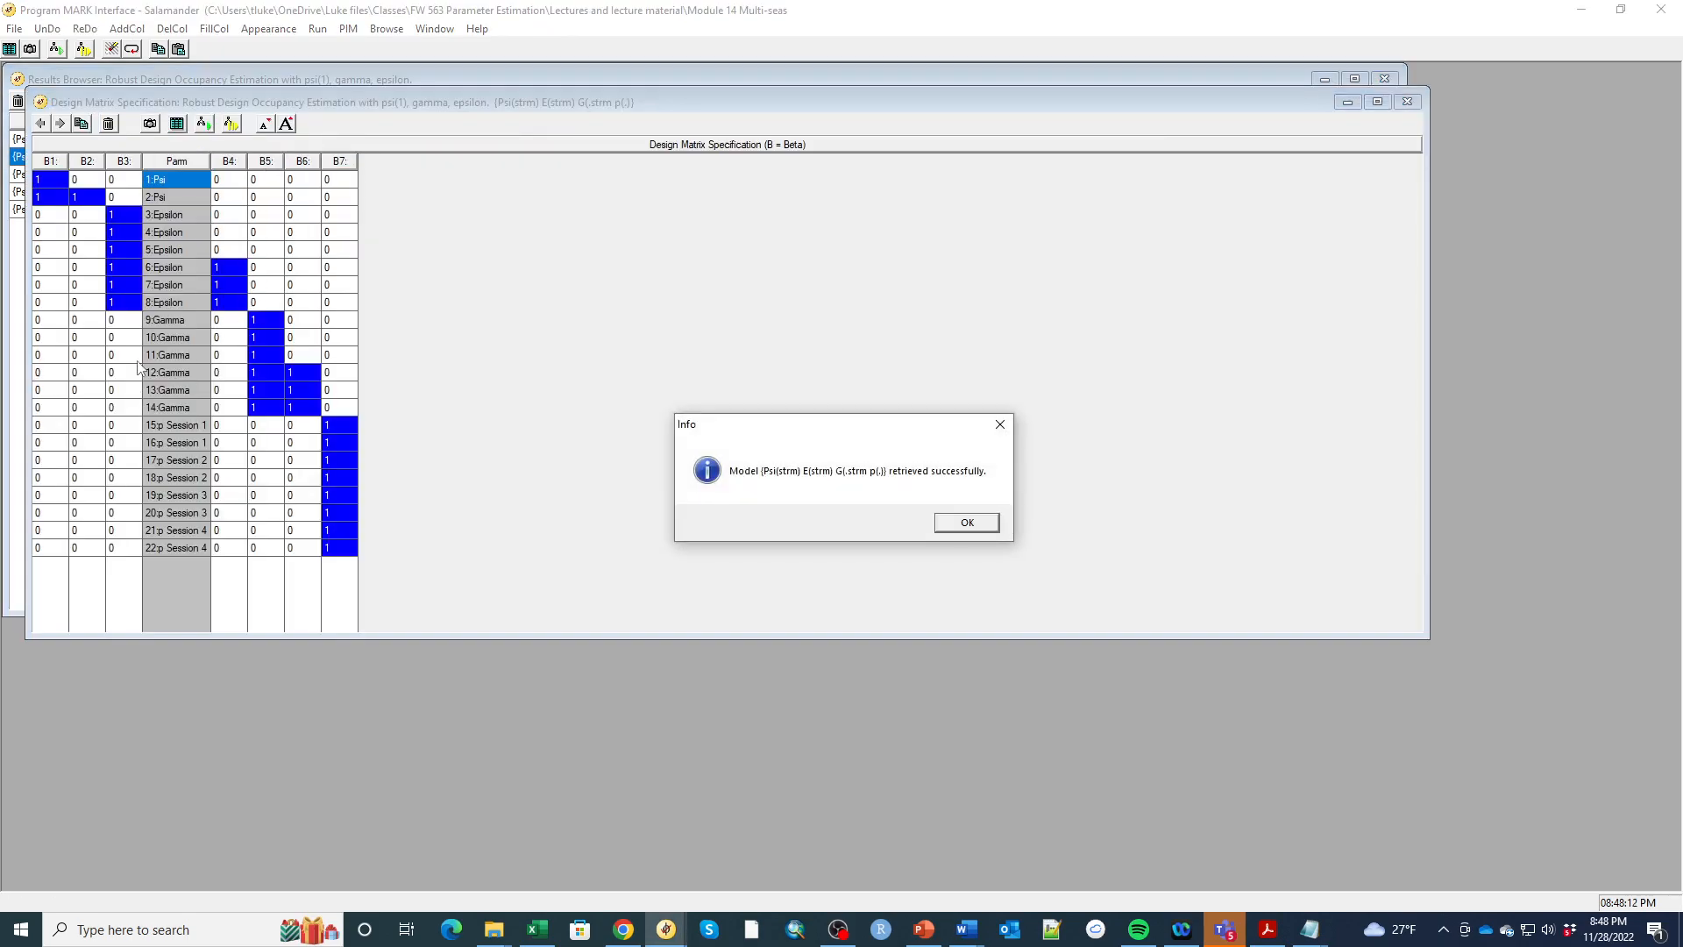
click(977, 526)
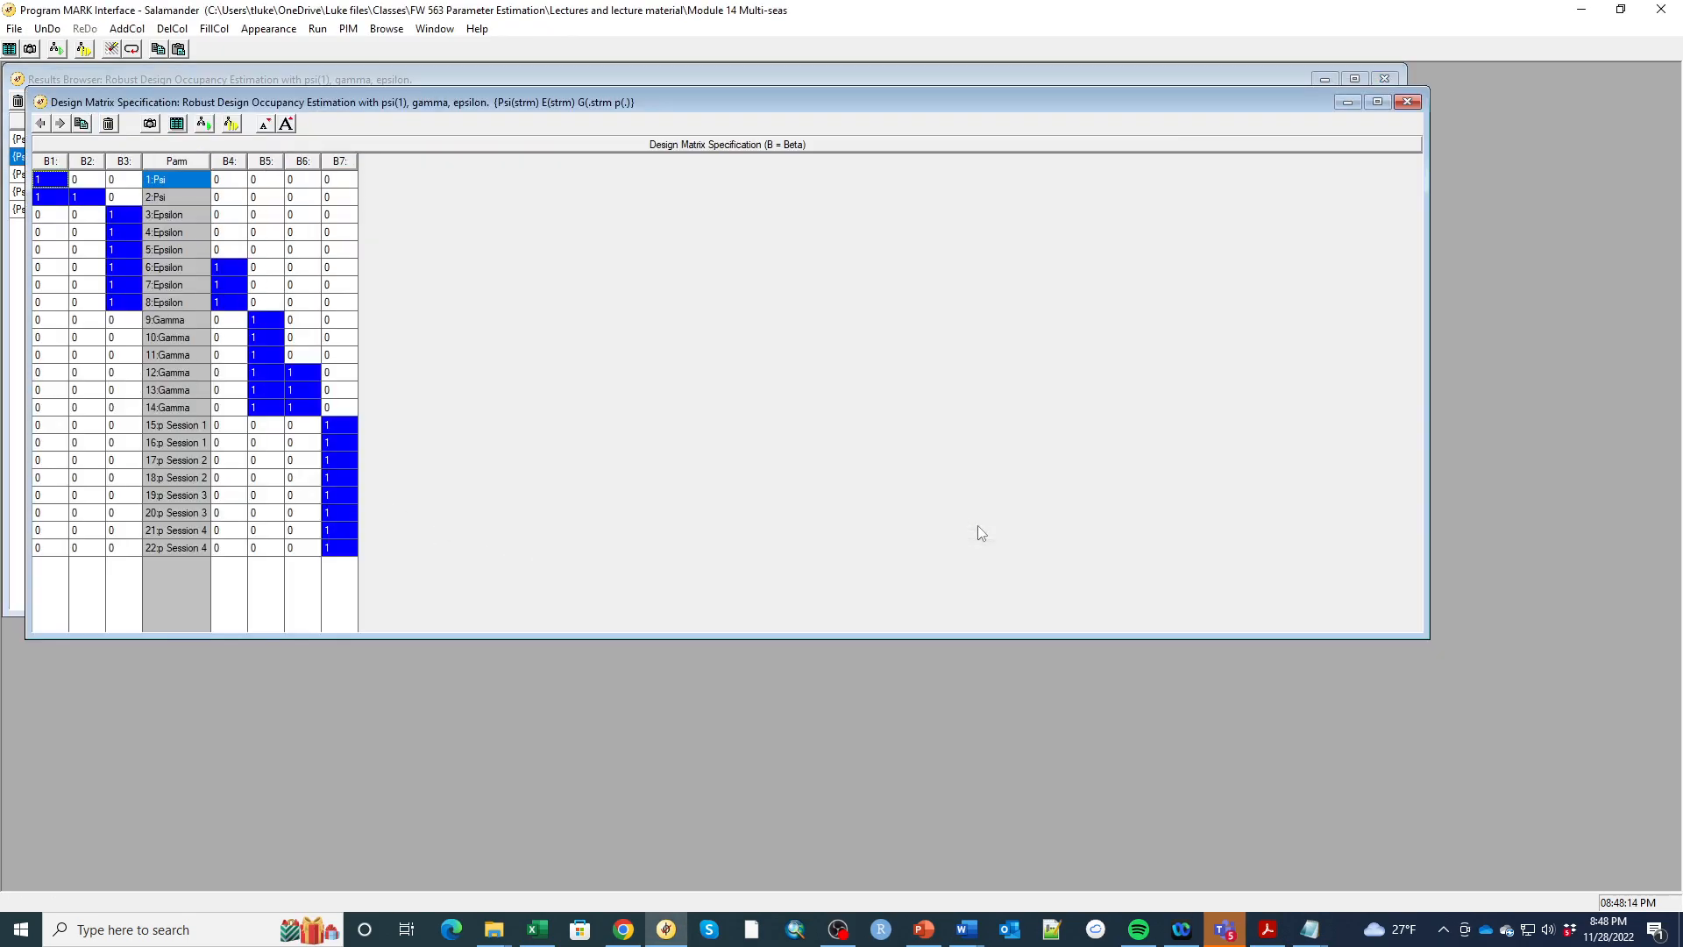
right_click(129, 185)
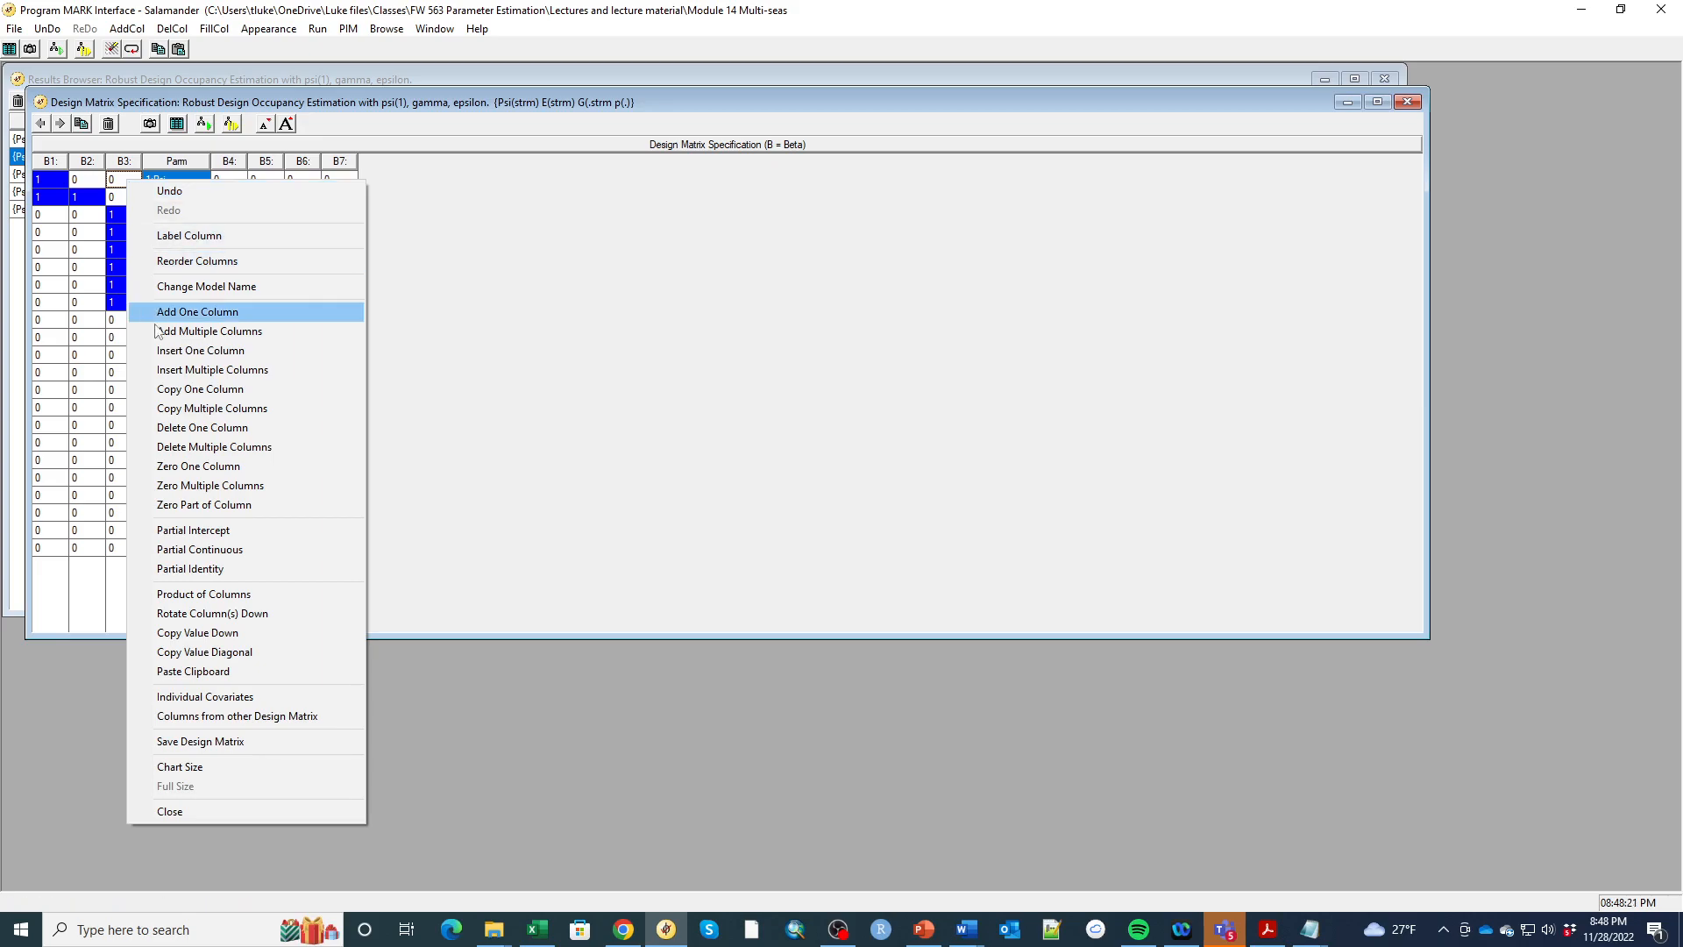
click(166, 354)
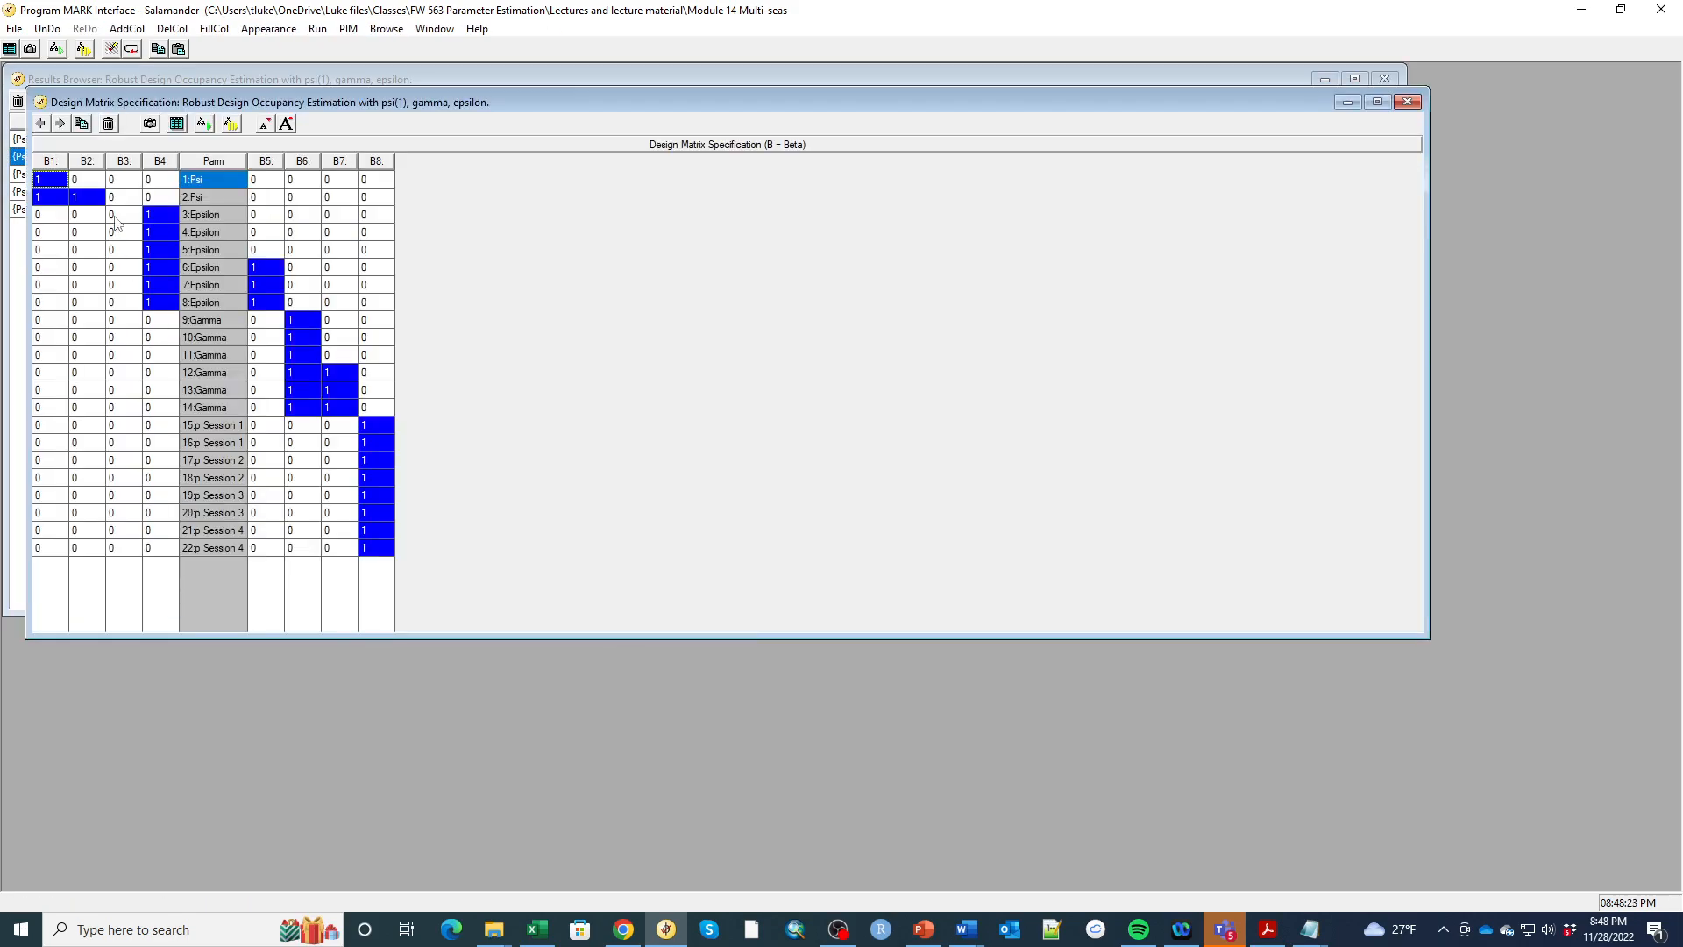
- Enter the individual covariate Elev in column B3 for Psi rows 1 and 2
click(123, 185)
right_click(122, 184)
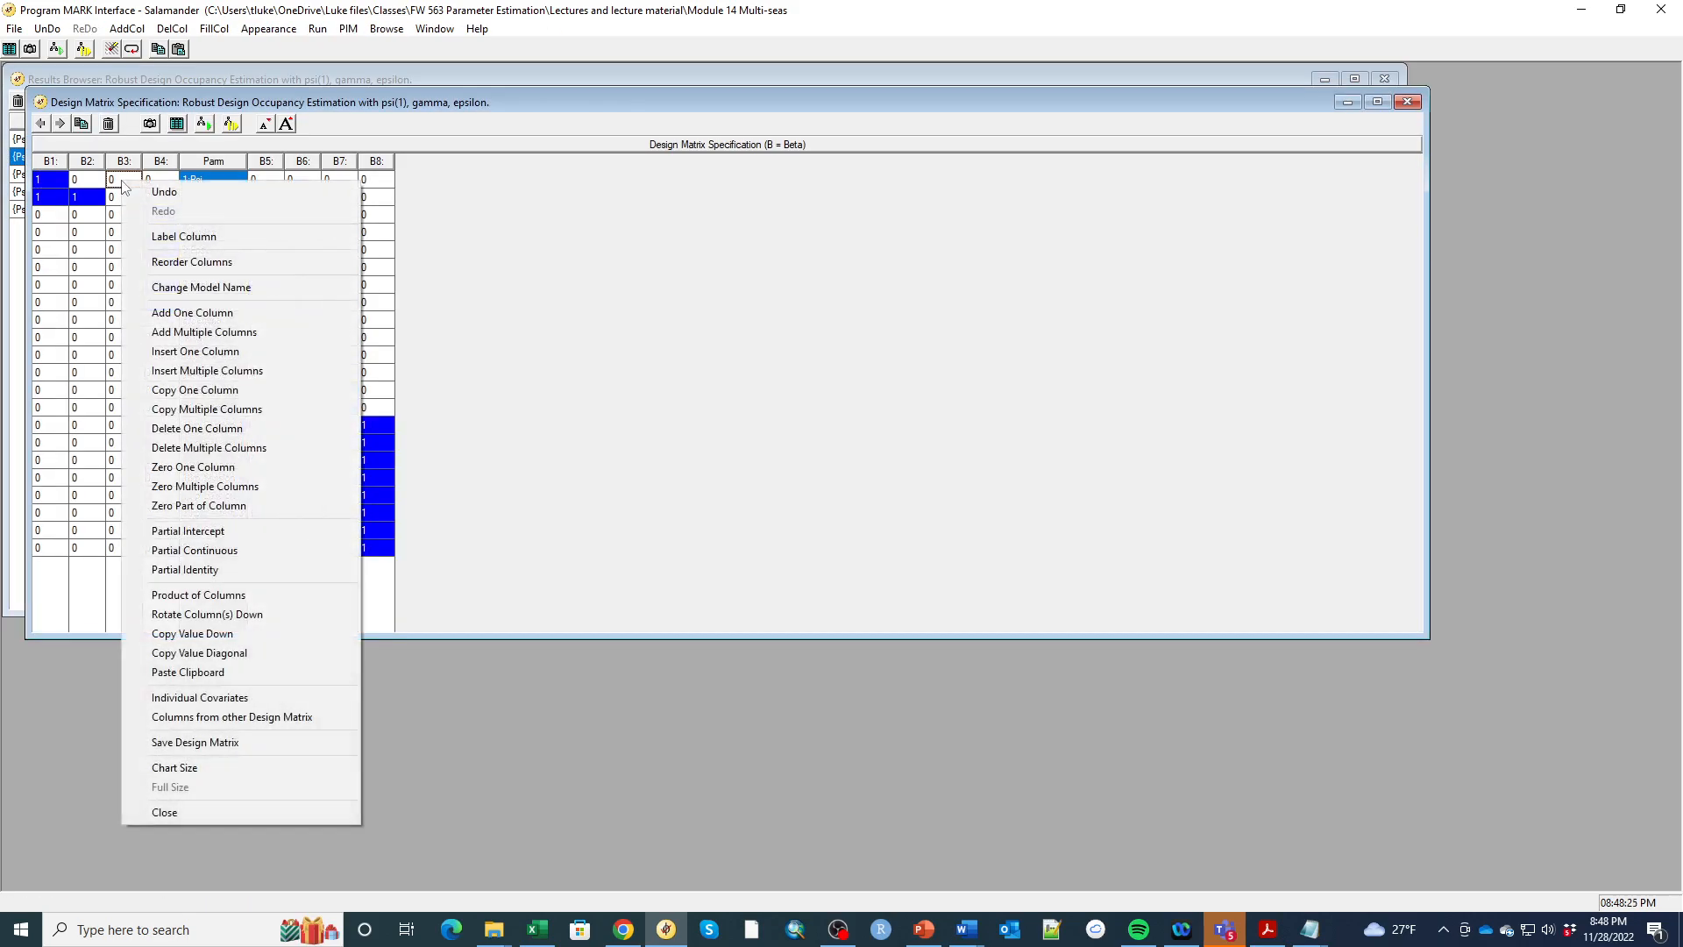
click(224, 698)
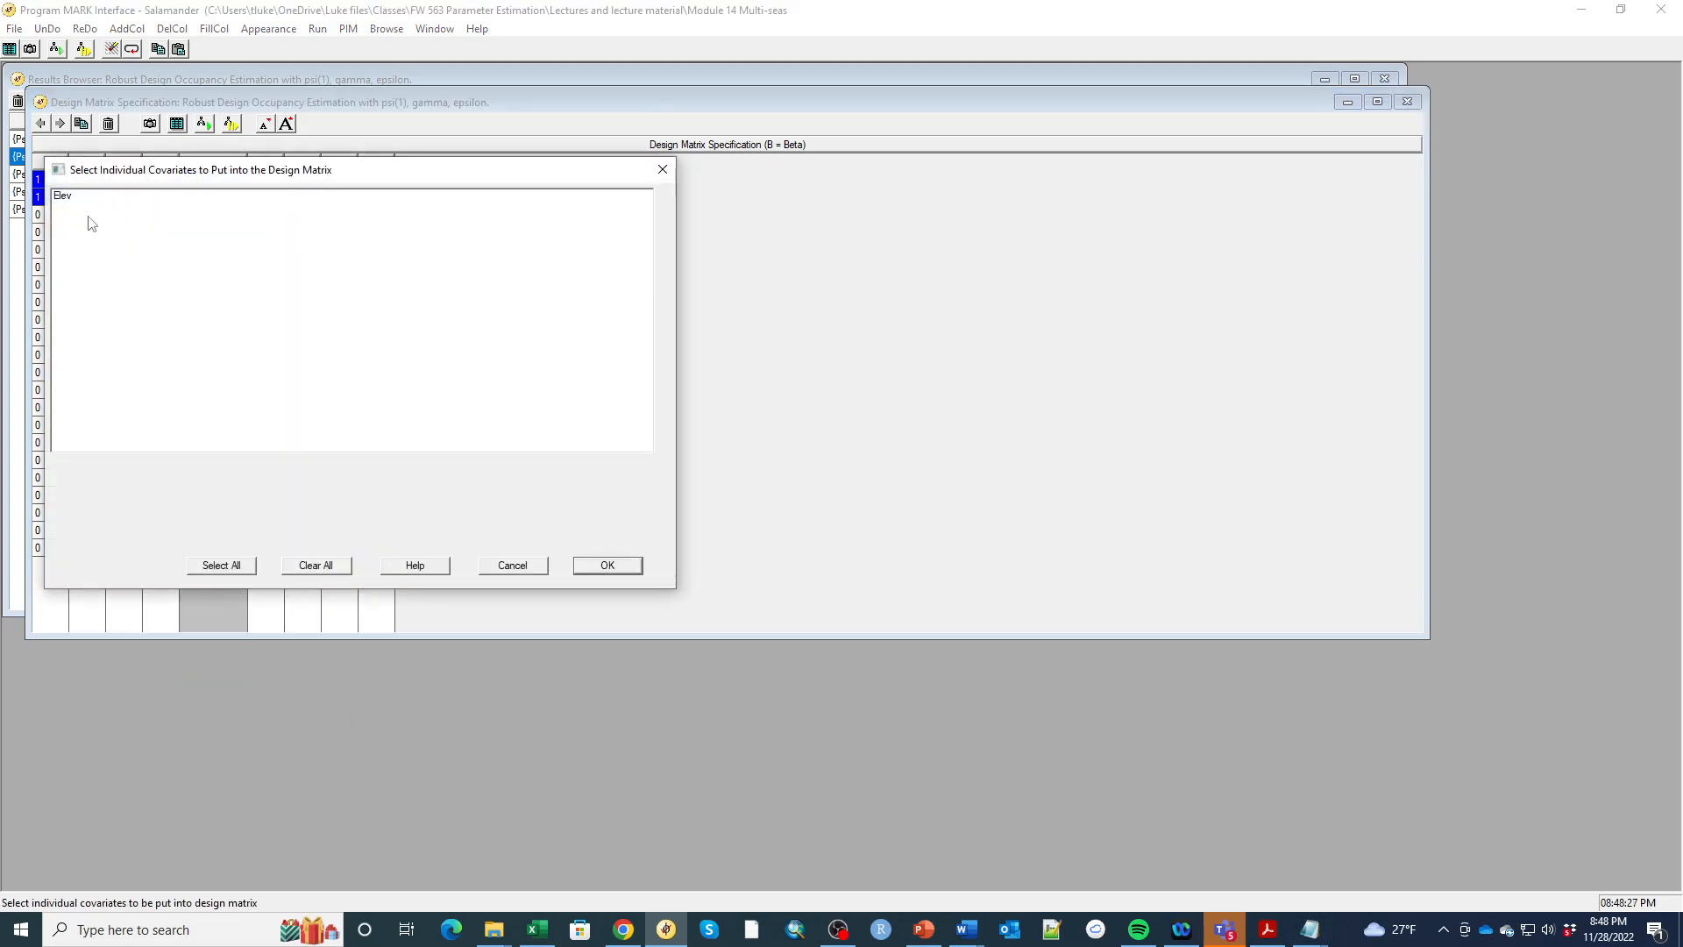
click(63, 196)
click(628, 566)
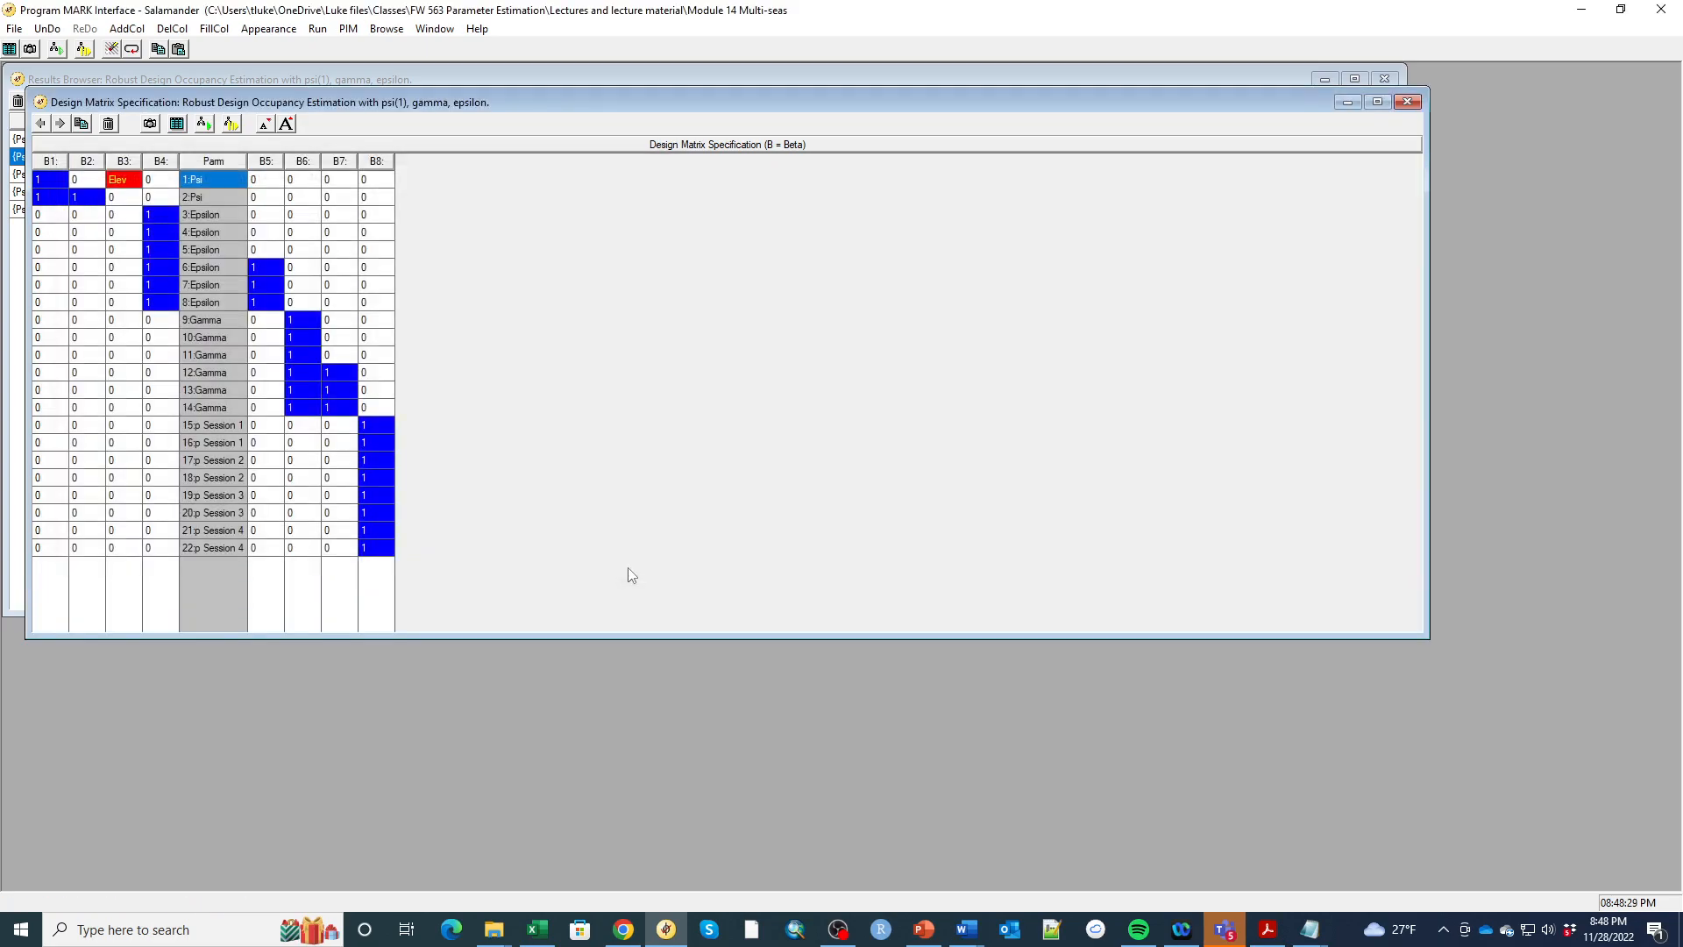
click(127, 198)
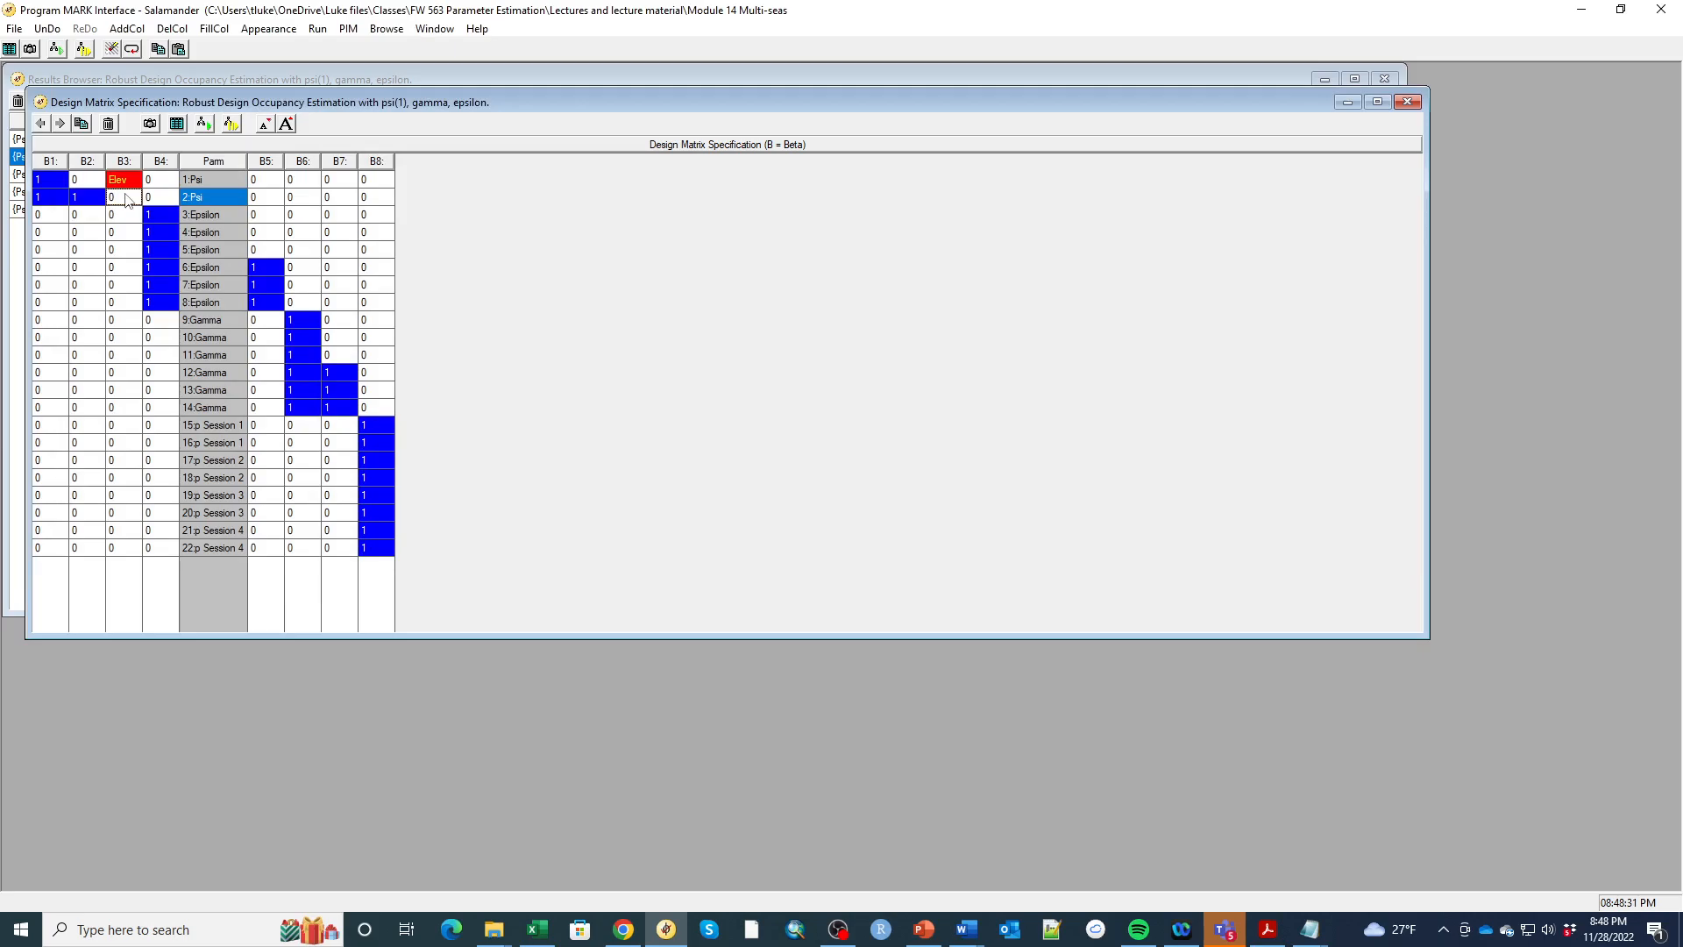
right_click(127, 199)
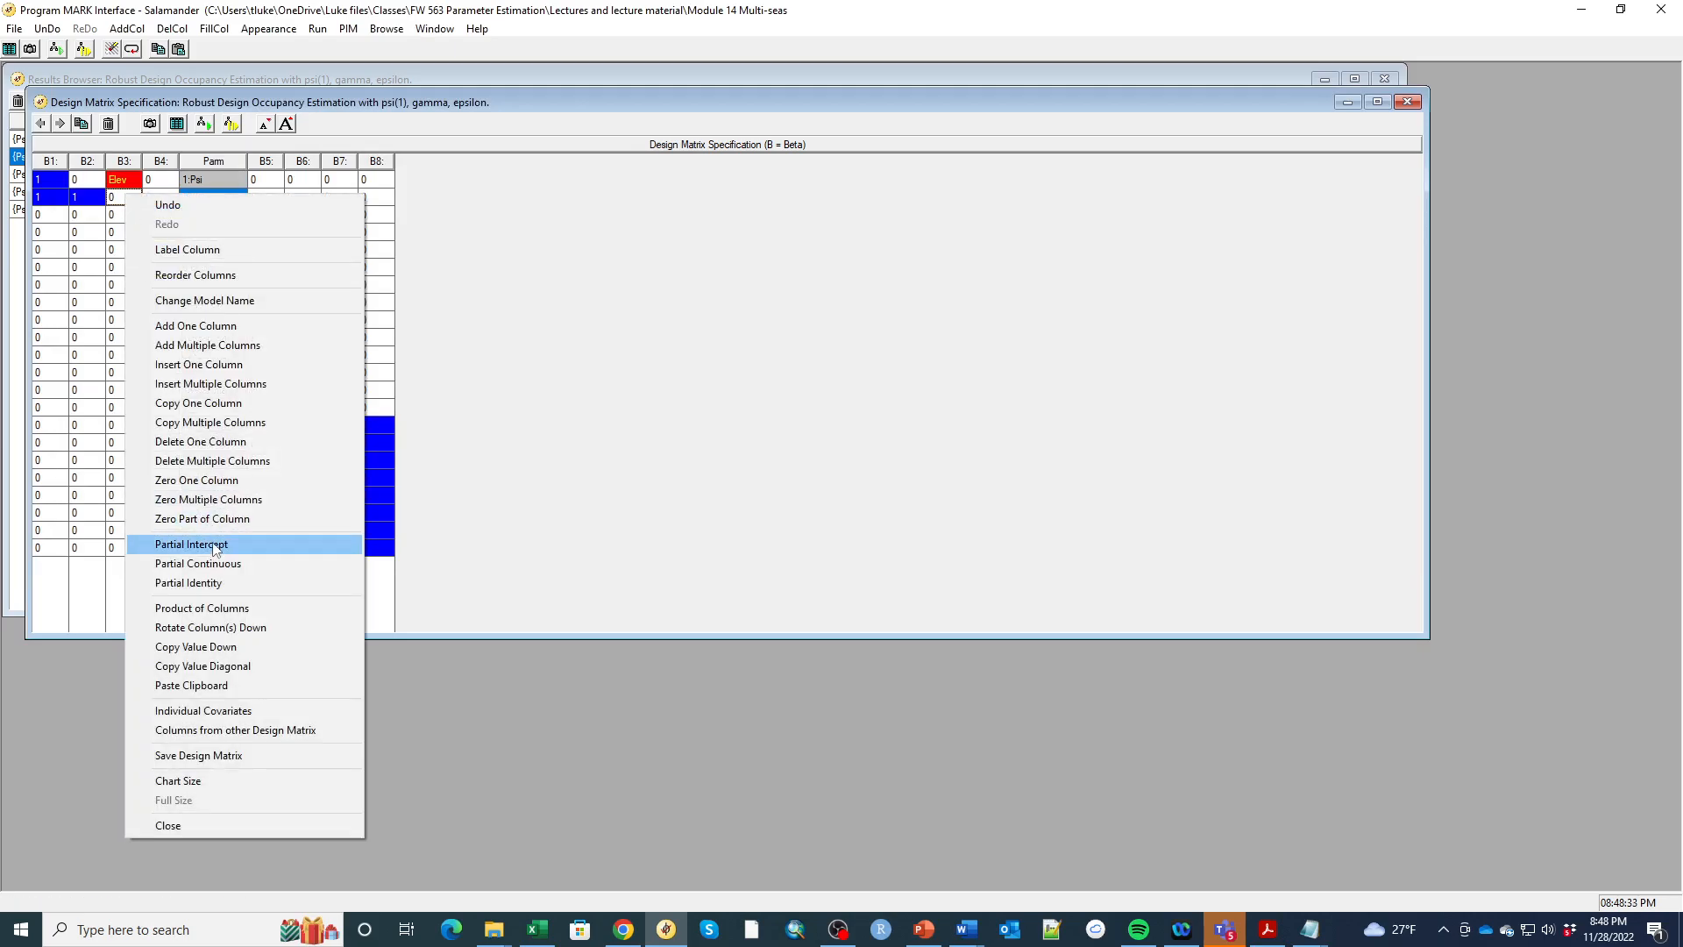
click(219, 710)
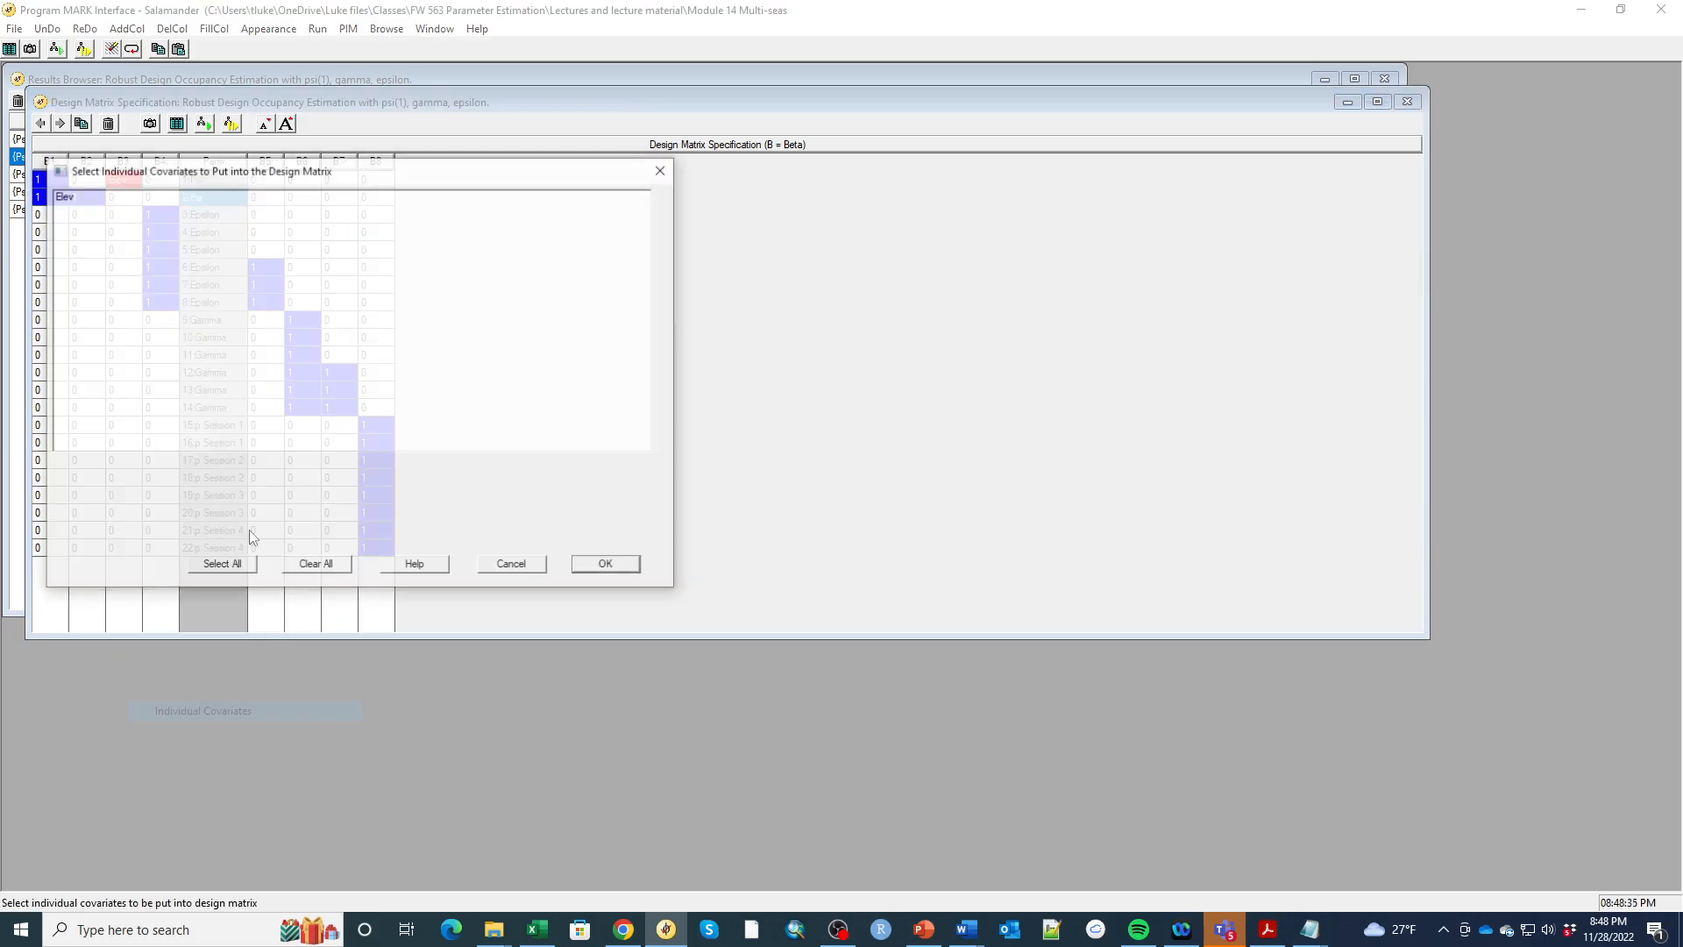
click(67, 197)
click(608, 565)
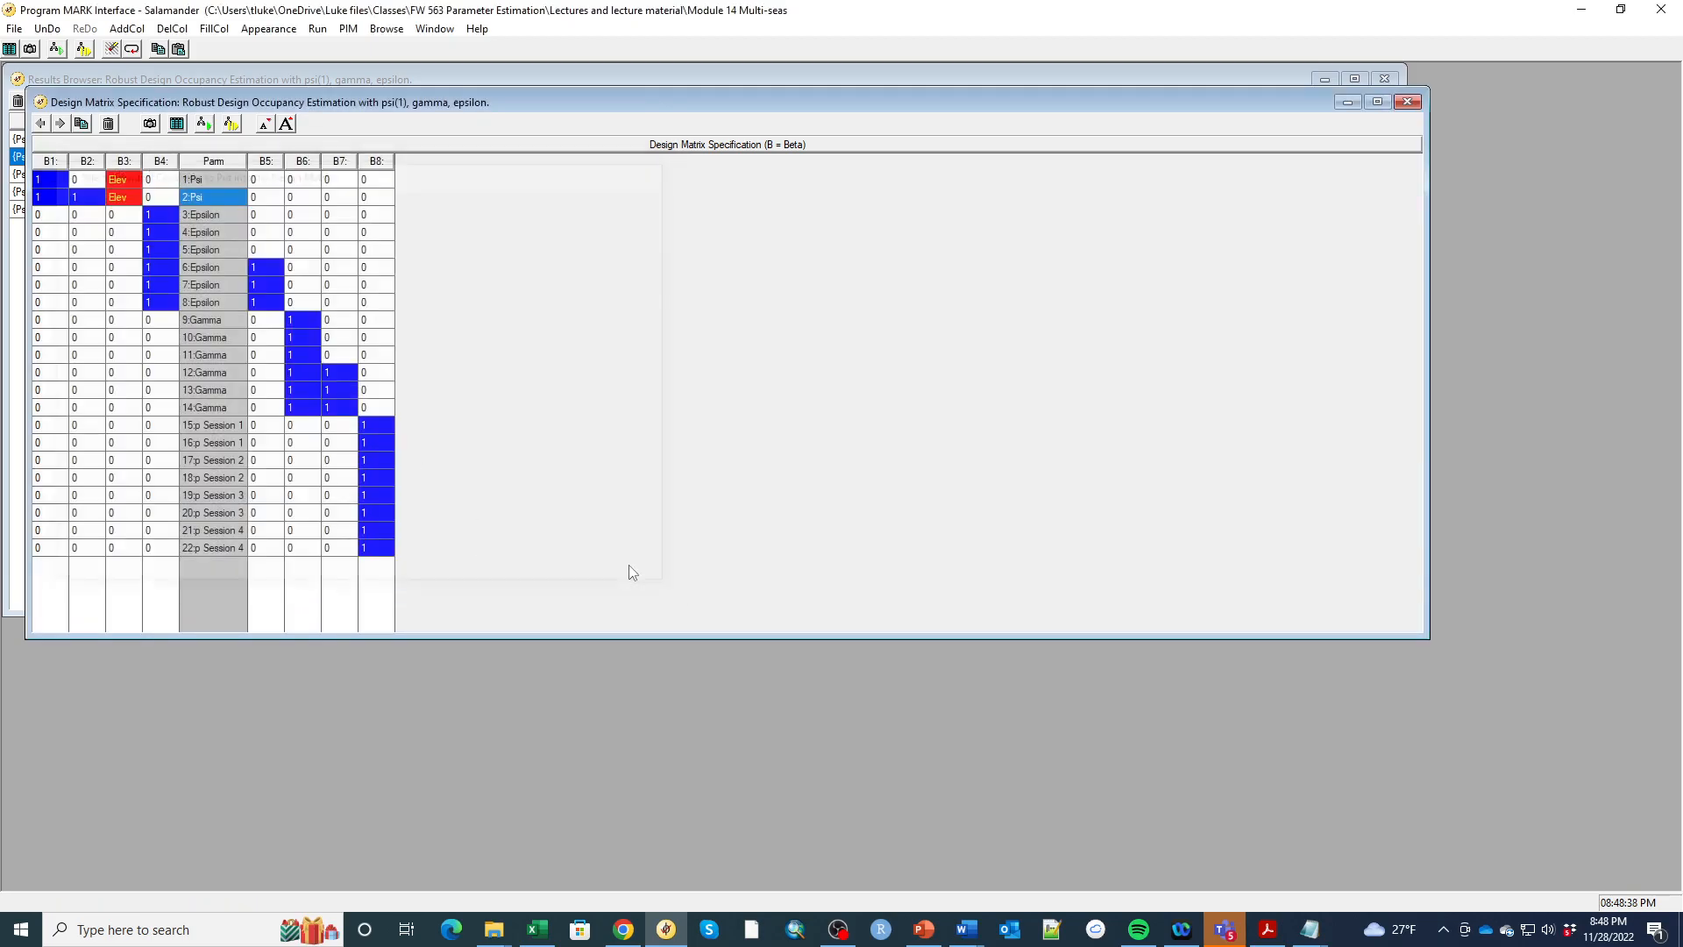
- Insert one blank column at B6 and enter the individual covariate Elev in its Epsilon row 3
click(307, 268)
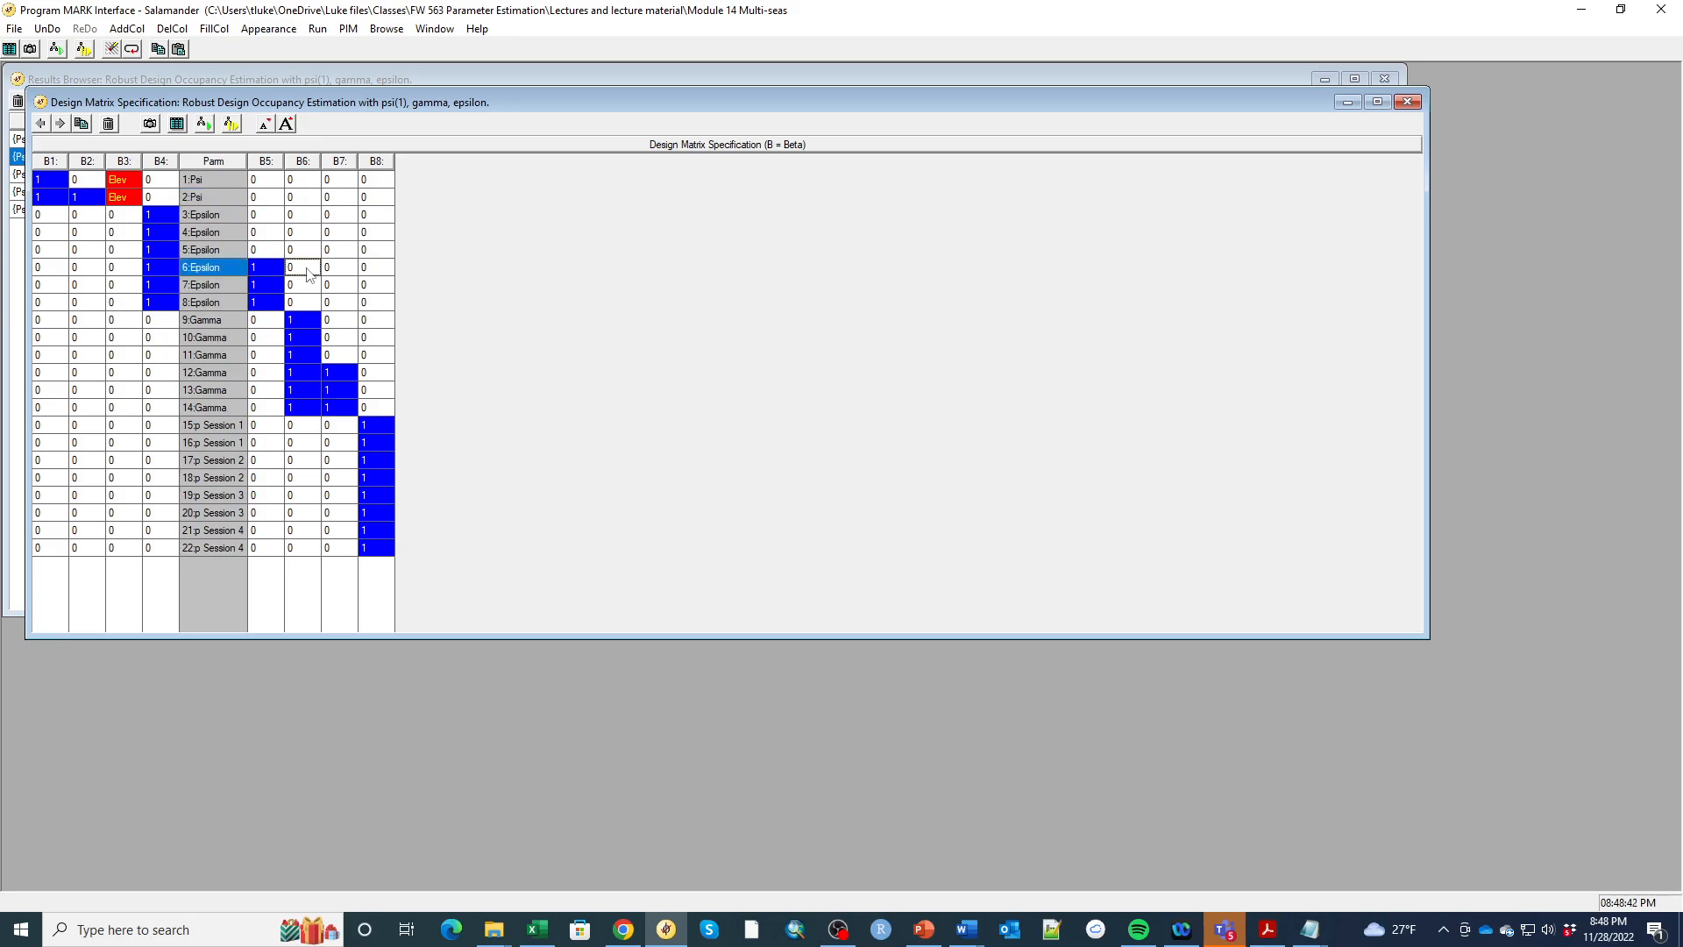
right_click(307, 271)
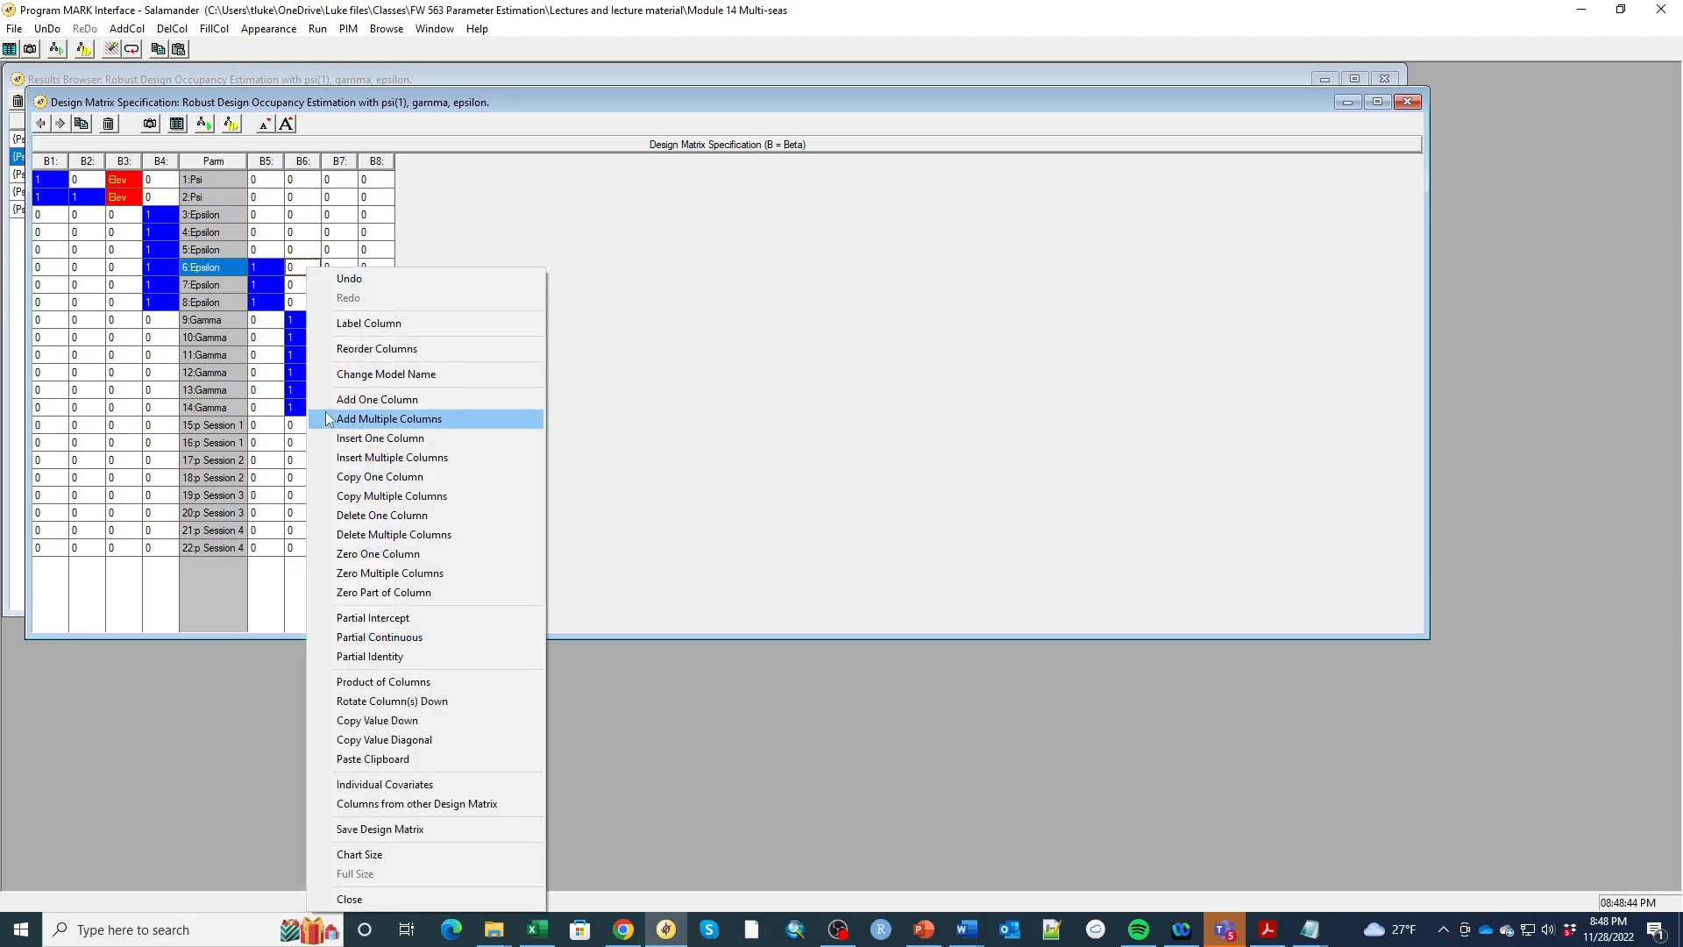
click(337, 438)
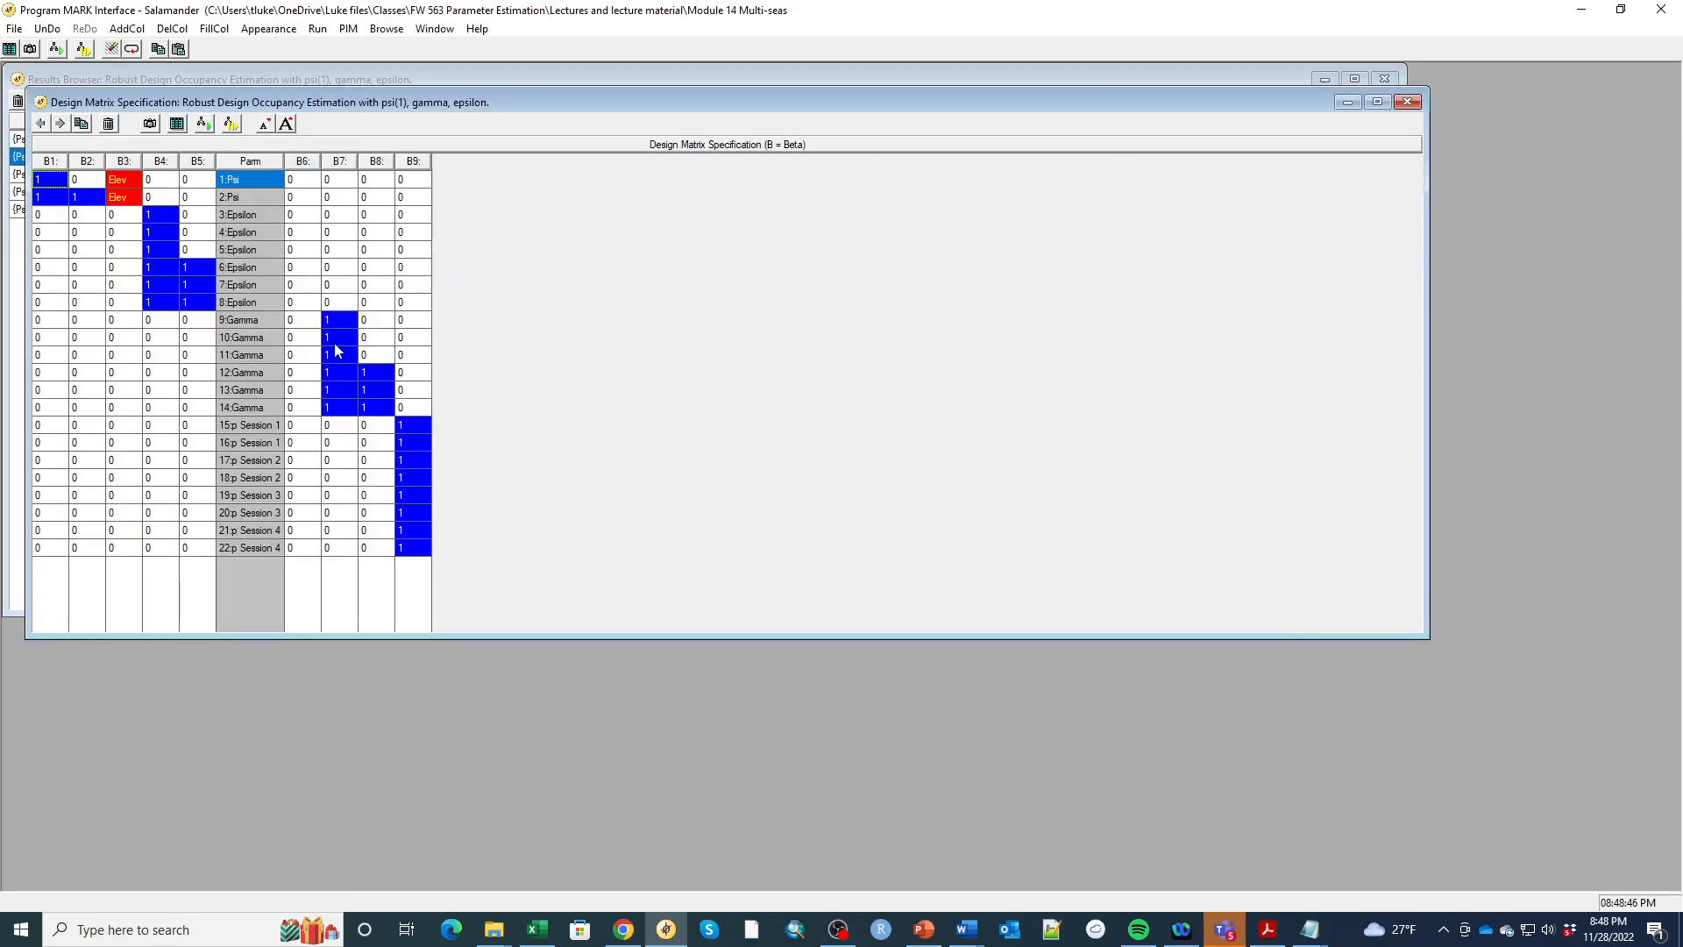
click(304, 218)
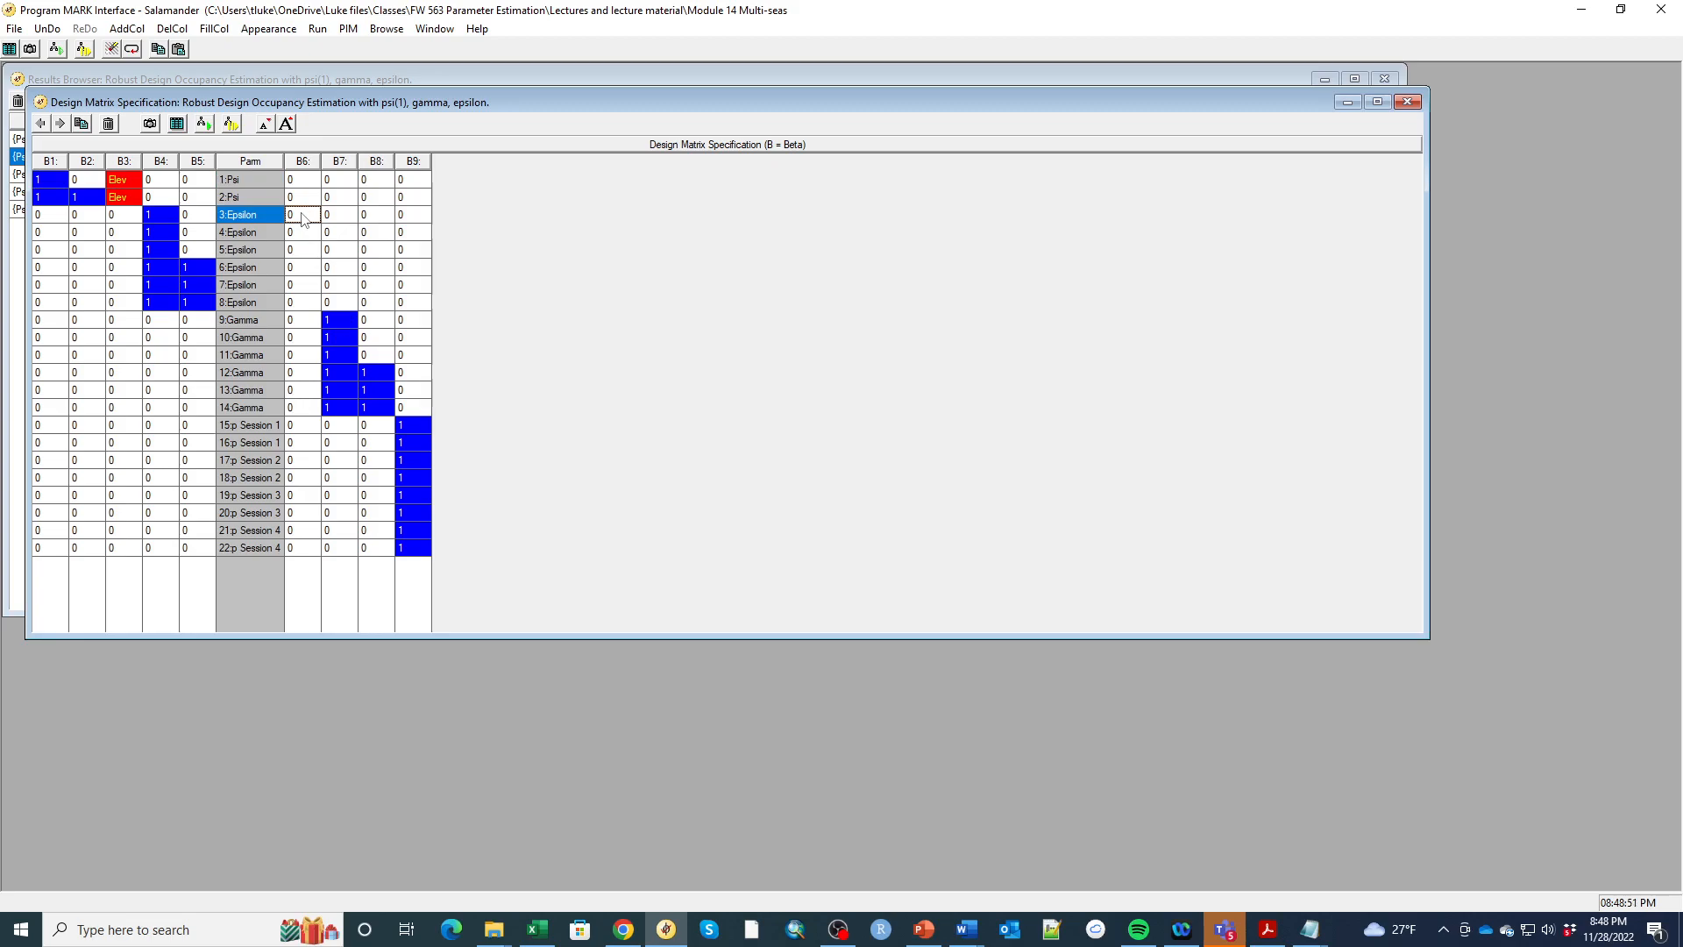
right_click(303, 213)
click(372, 733)
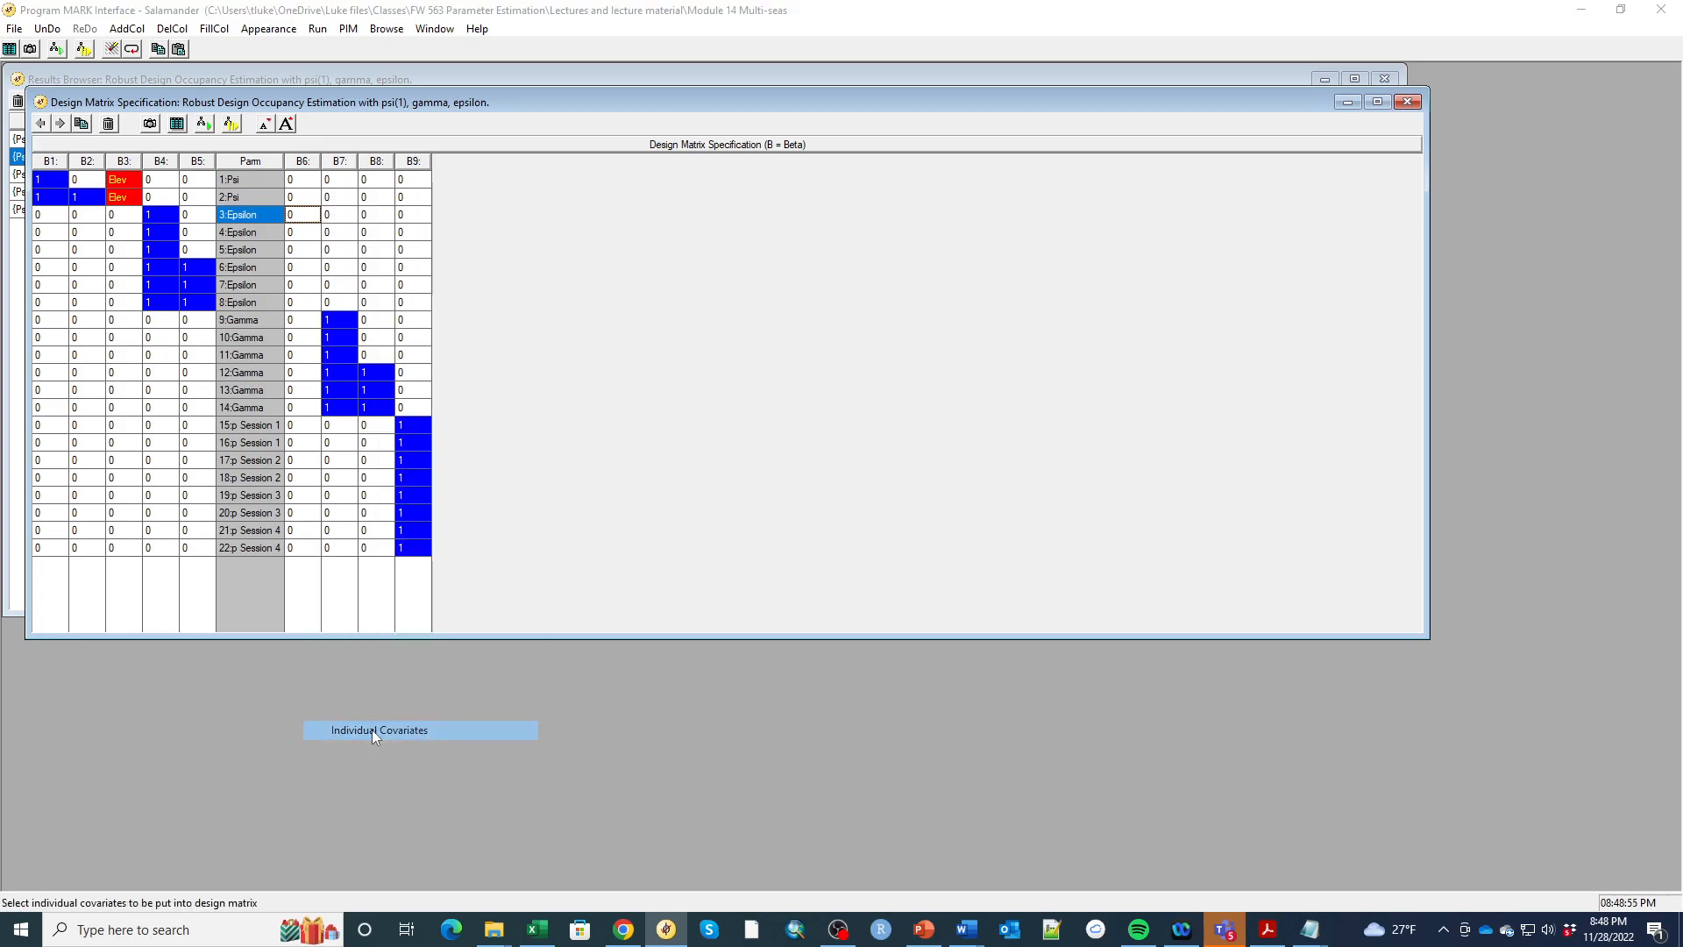
click(75, 196)
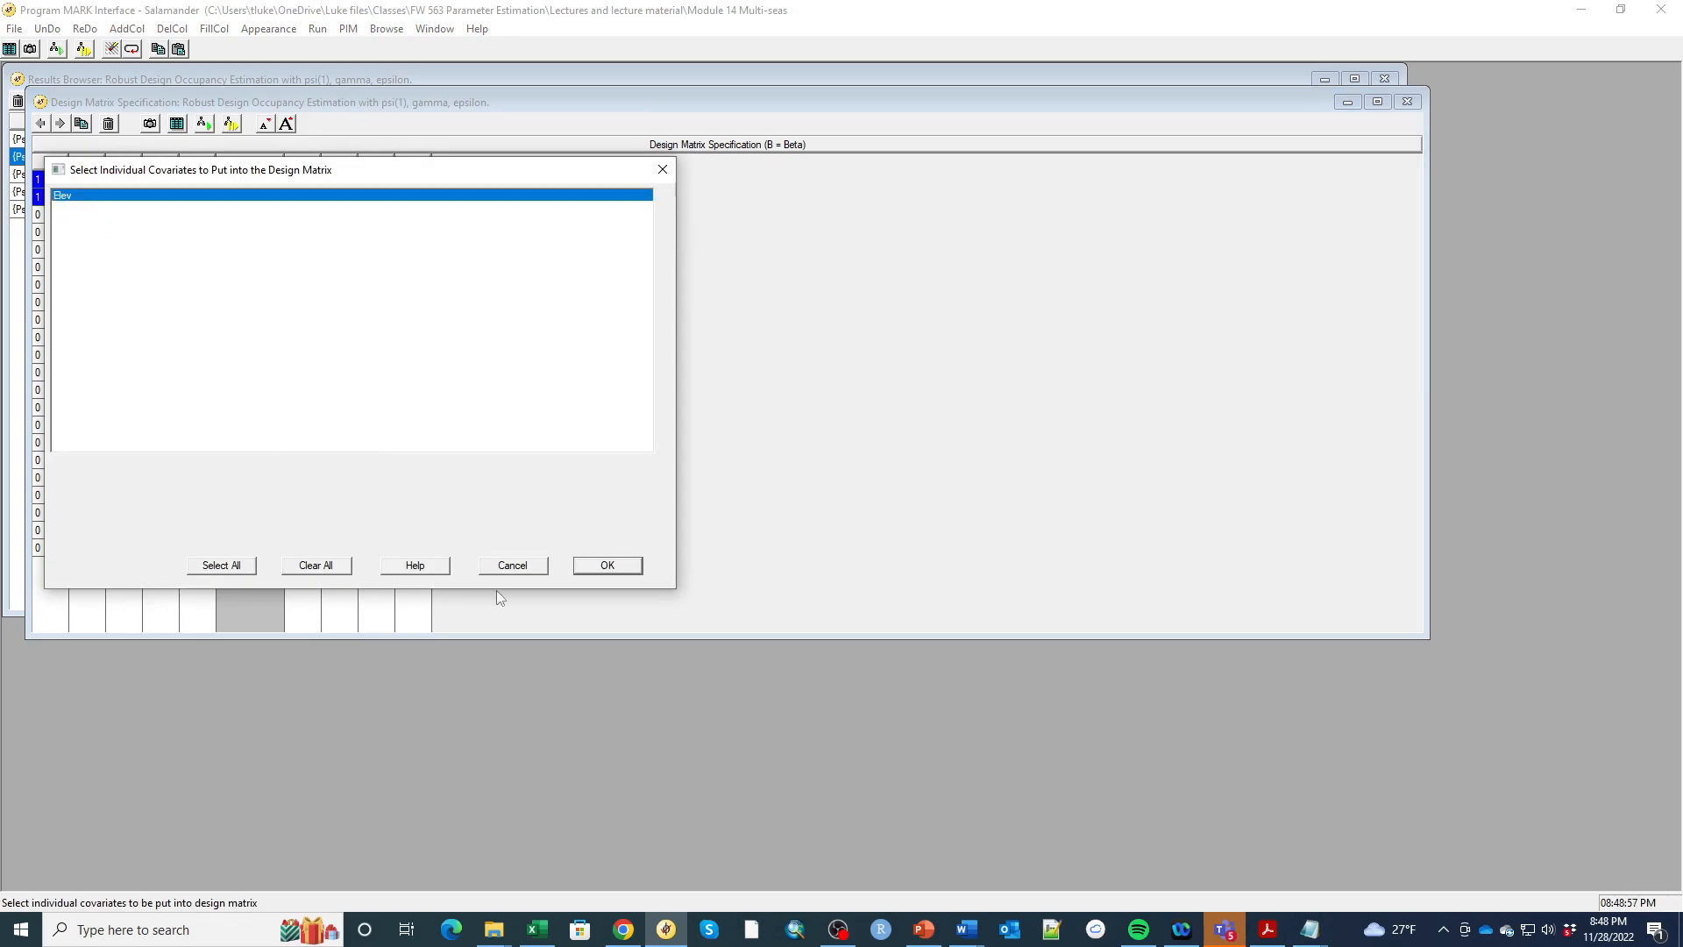
click(608, 565)
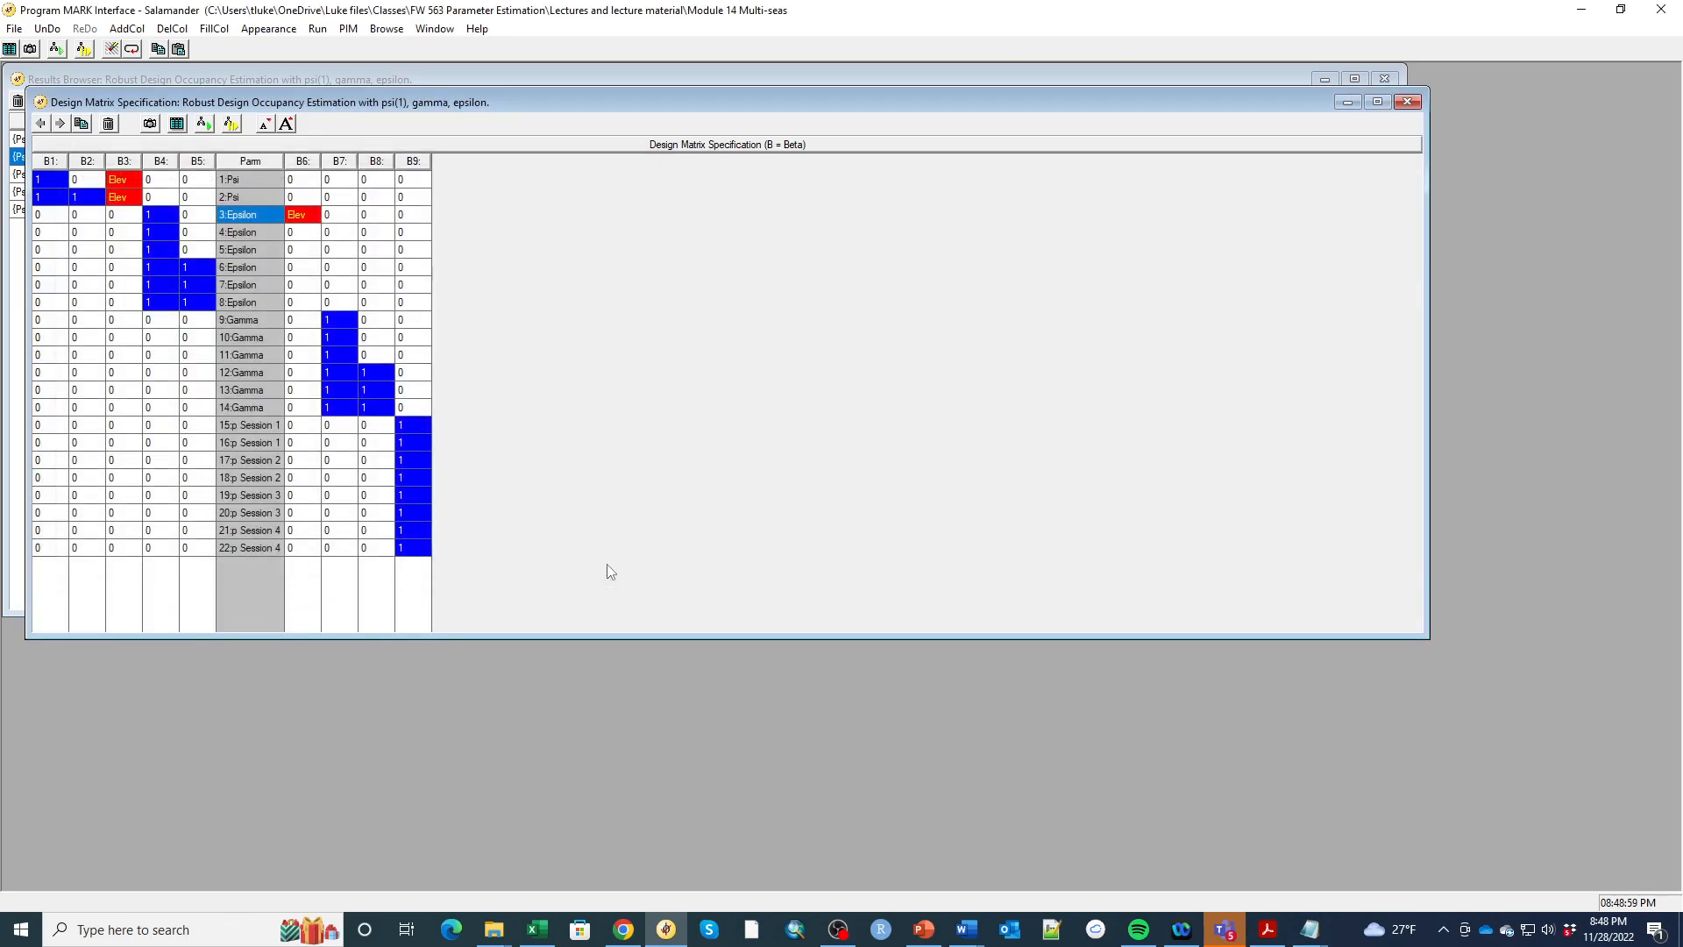
- Copy the Elev value in column B6 down across 6 rows to cover Epsilon rows 3 to 8
right_click(311, 218)
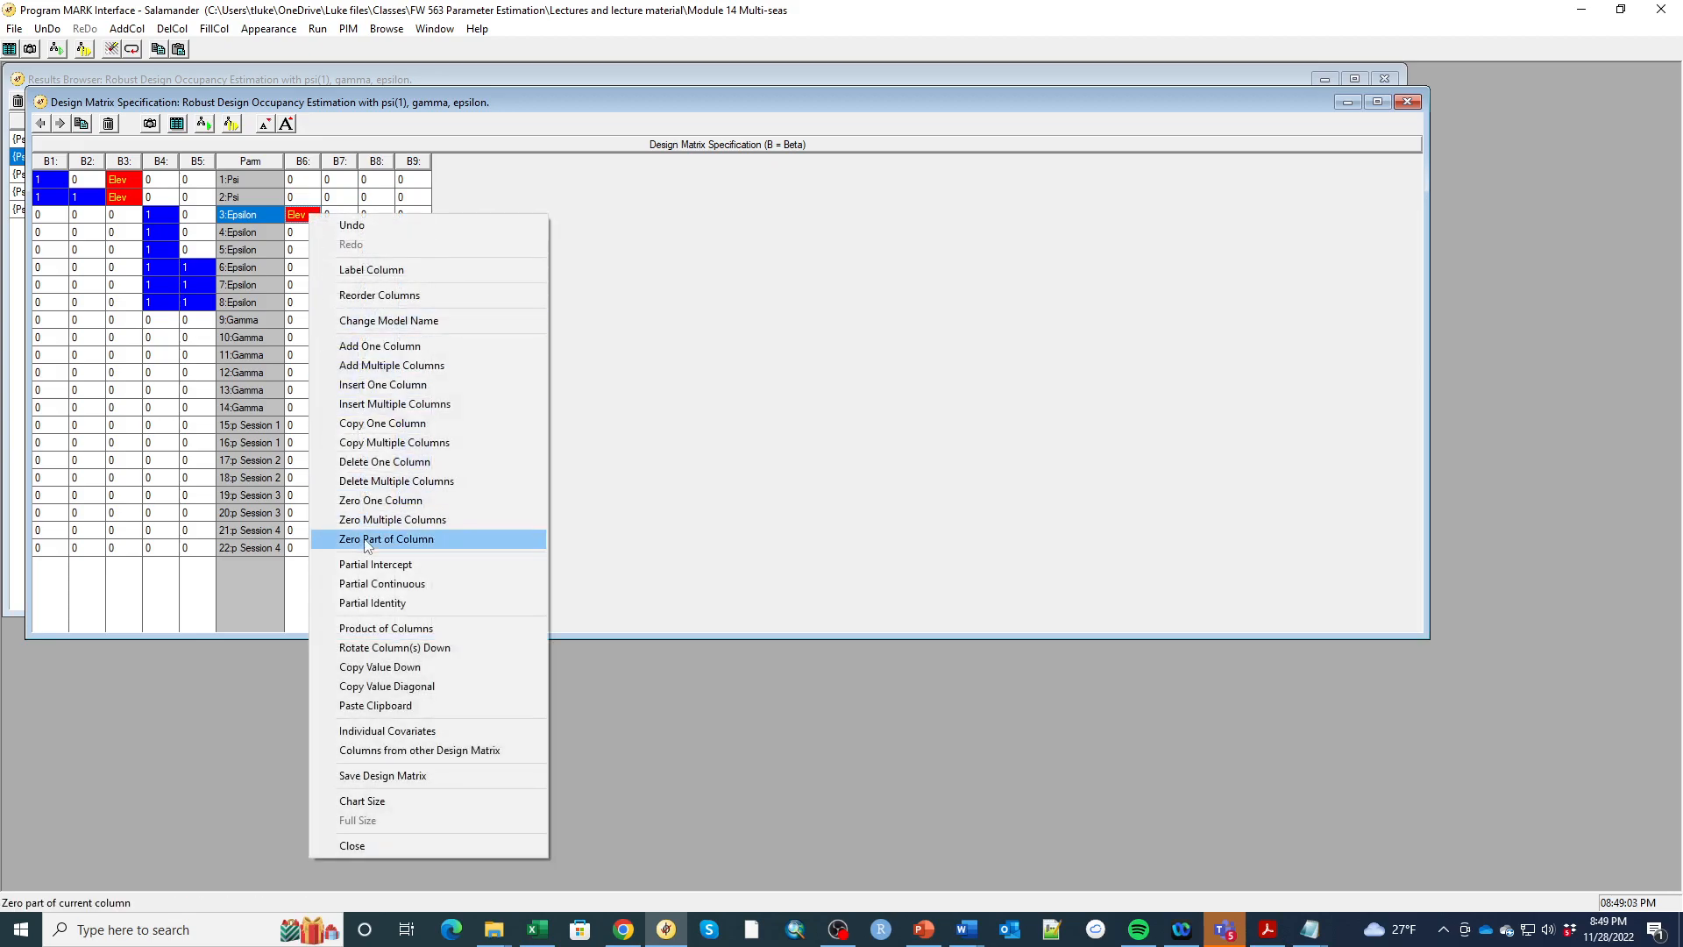
click(396, 667)
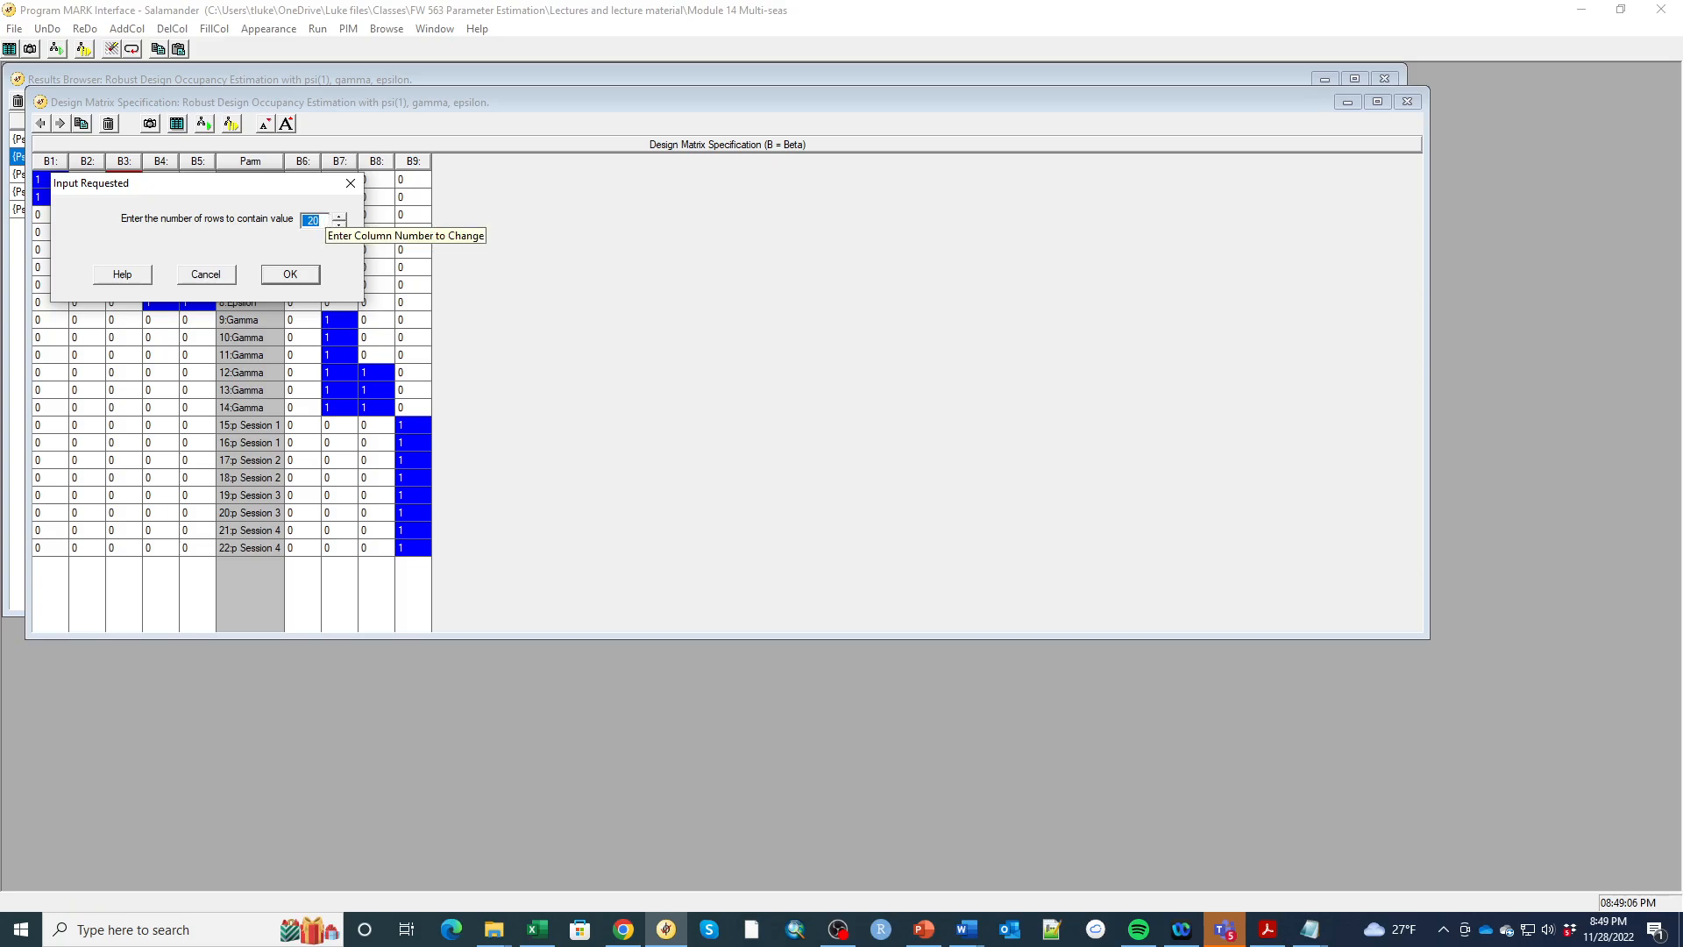
text(6)
click(291, 275)
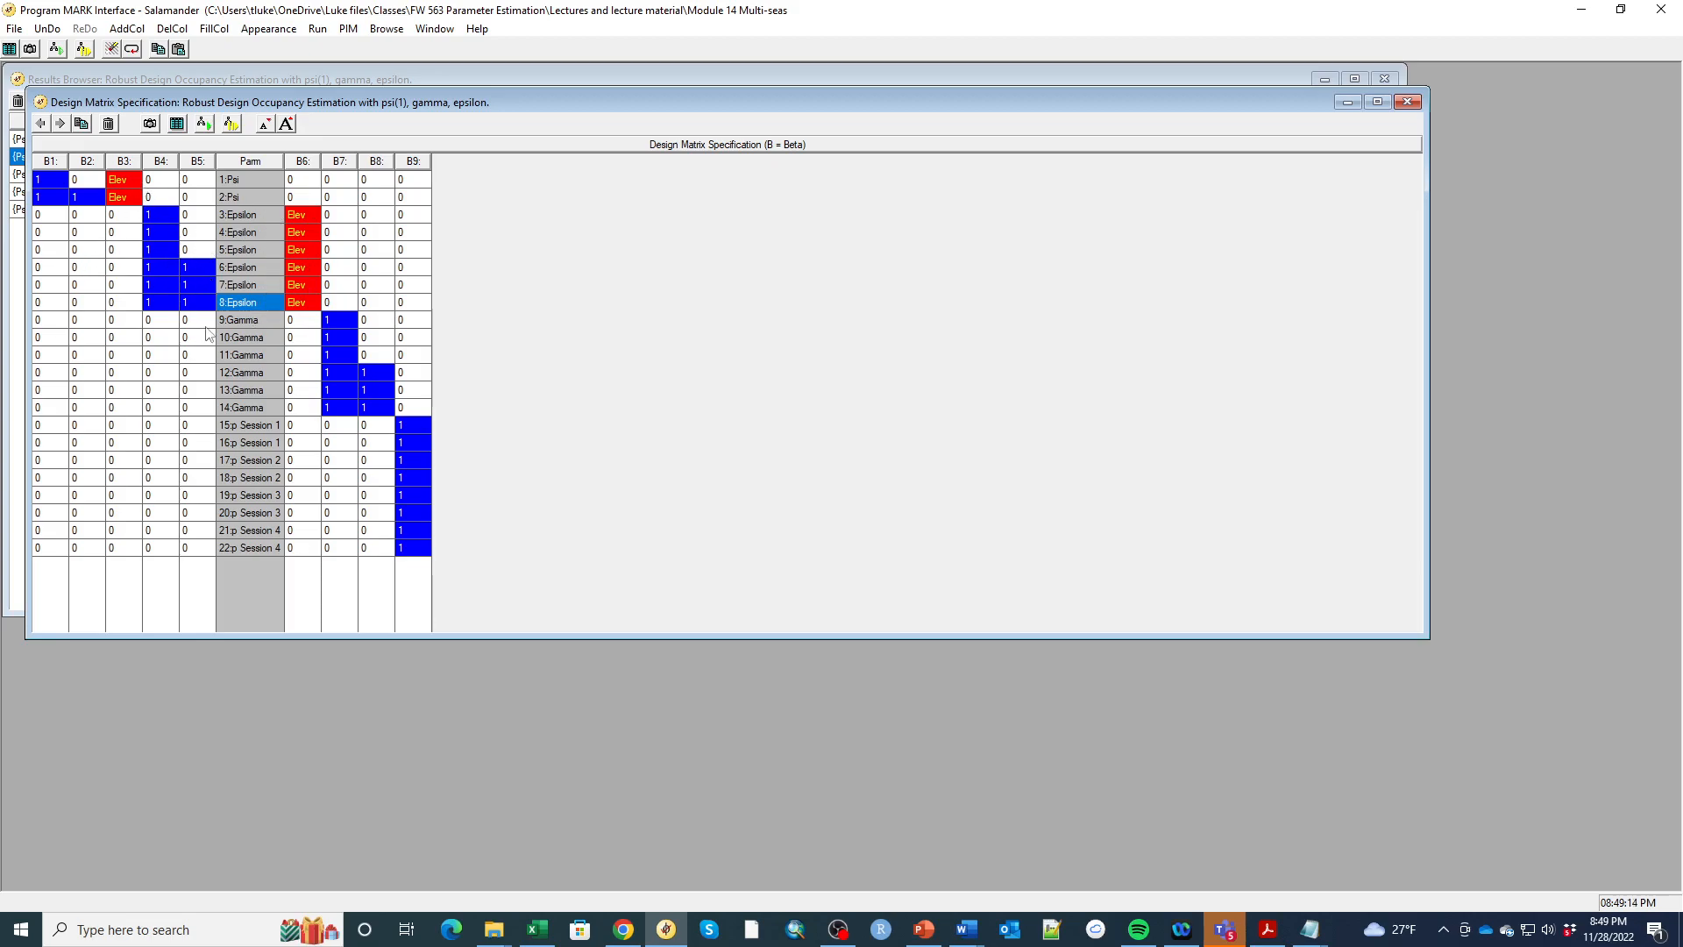
- Insert one blank column at B9 of the design matrix and enter the individual covariate Elev in its Gamma row 9
click(414, 374)
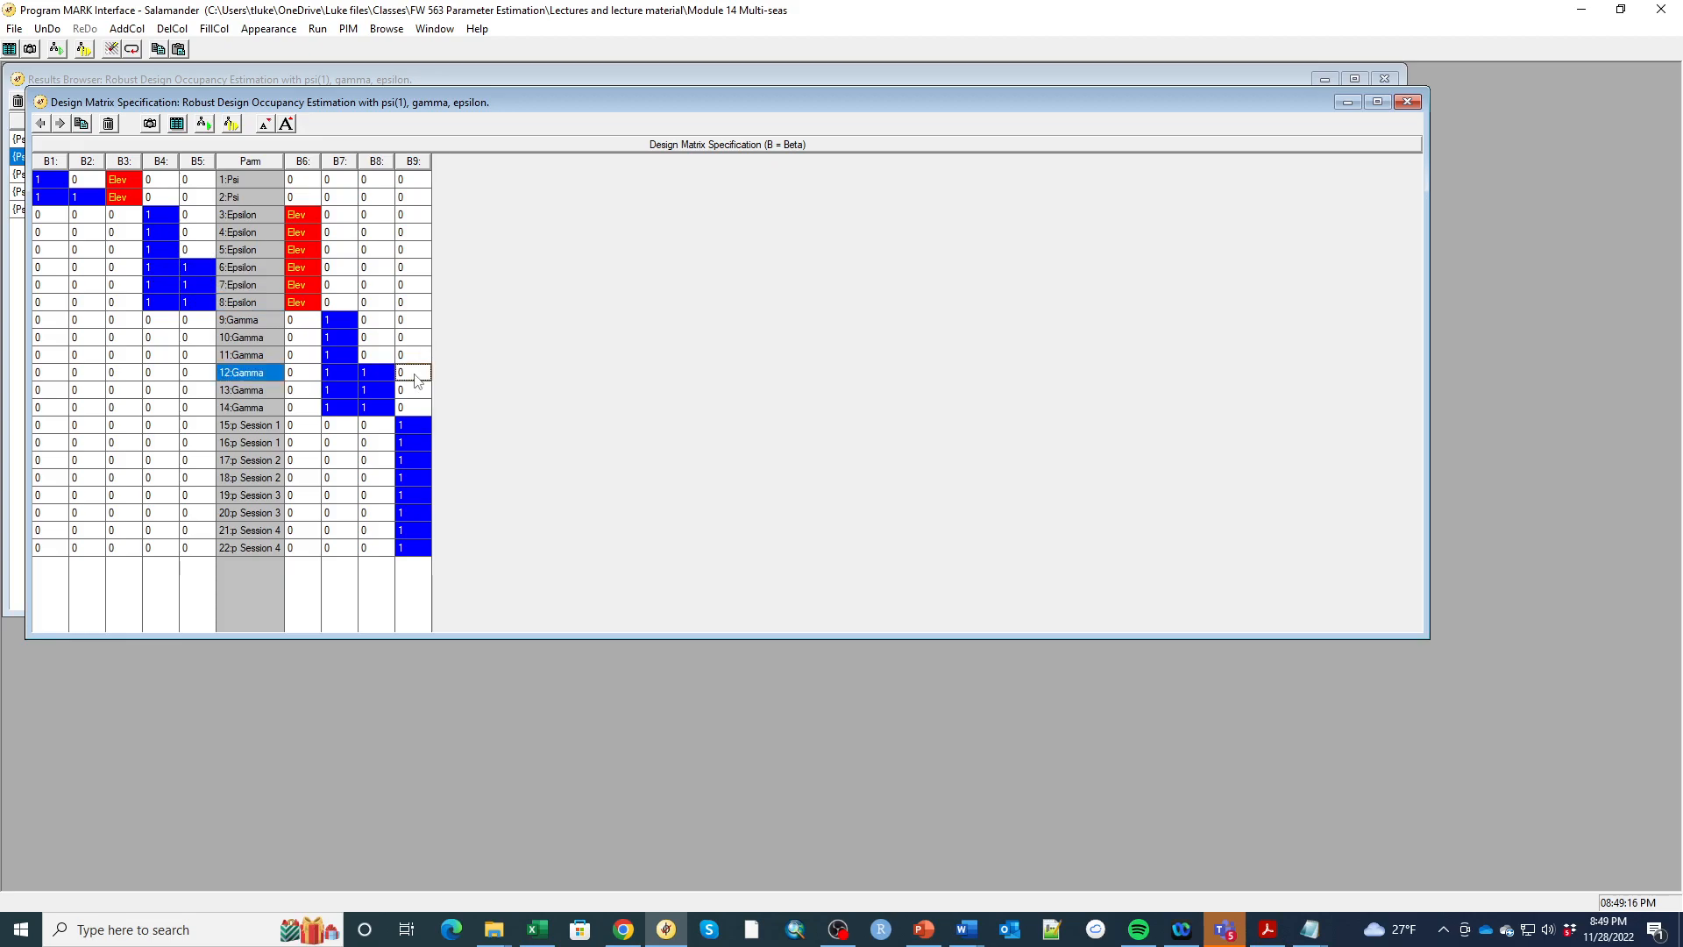
right_click(414, 374)
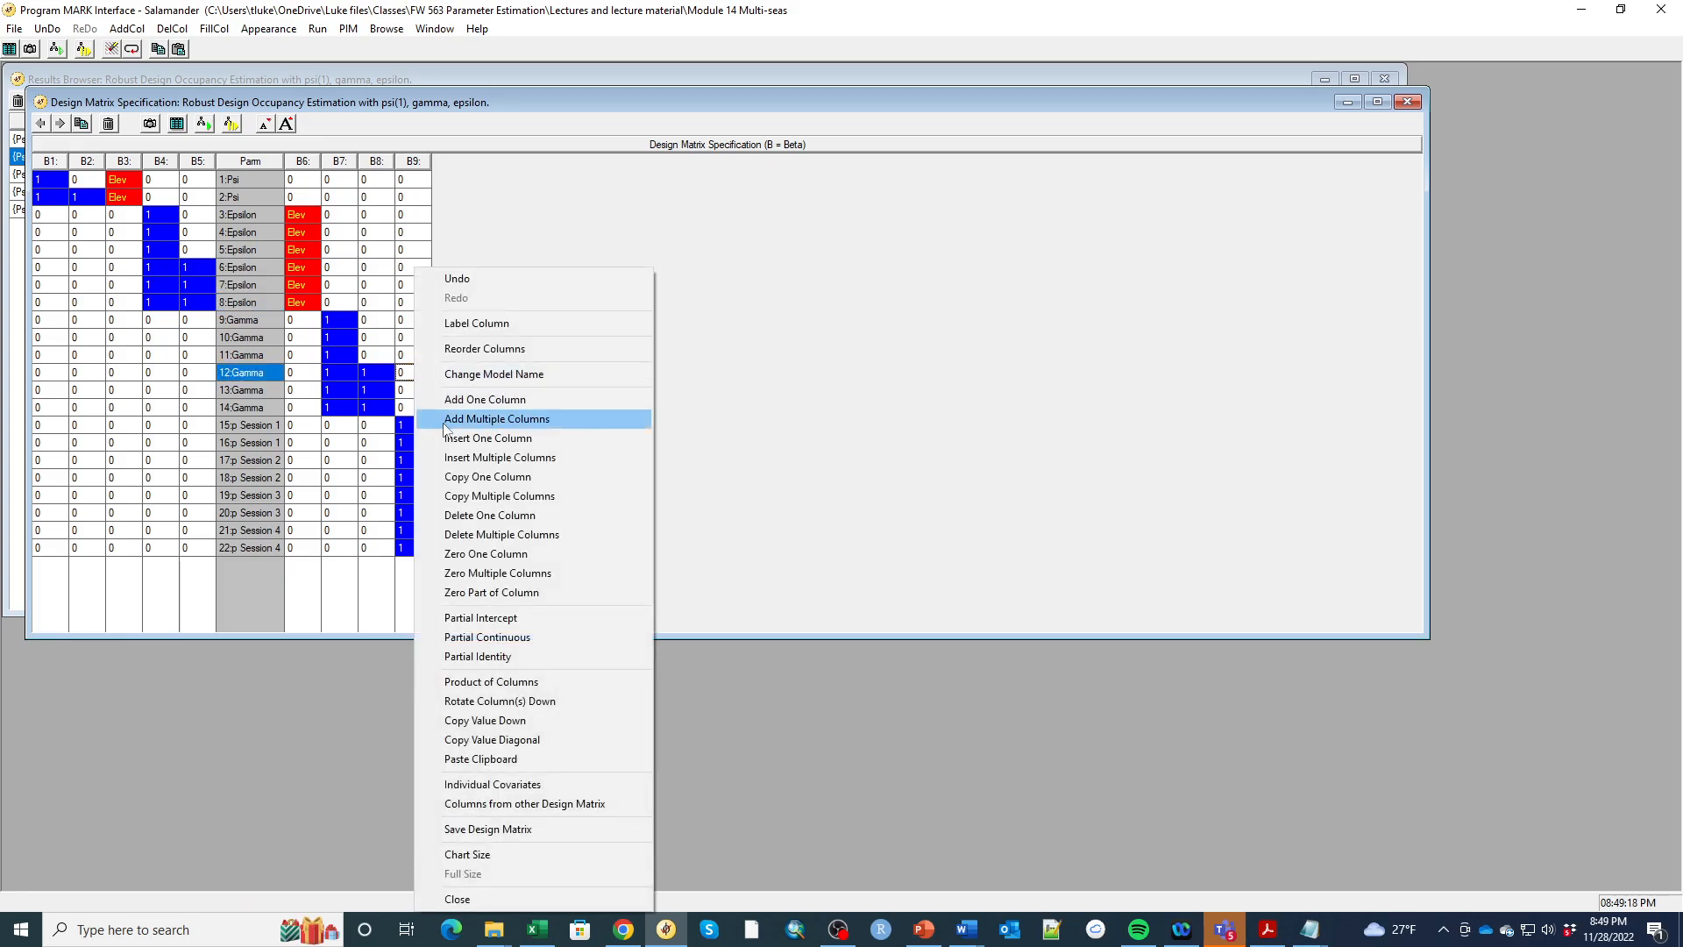
click(445, 438)
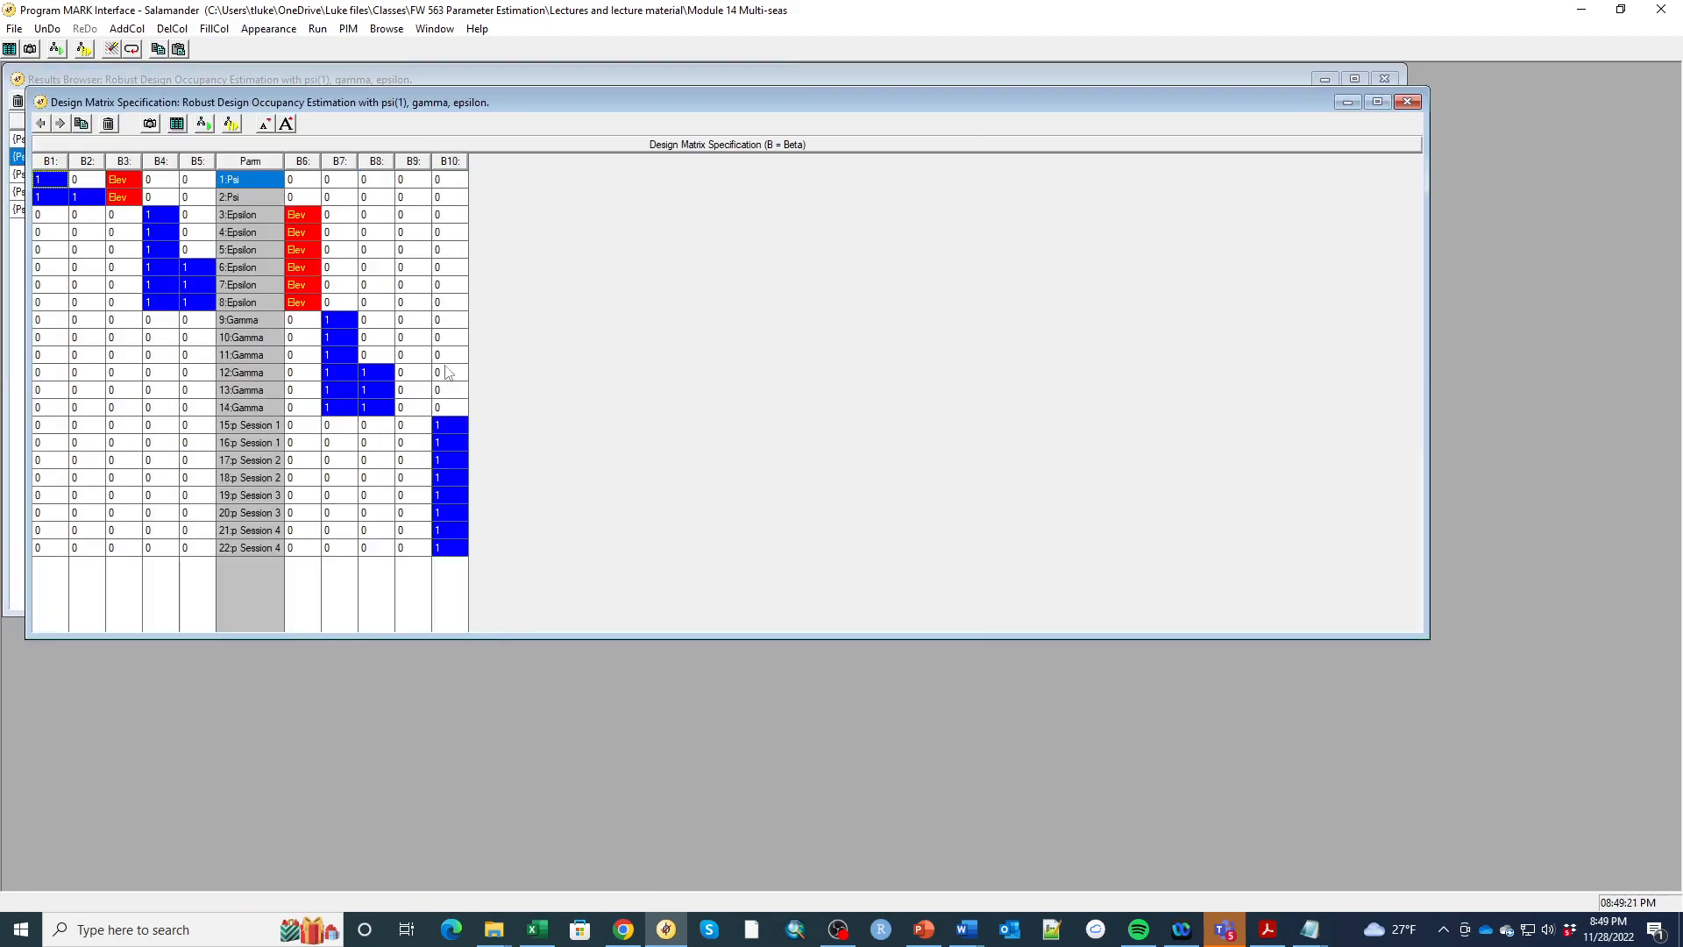
click(419, 322)
right_click(417, 324)
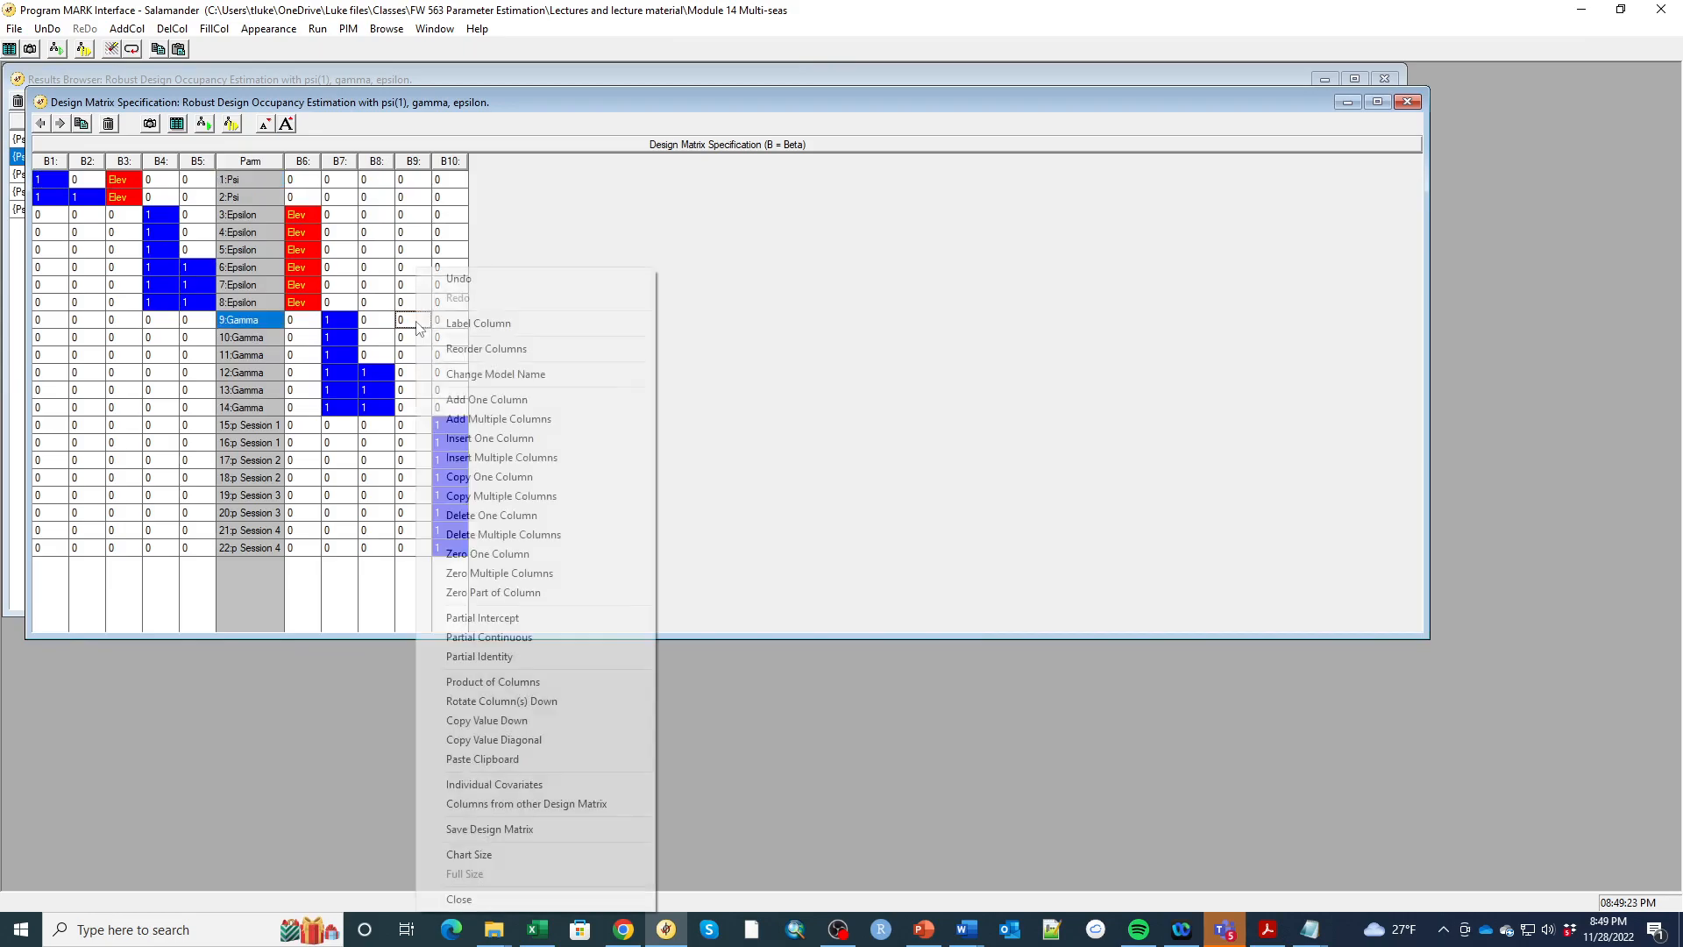
click(485, 784)
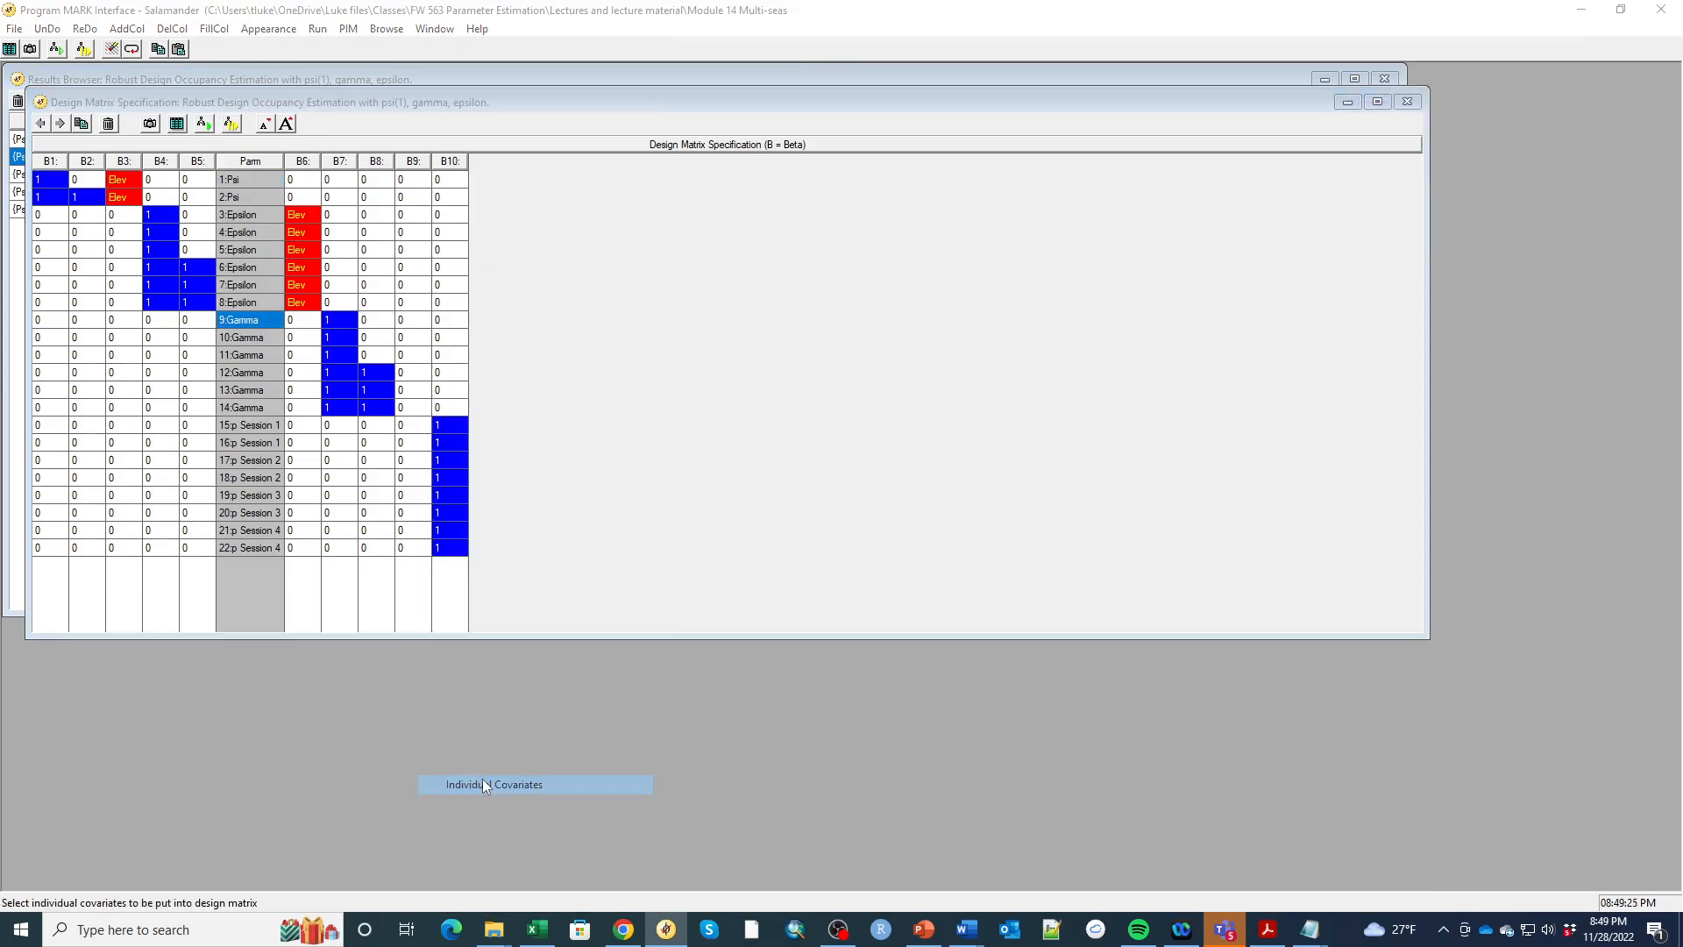
click(53, 196)
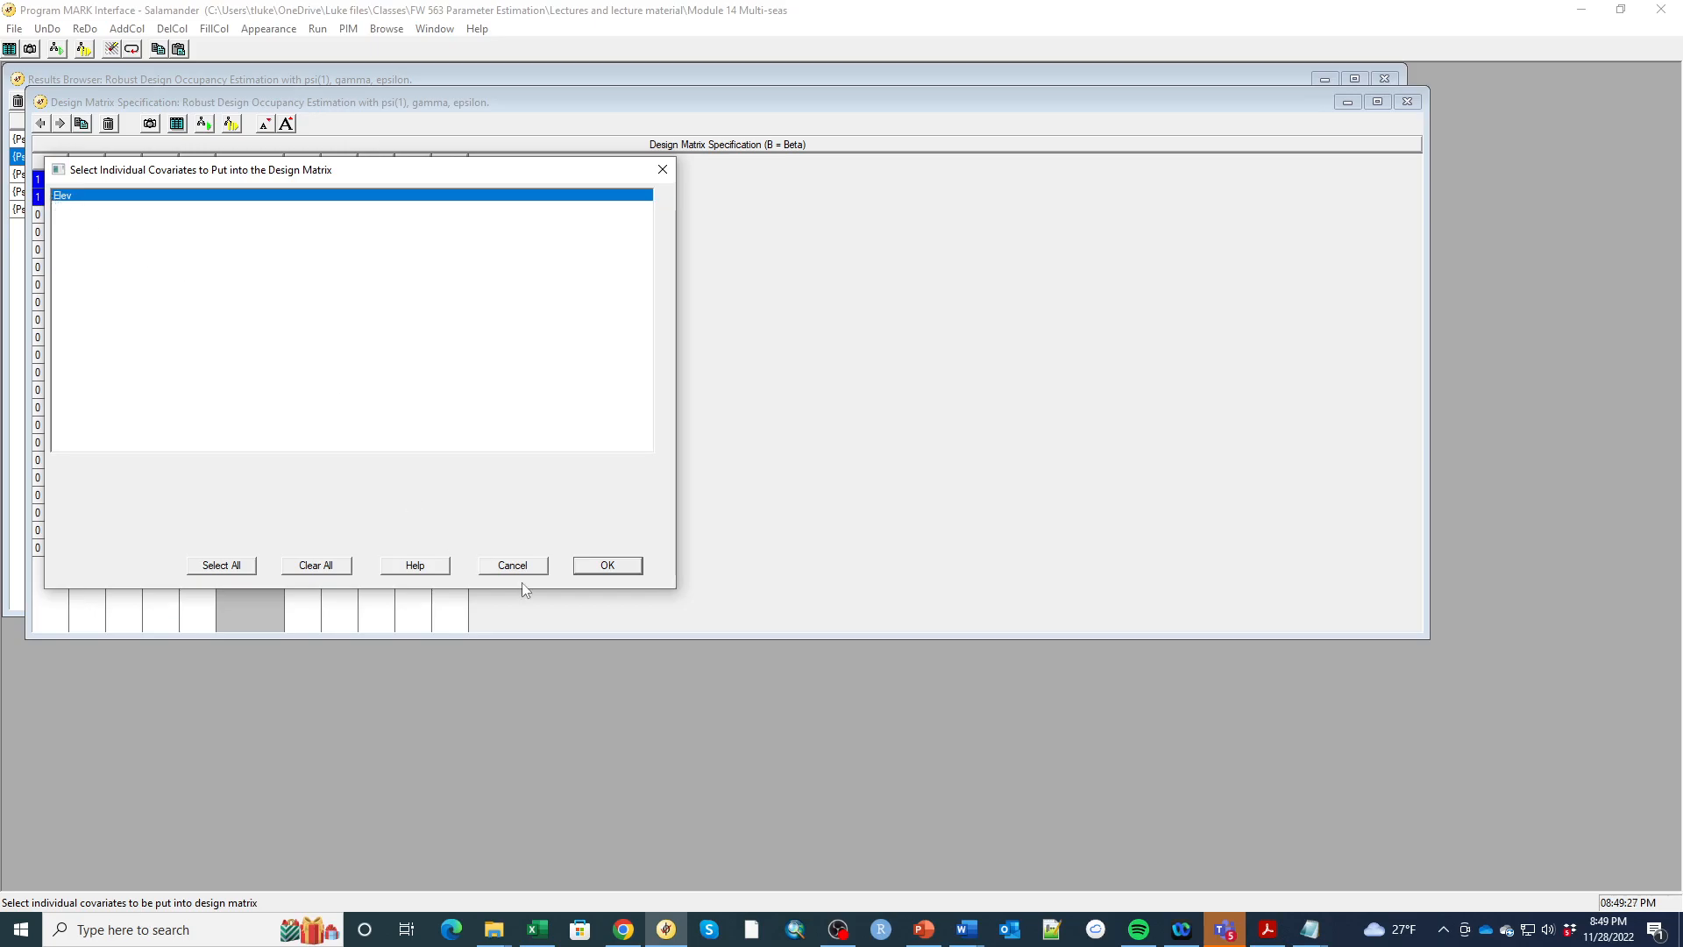
click(609, 566)
- Copy the Elev value in column B9 down across 6 rows to cover Gamma rows 9 to 14
right_click(407, 328)
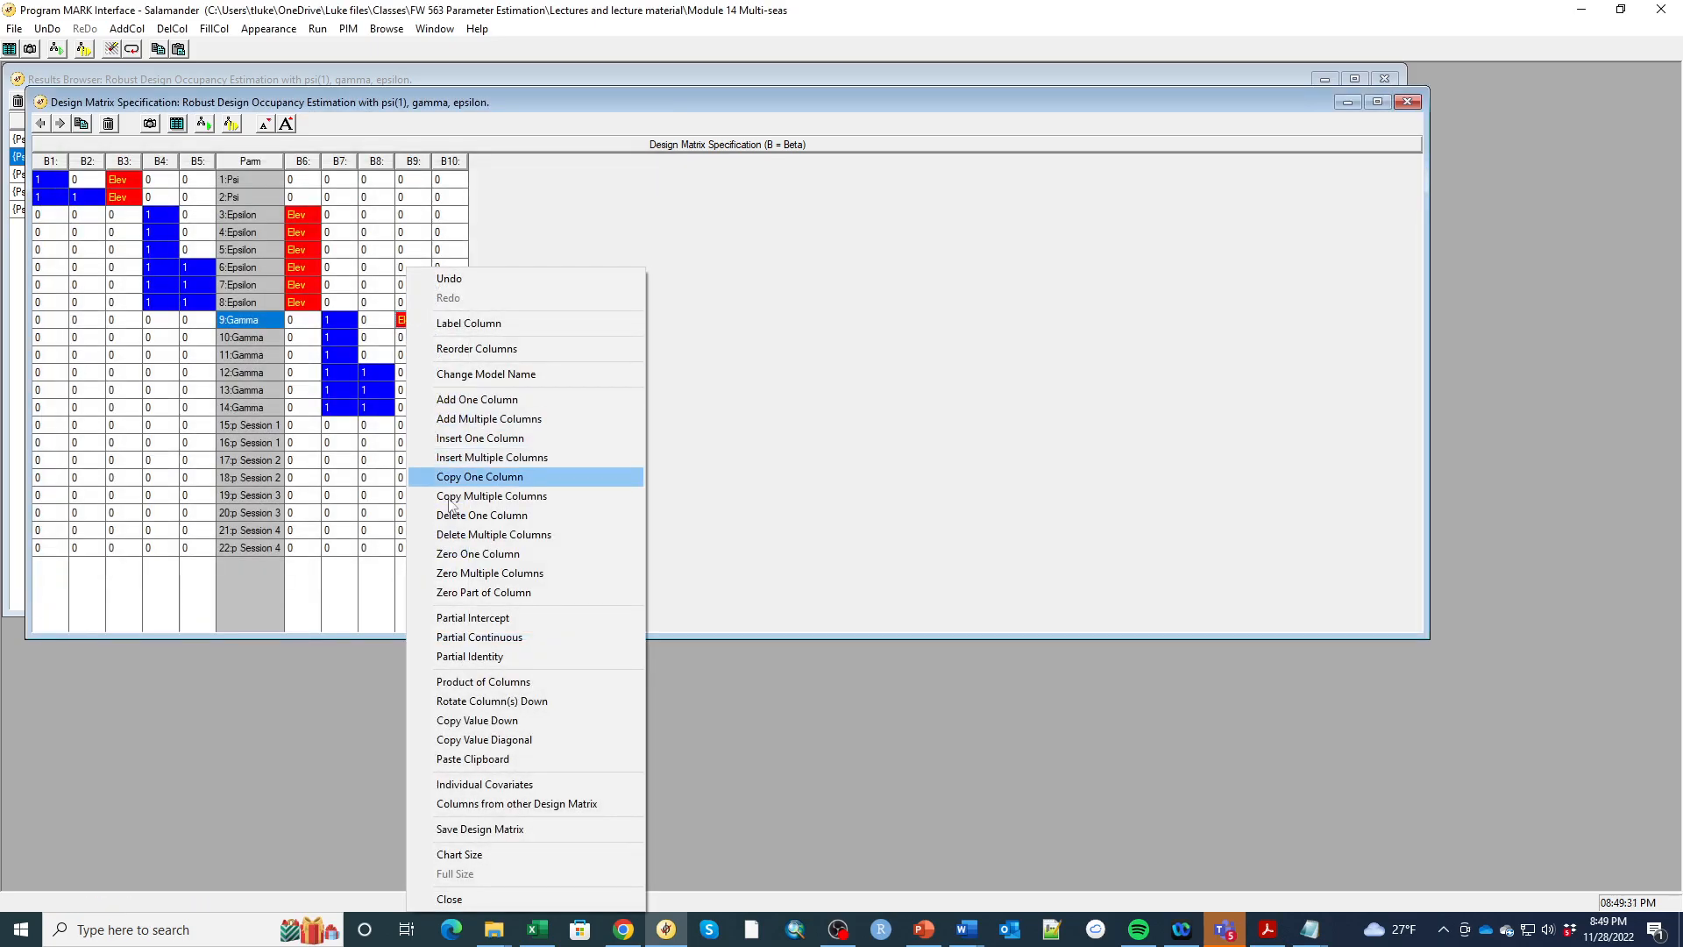
click(473, 720)
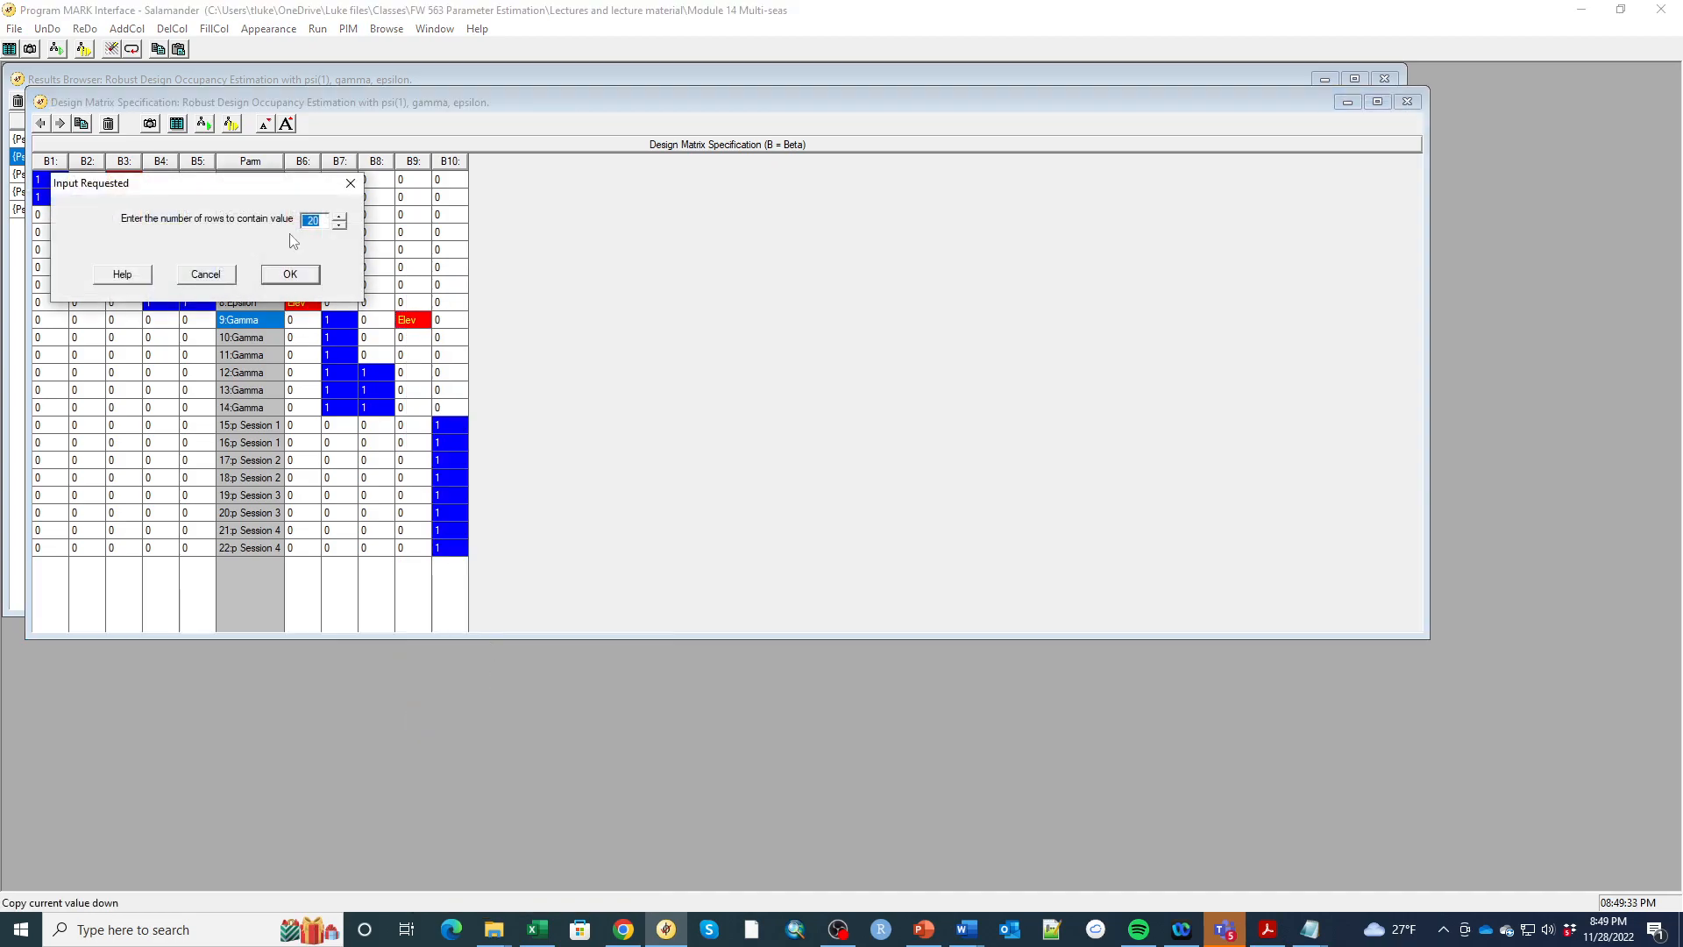
text(6)
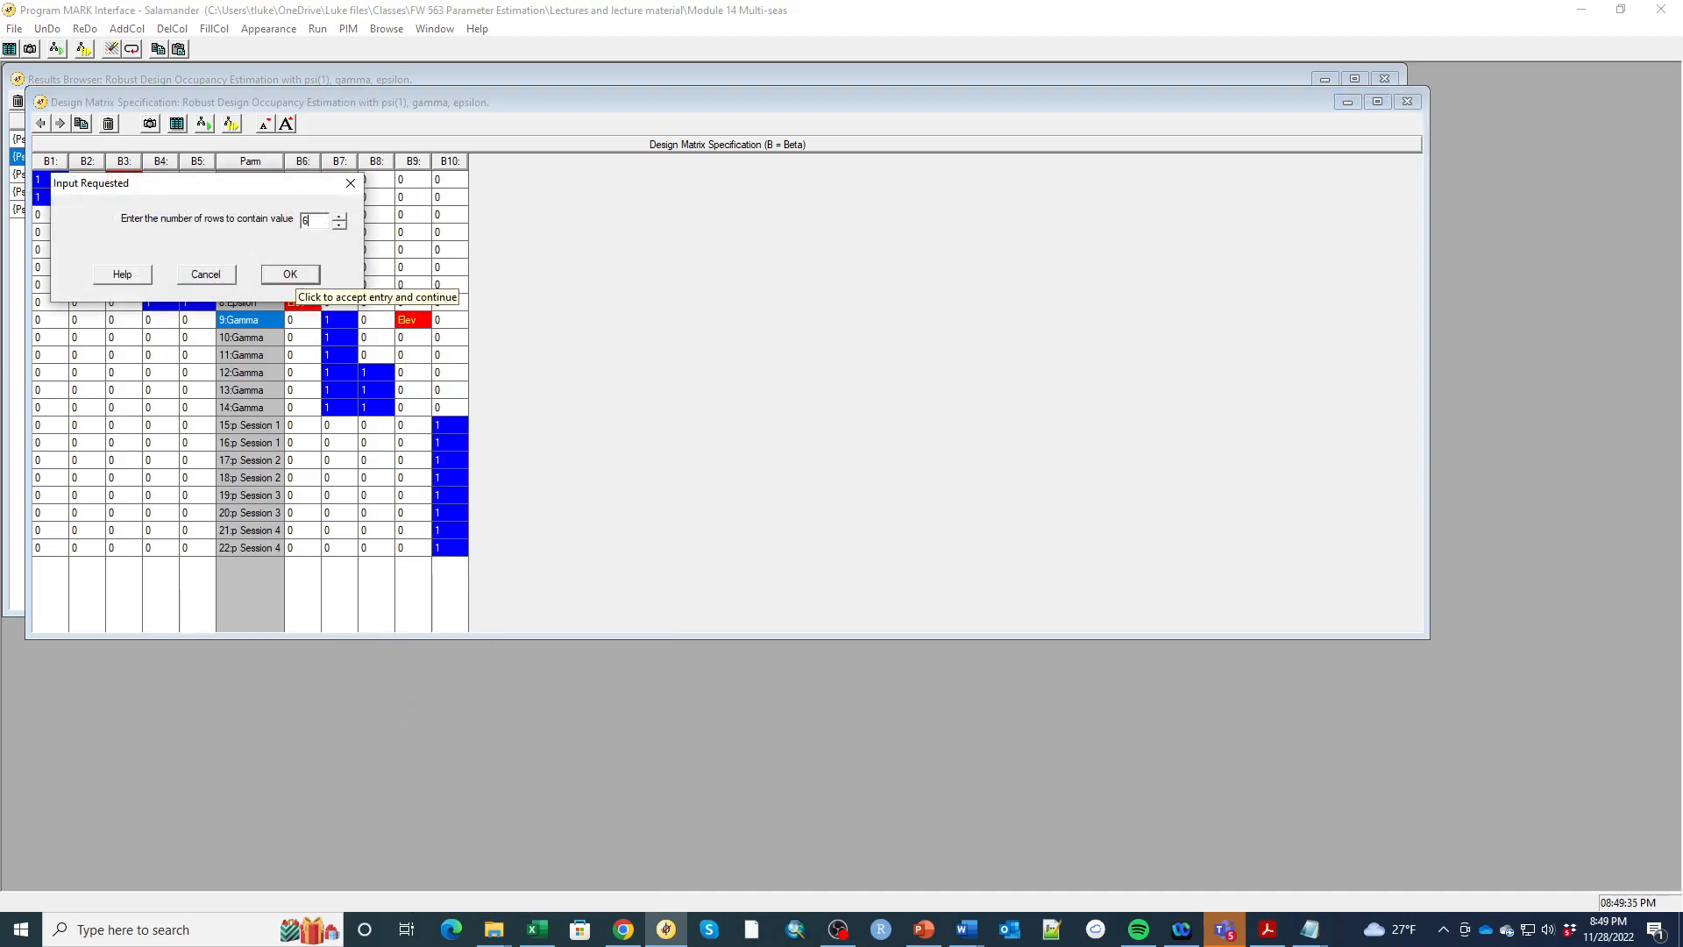
click(293, 276)
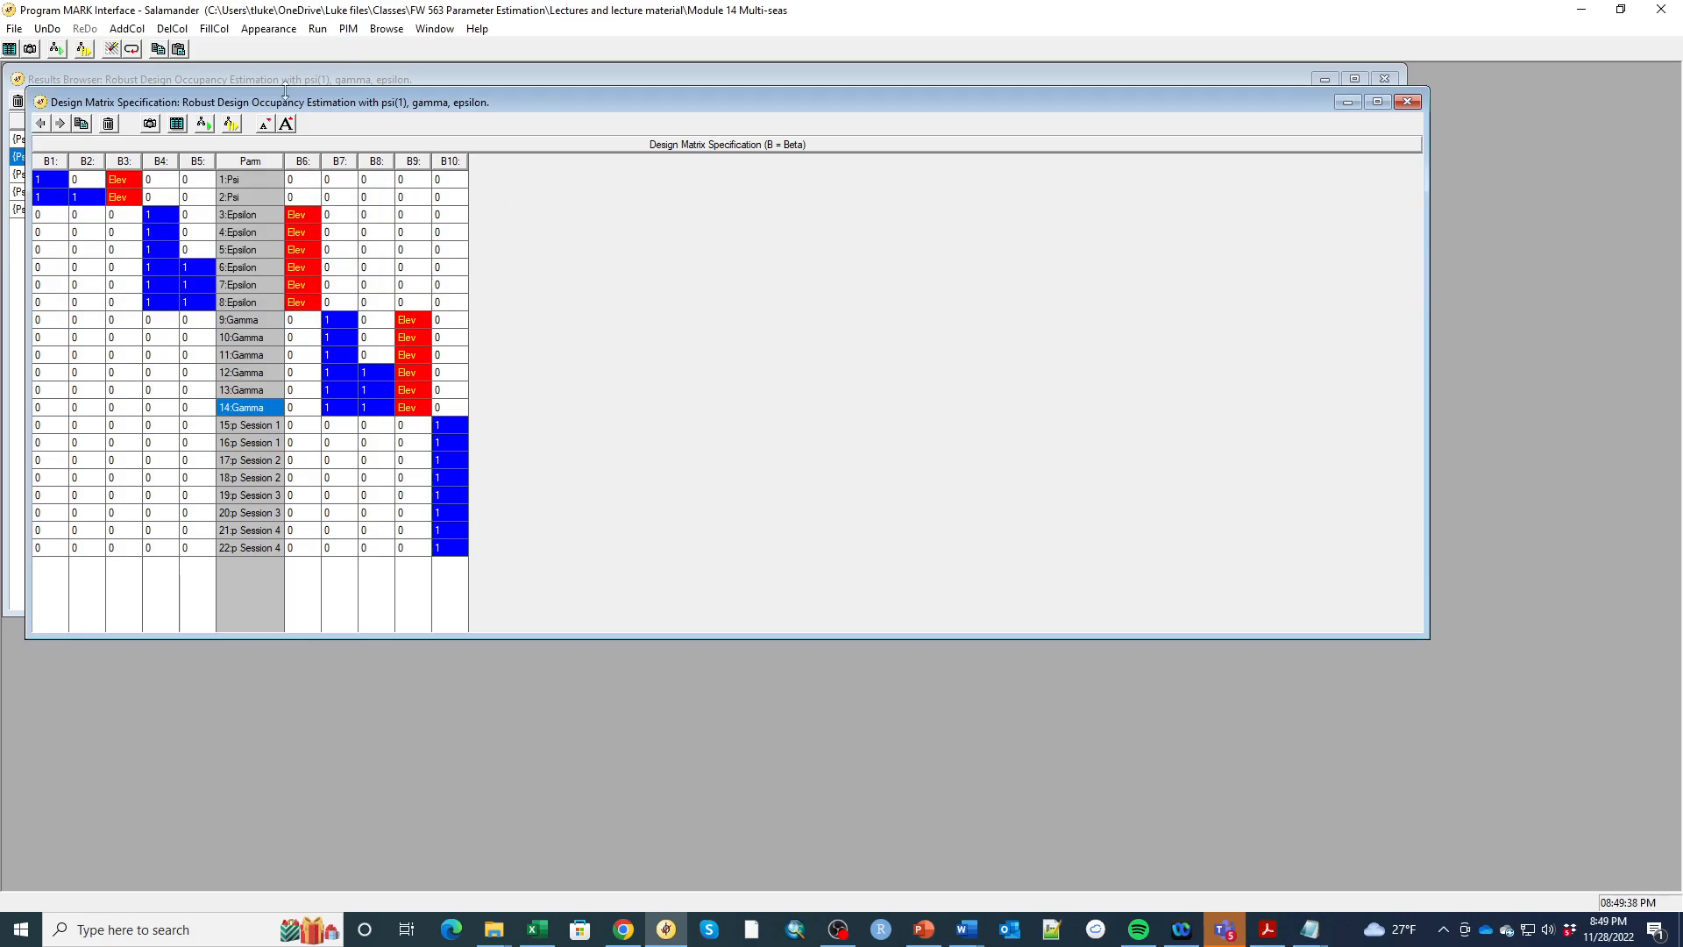
- Run the model under the name {Psi(strm+Elev) E(strm+Elev) G(strm+Elev) p(.)} and append its output to the results database
click(318, 29)
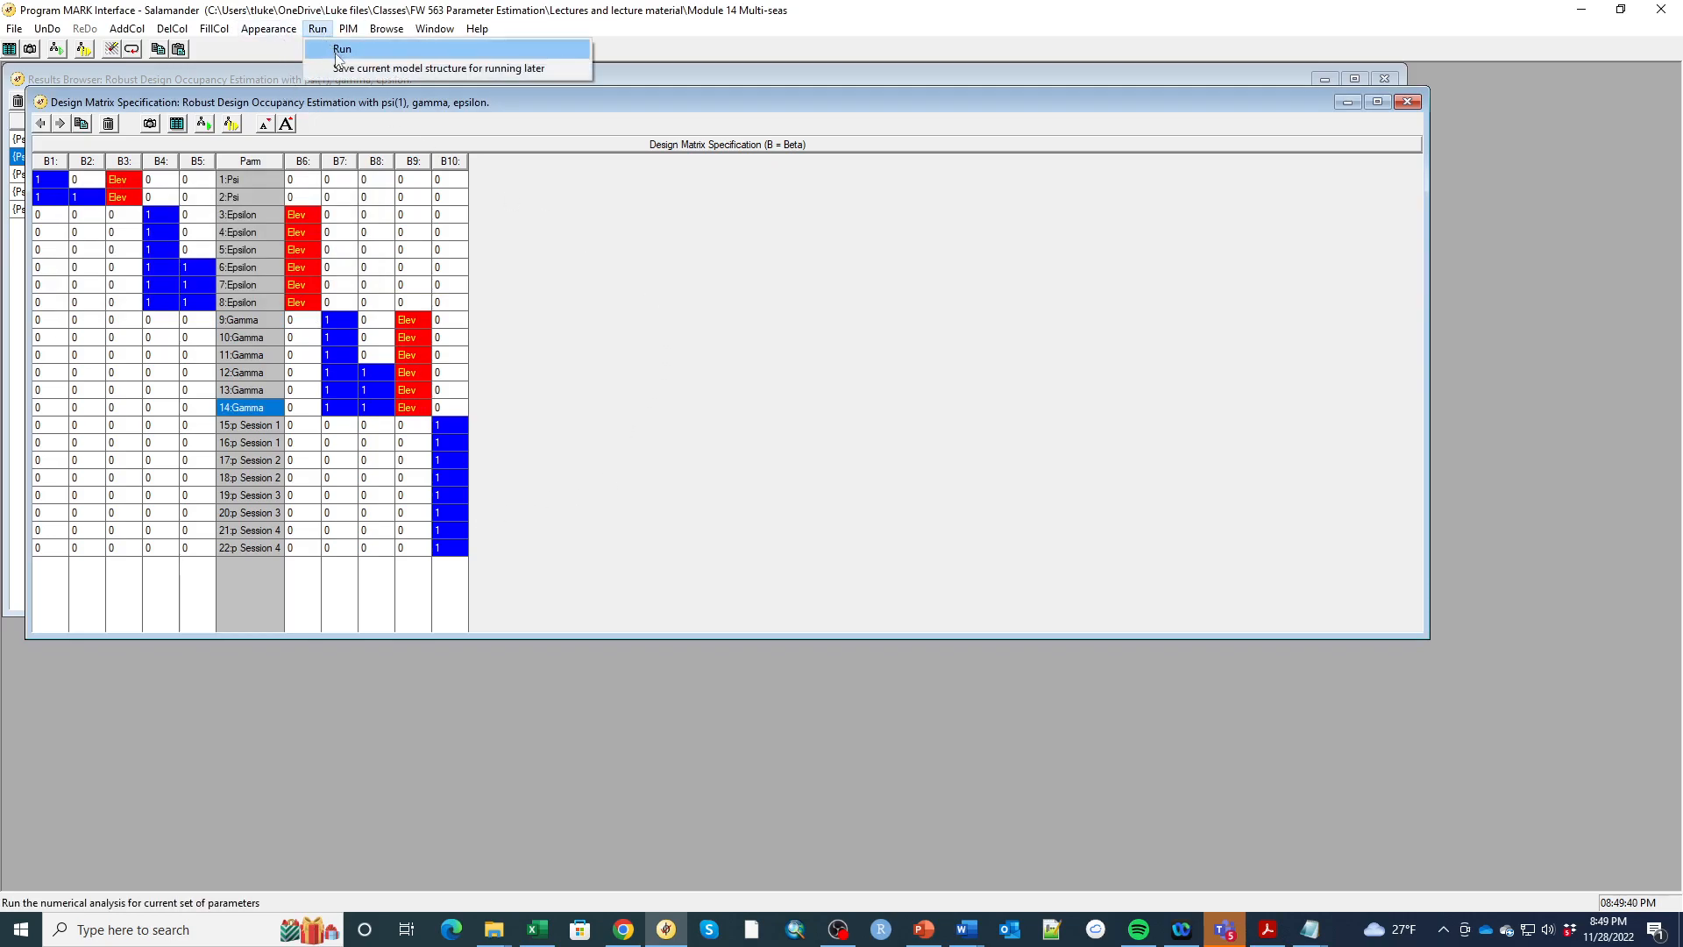
click(335, 51)
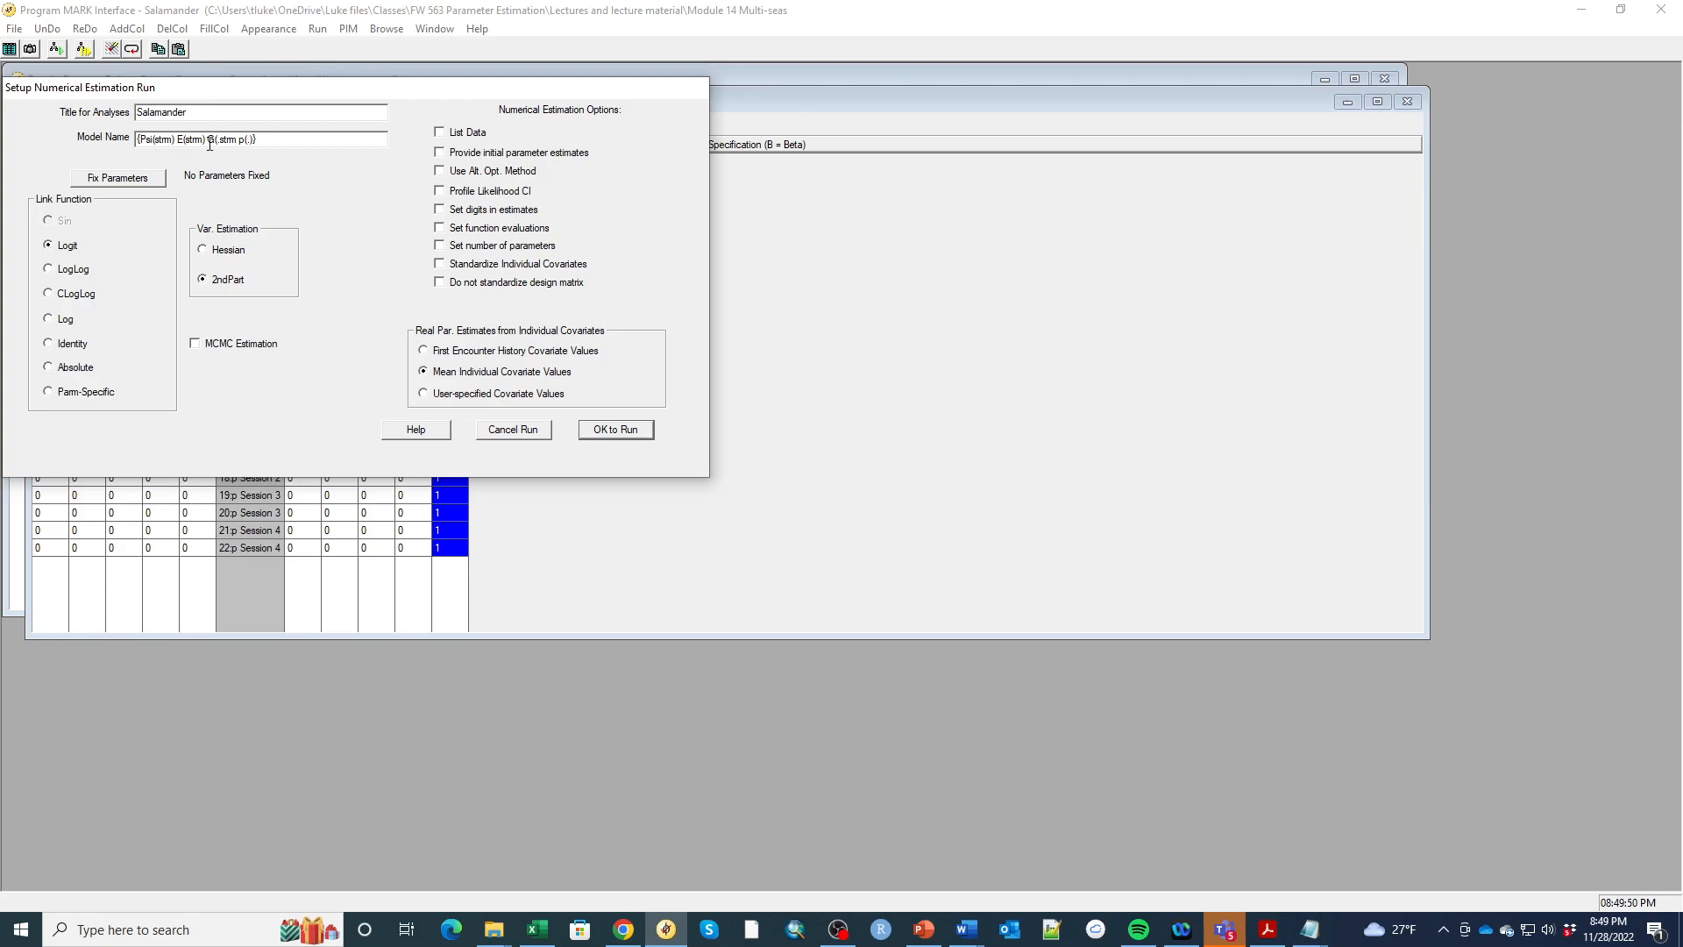
double_click(174, 138)
click(174, 138)
text(+Elev)
click(231, 139)
text(Elev)
drag(284, 139, 287, 139)
key(BackSpace)
key(Right)
key(Right)
text(+Elev))
click(617, 430)
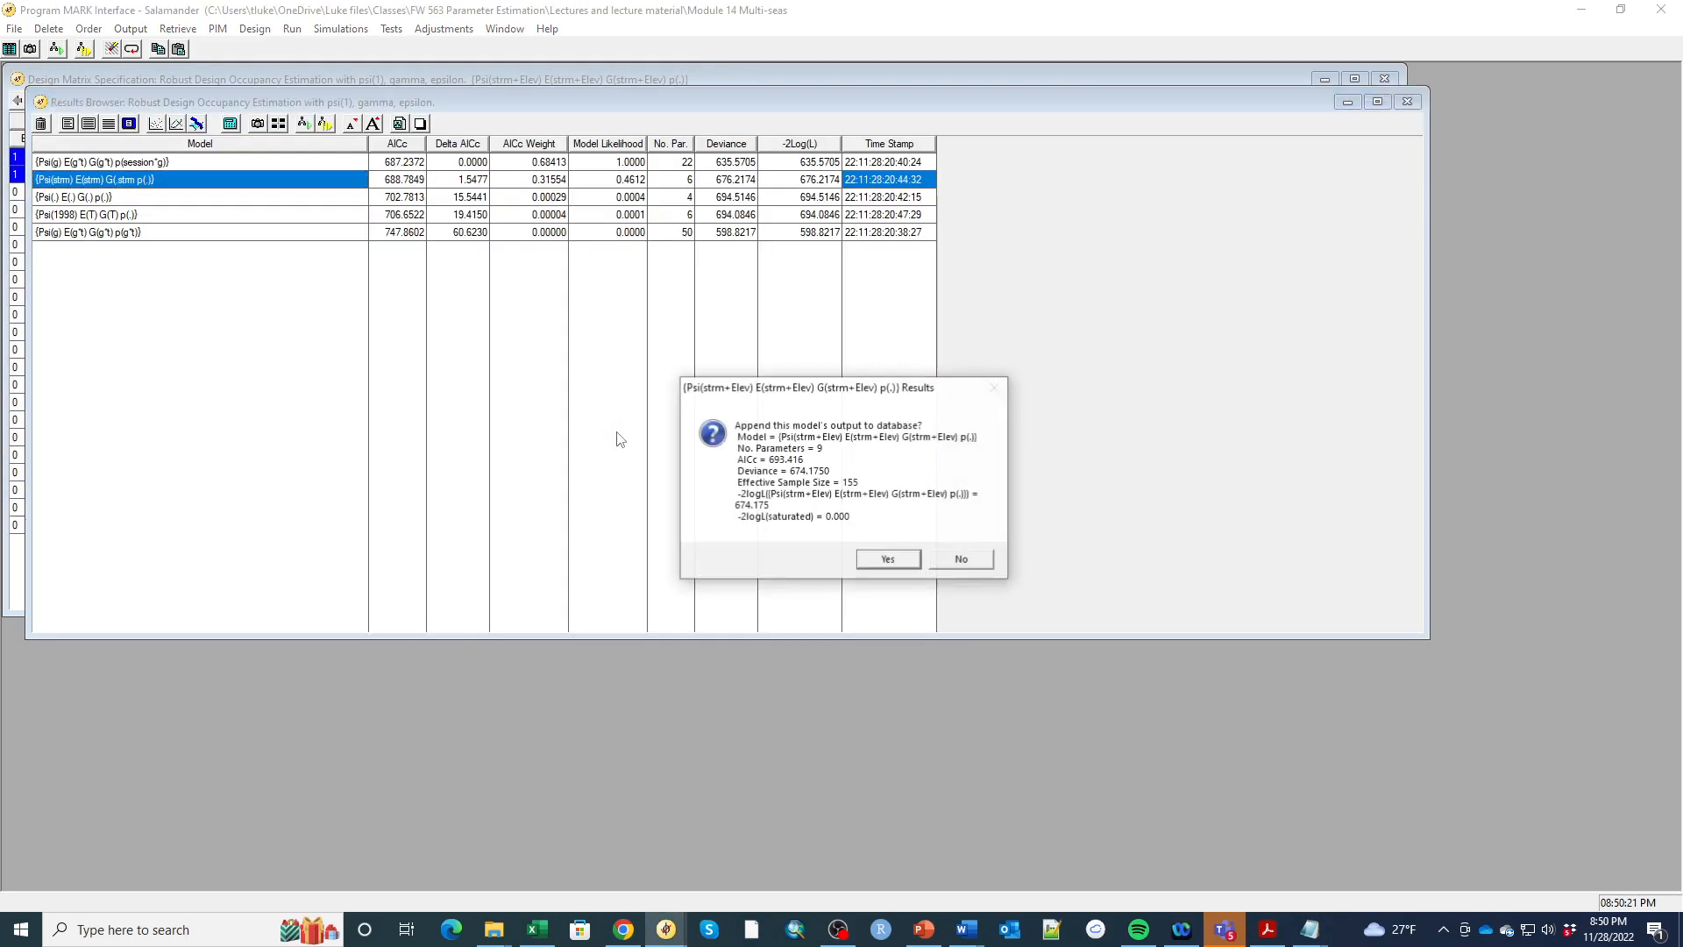
click(888, 560)
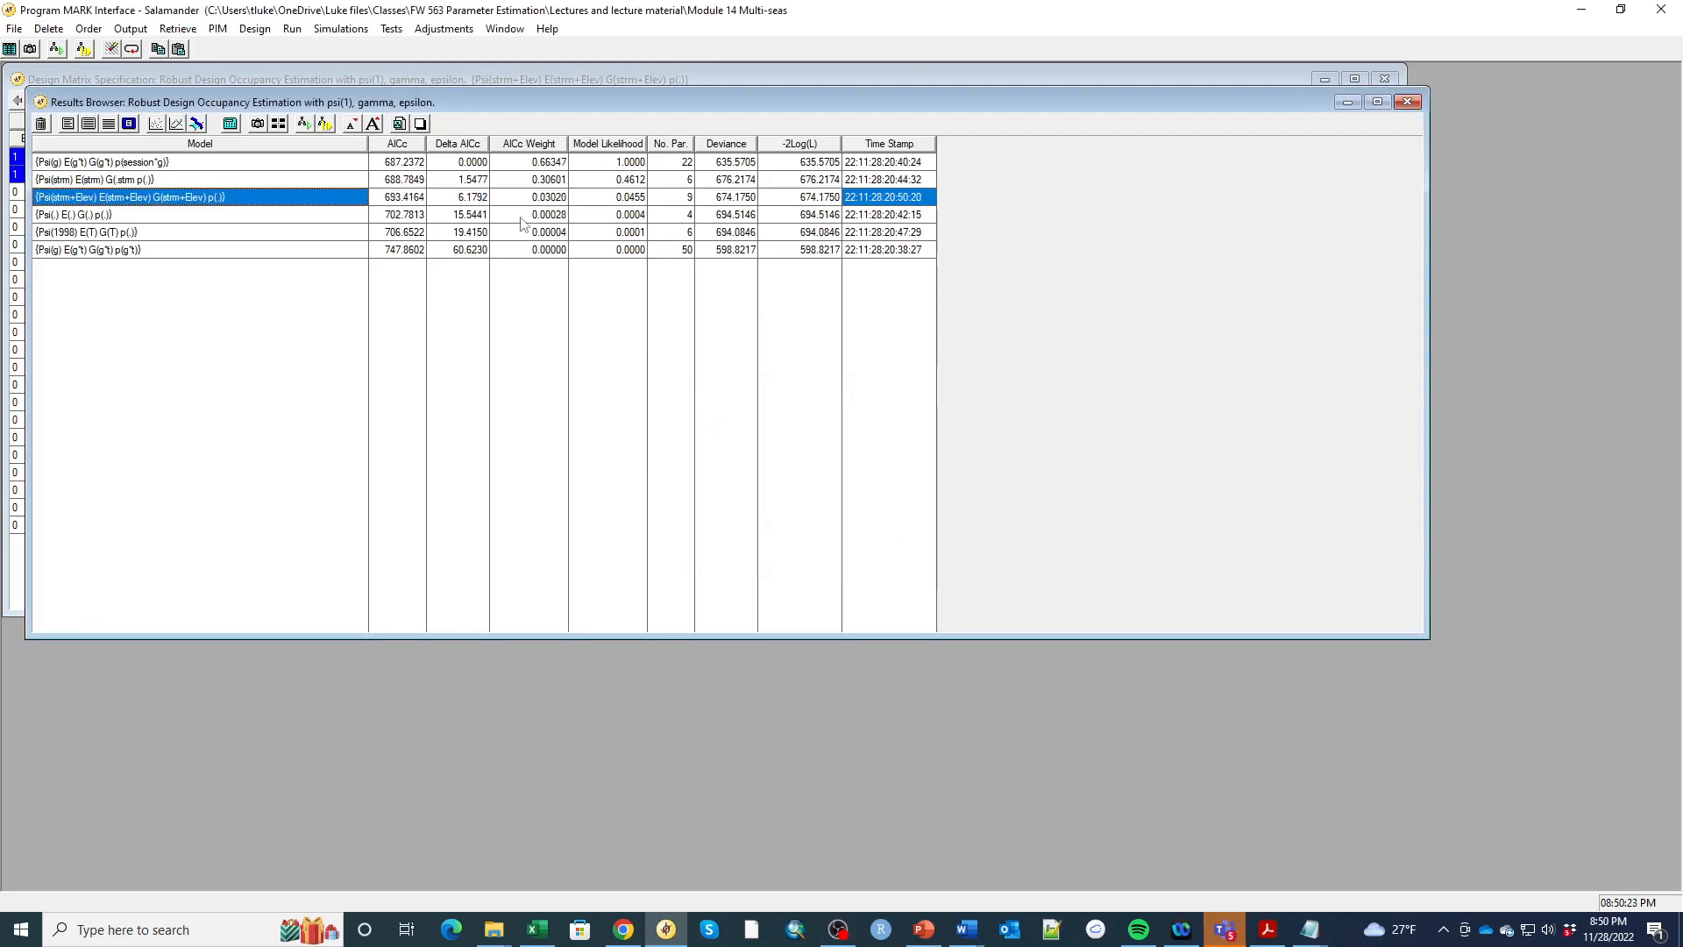
- Retrieve the {Psi(strm) E(strm) G(.strm p(.)} model to check the columns of its design matrix, and close the matrix
click(199, 170)
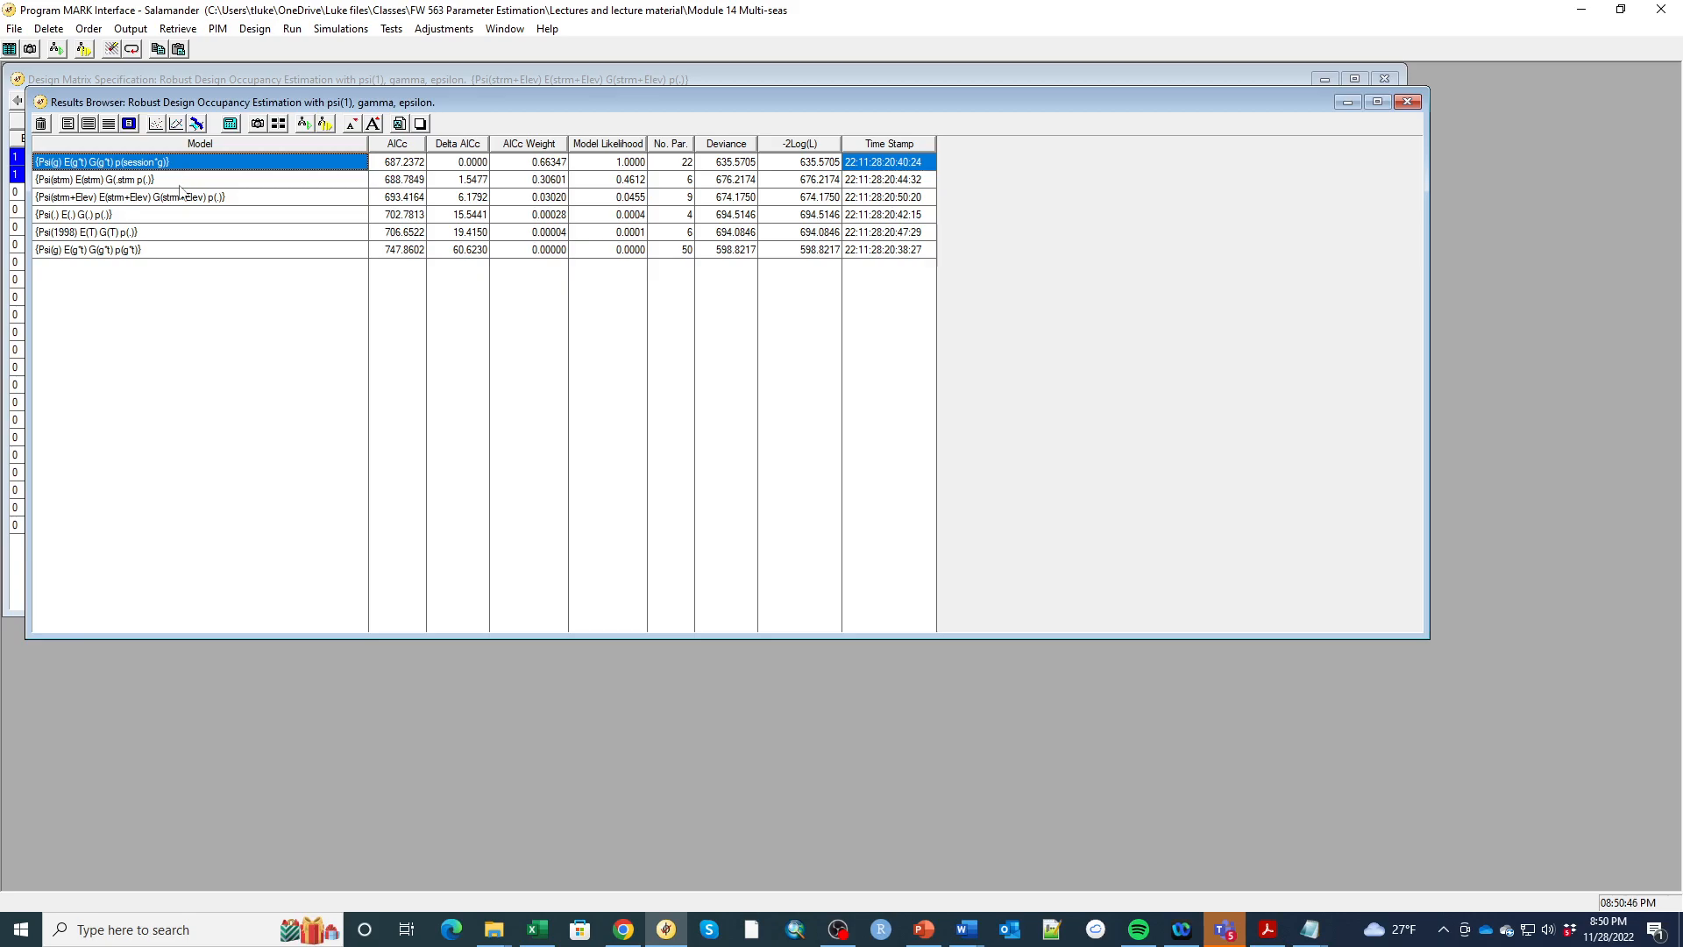
click(180, 185)
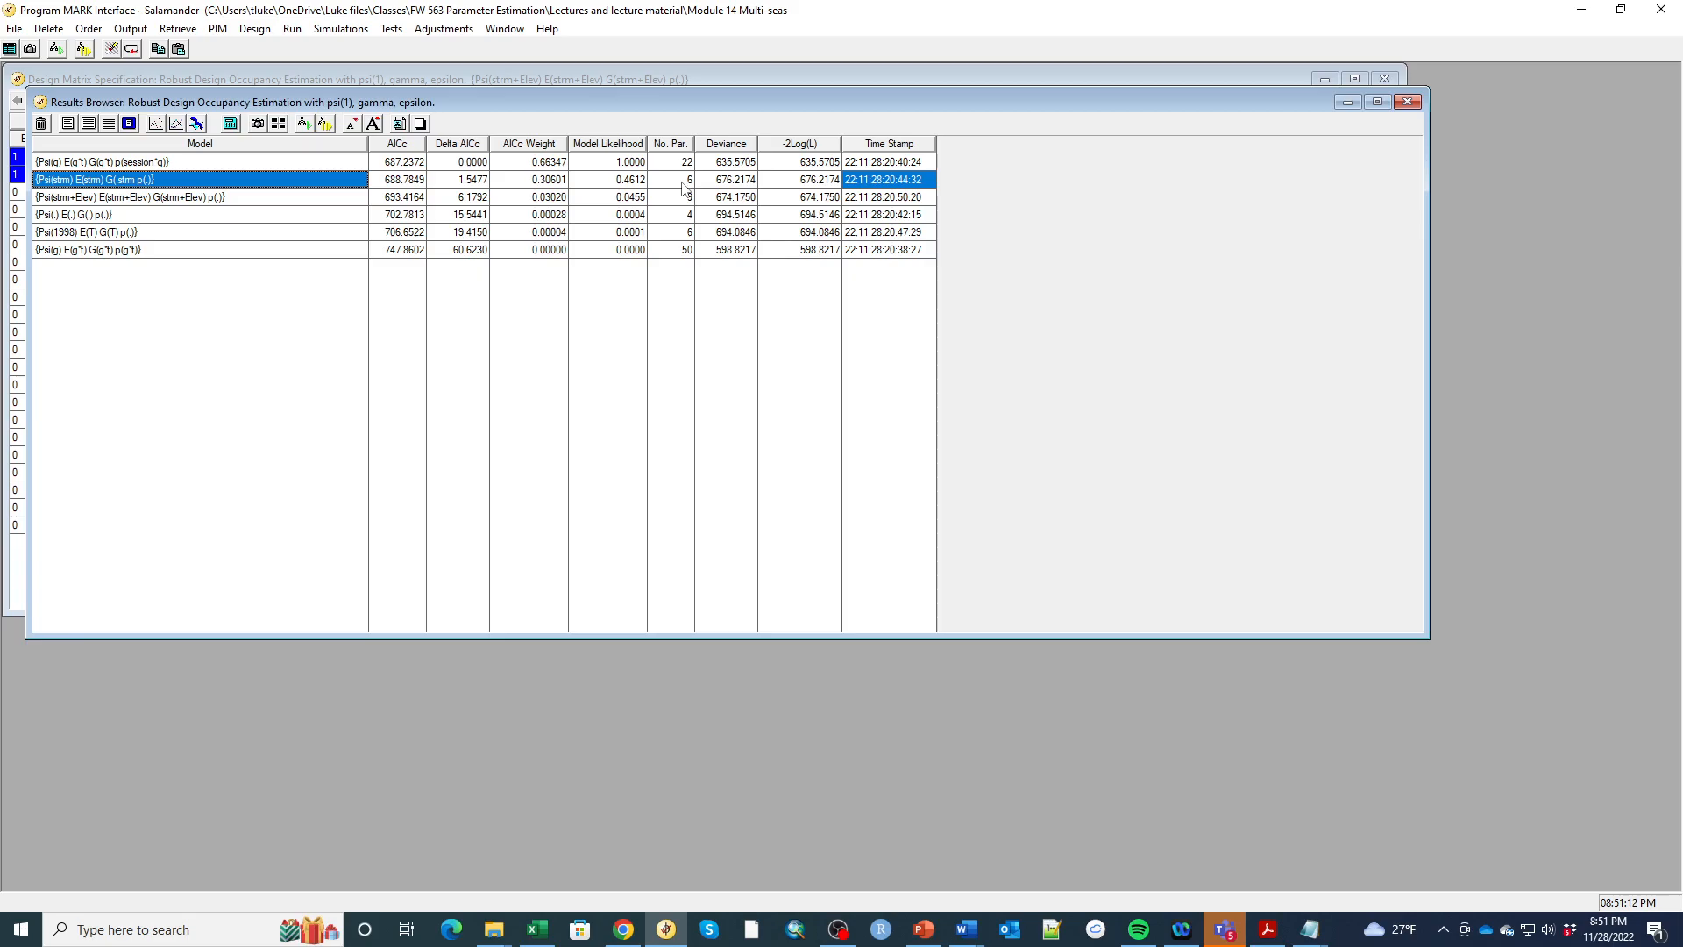
click(278, 124)
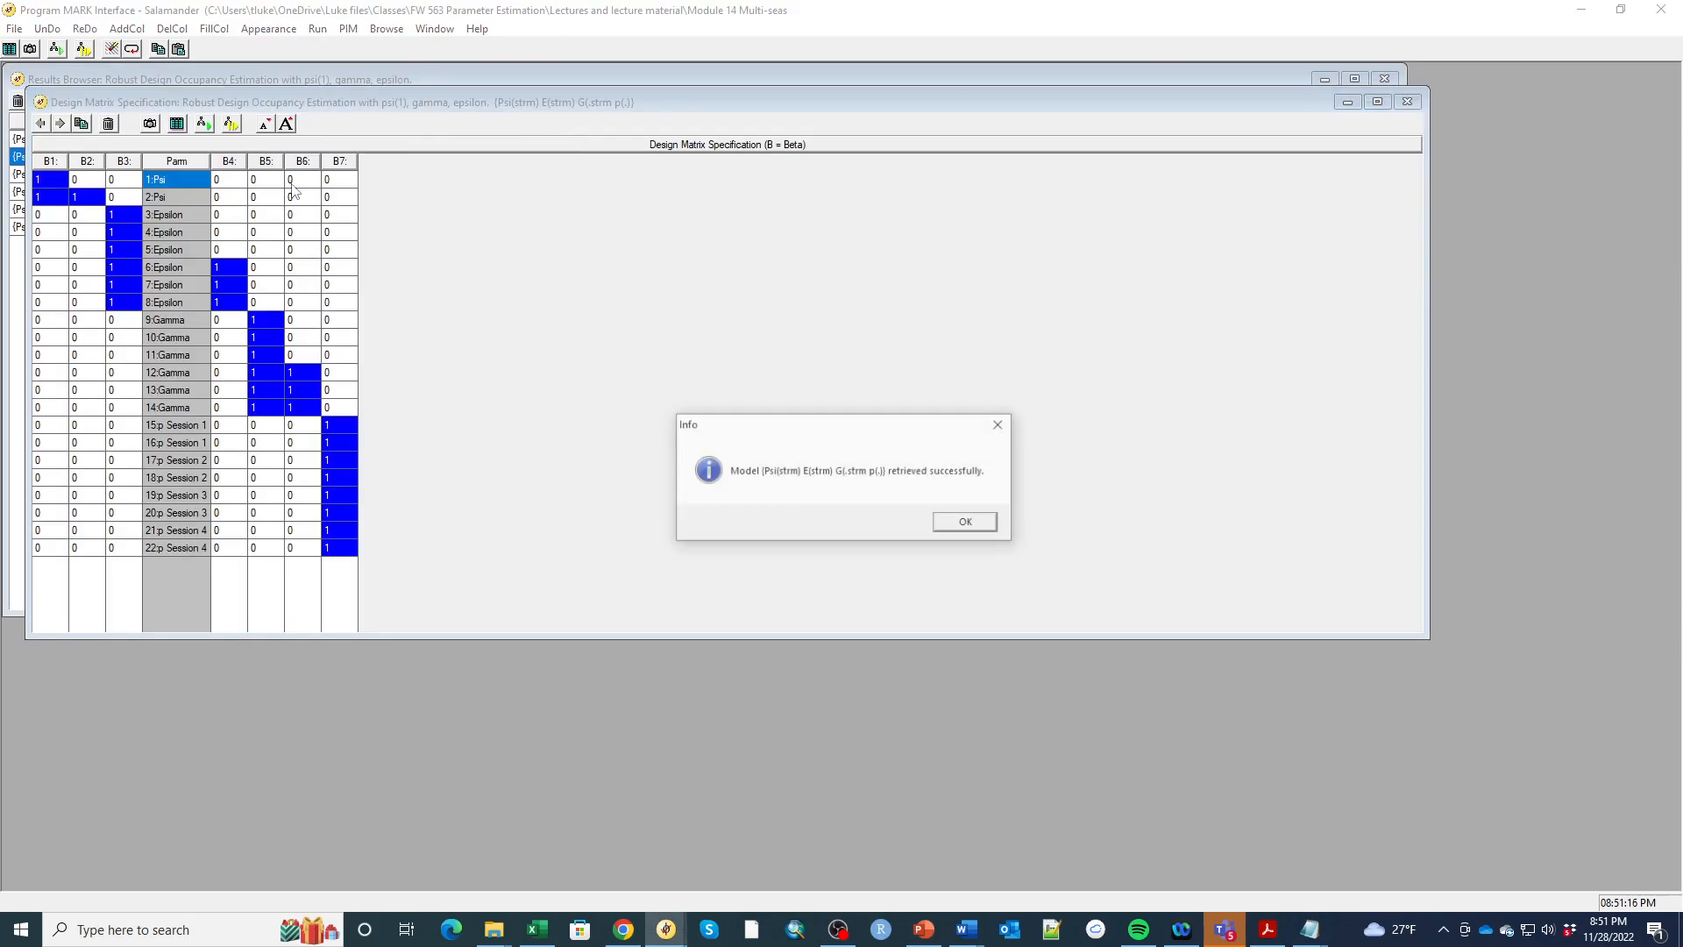
click(973, 530)
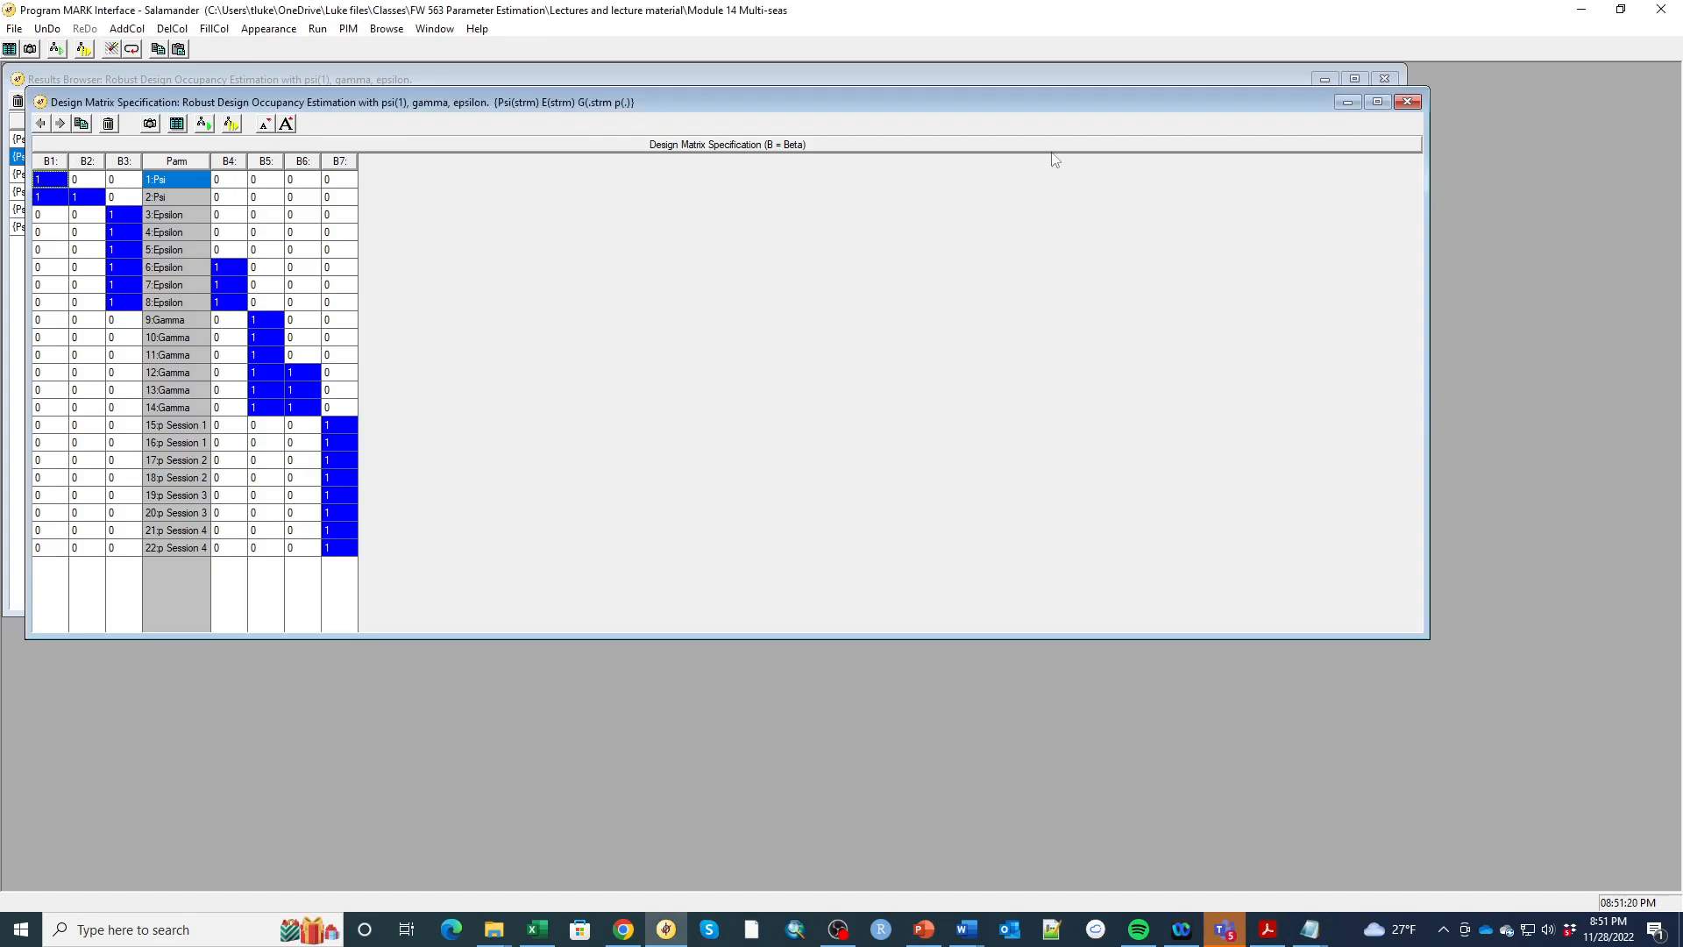
click(1408, 103)
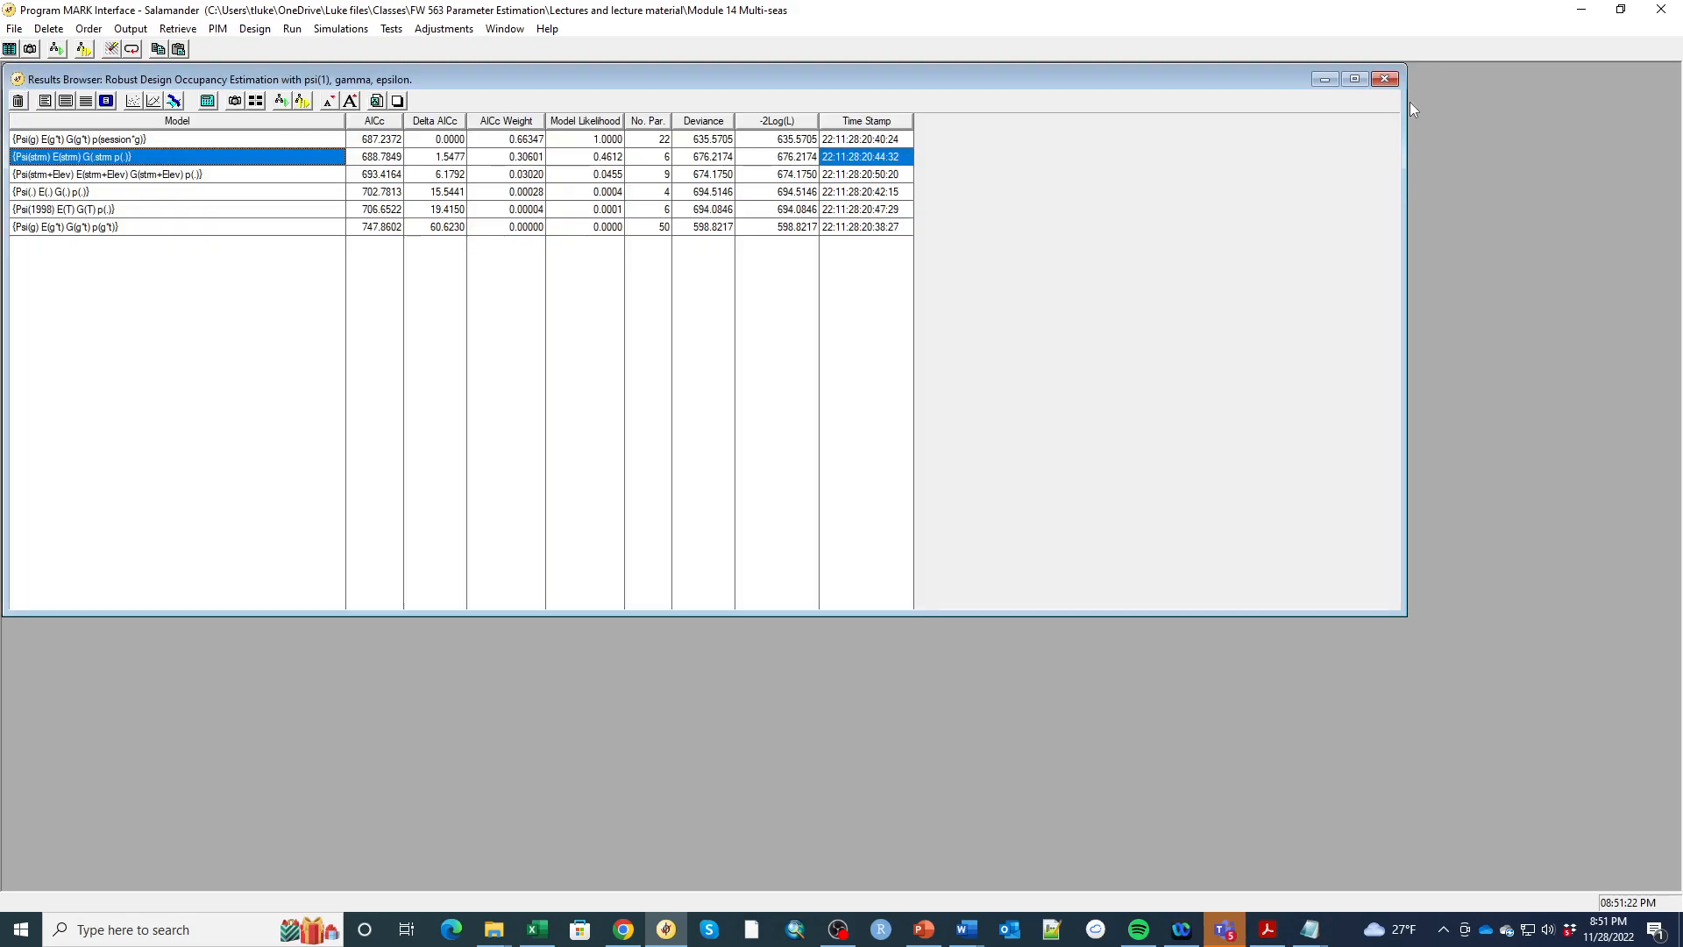
- Examine the real parameter estimates of the {Psi(strm) E(strm) G(.strm p(.)} model, particularly the first Psi row, and return to the results
click(86, 102)
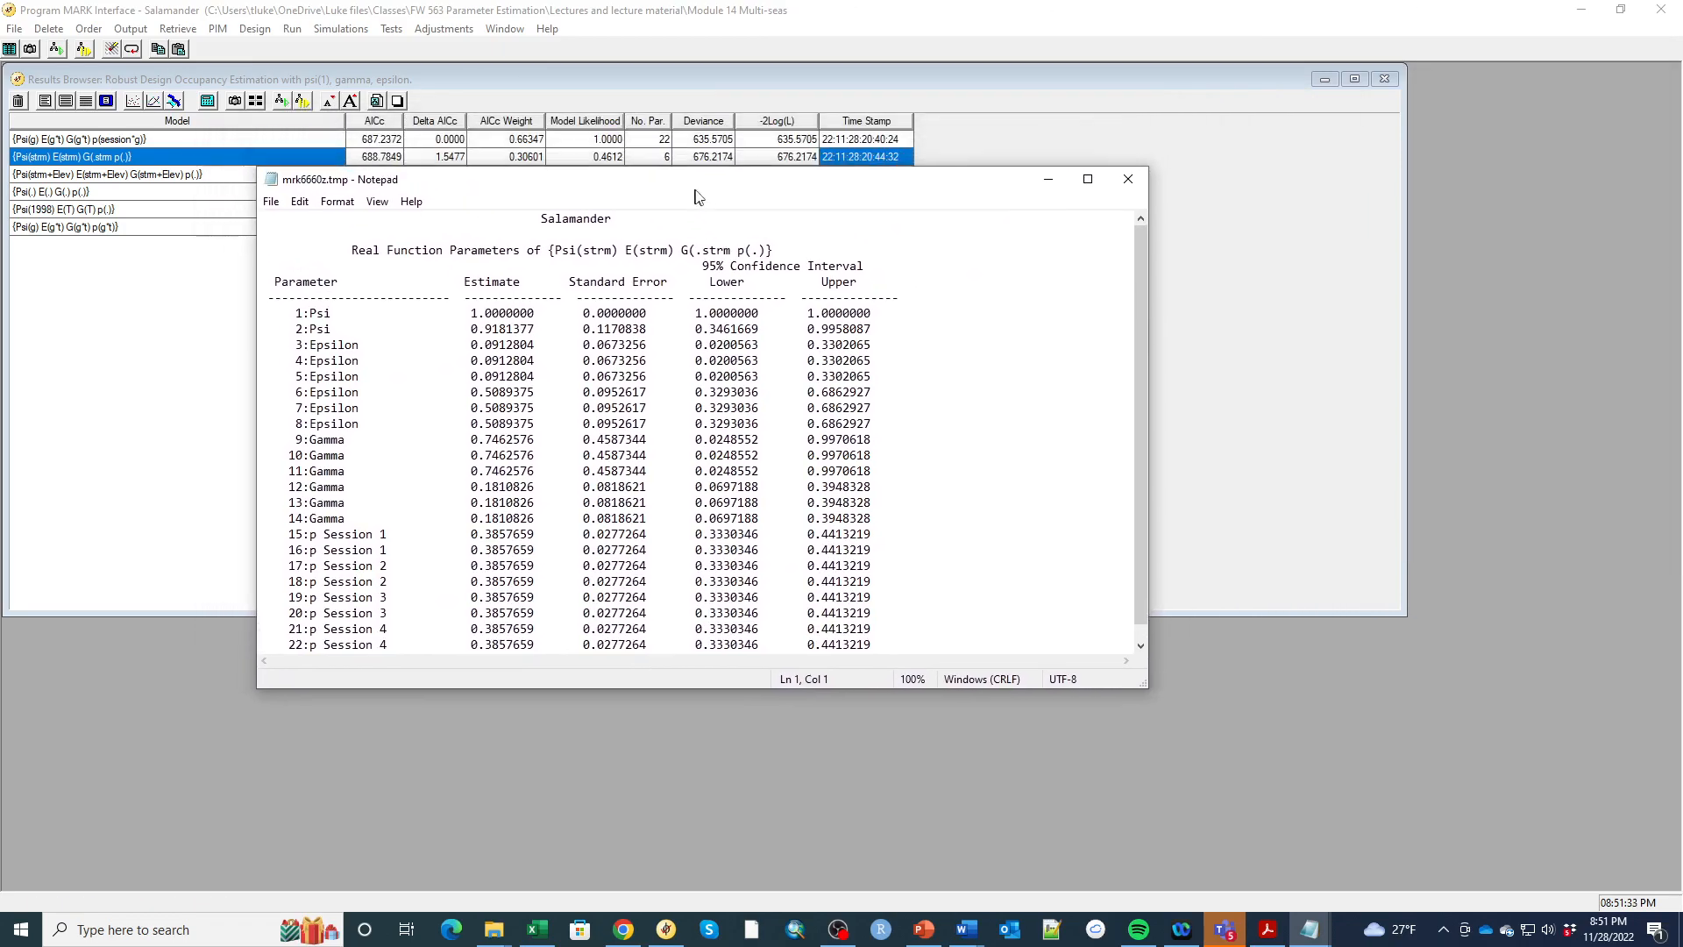
drag(278, 309, 882, 308)
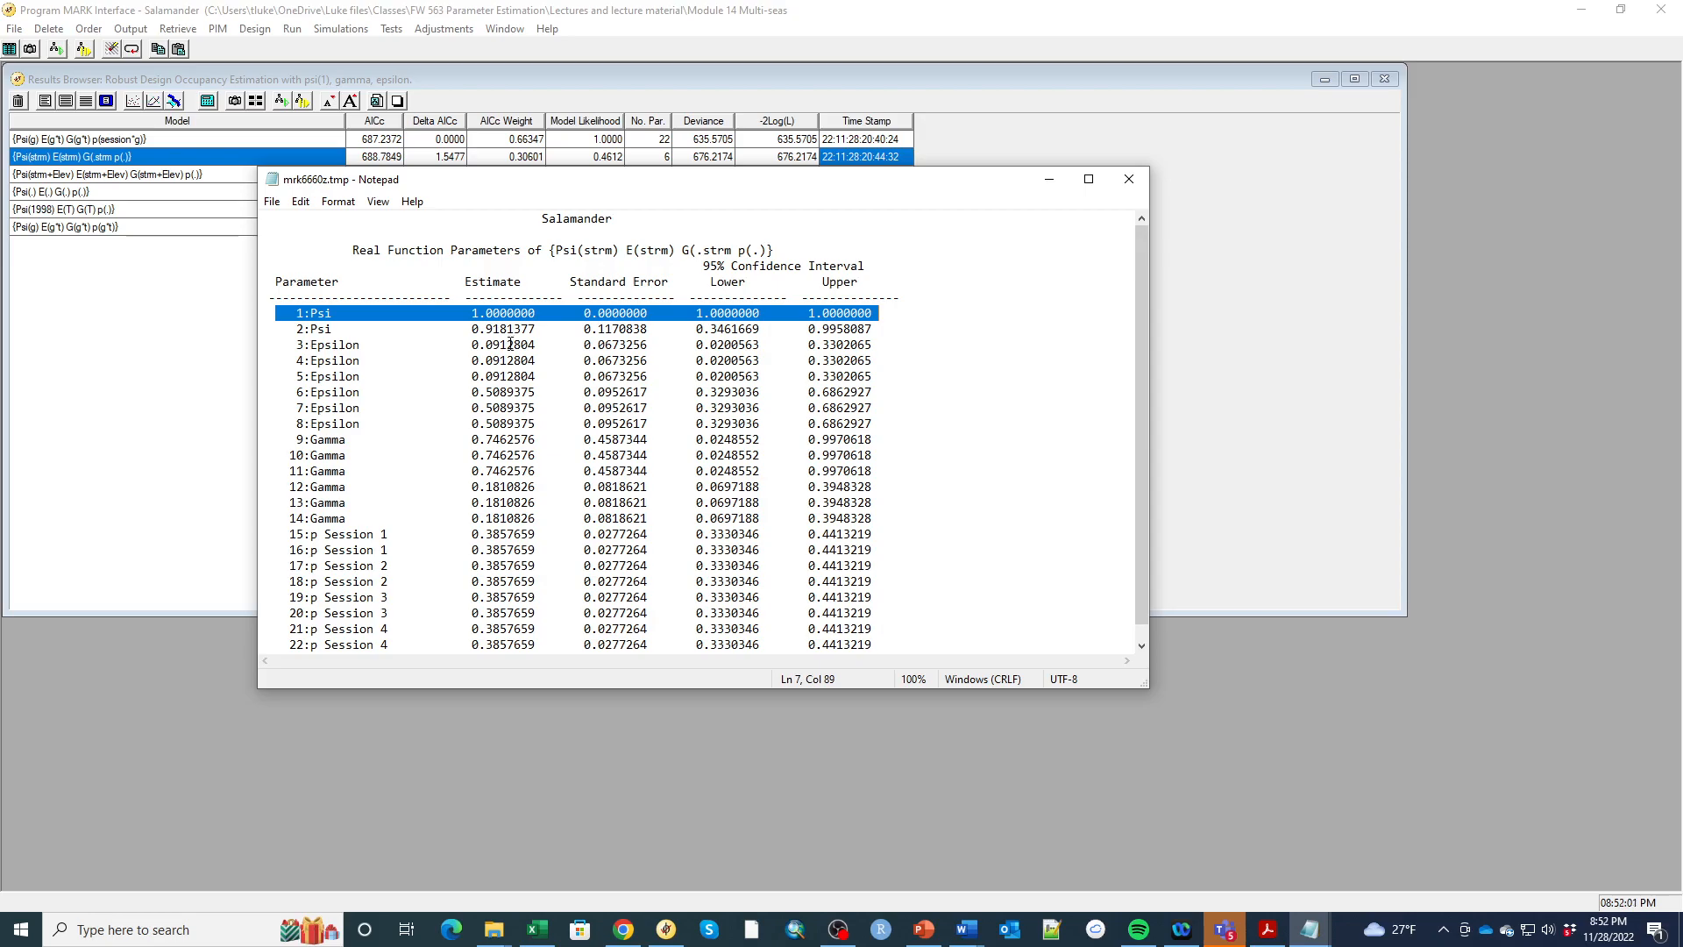
click(663, 162)
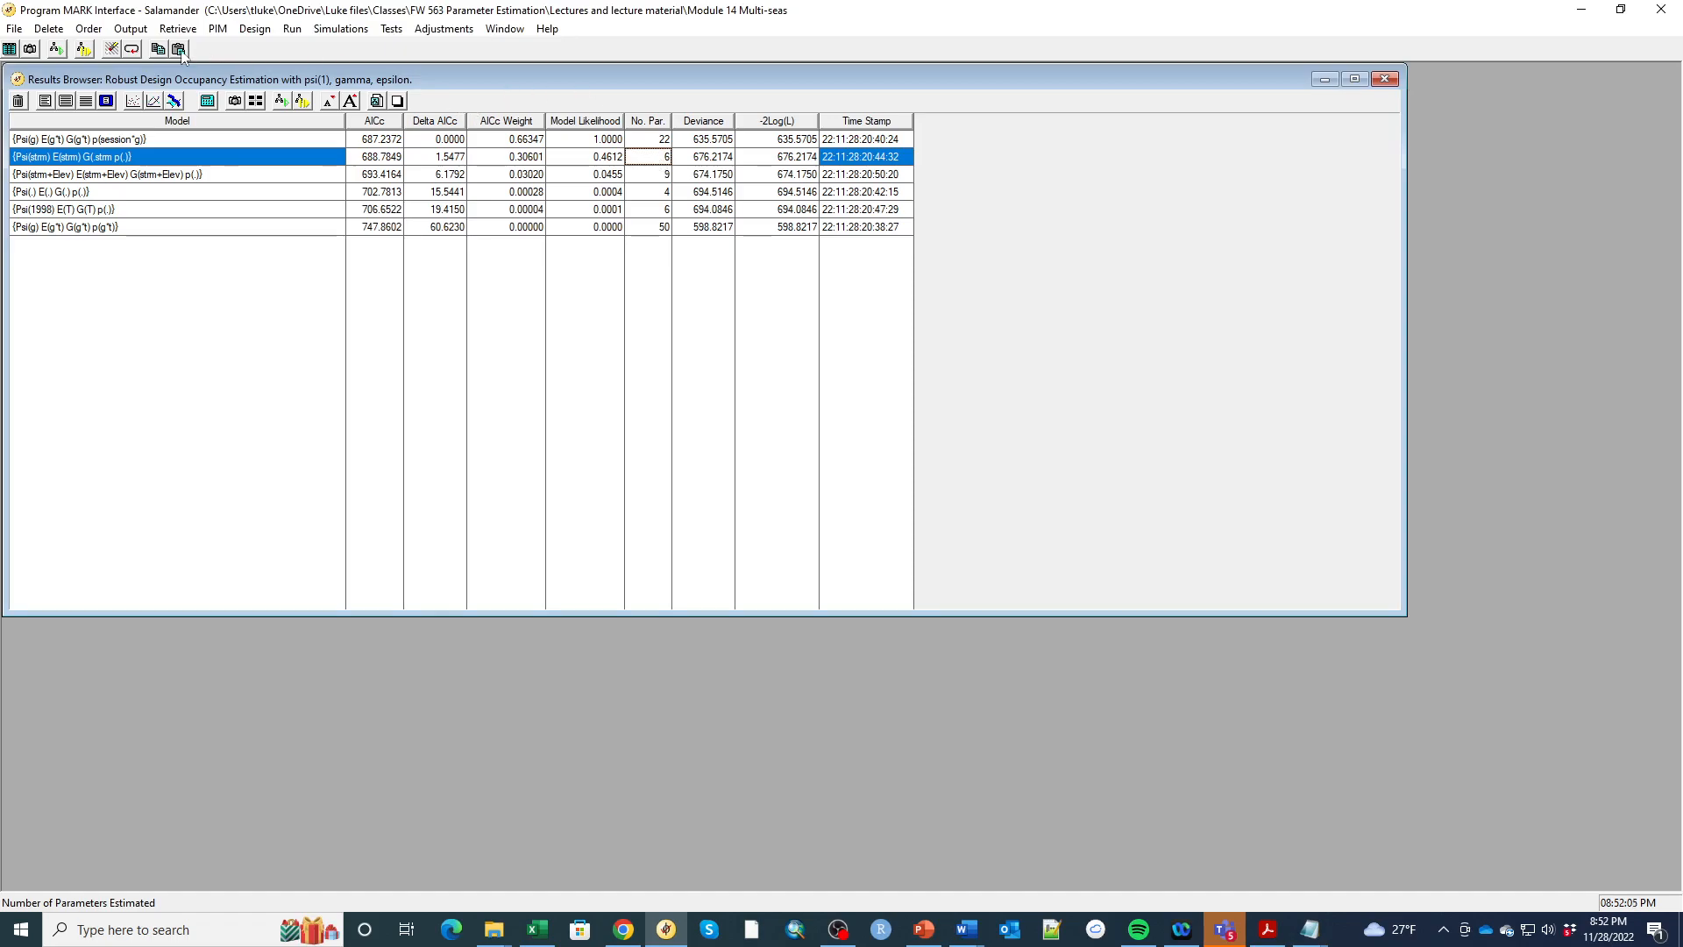
- Set the number of parameters of the {Psi(strm) E(strm) G(.strm p(.)} model to 7
right_click(88, 157)
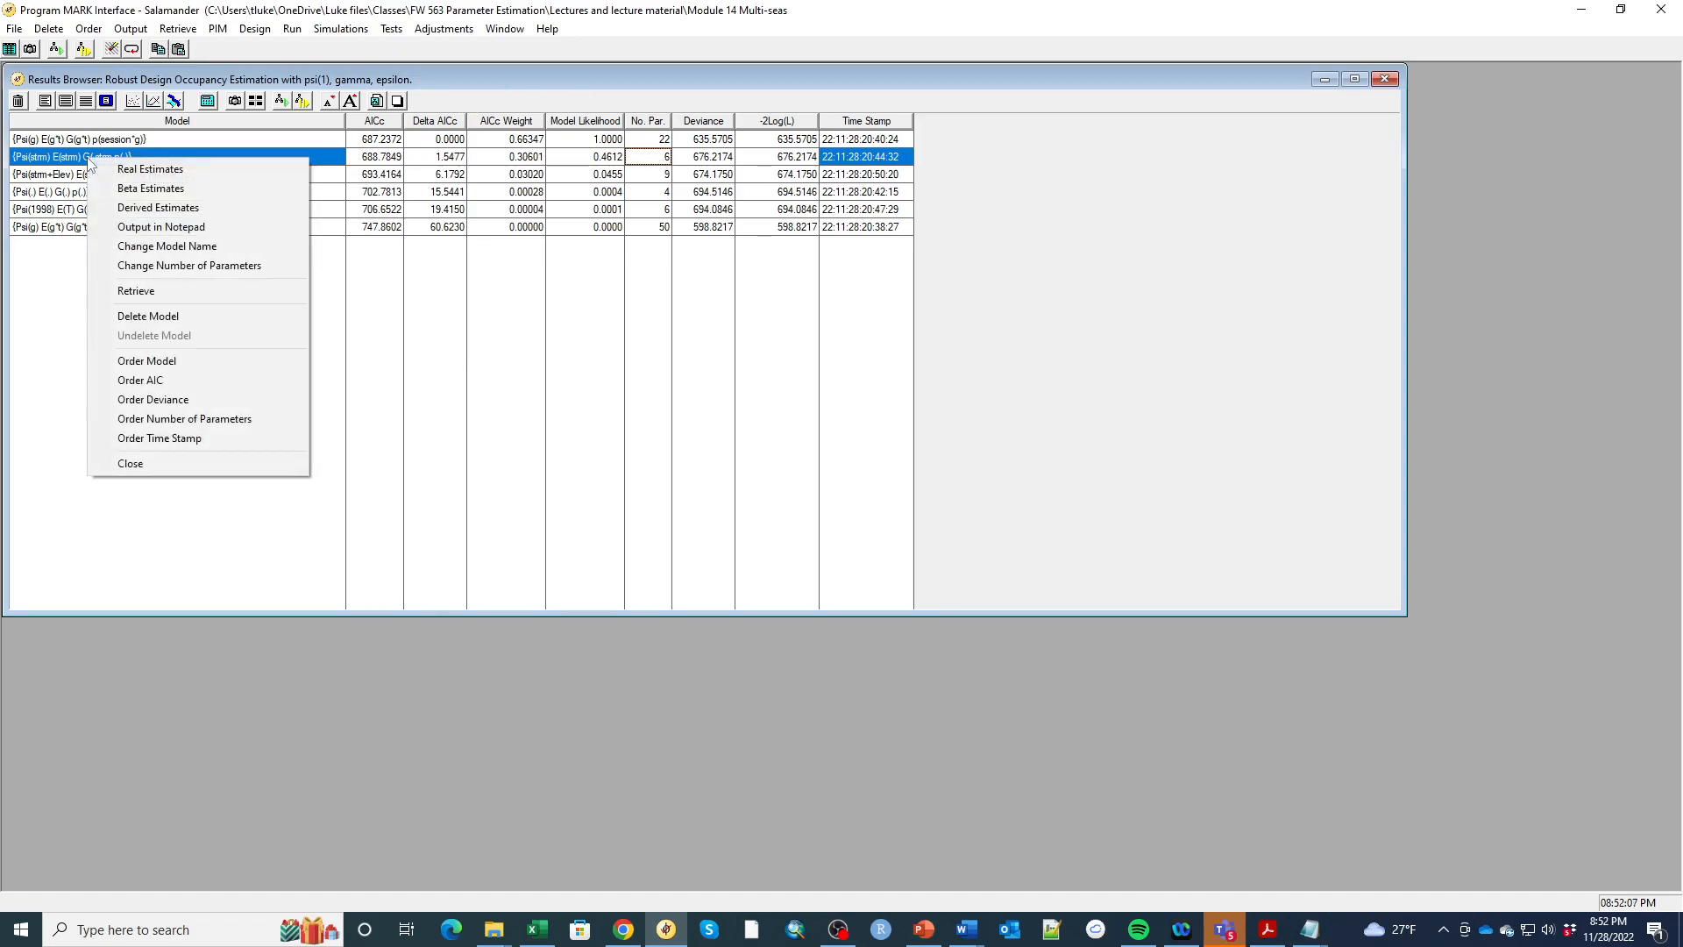
click(139, 263)
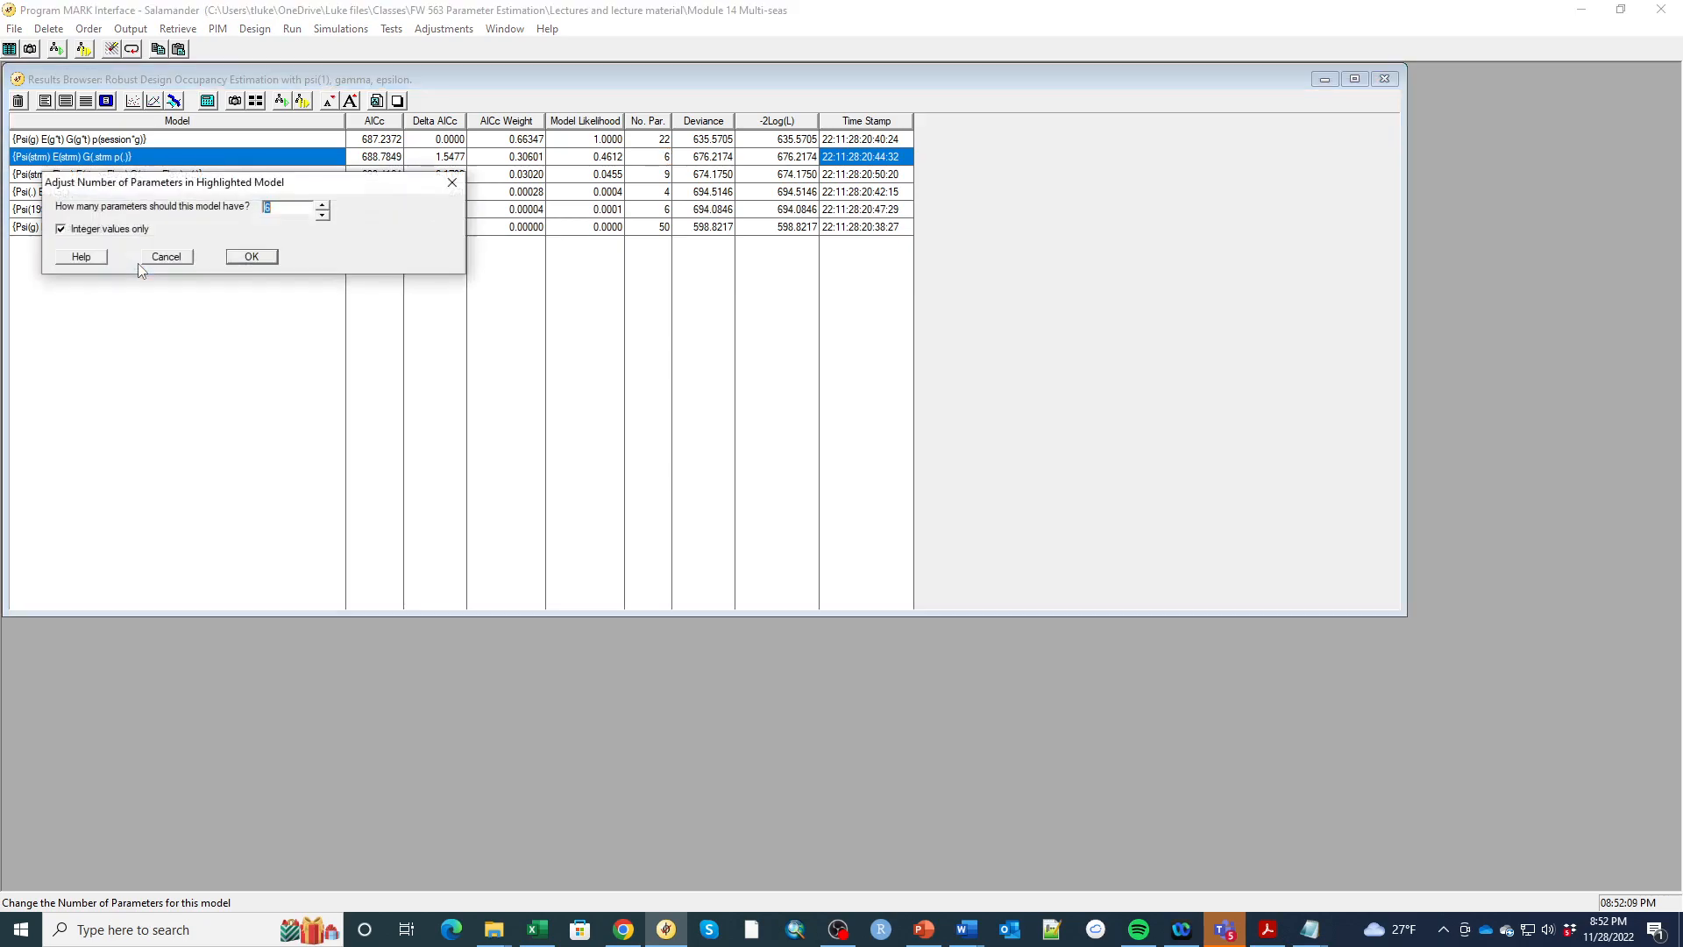
text(7)
click(250, 257)
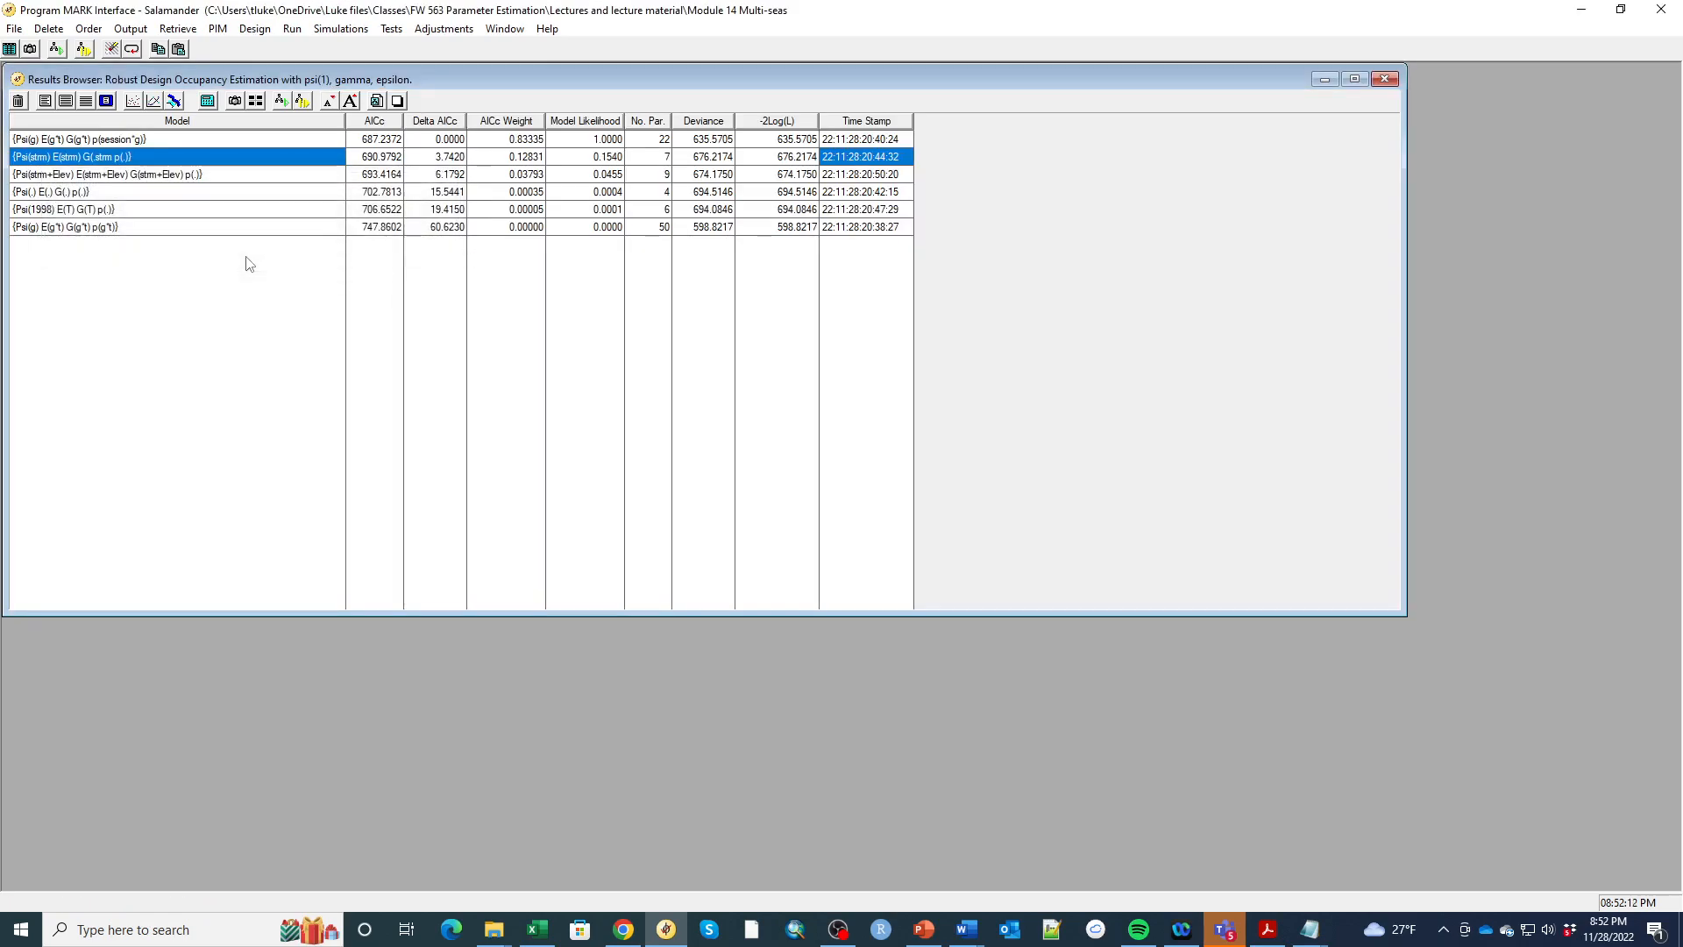
- Retrieve the {Psi(strm+Elev) E(strm+Elev) G(strm+Elev) p(.)} model to check its design matrix columns, and close the matrix
click(235, 178)
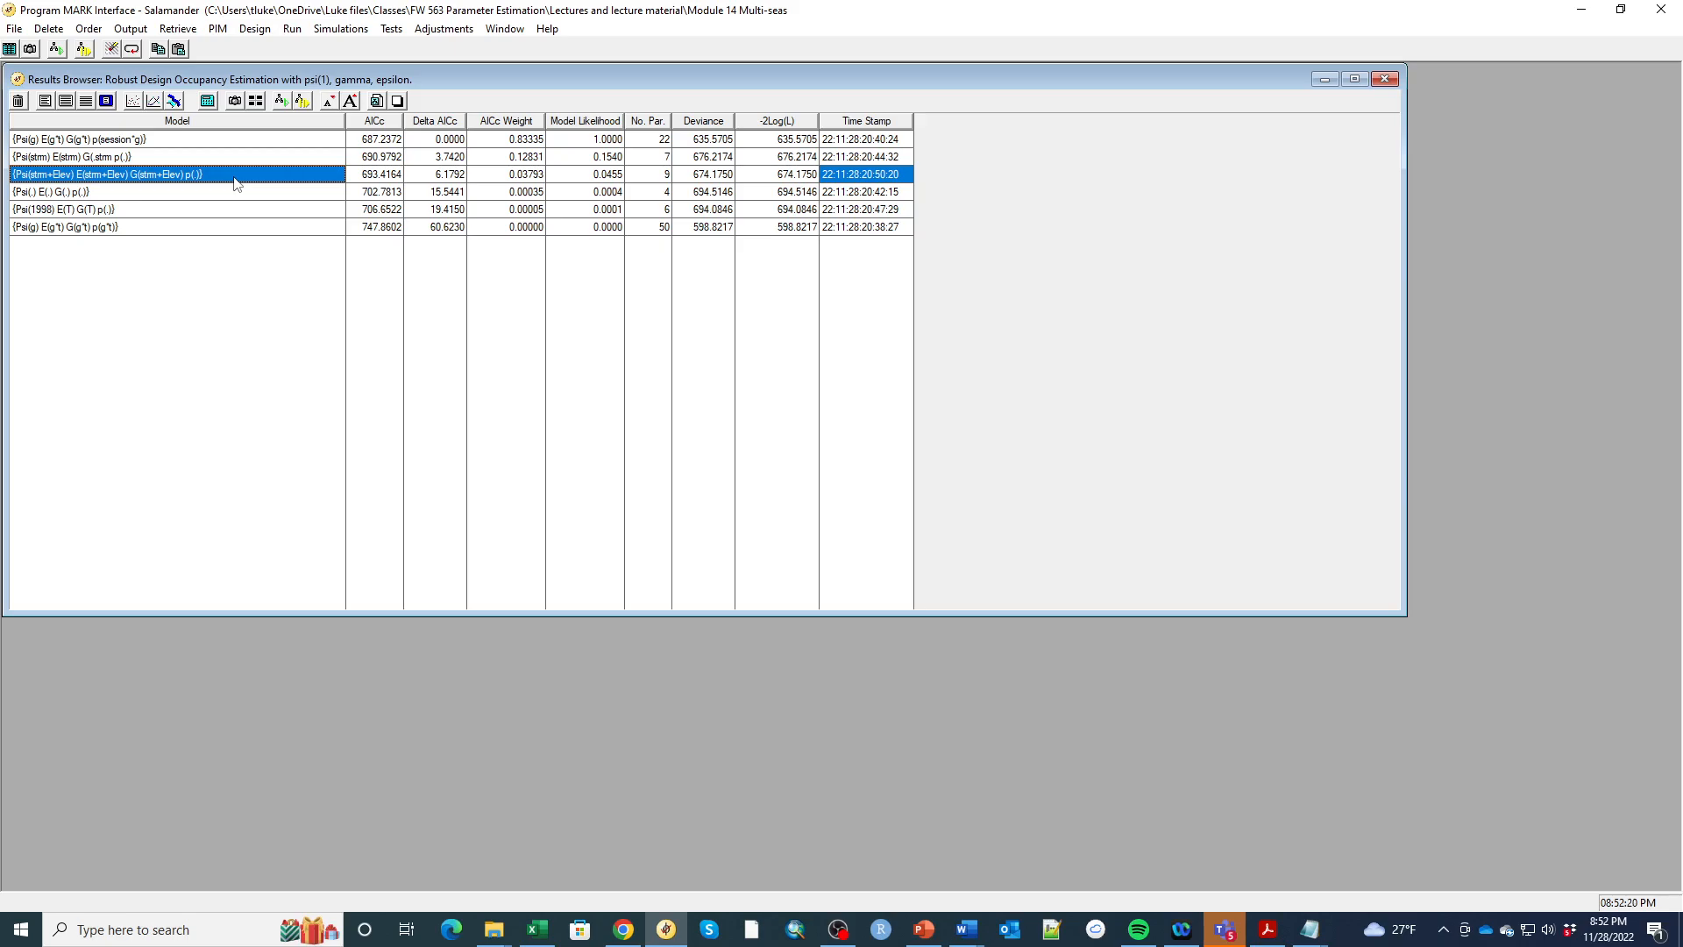
click(261, 102)
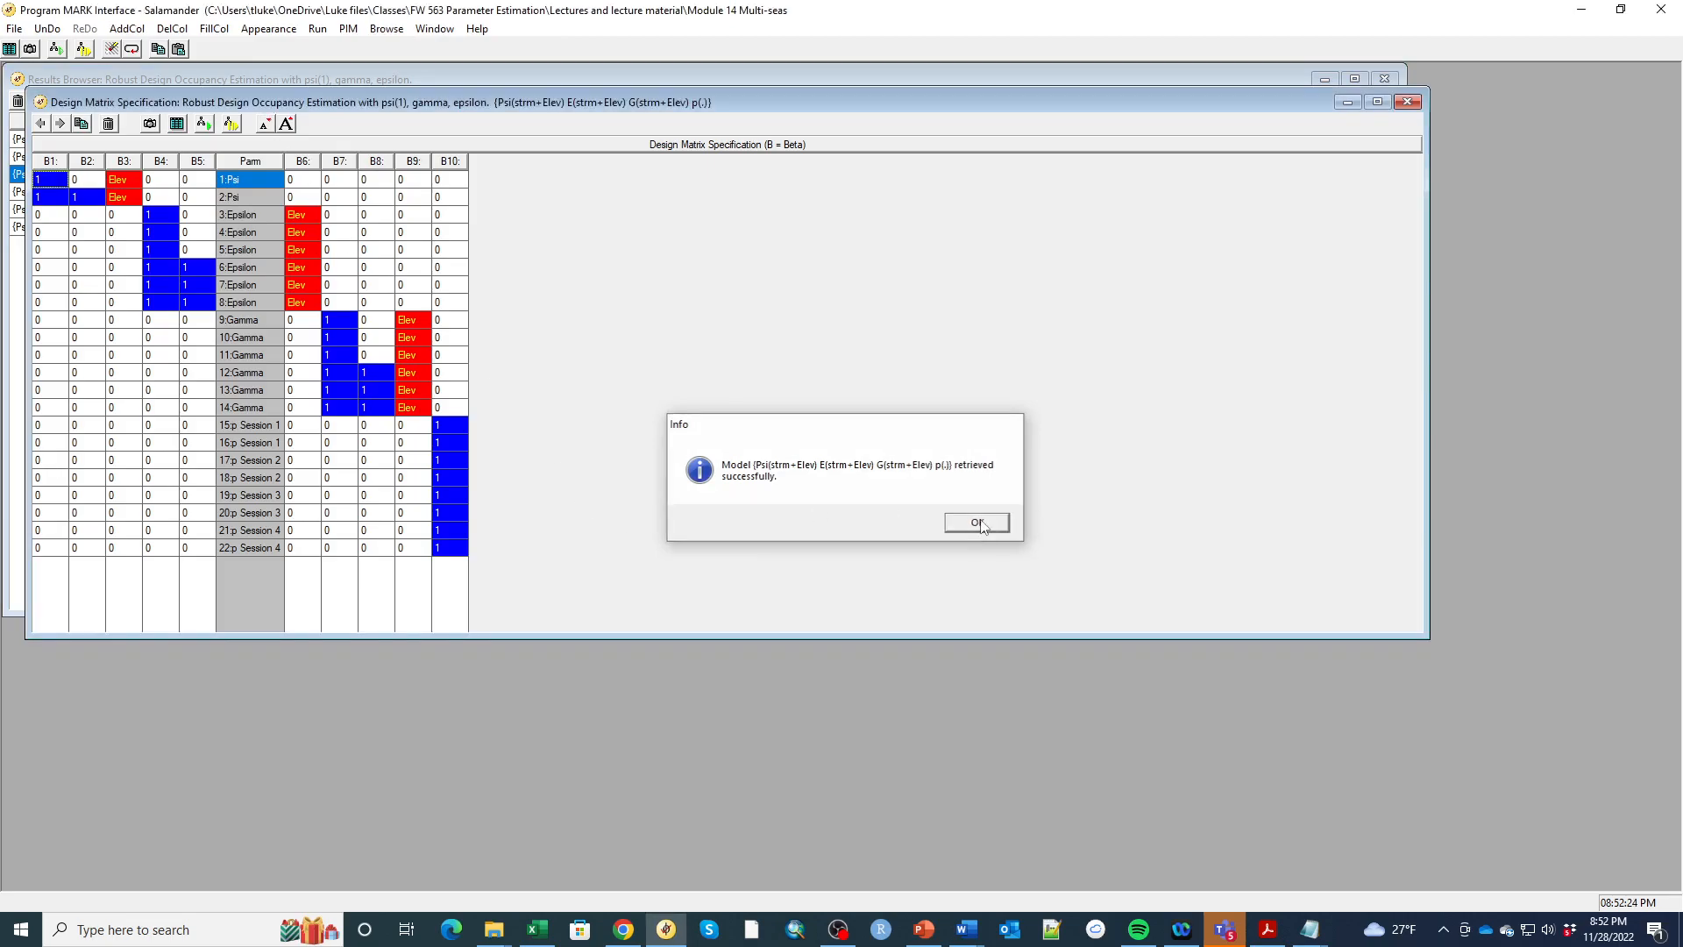
click(977, 521)
click(1407, 101)
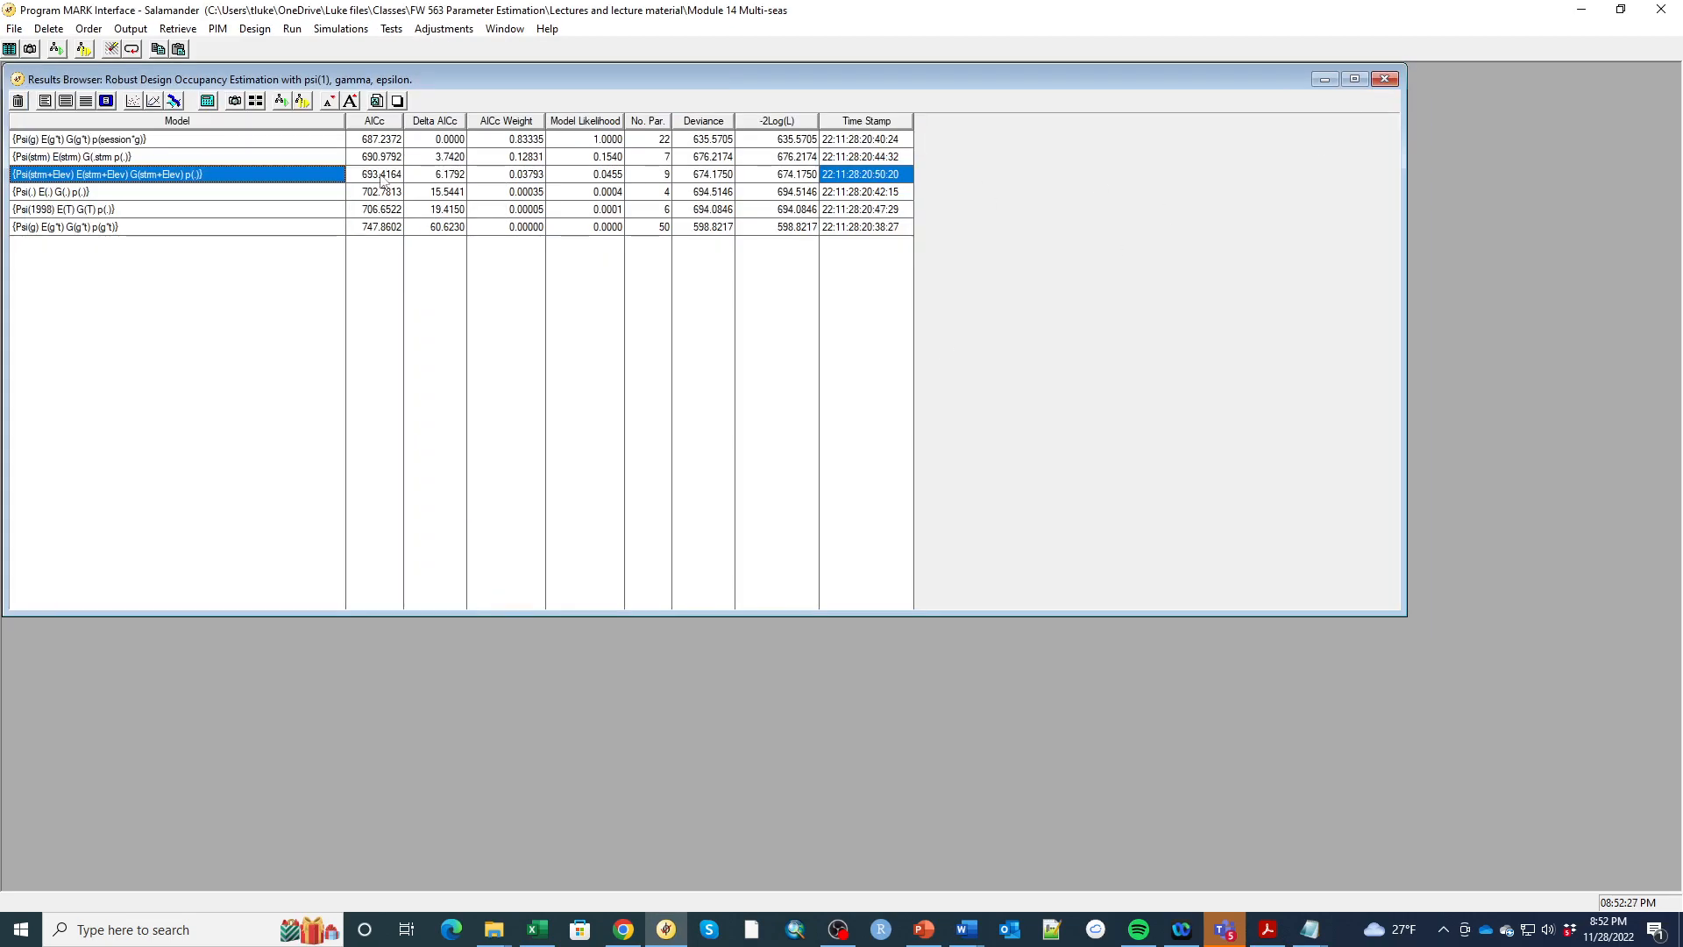
- Set the number of parameters of the {Psi(strm+Elev) E(strm+Elev) G(strm+Elev) p(.)} model to 10
right_click(256, 180)
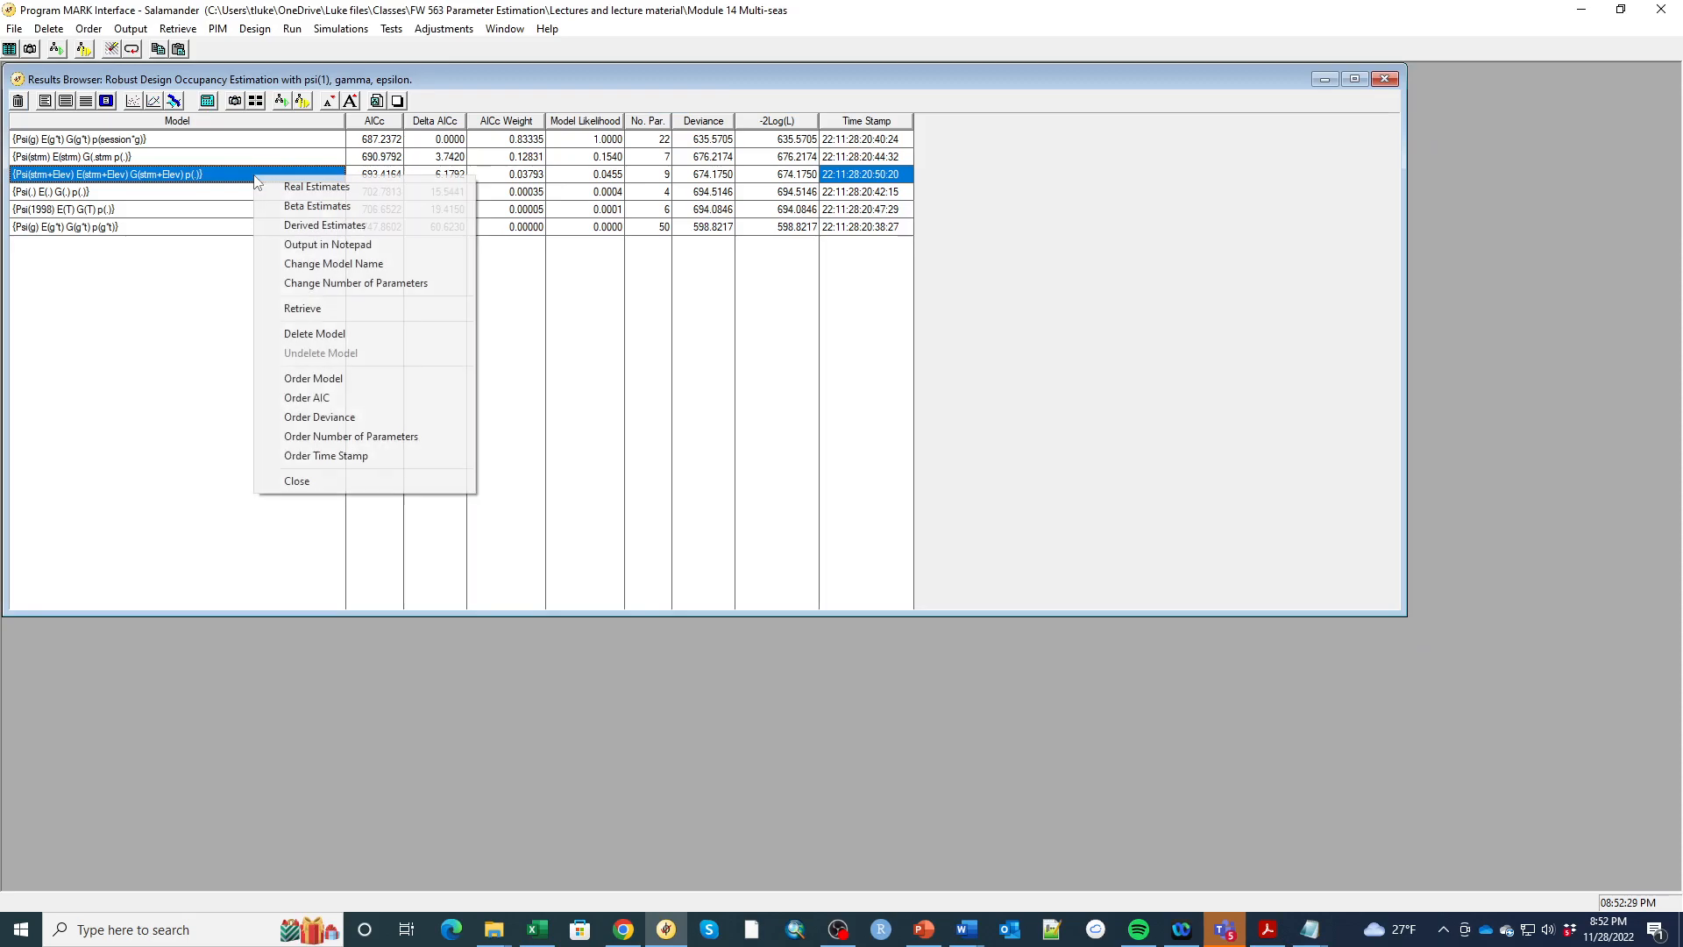
click(292, 283)
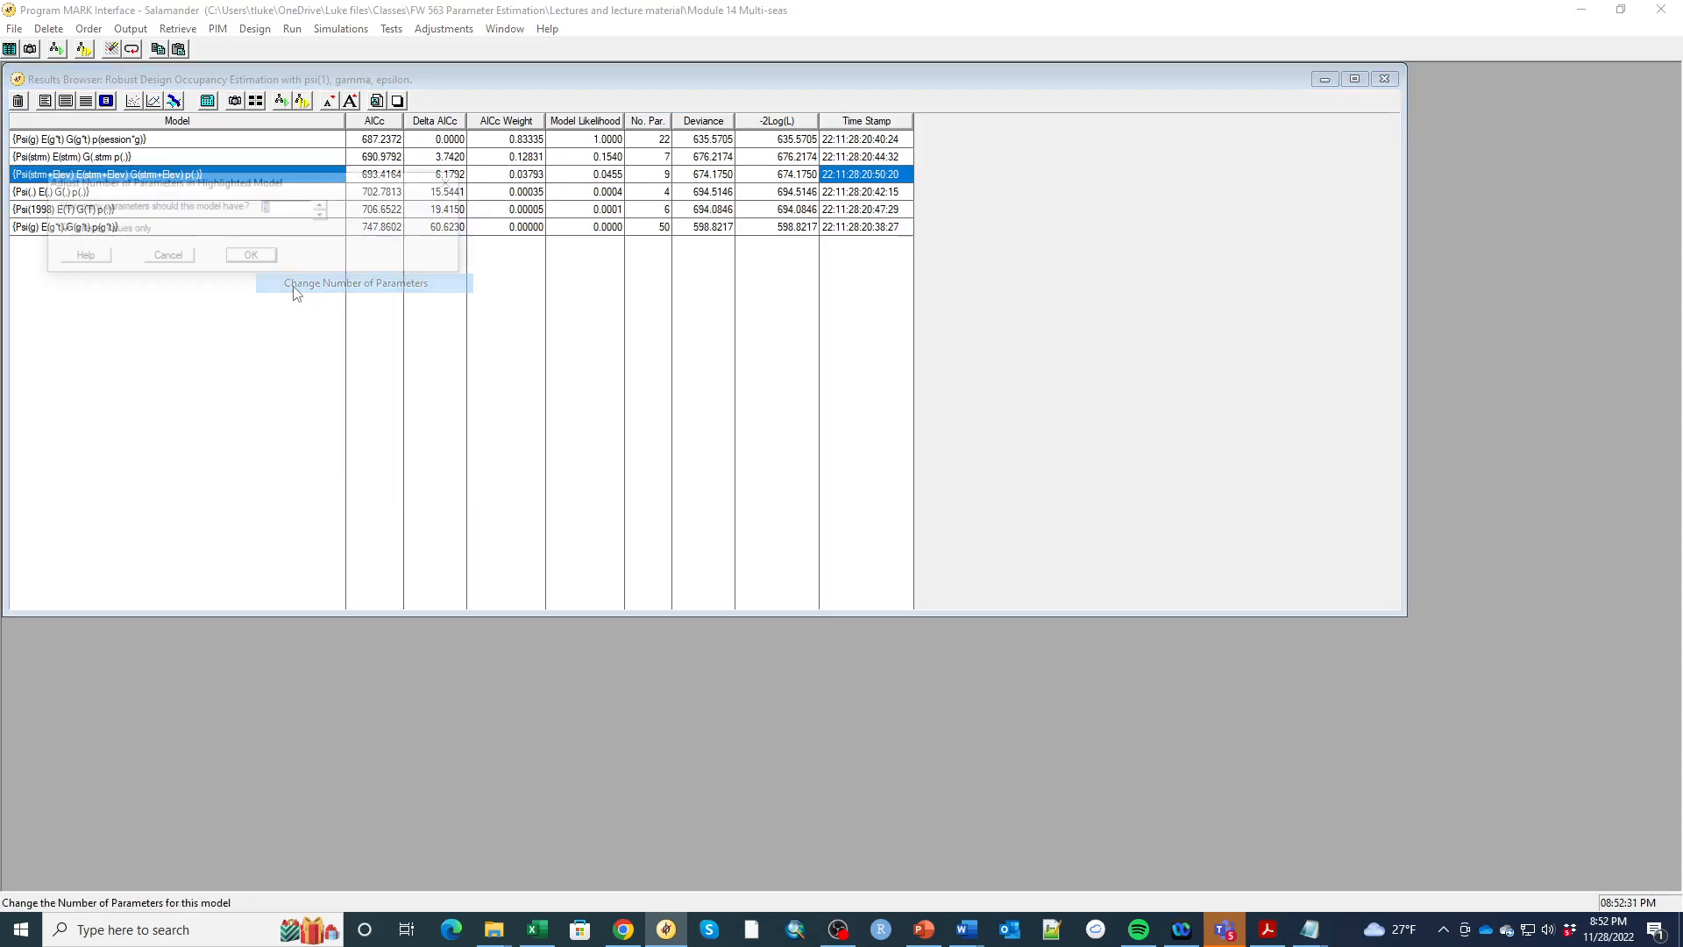
text(10)
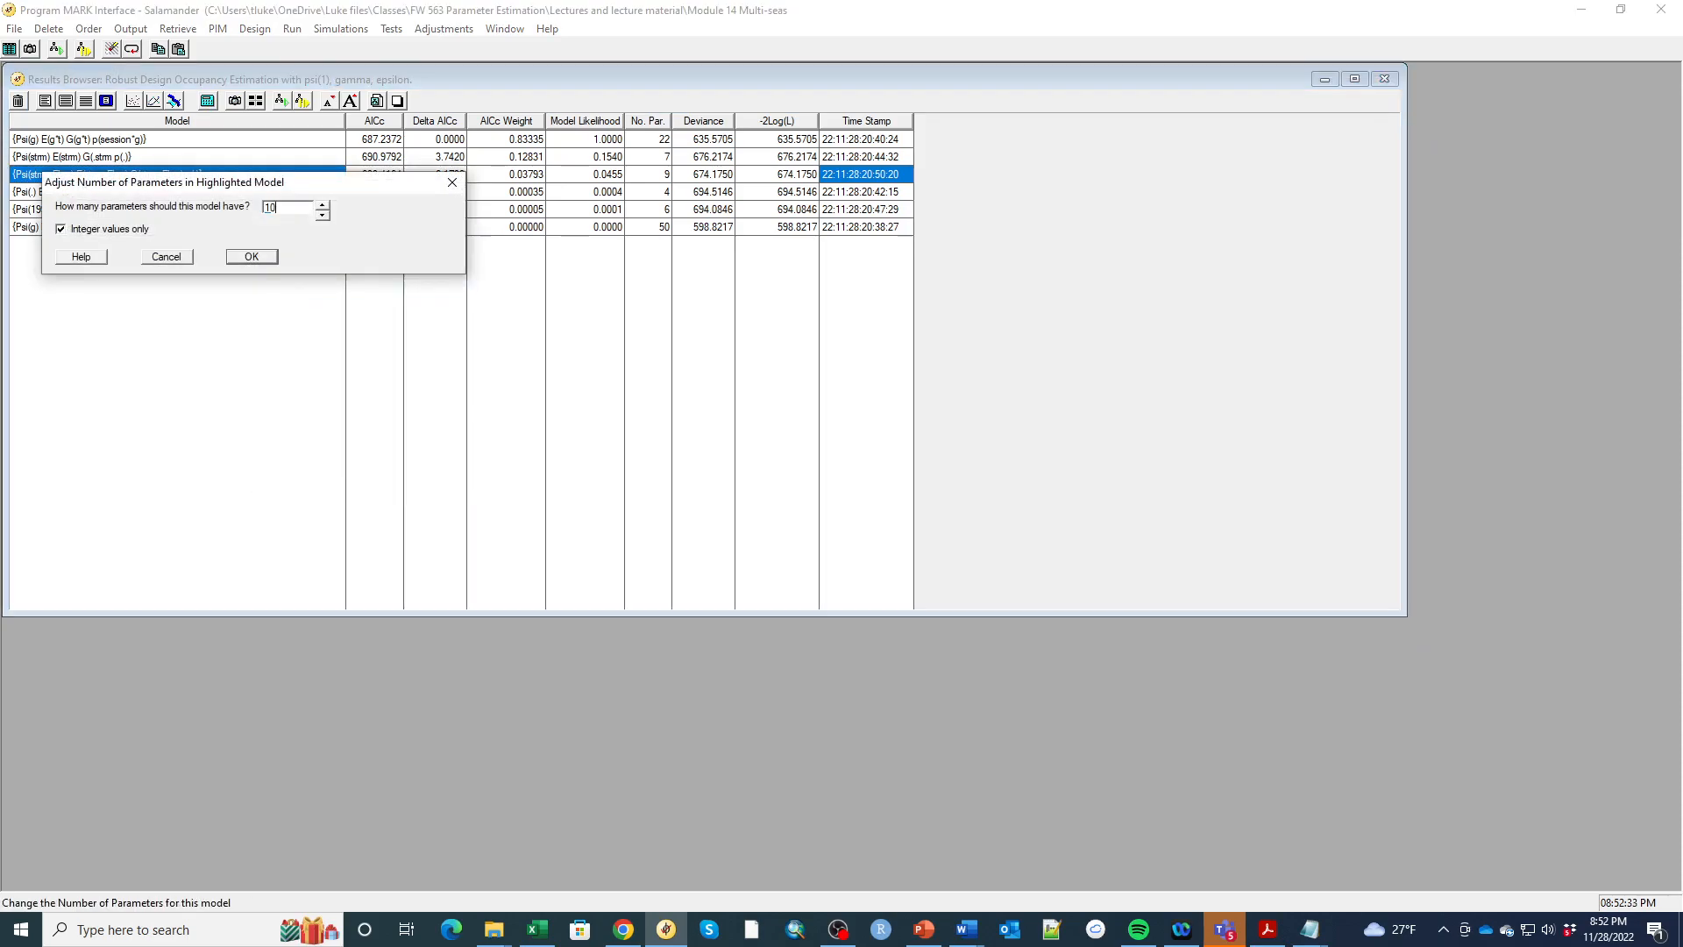
click(266, 259)
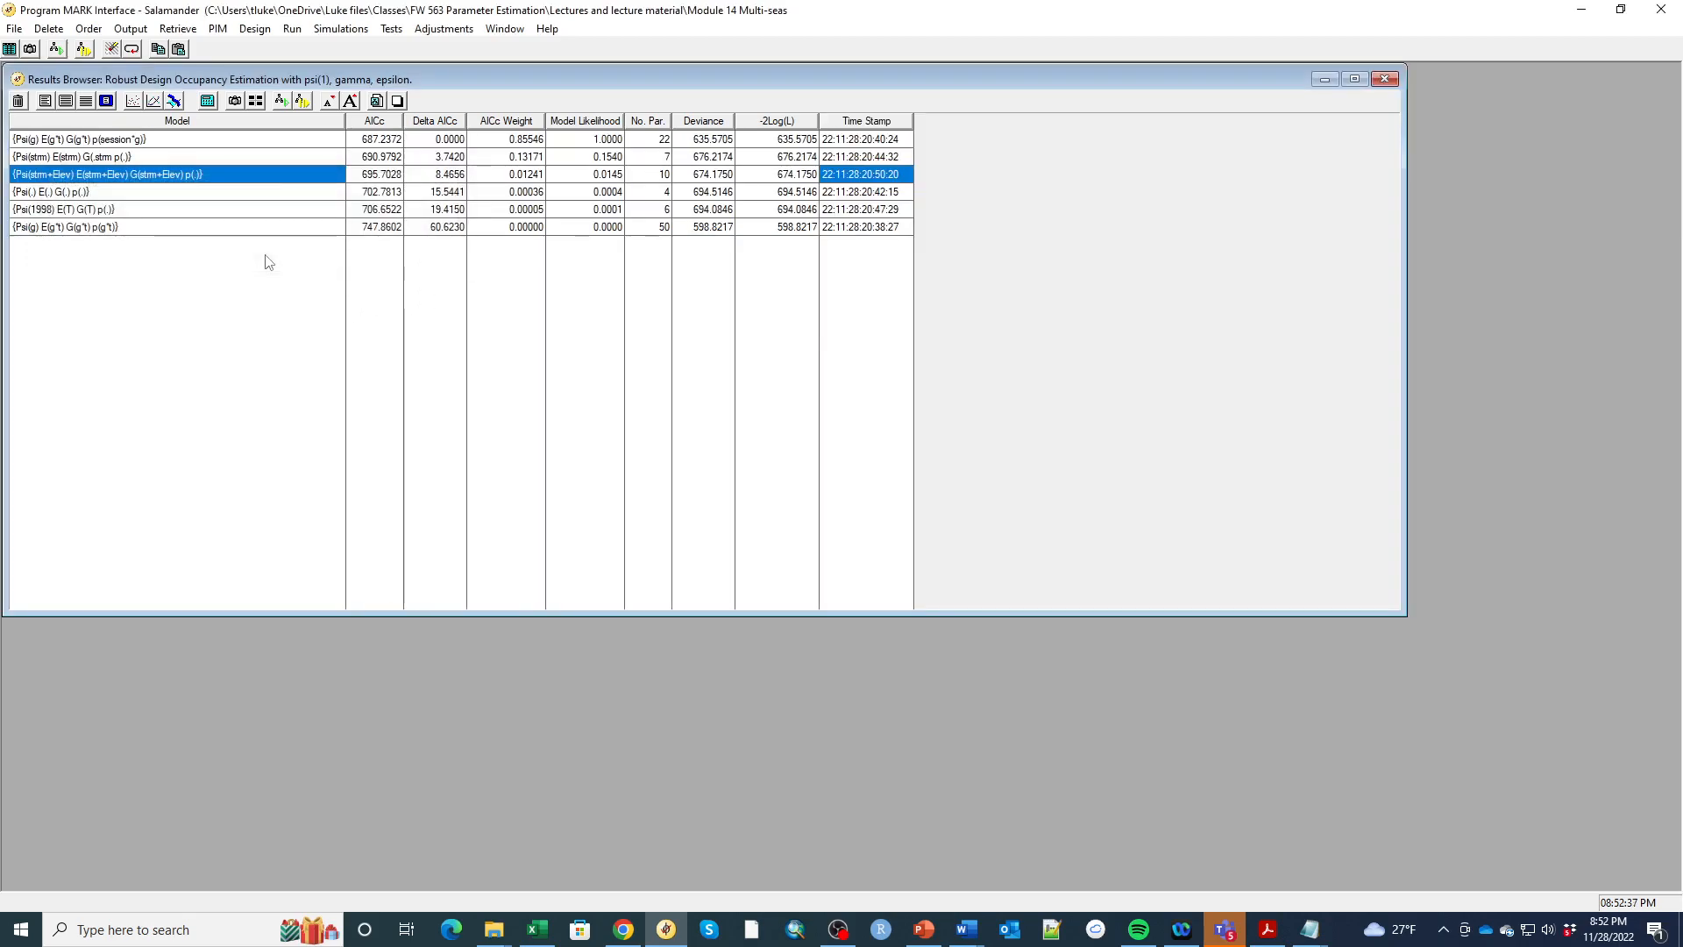
- Retrieve the {Psi(1998) E(T) G(T) p(.)} model to check its design matrix columns, and close the matrix
click(84, 192)
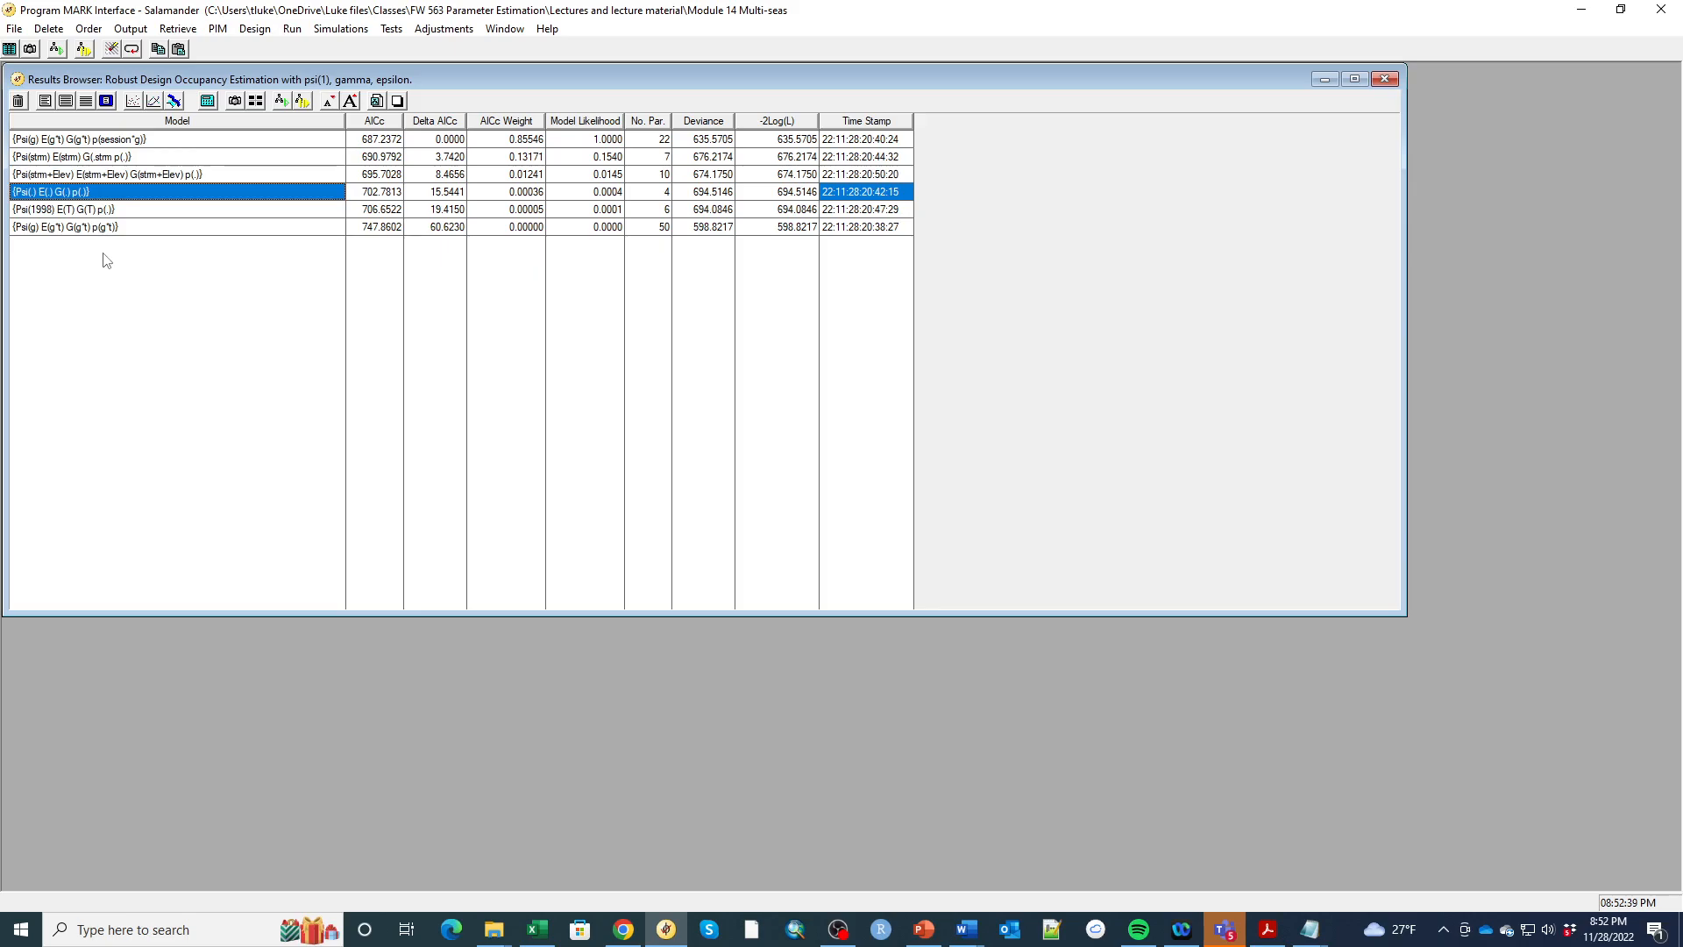
click(110, 212)
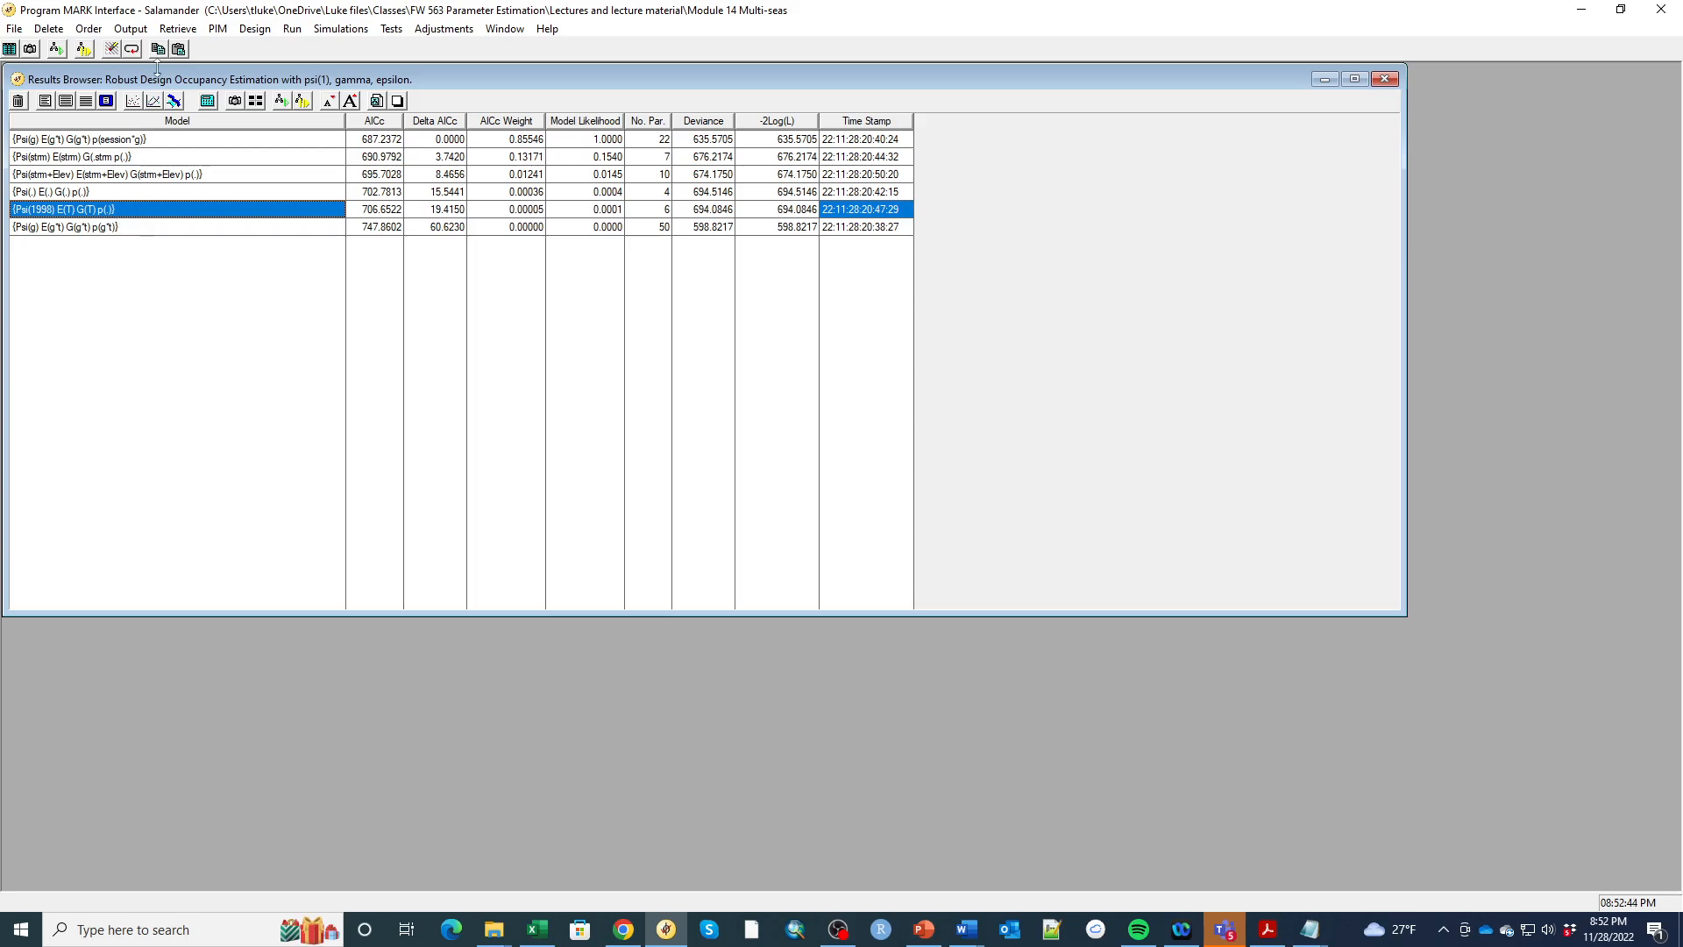
click(235, 100)
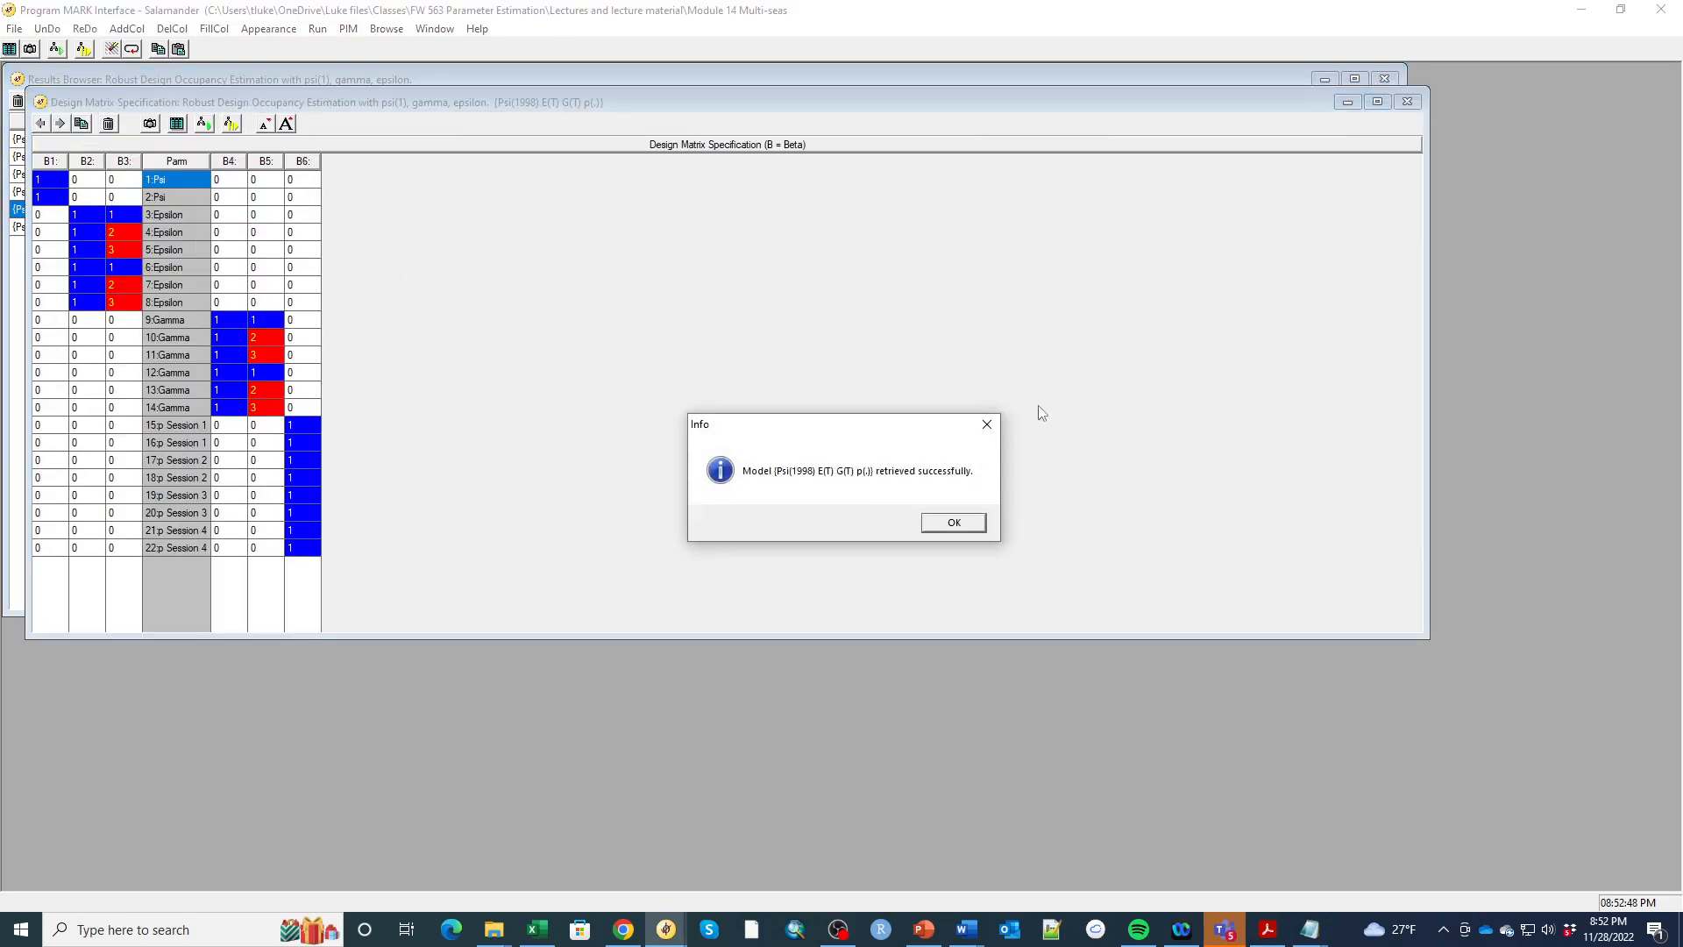
click(953, 523)
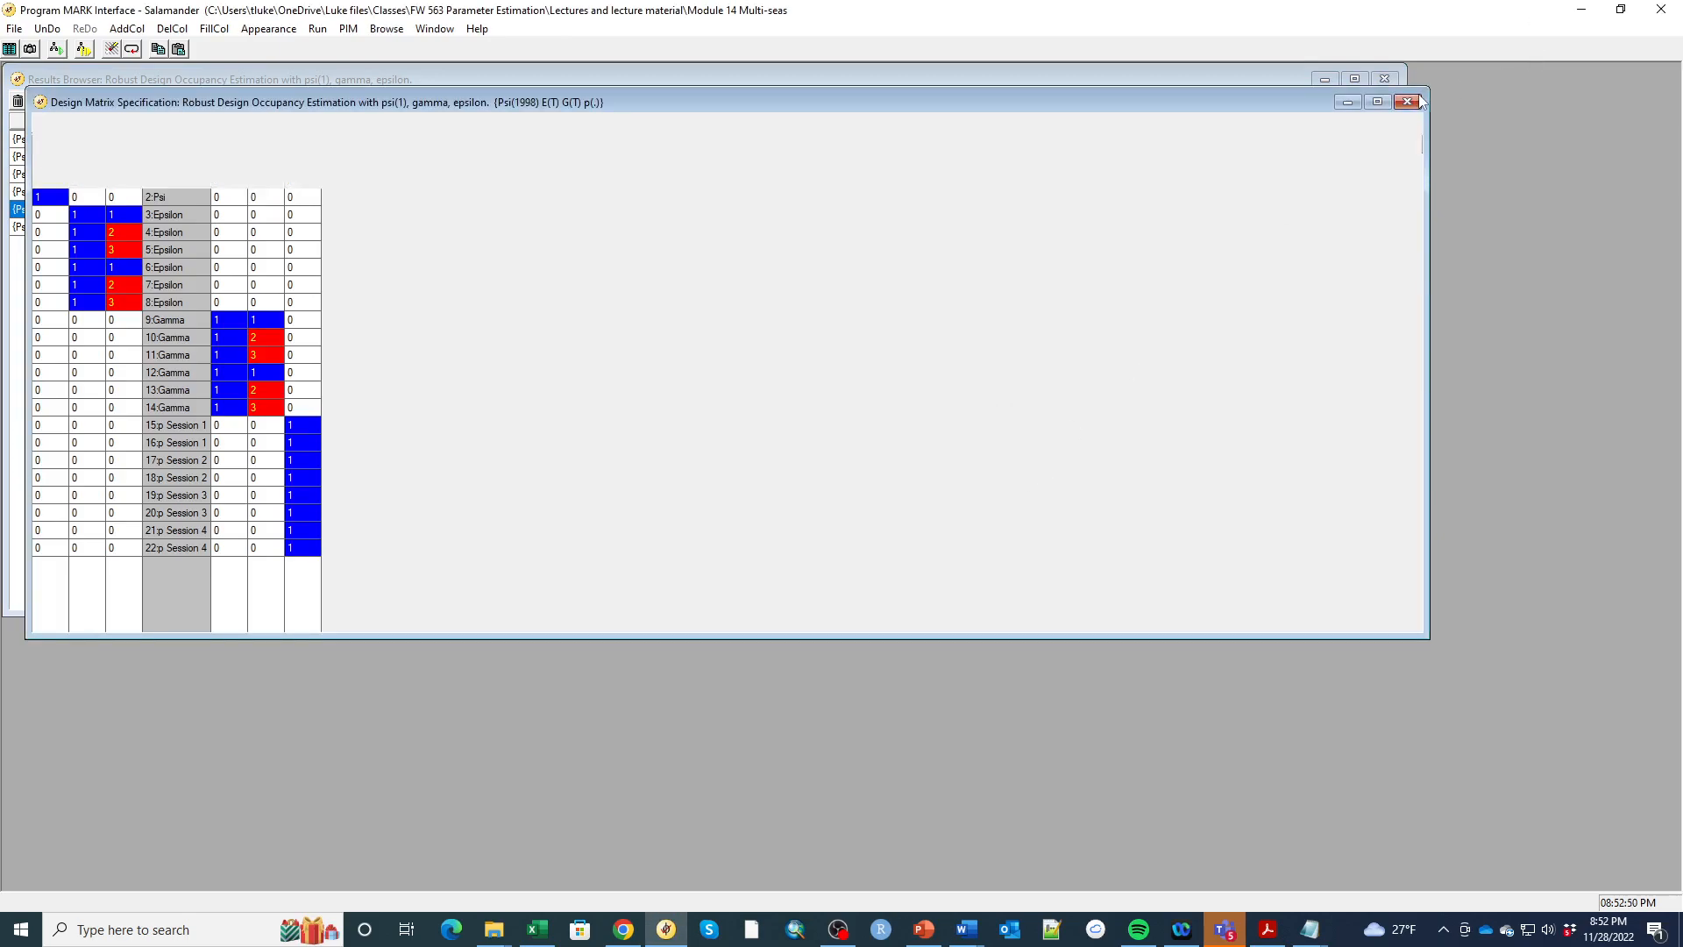
click(1407, 102)
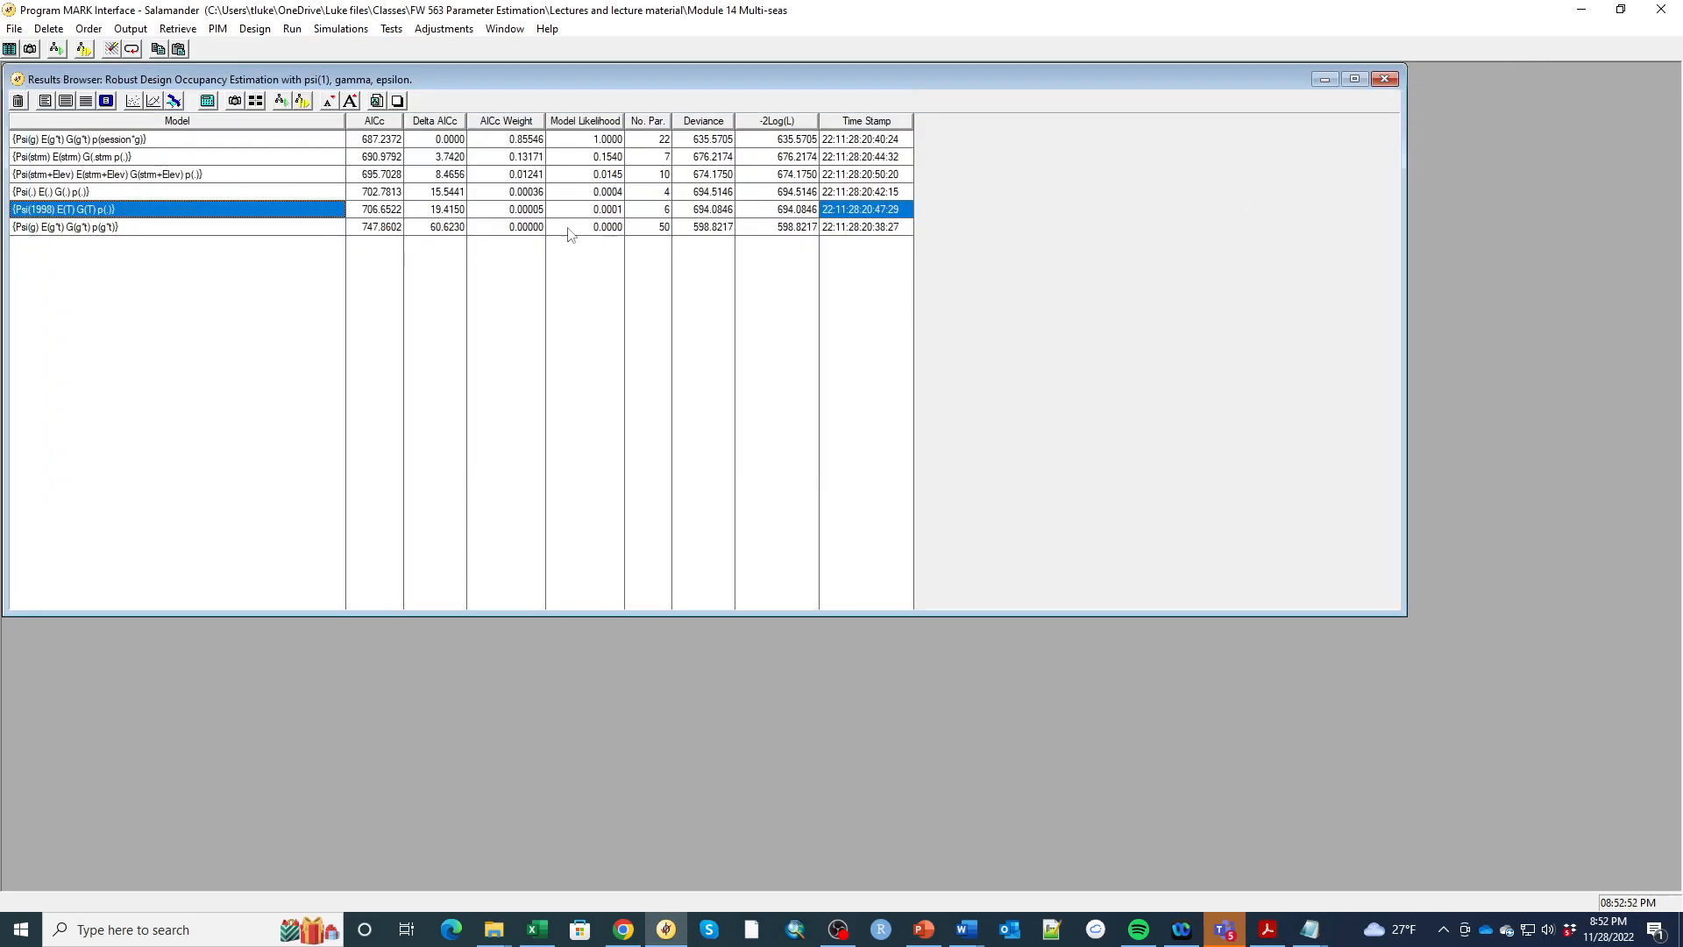
- Retrieve the {Psi(strm) E(strm) G(.strm p(.)} model to check its design matrix, and return to the results
click(251, 230)
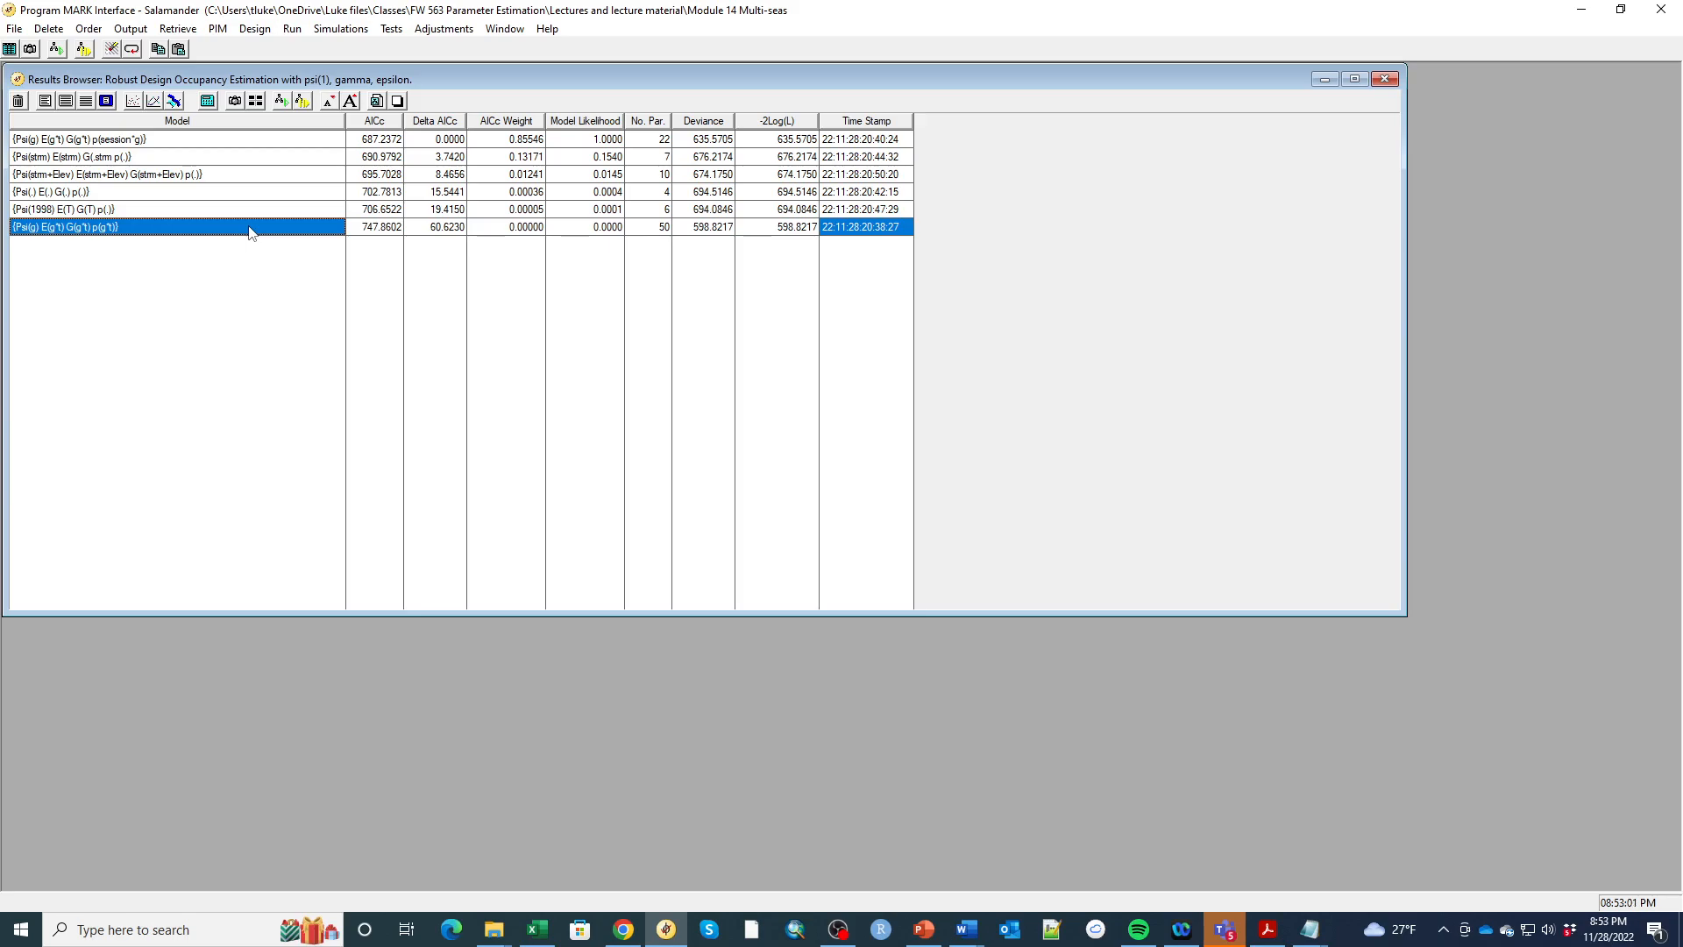
click(166, 158)
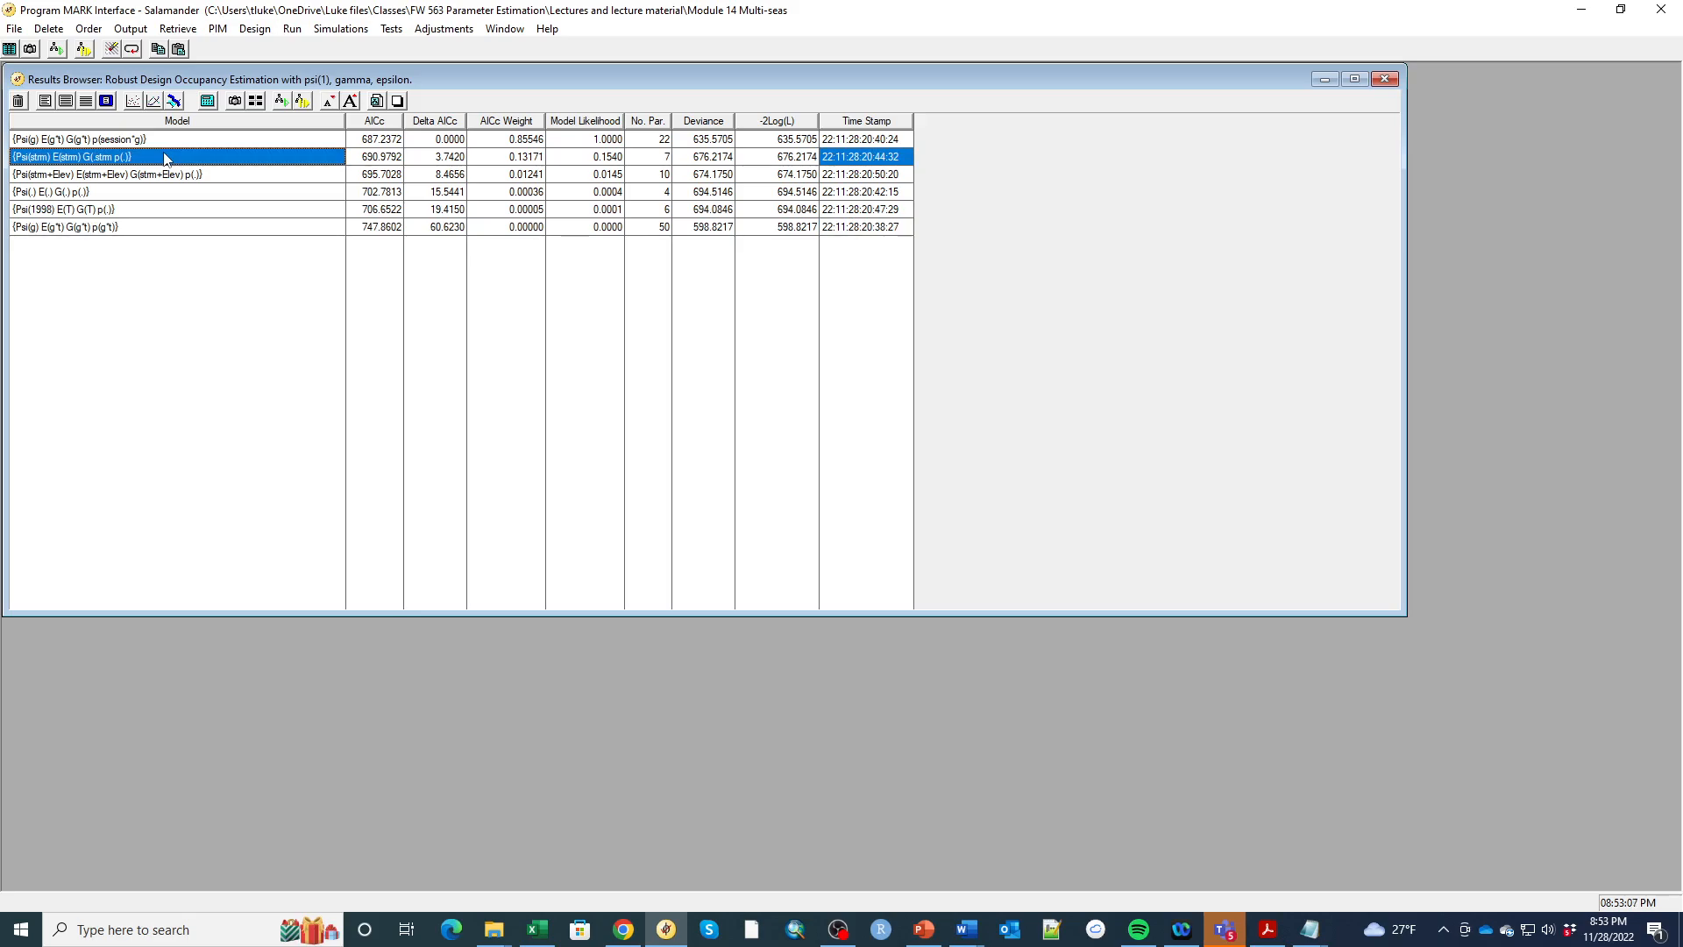
click(256, 103)
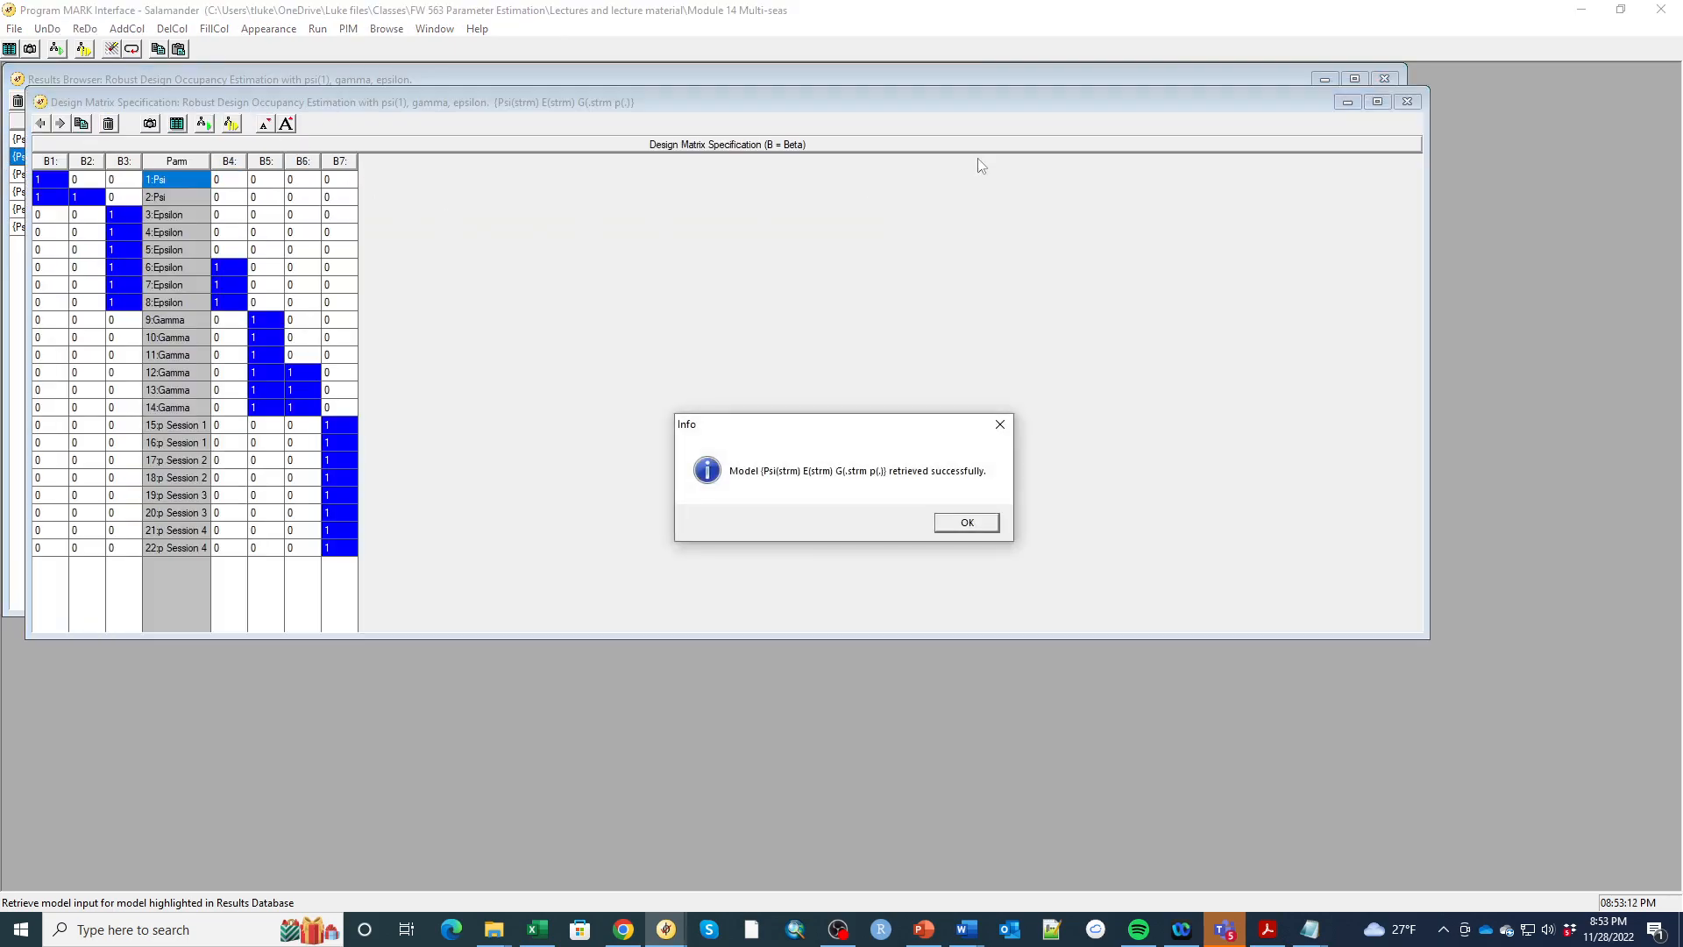
click(972, 524)
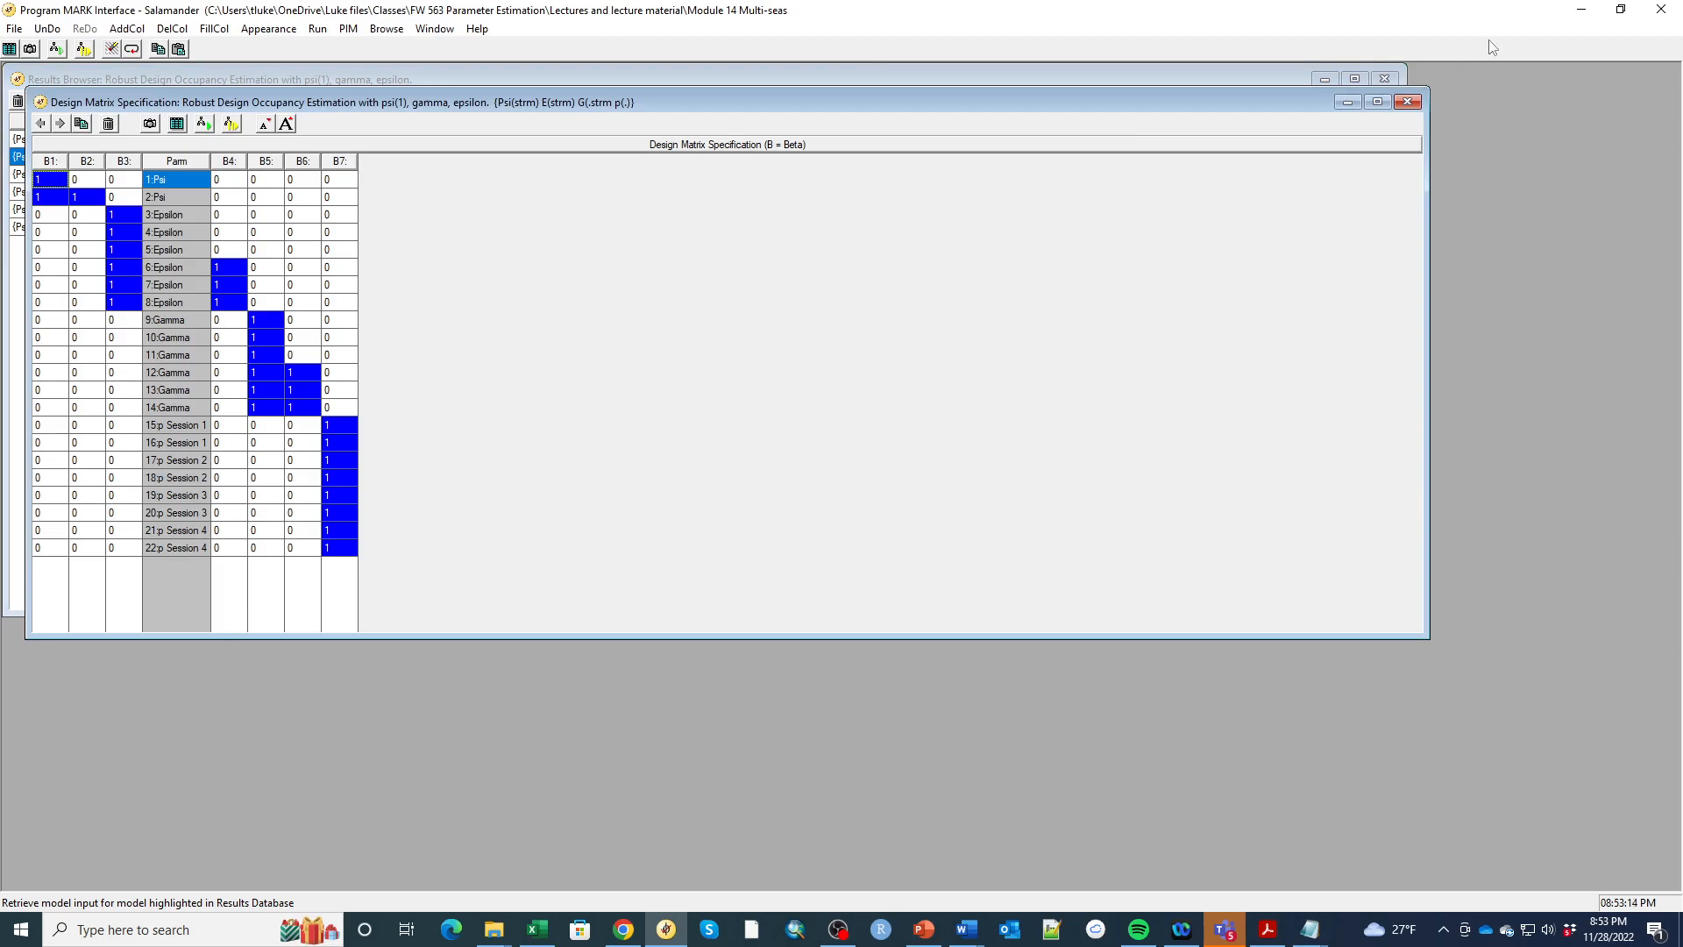
click(1407, 101)
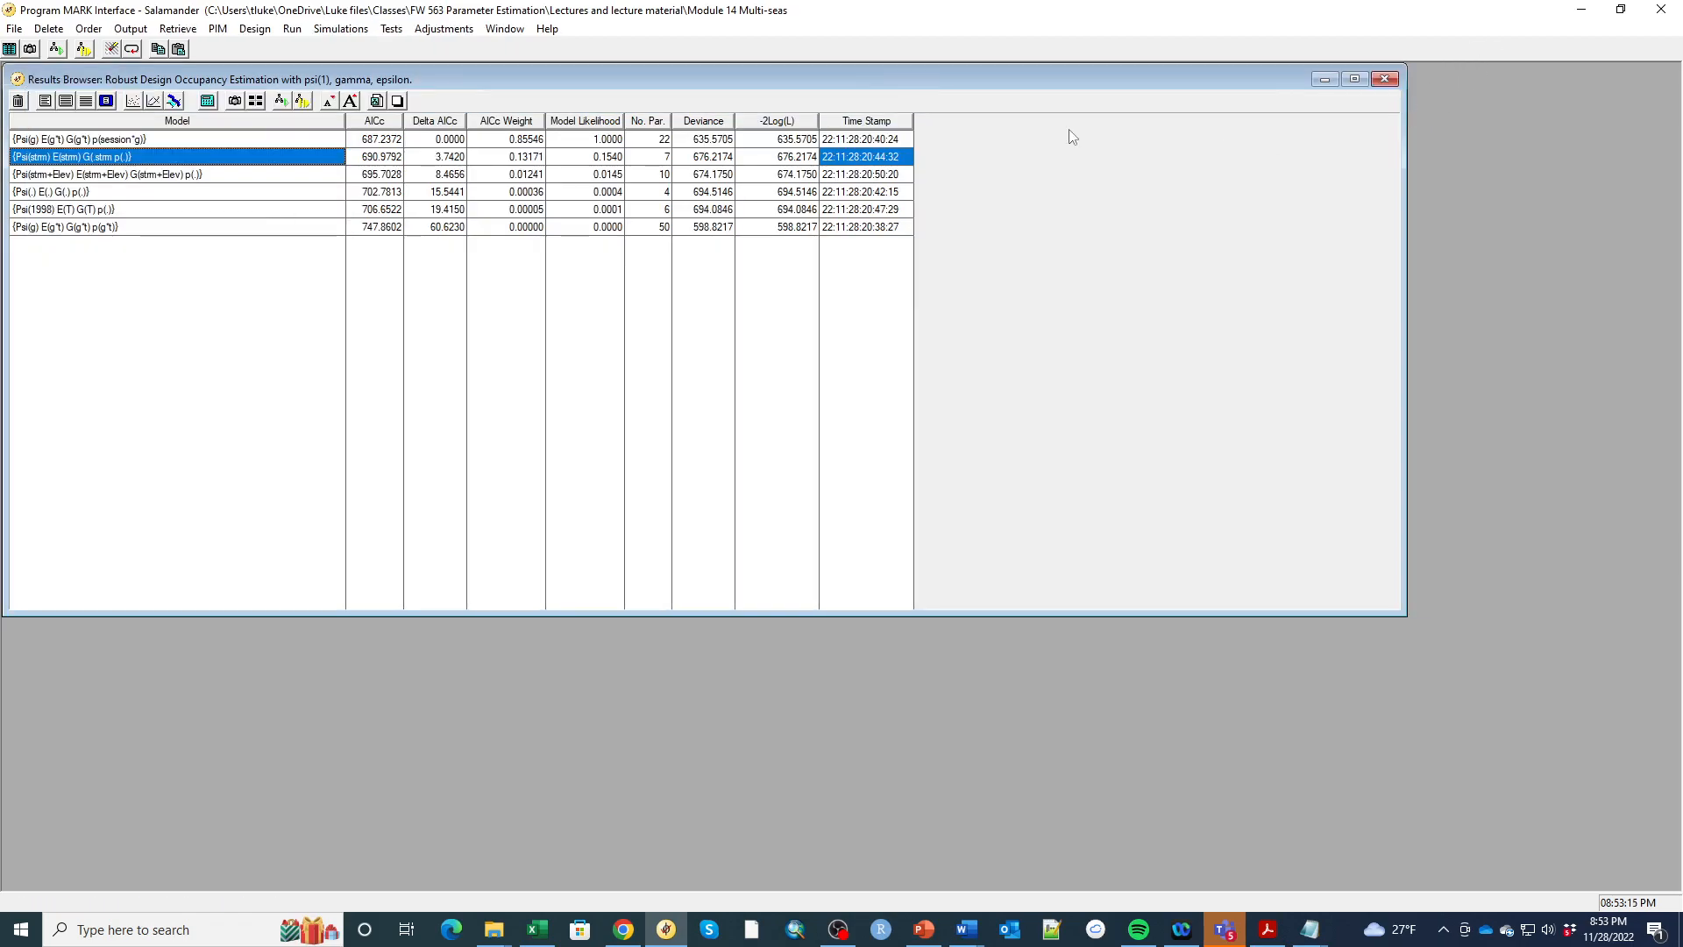
- Open the real parameter estimates of the {Psi(strm) E(strm) G(.strm p(.)} model and compare the Psi and Epsilon estimates between the two groups
click(87, 102)
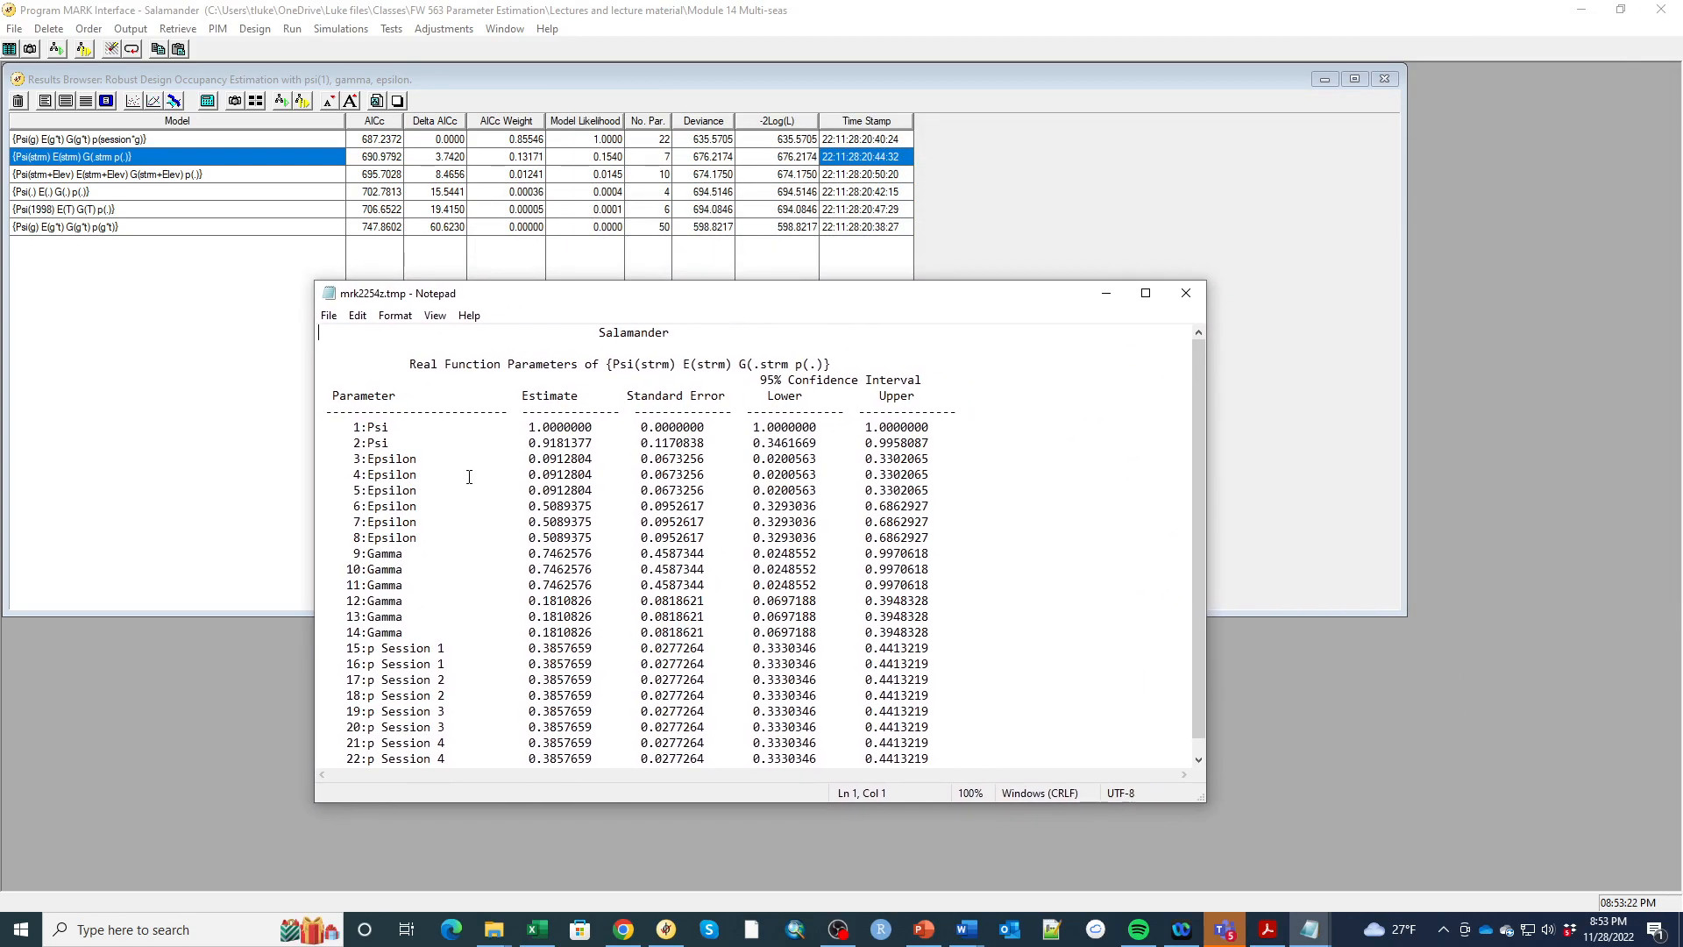
drag(367, 427, 601, 427)
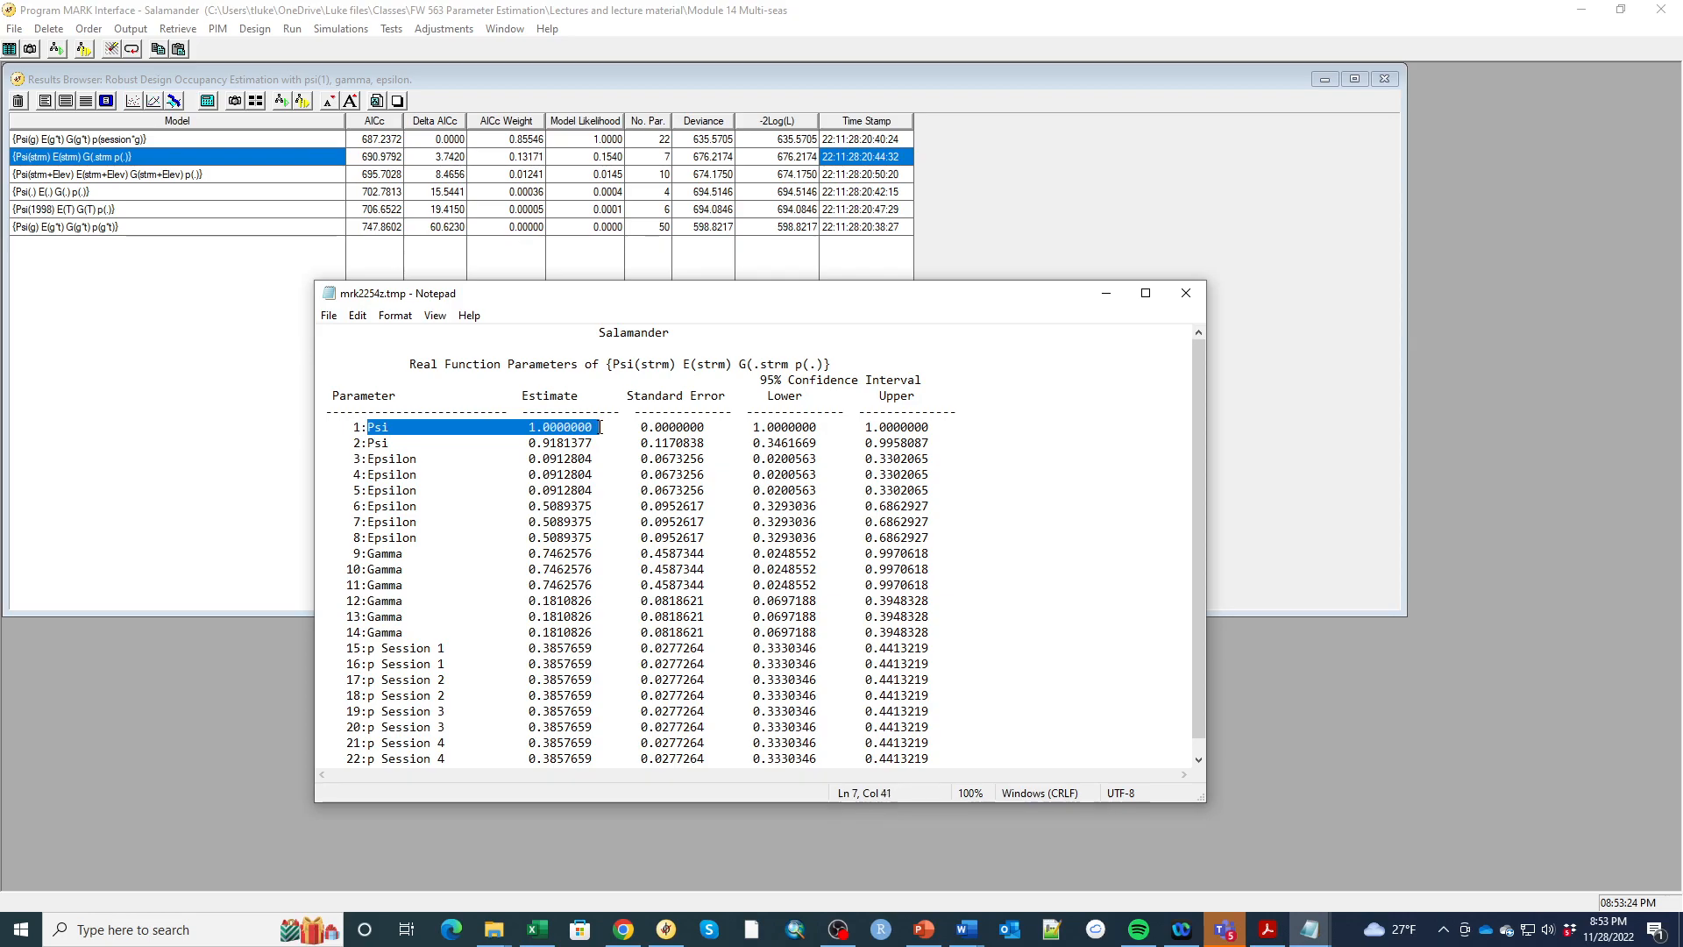
drag(360, 444, 599, 448)
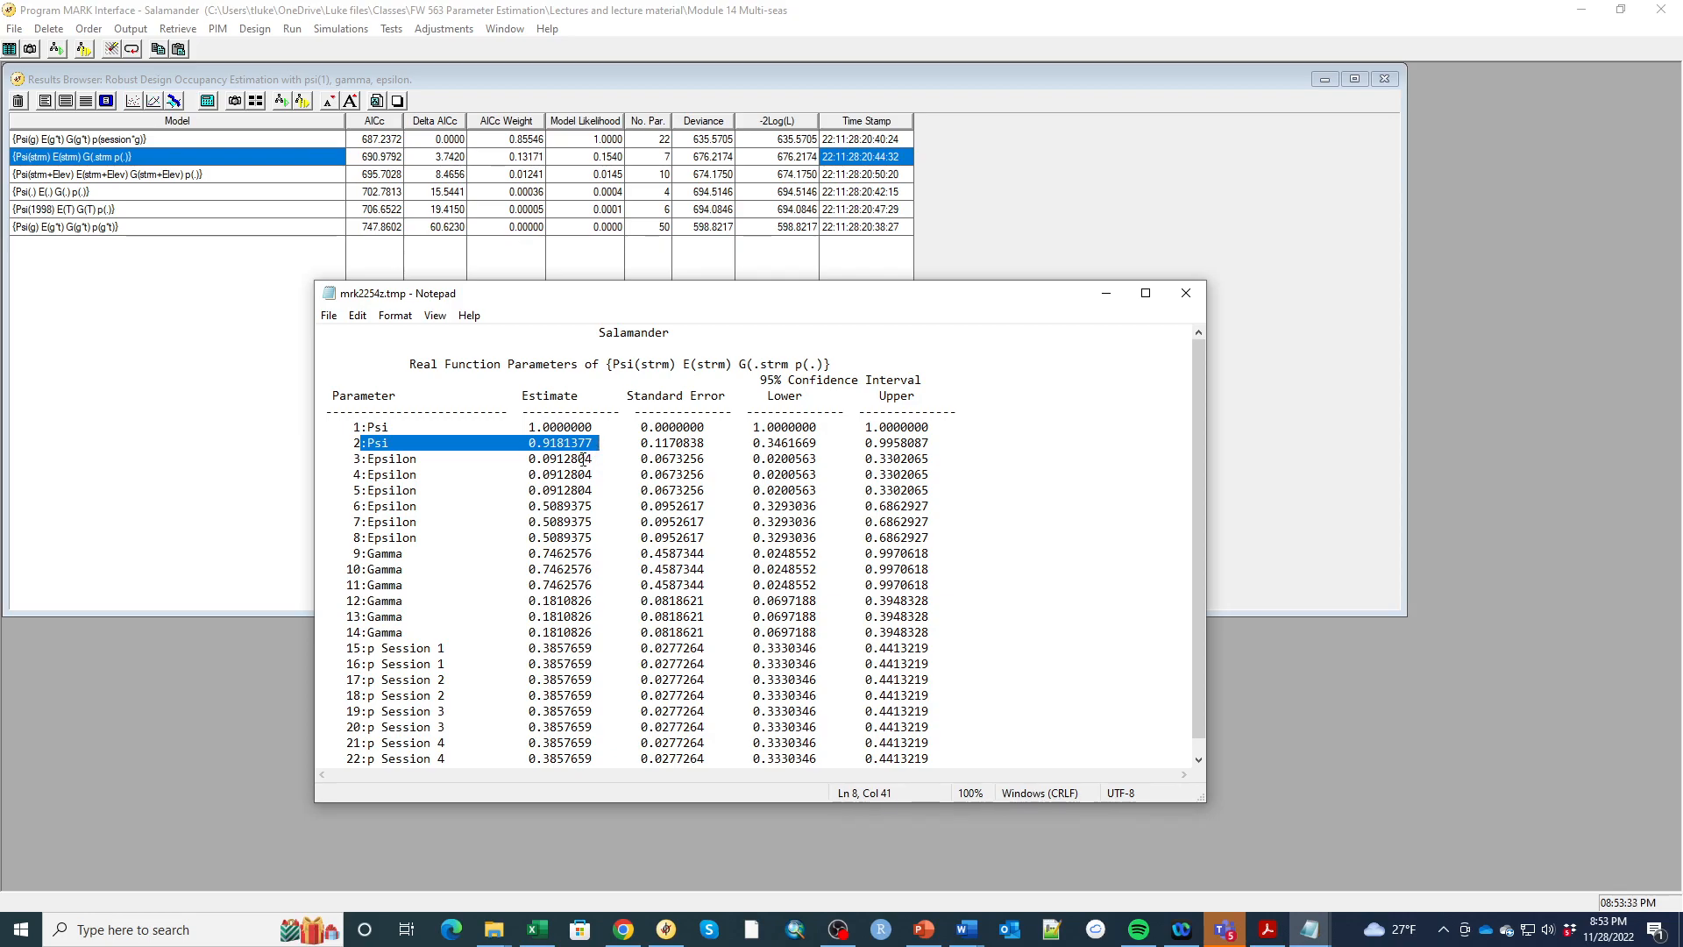
click(582, 459)
drag(368, 459, 605, 491)
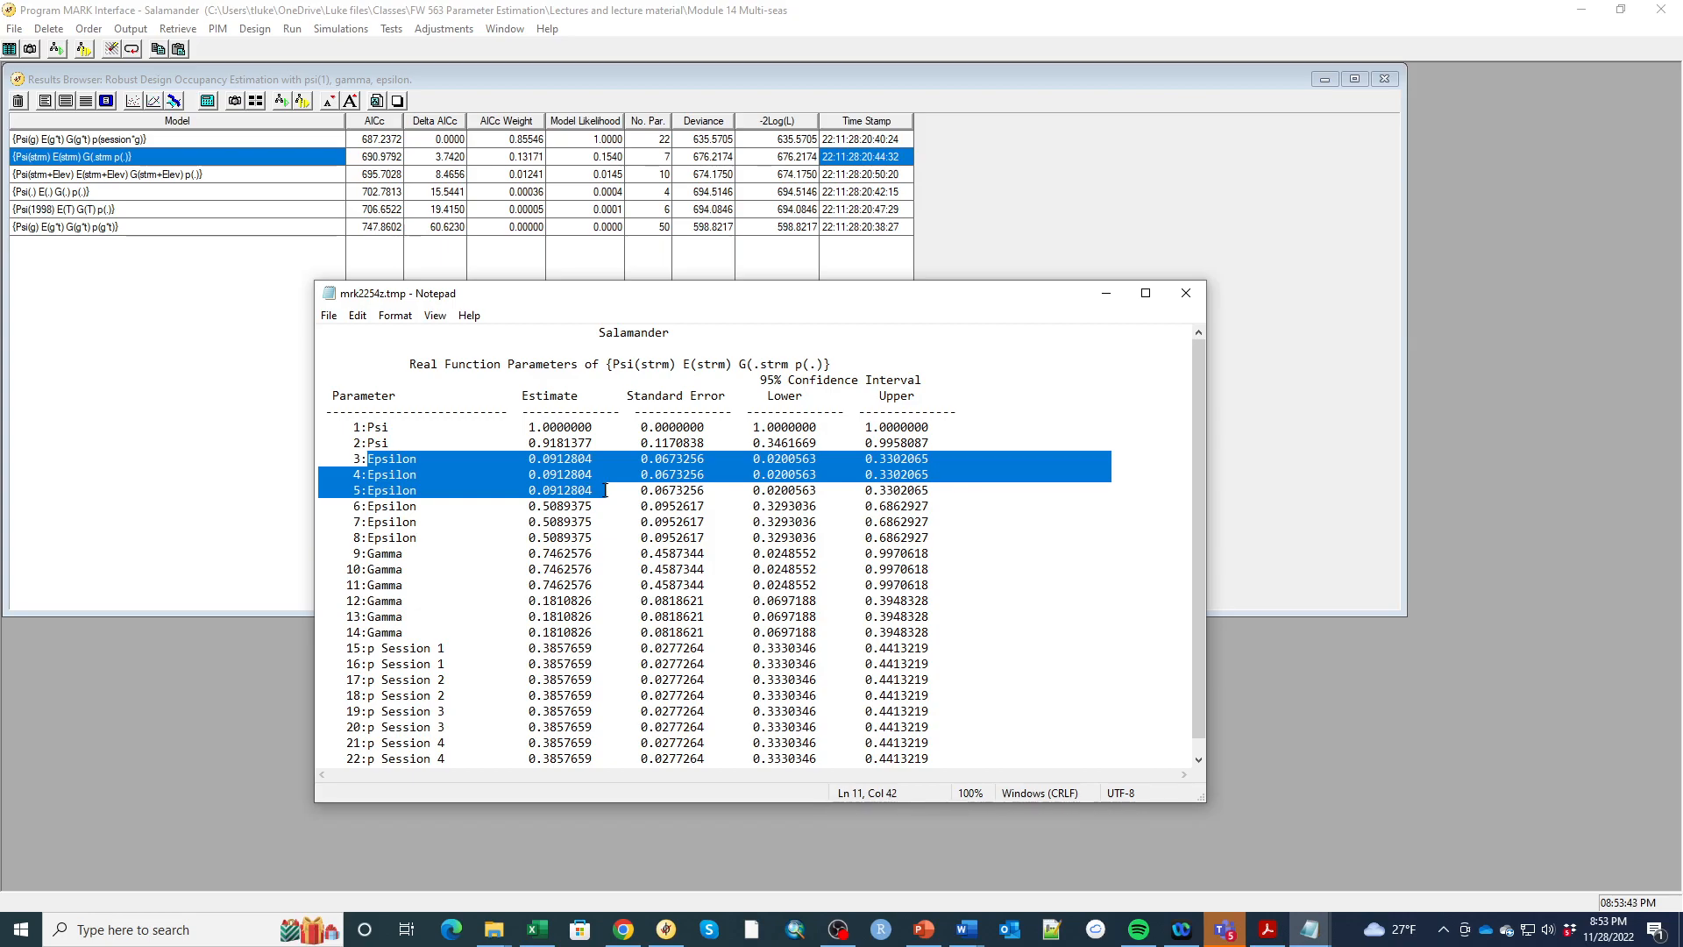
drag(348, 506, 599, 537)
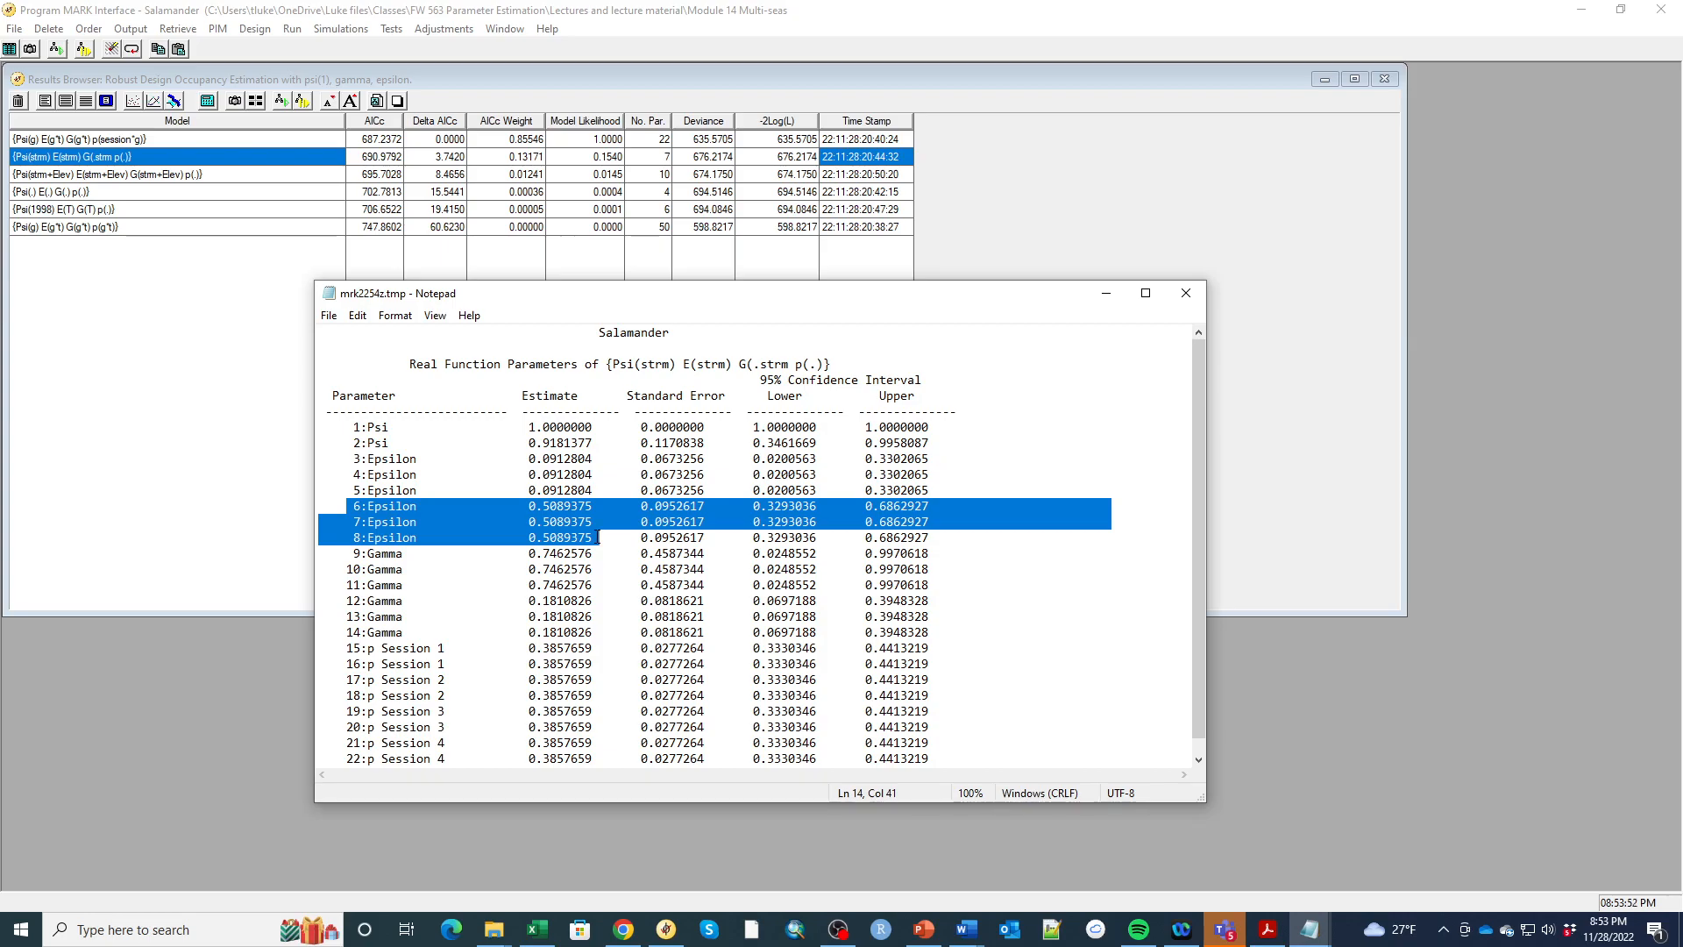
- Examine the Gamma estimates of both groups and the p estimates of all sessions, and close the real parameter listing
drag(334, 554, 621, 579)
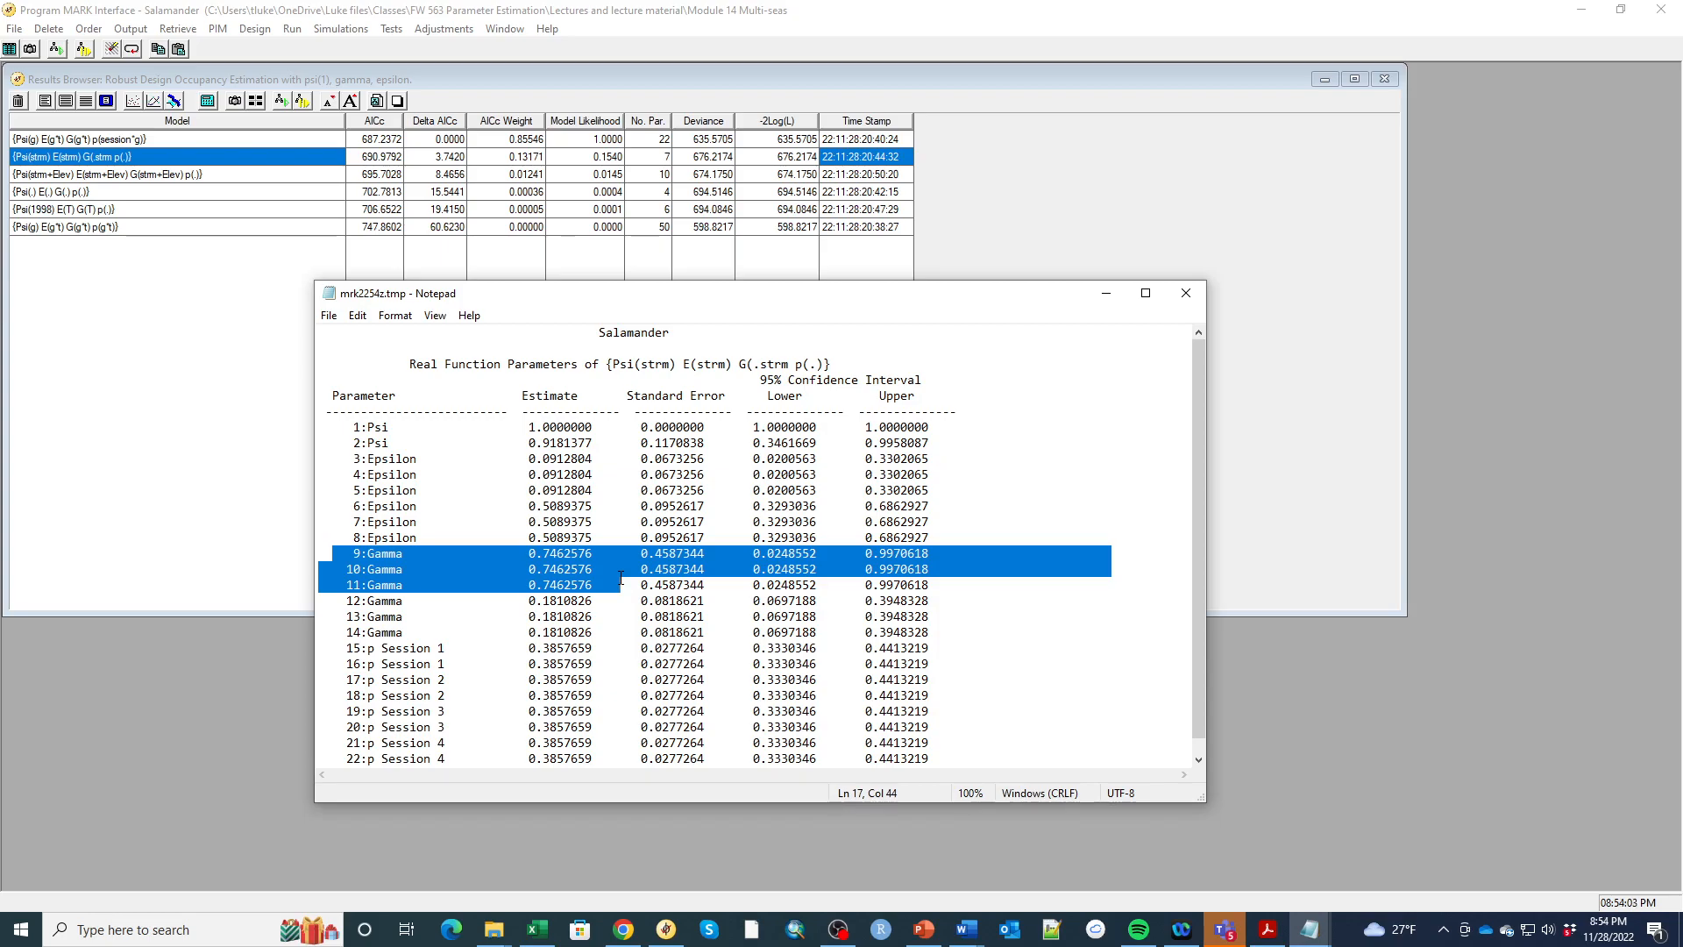
drag(331, 607, 602, 632)
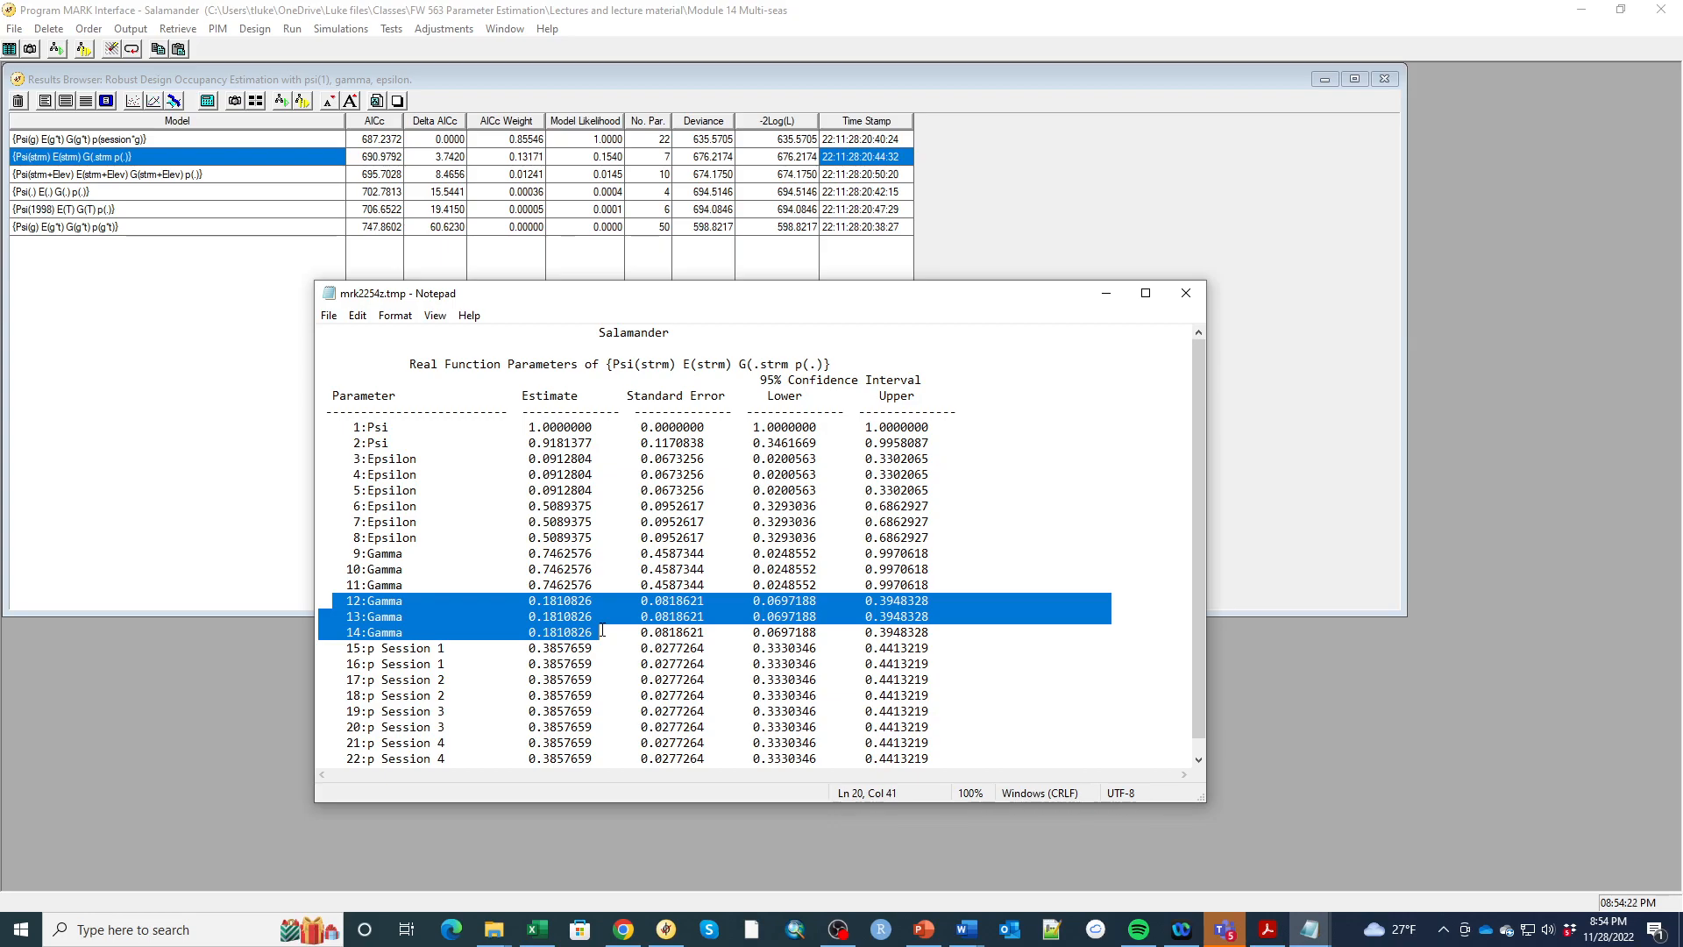
drag(557, 666, 566, 743)
click(340, 650)
drag(340, 649, 957, 736)
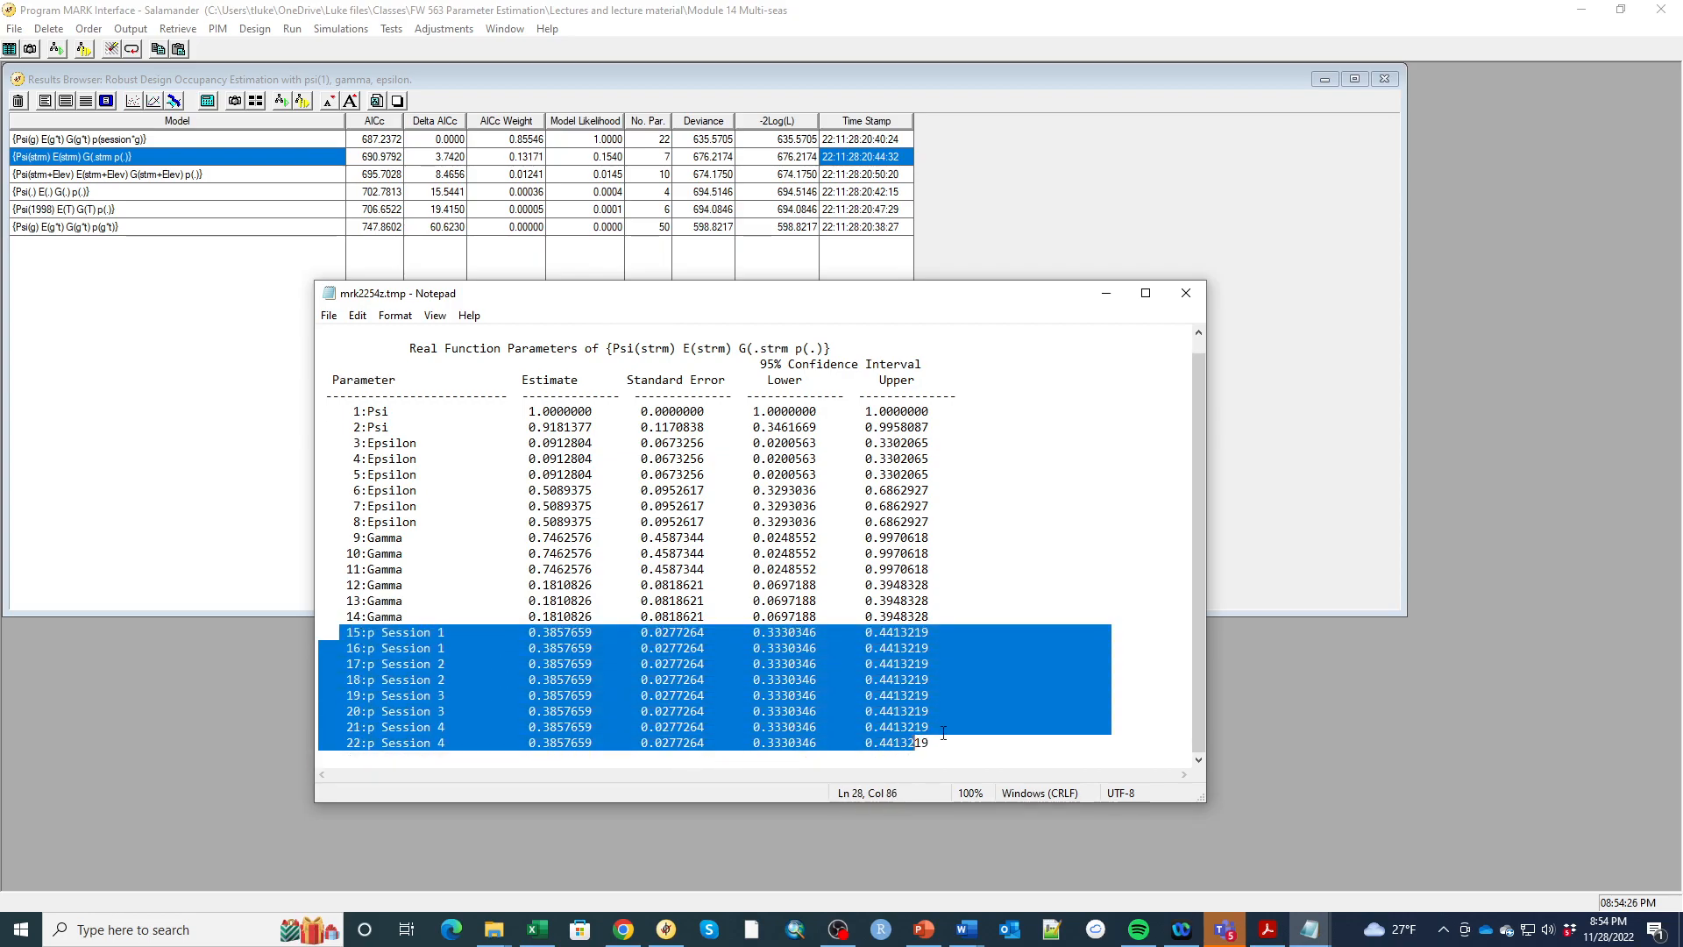
click(958, 746)
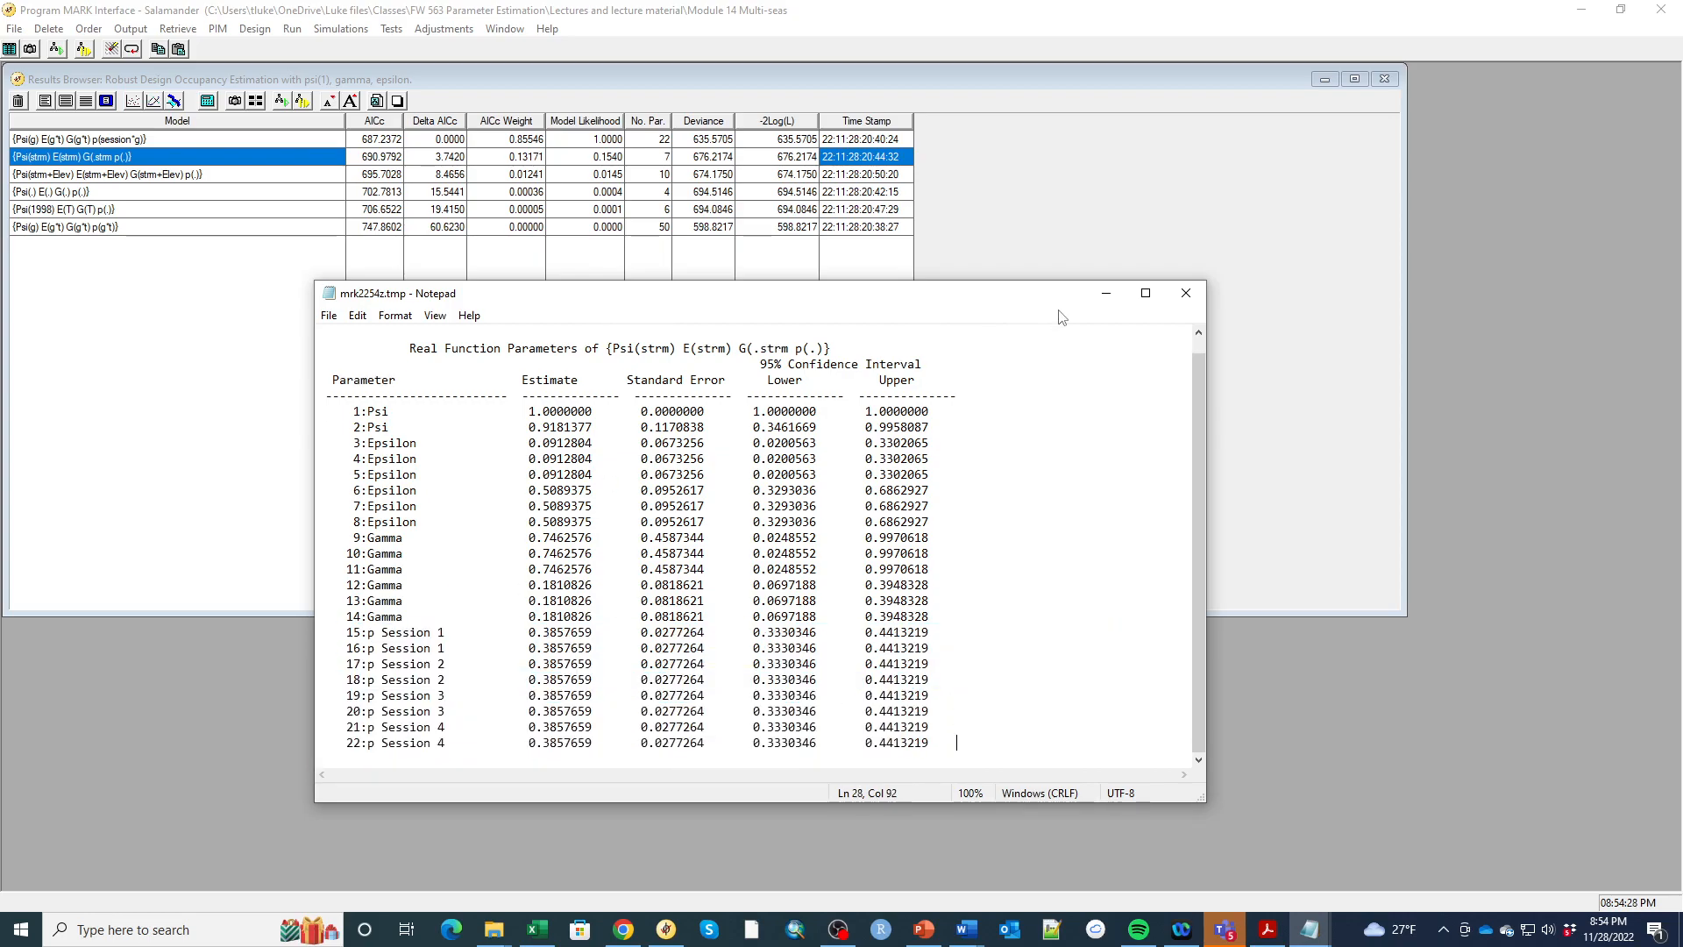
click(1184, 295)
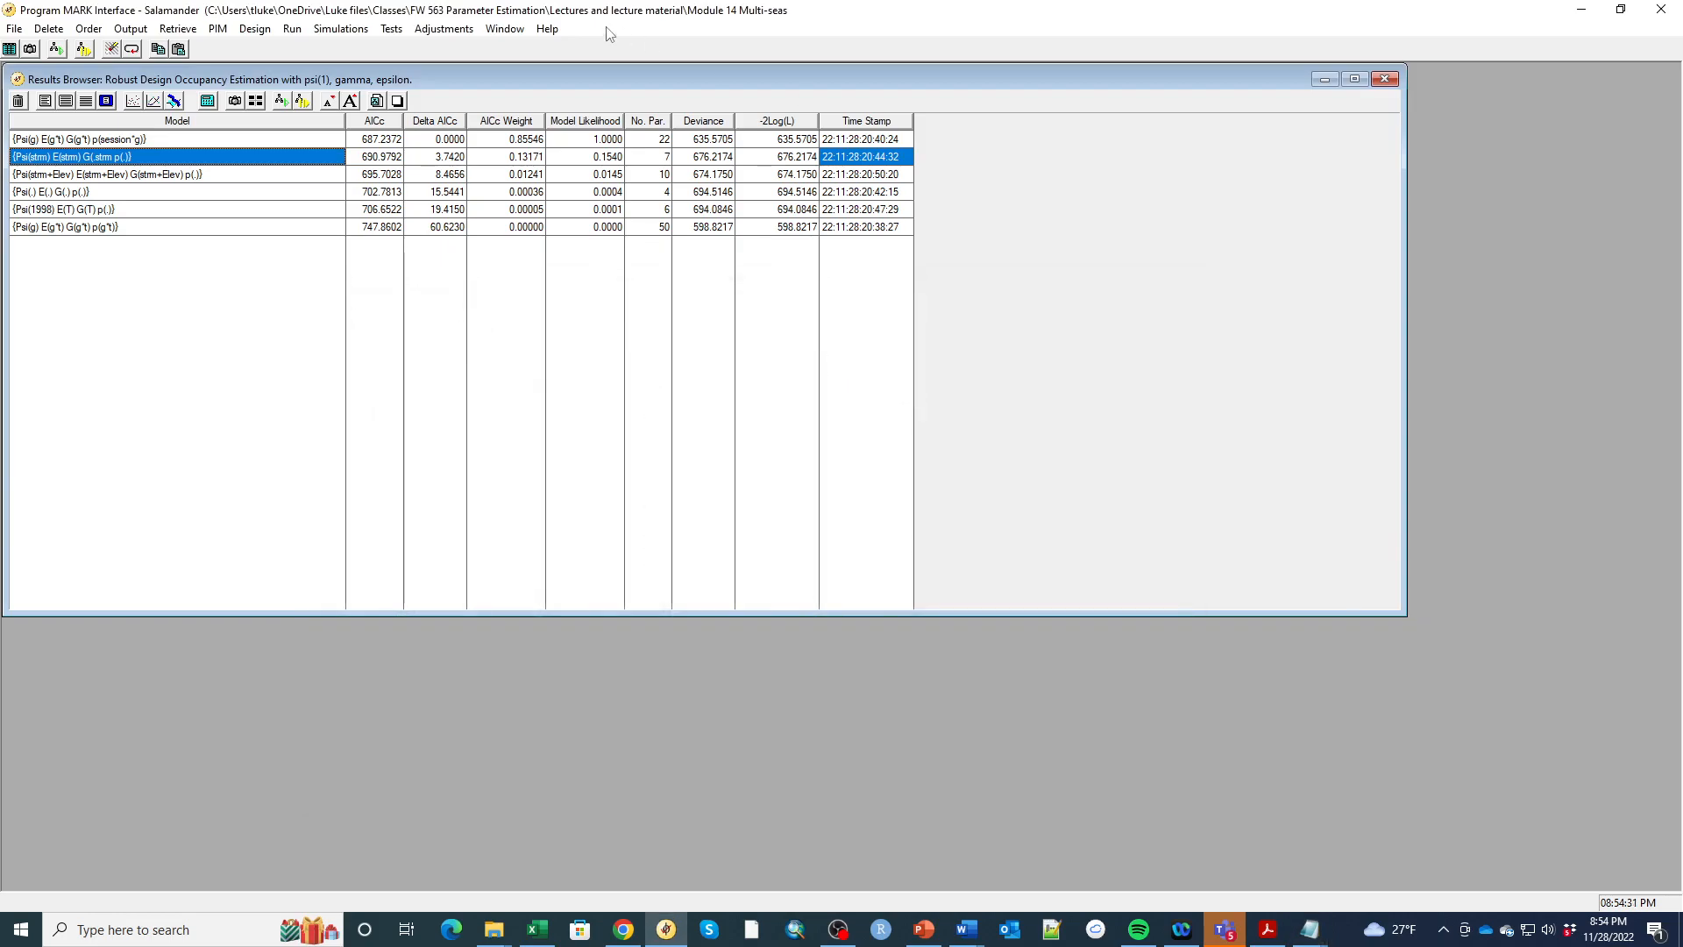
- Reopen the design matrix of the {Psi(strm) E(strm) G(.strm p(.)} model and close it again
click(254, 102)
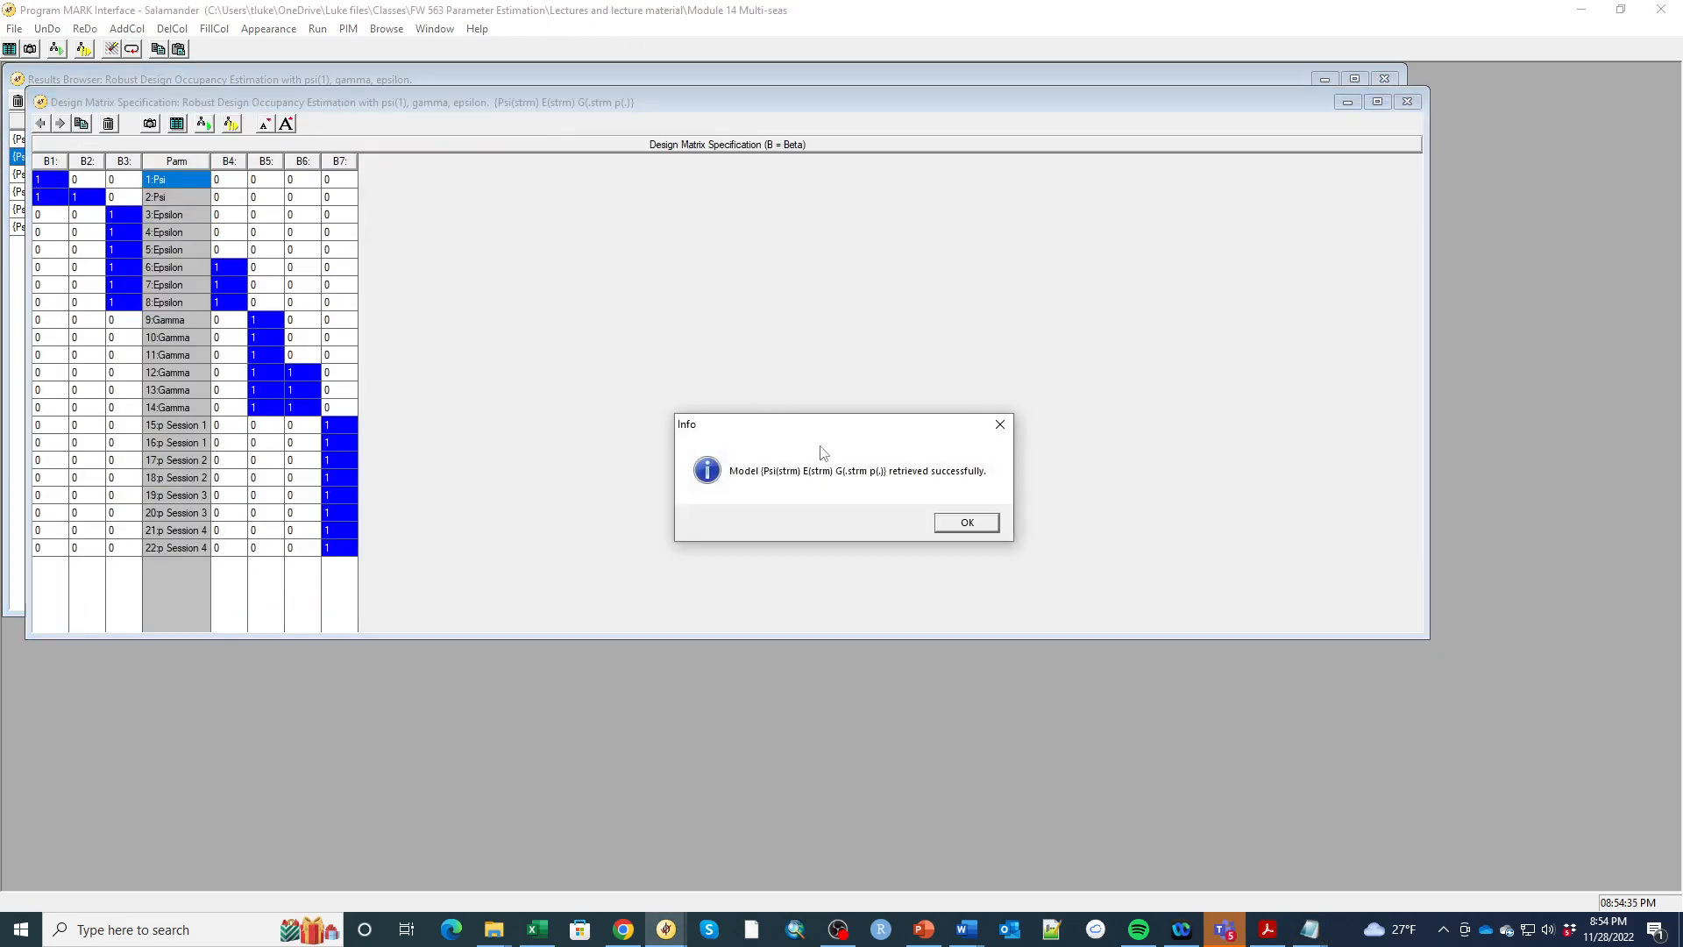
click(968, 524)
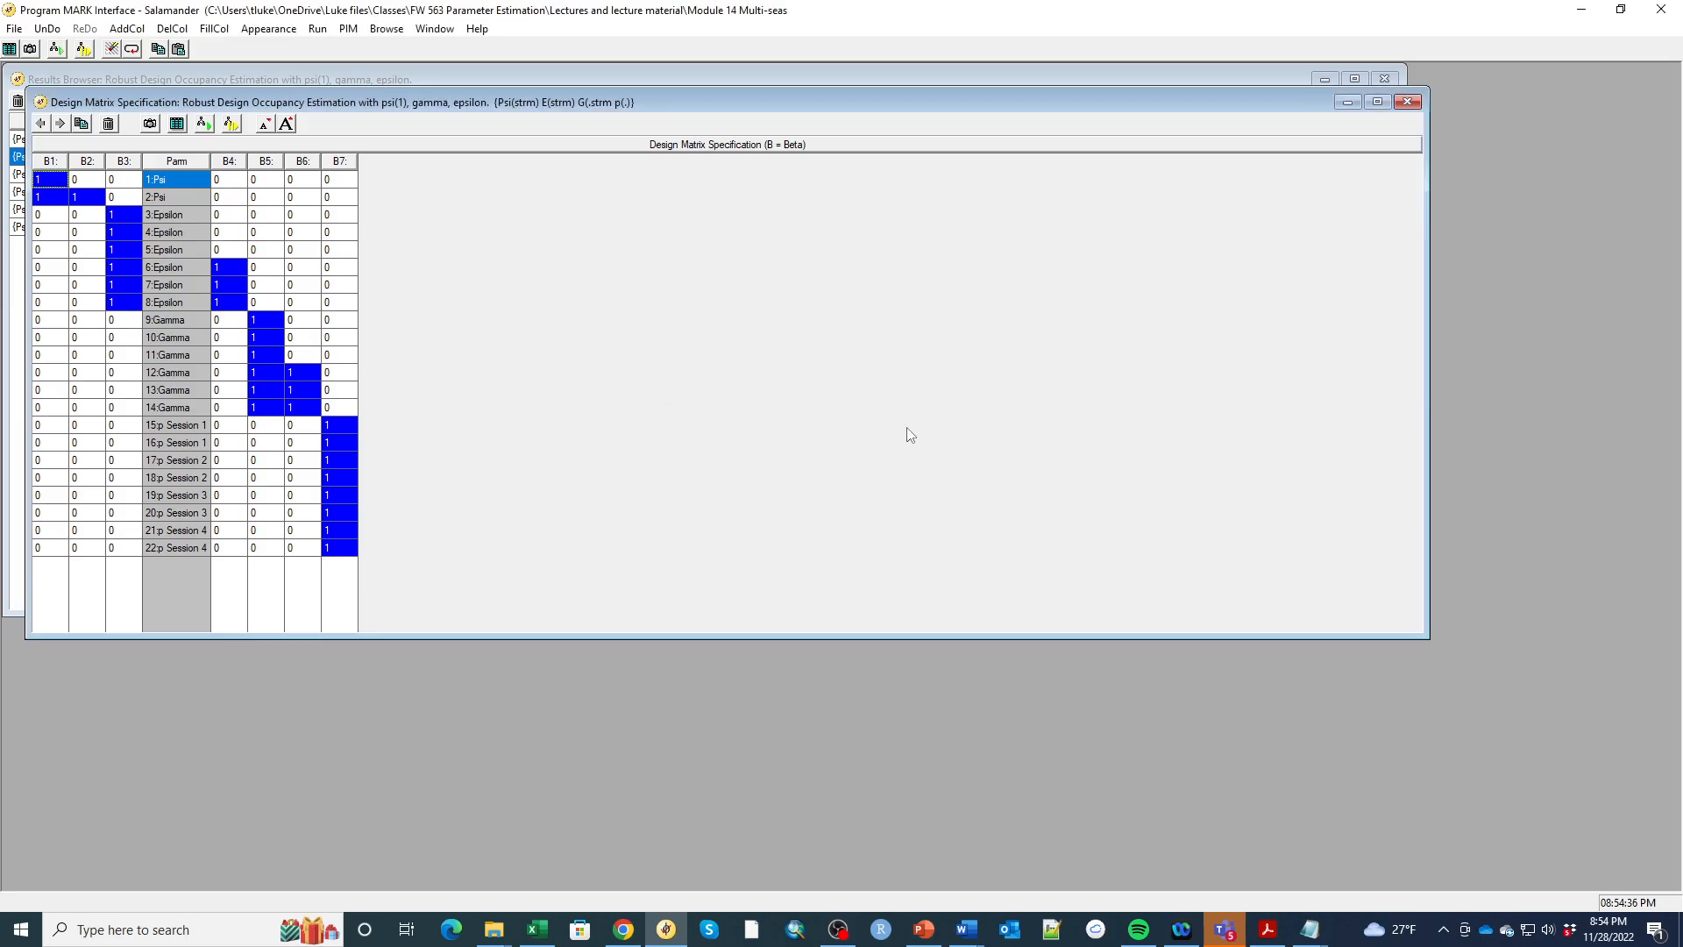
click(1407, 102)
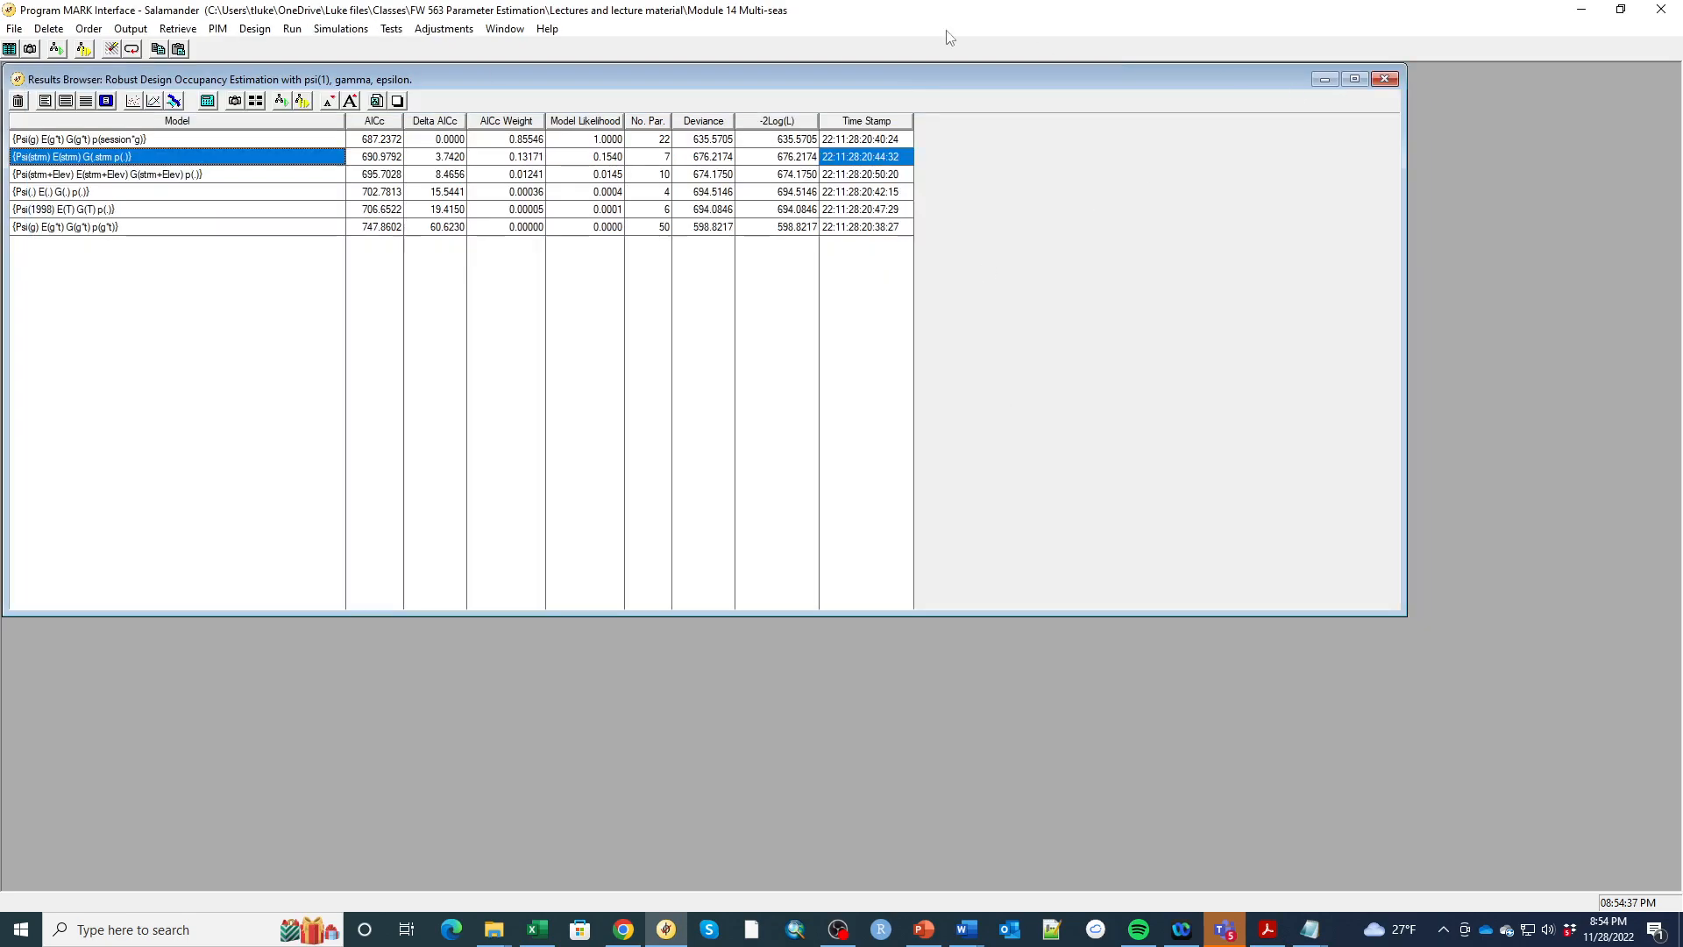
- Open the derived parameter estimates of the {Psi(strm) E(strm) G(.strm p(.)} model and examine Psi-hat across occasions for groups 1 and 2
click(106, 102)
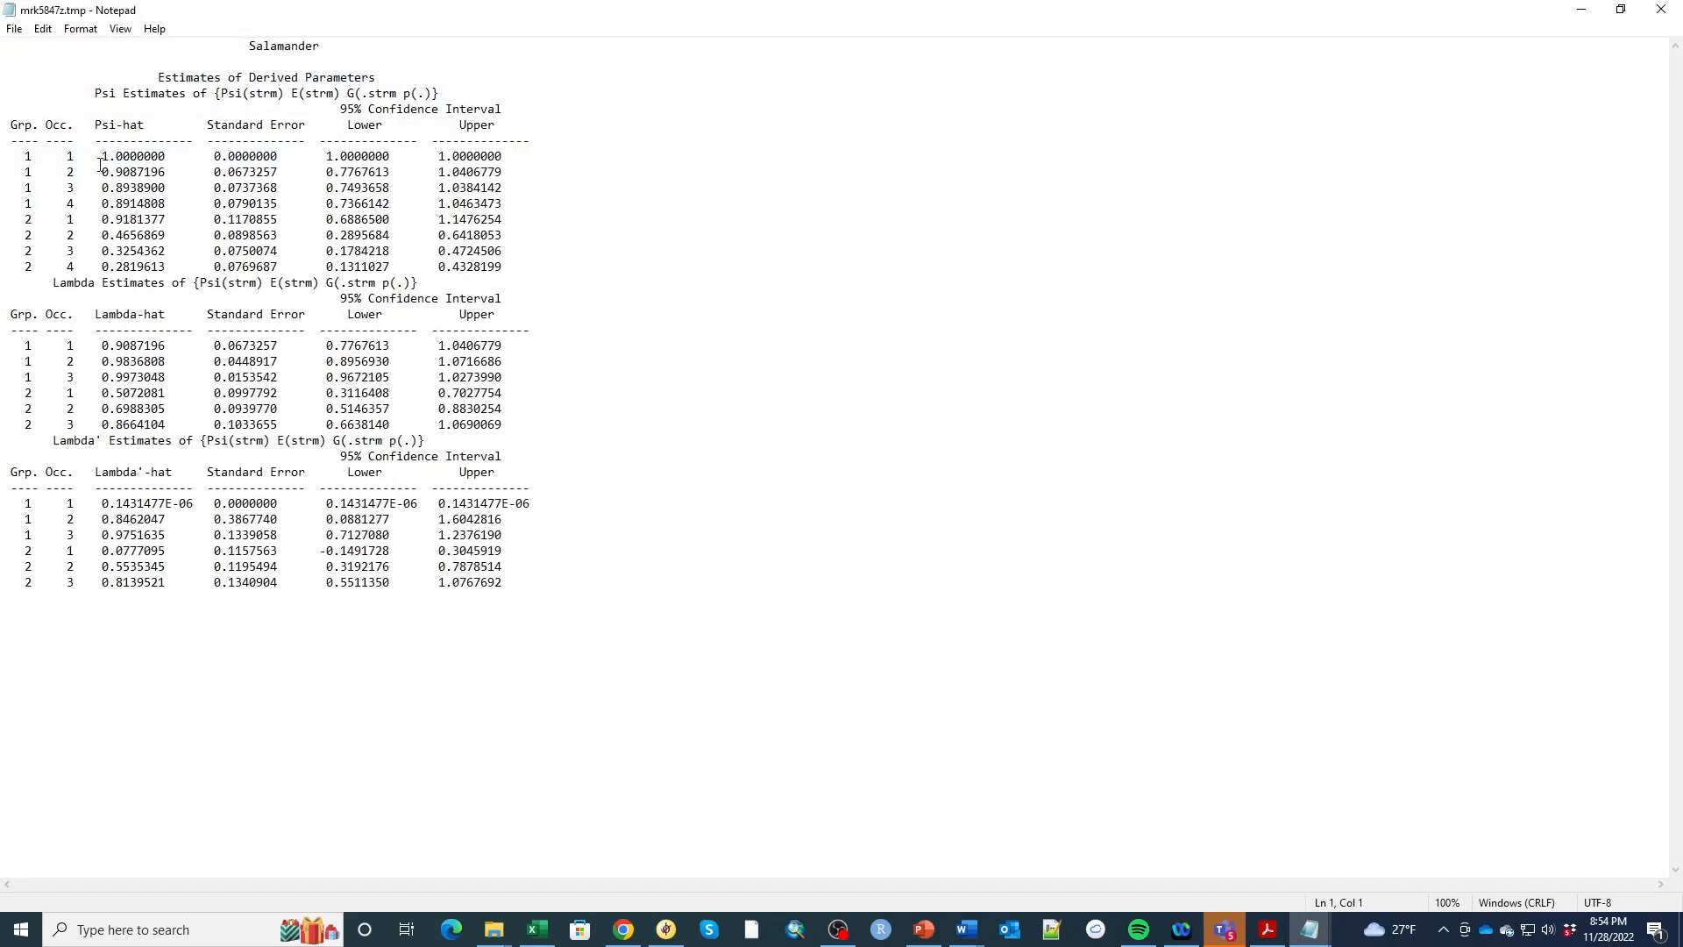
drag(24, 157, 230, 186)
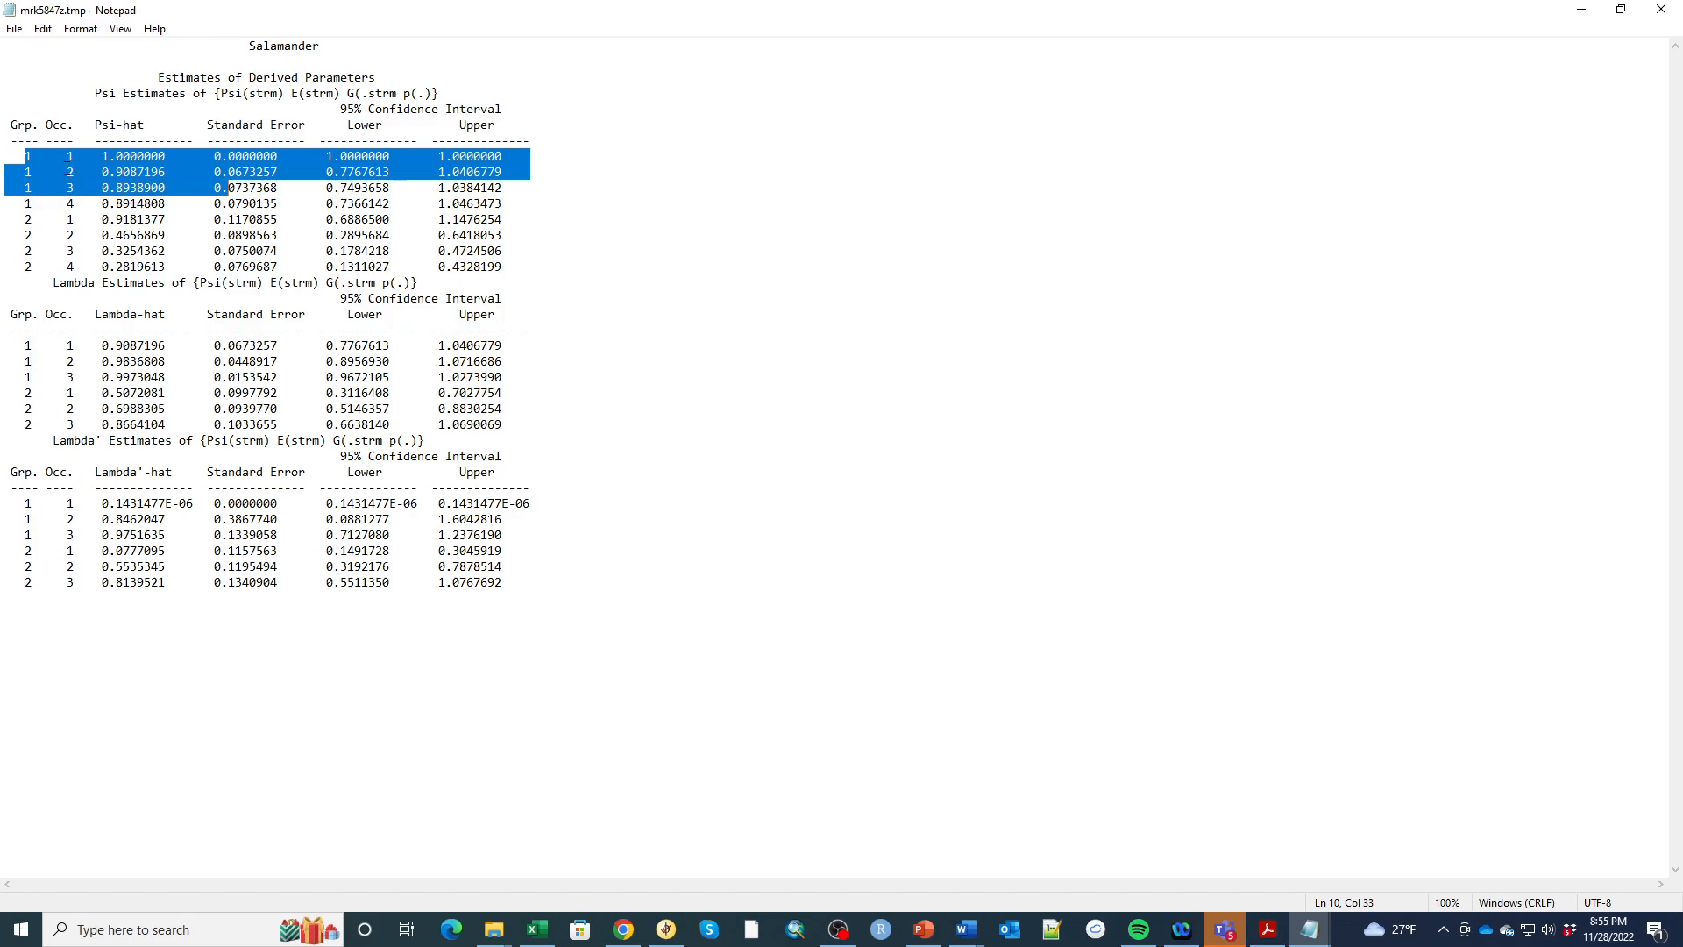
drag(21, 159, 178, 201)
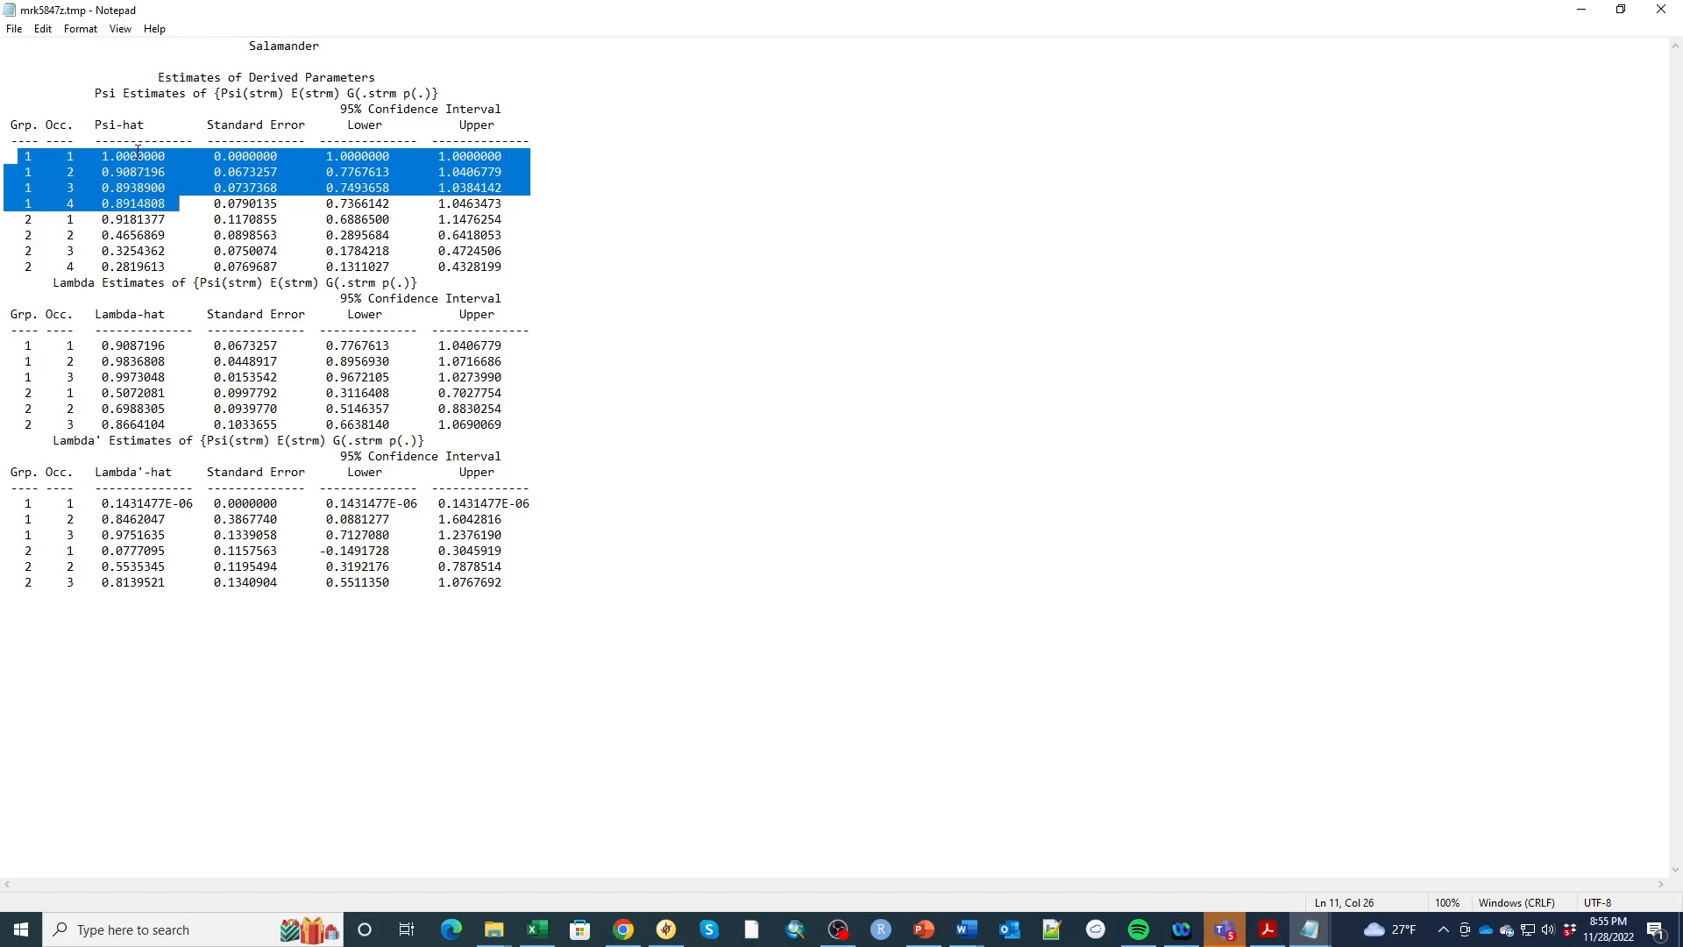
drag(11, 220, 173, 265)
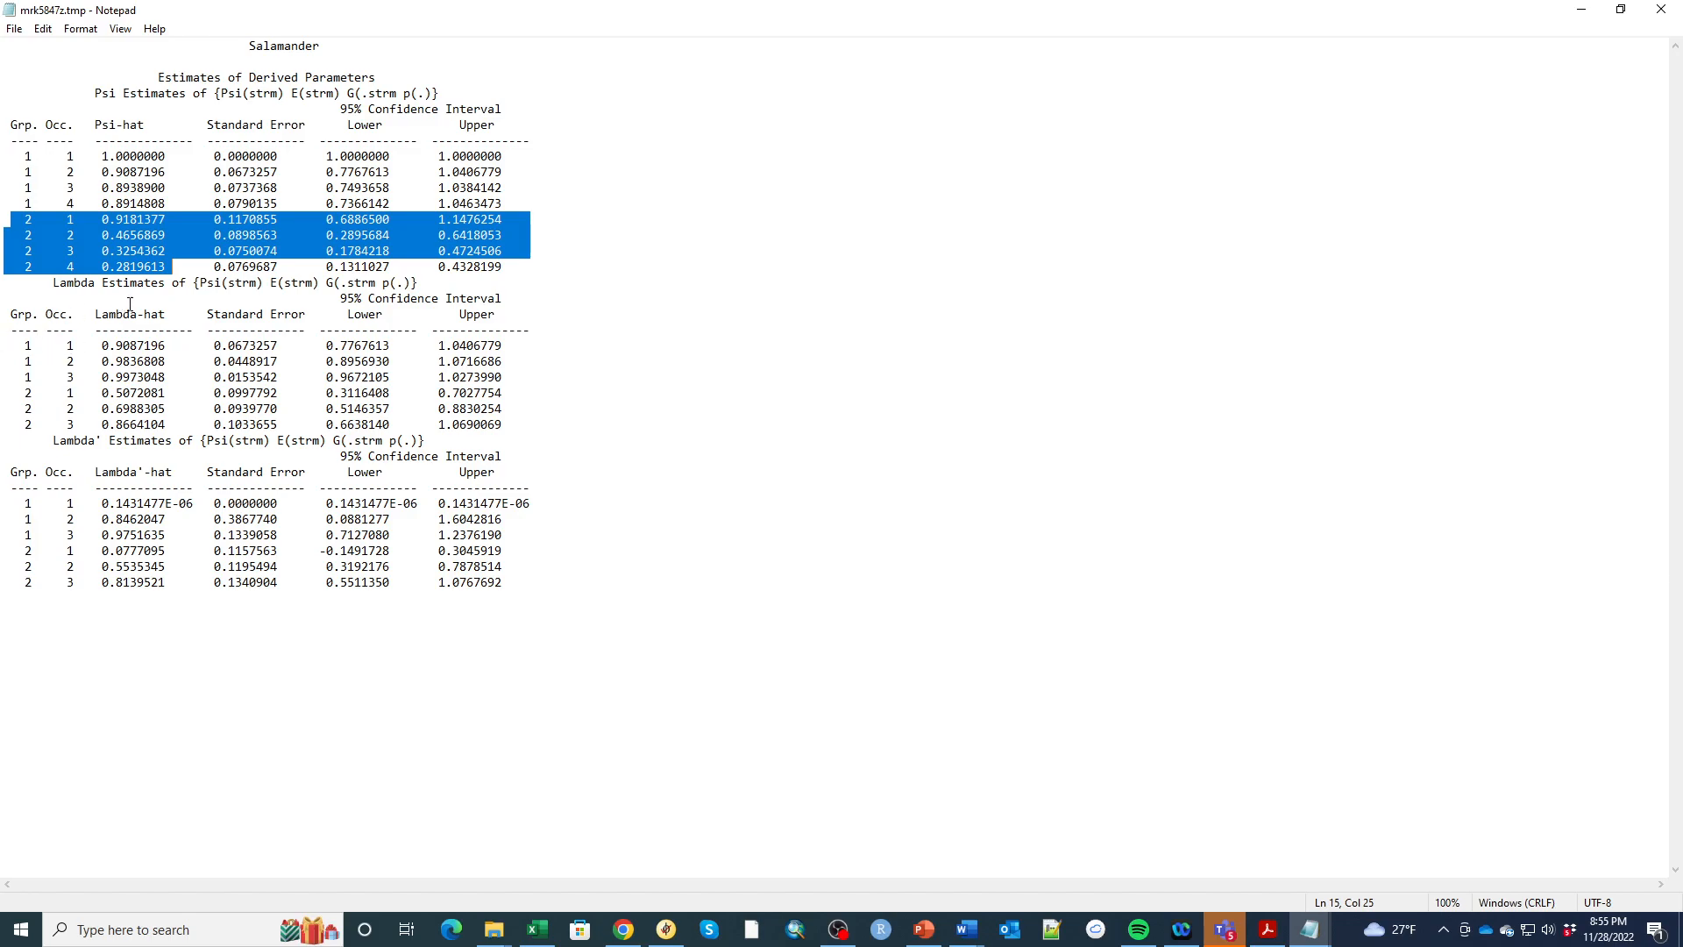
- Compare the group 1 Lambda-hat estimates with the Psi-hat values of successive occasions
drag(87, 313, 188, 313)
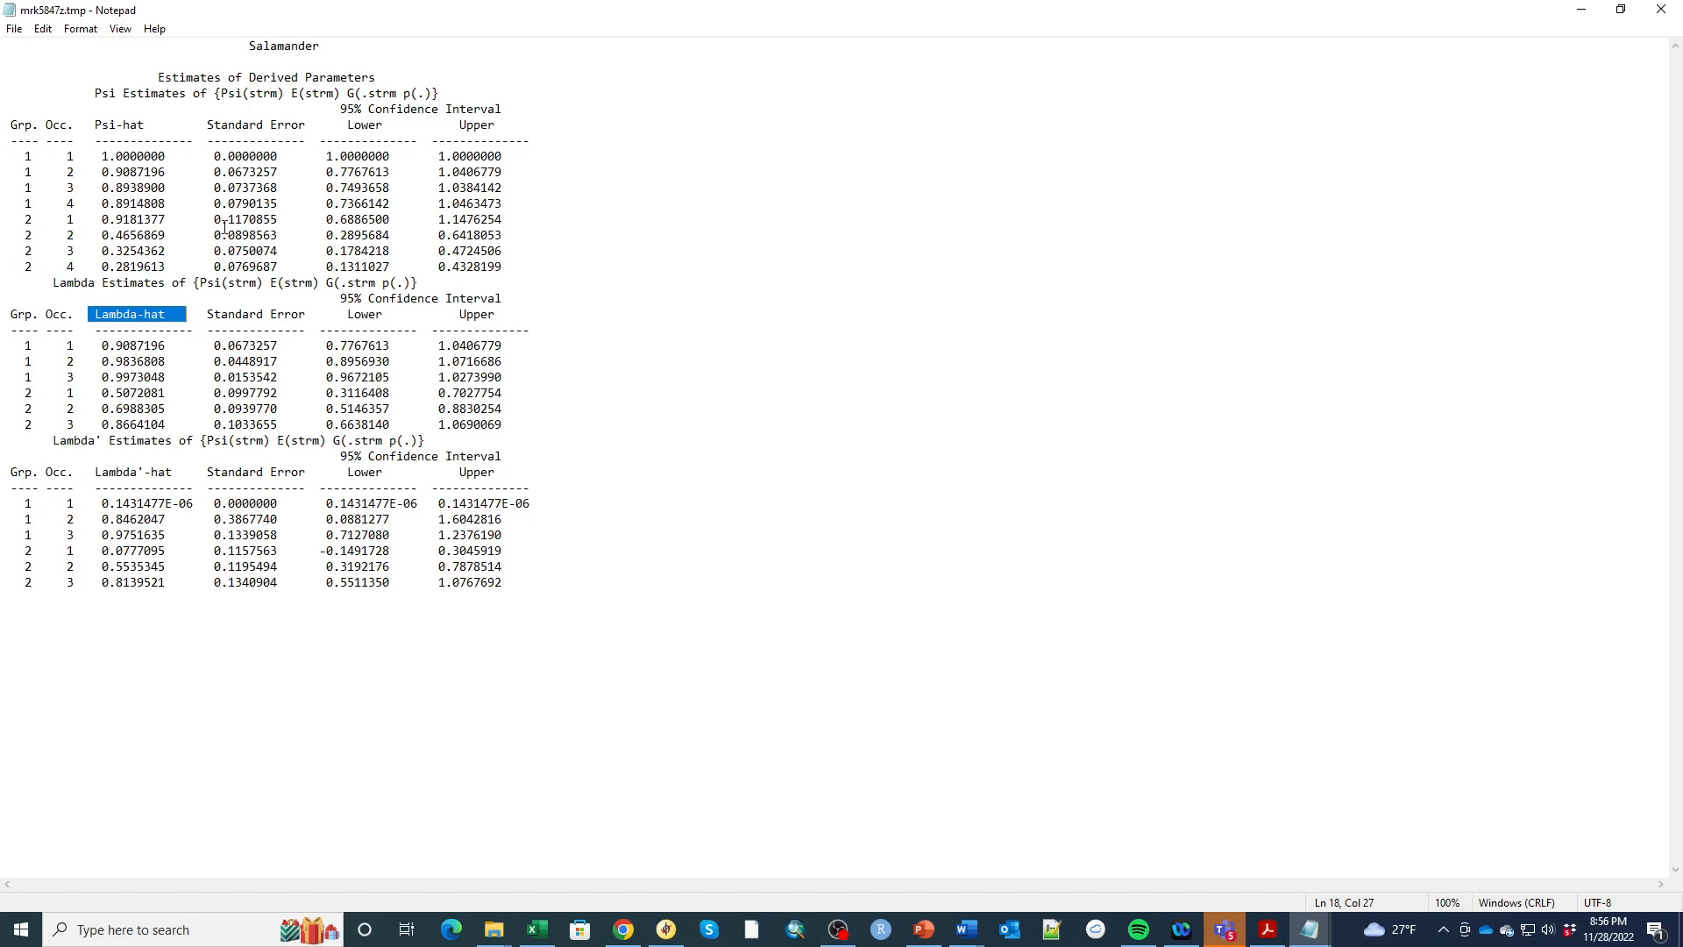
drag(98, 157, 171, 168)
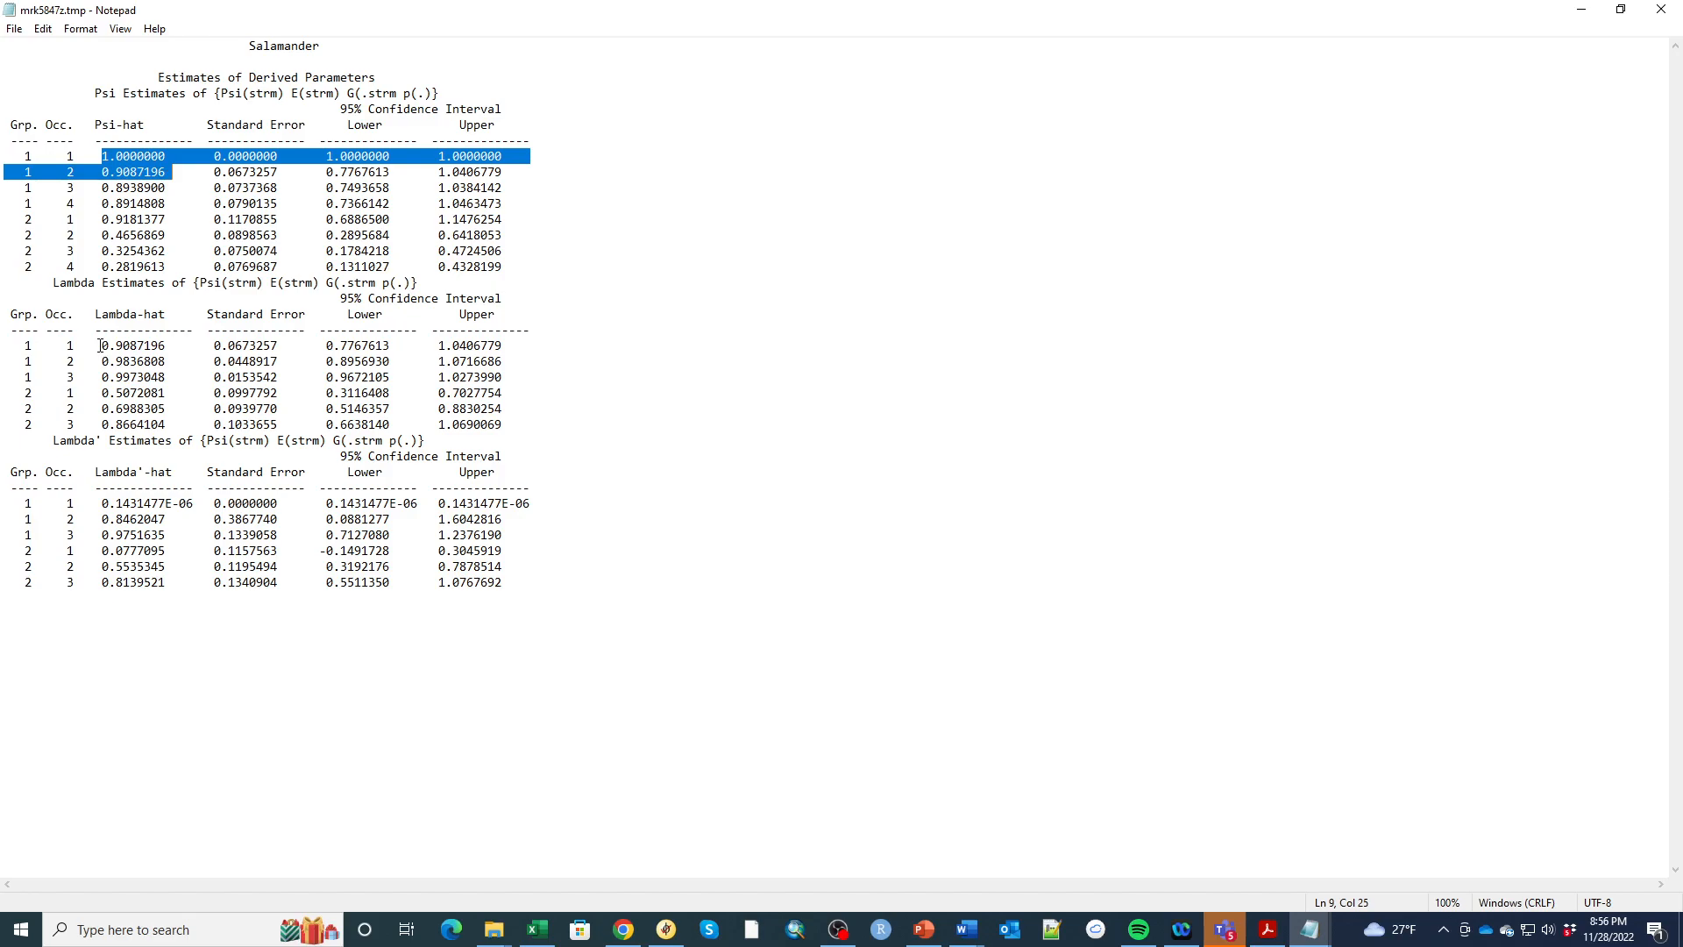
drag(99, 346, 165, 345)
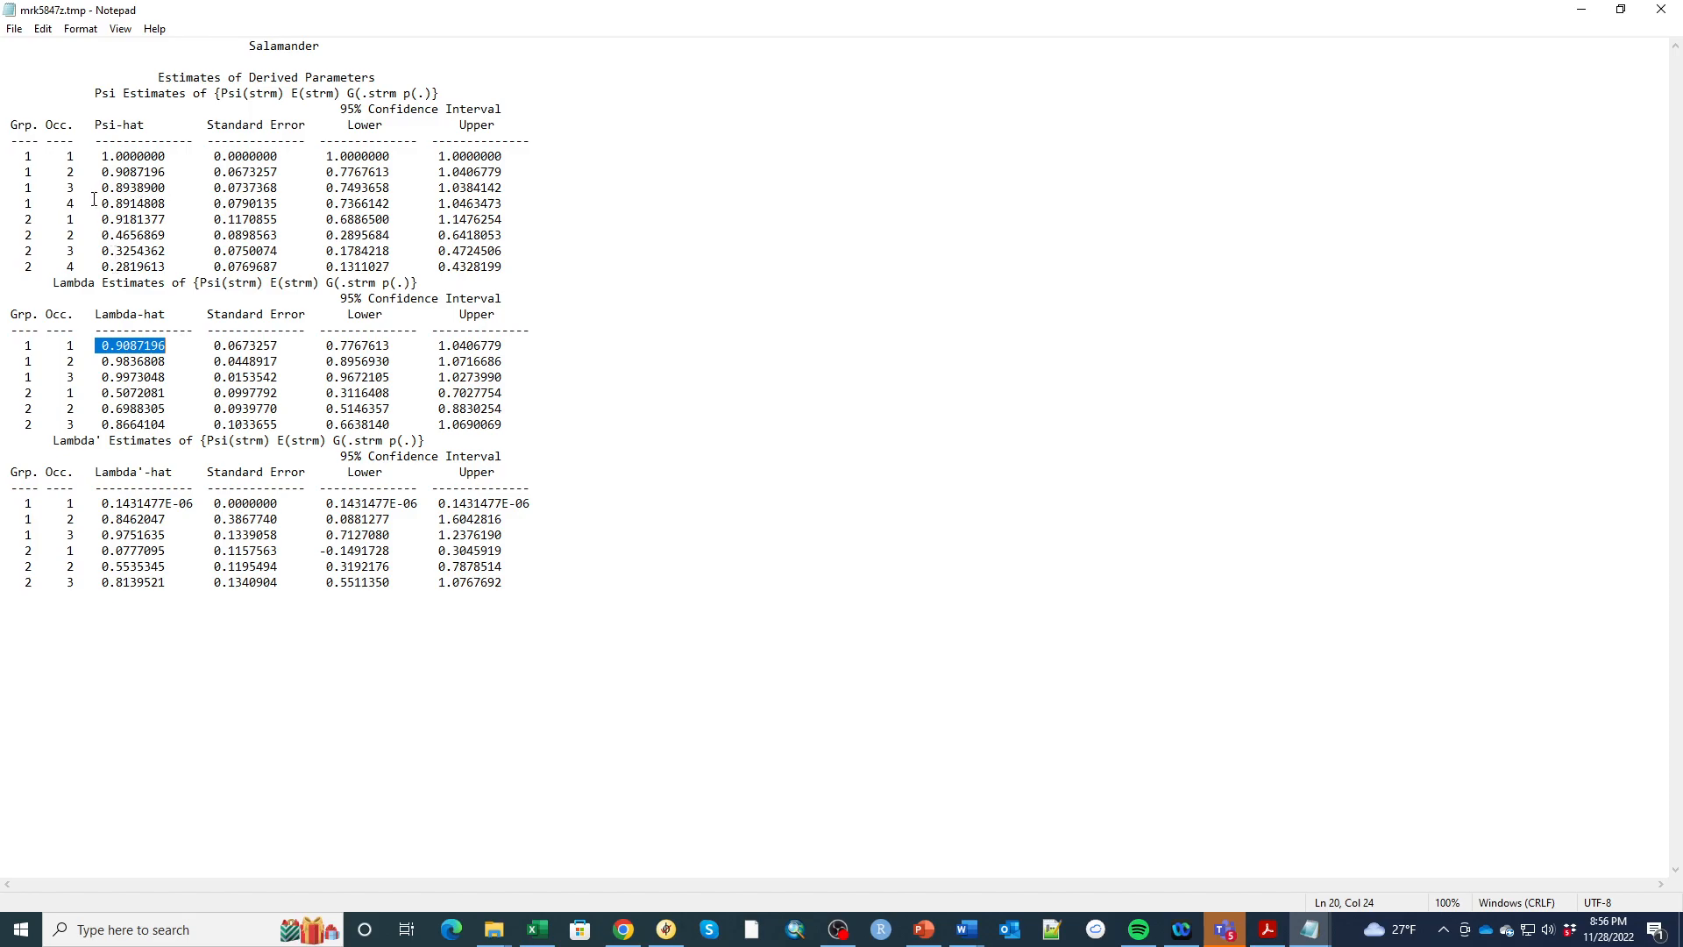
drag(98, 171, 166, 188)
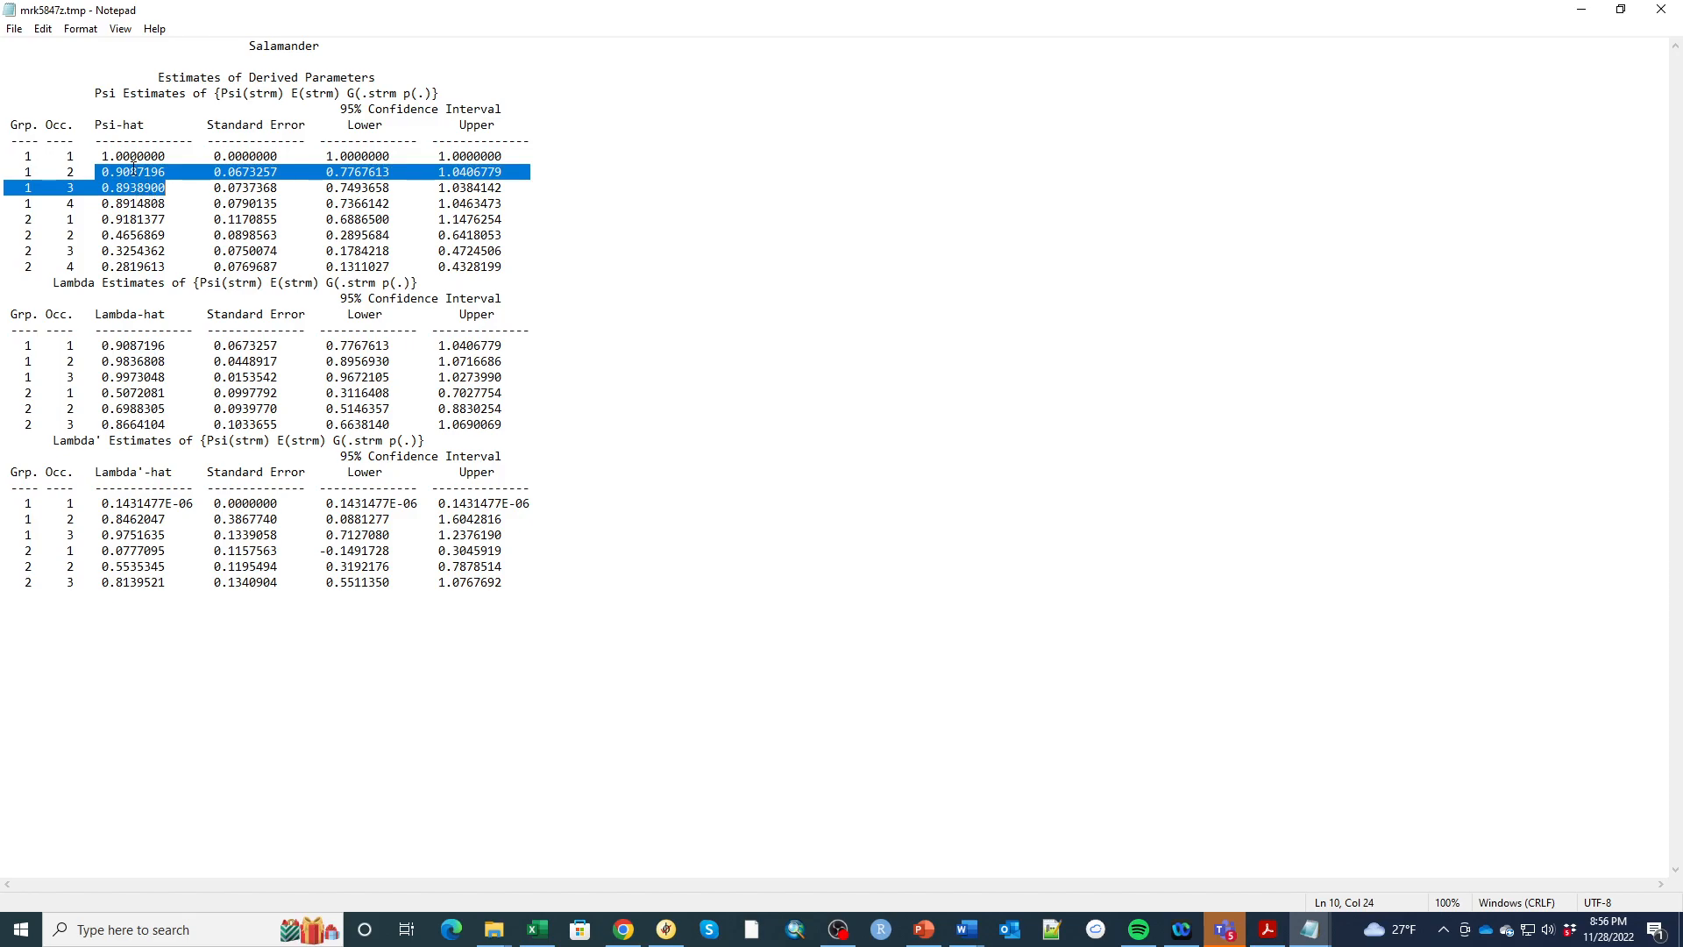
drag(98, 358, 171, 357)
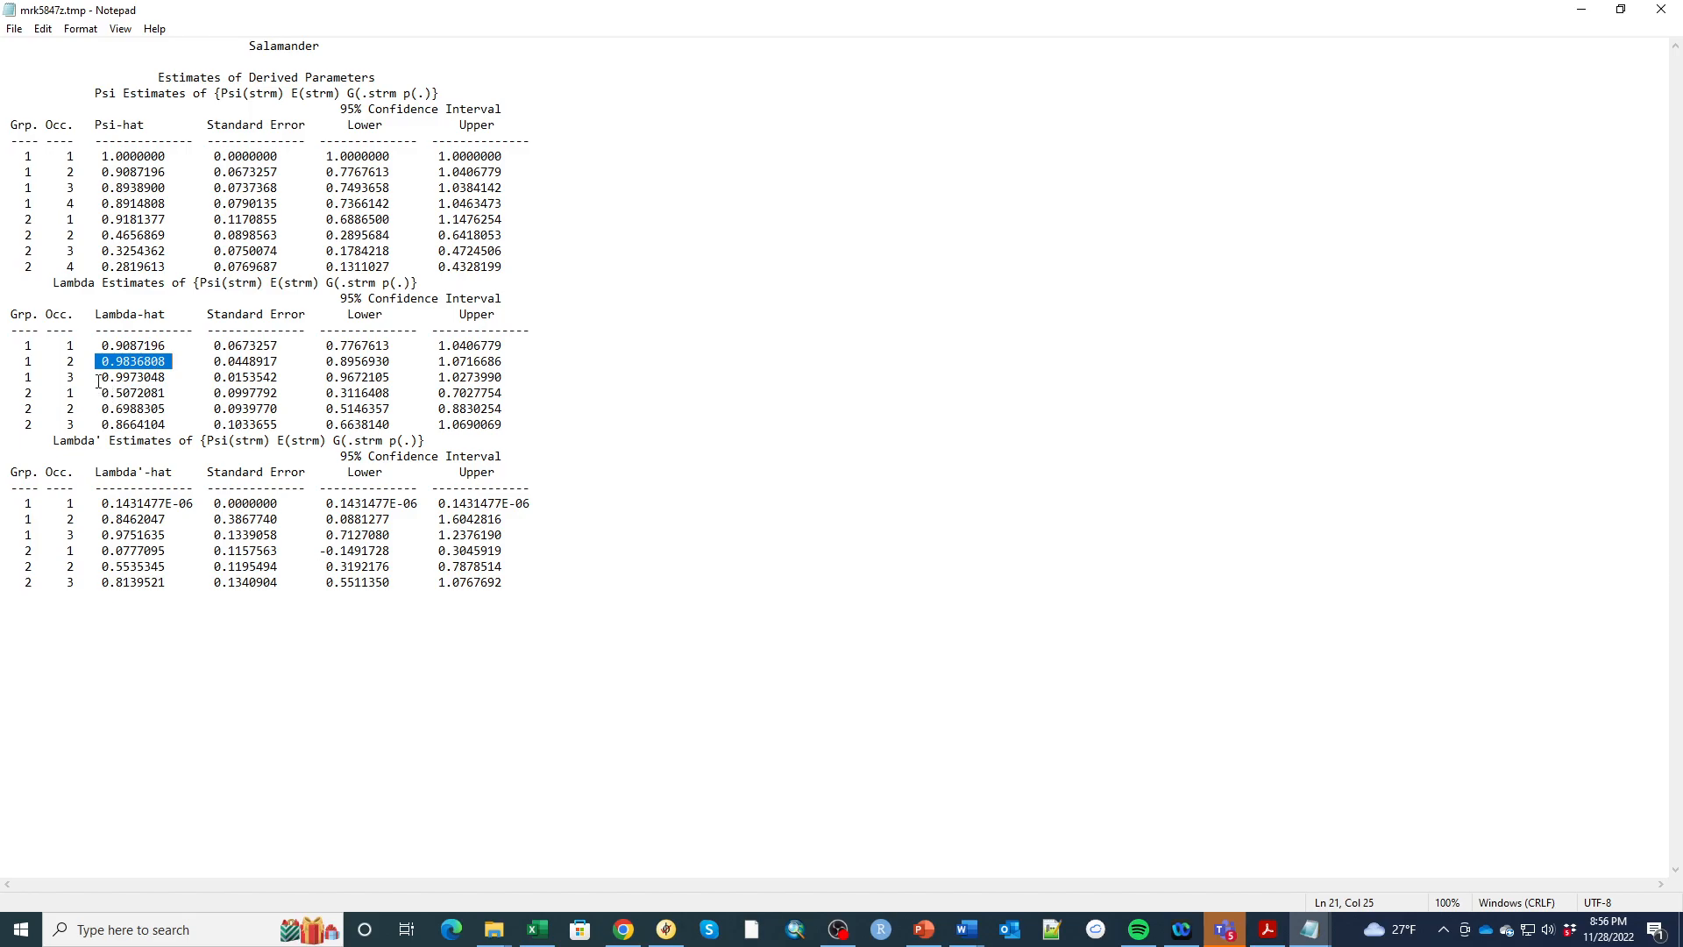
drag(103, 379, 176, 377)
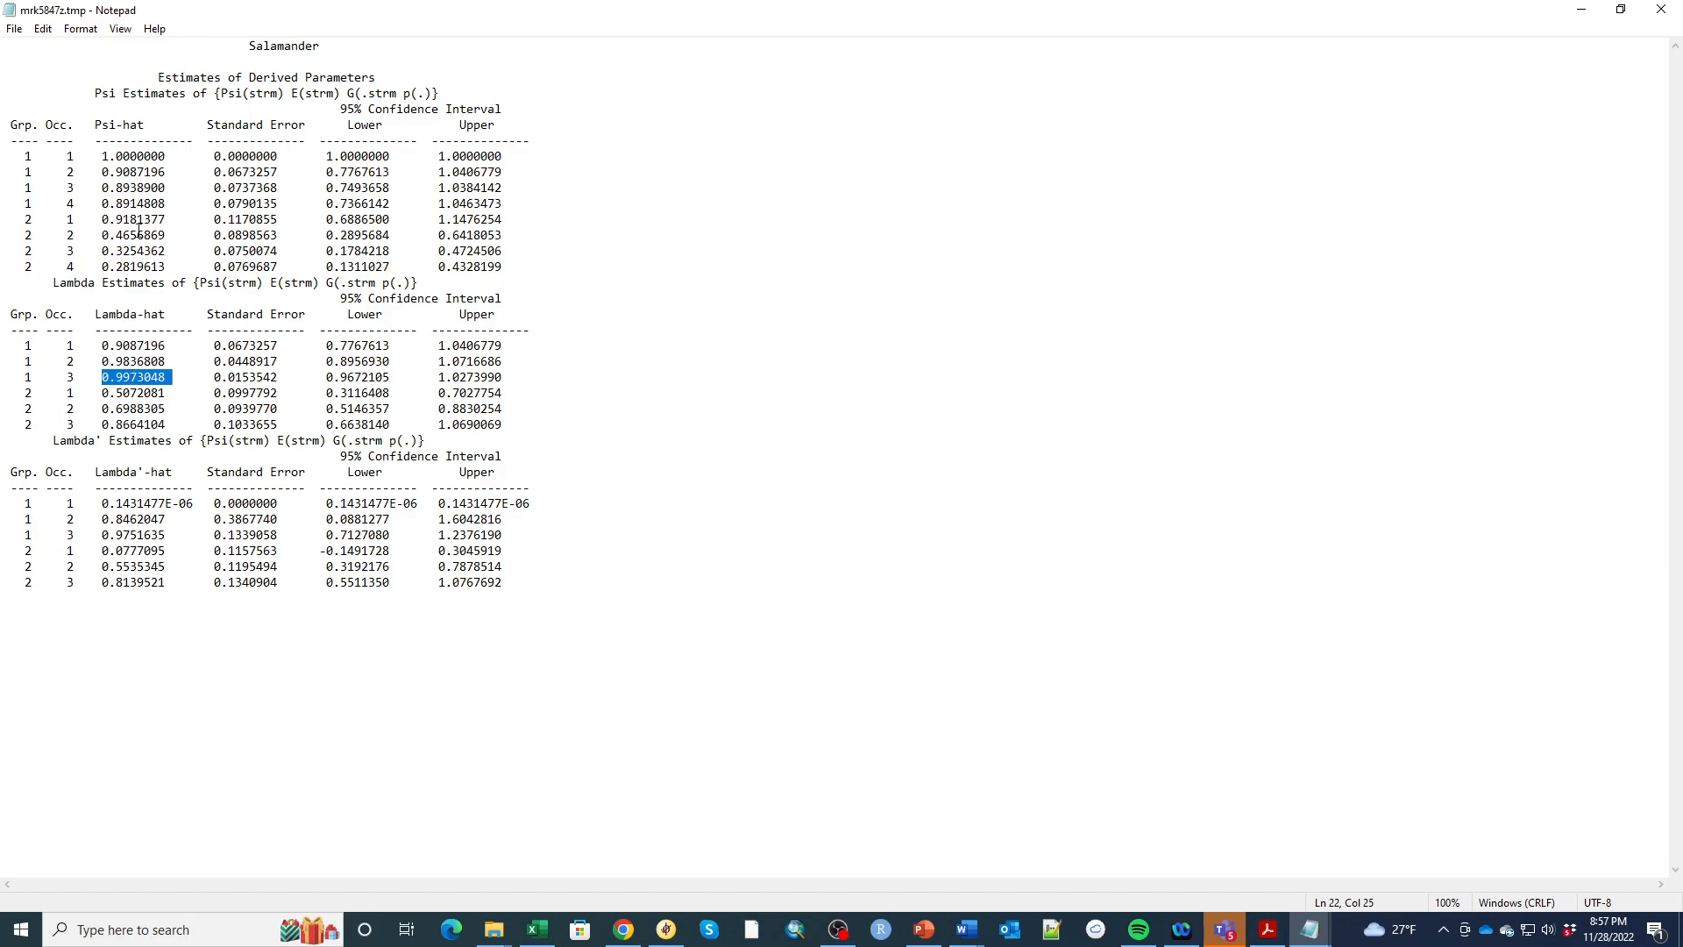
- Relate the group 2 Lambda-hat estimates to the change in Psi-hat between the first two occasions
drag(103, 220, 161, 237)
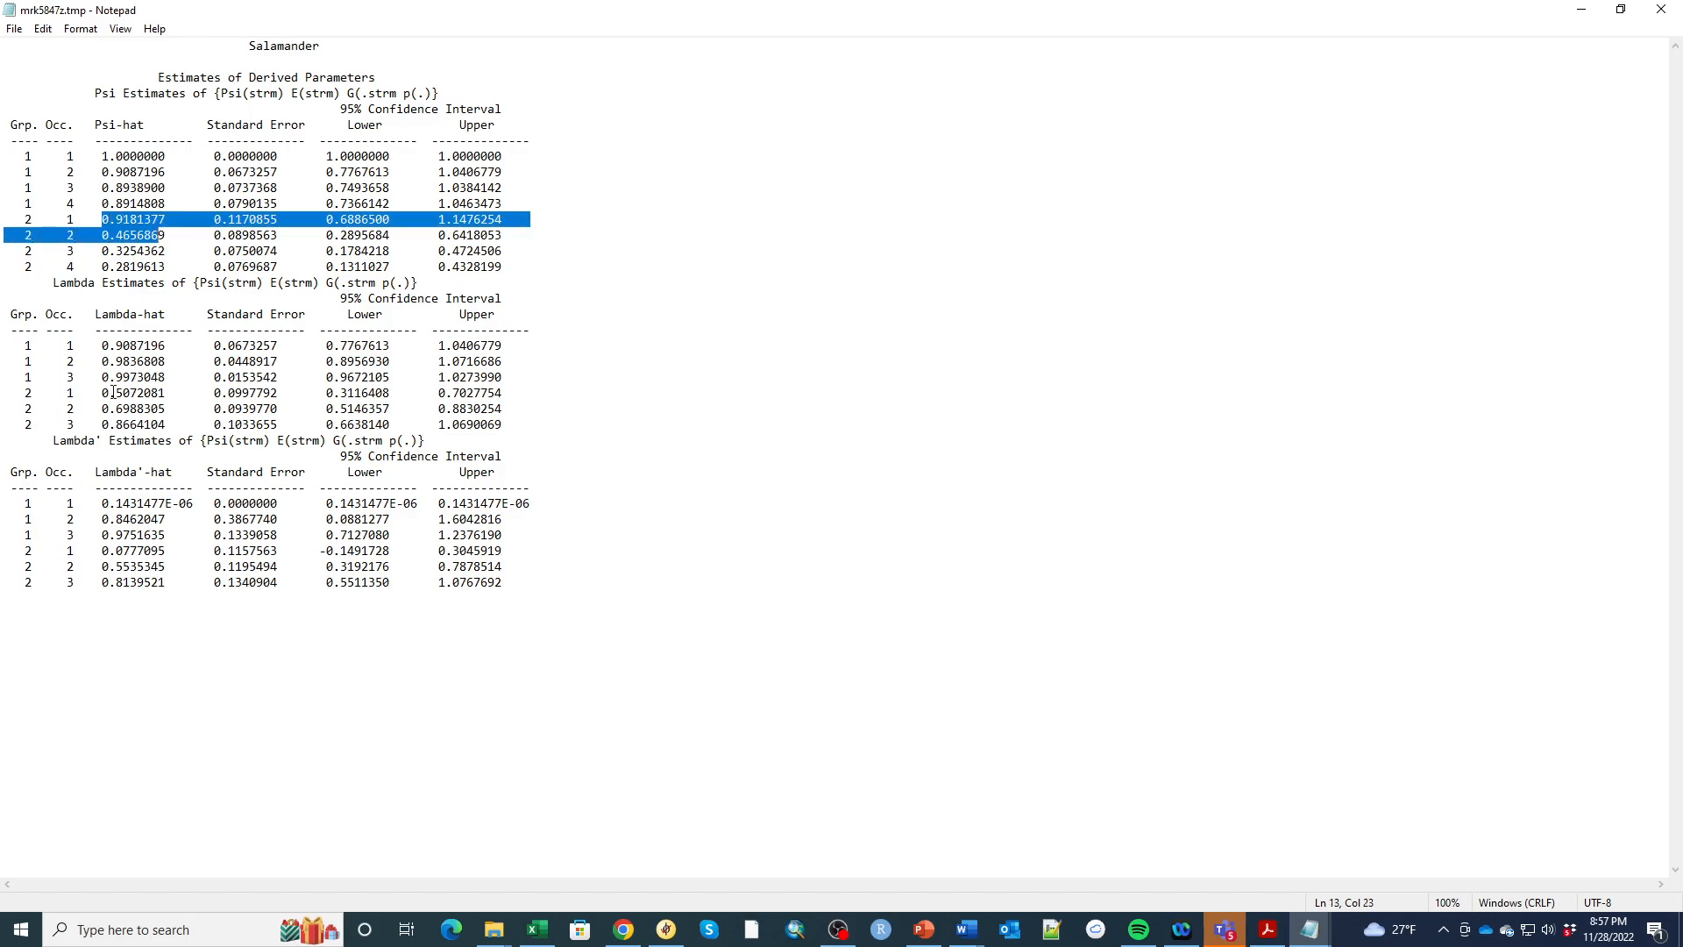
drag(95, 392, 163, 390)
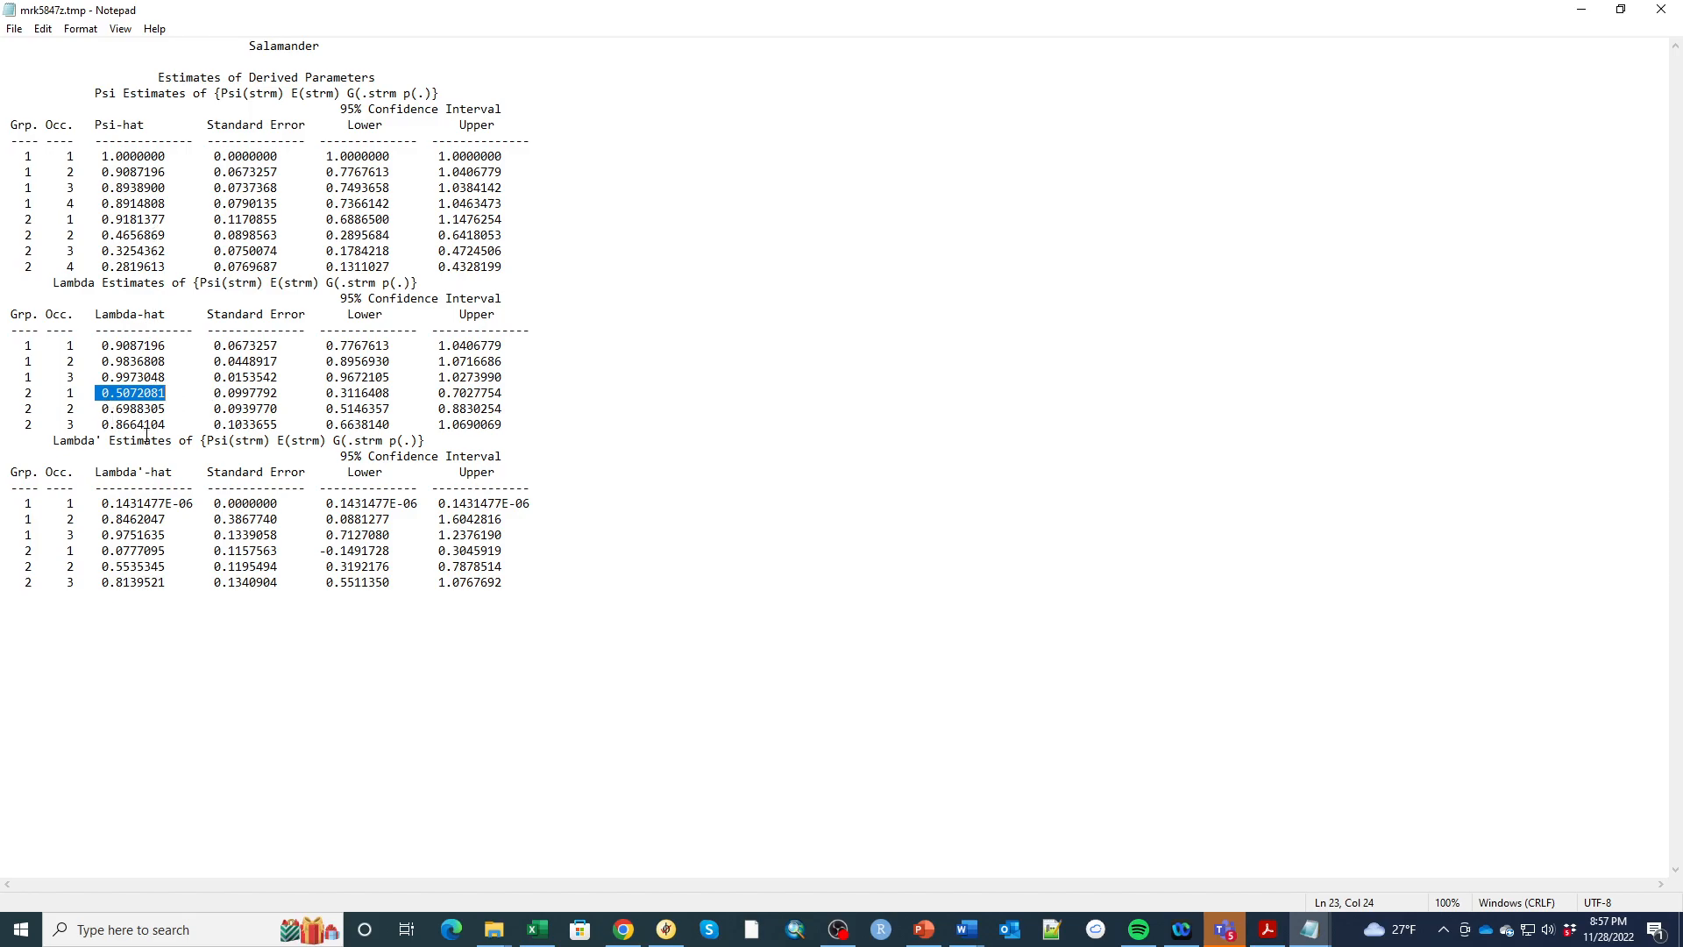
drag(102, 408, 171, 427)
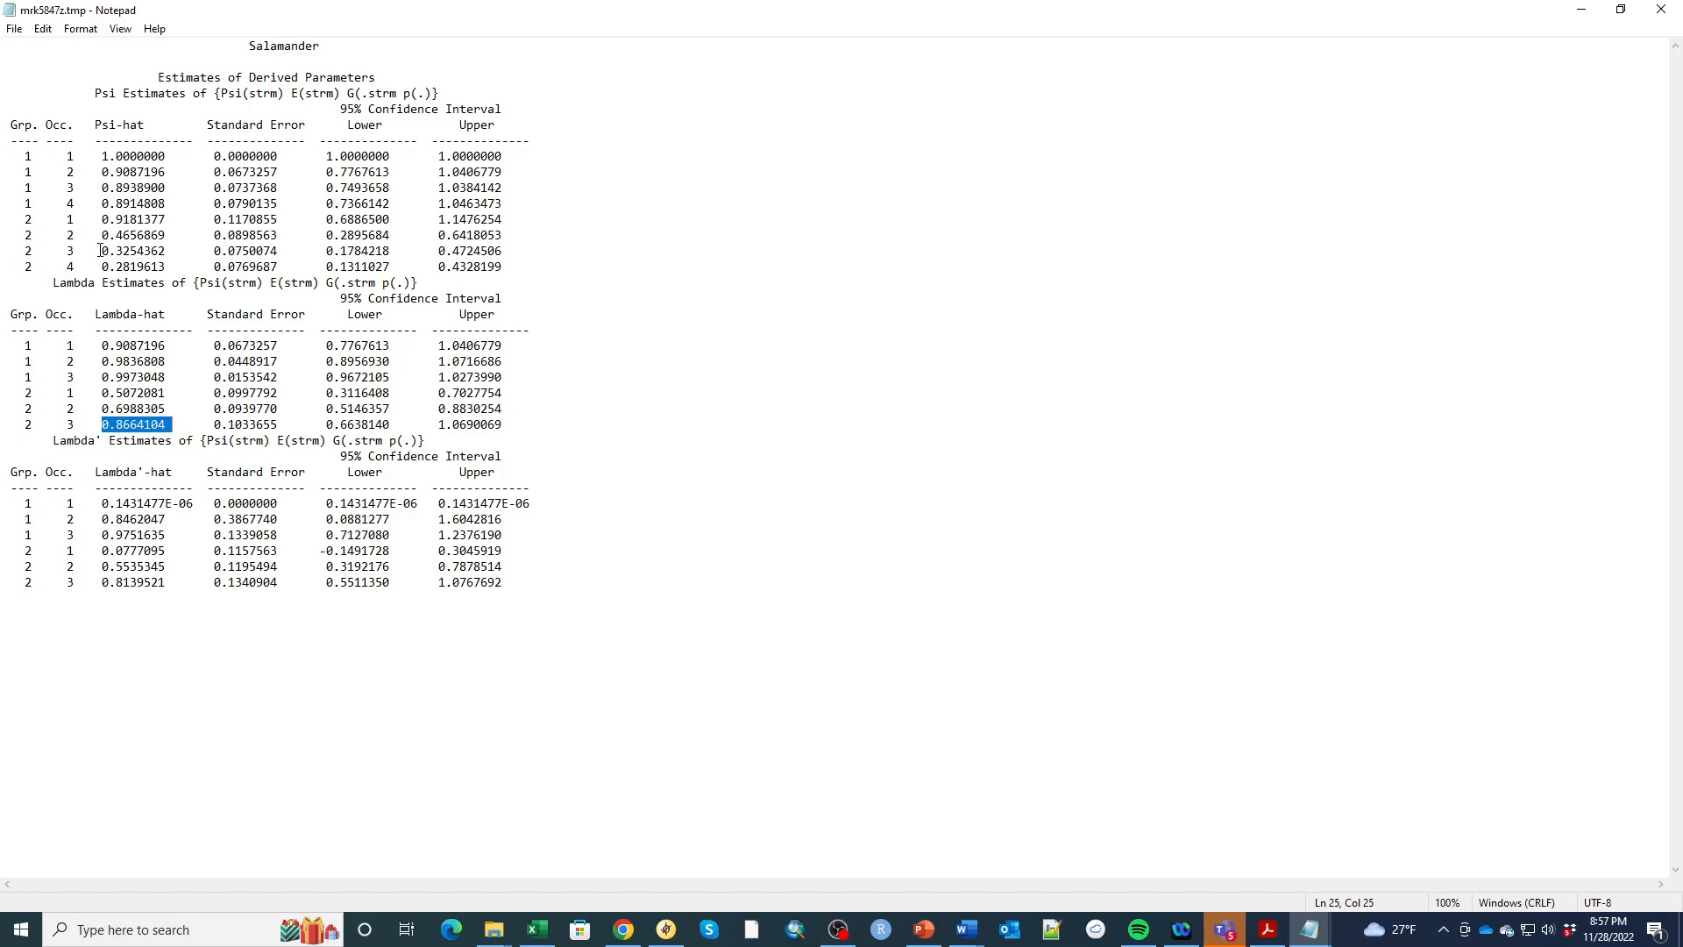
- Compare group 2 Psi-hat for occasions 3 and 4 with the last Lambda'-hat estimate, and review the group 1 Lambda-hat rows
drag(100, 251, 167, 251)
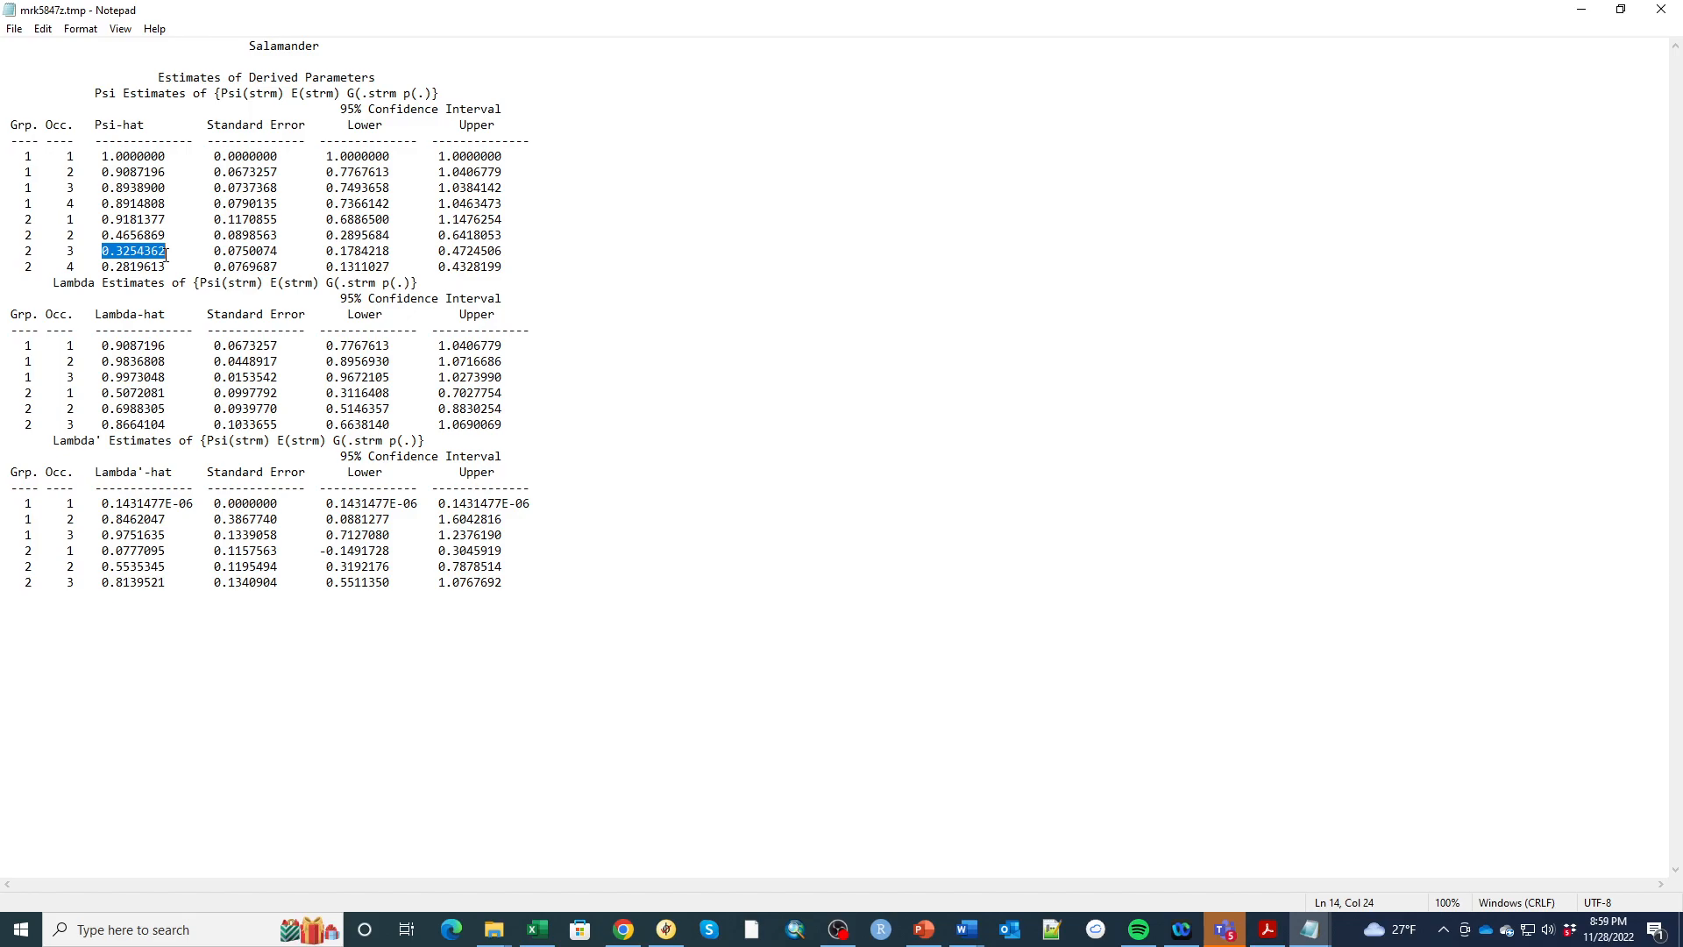
drag(102, 266, 166, 267)
drag(100, 584, 178, 585)
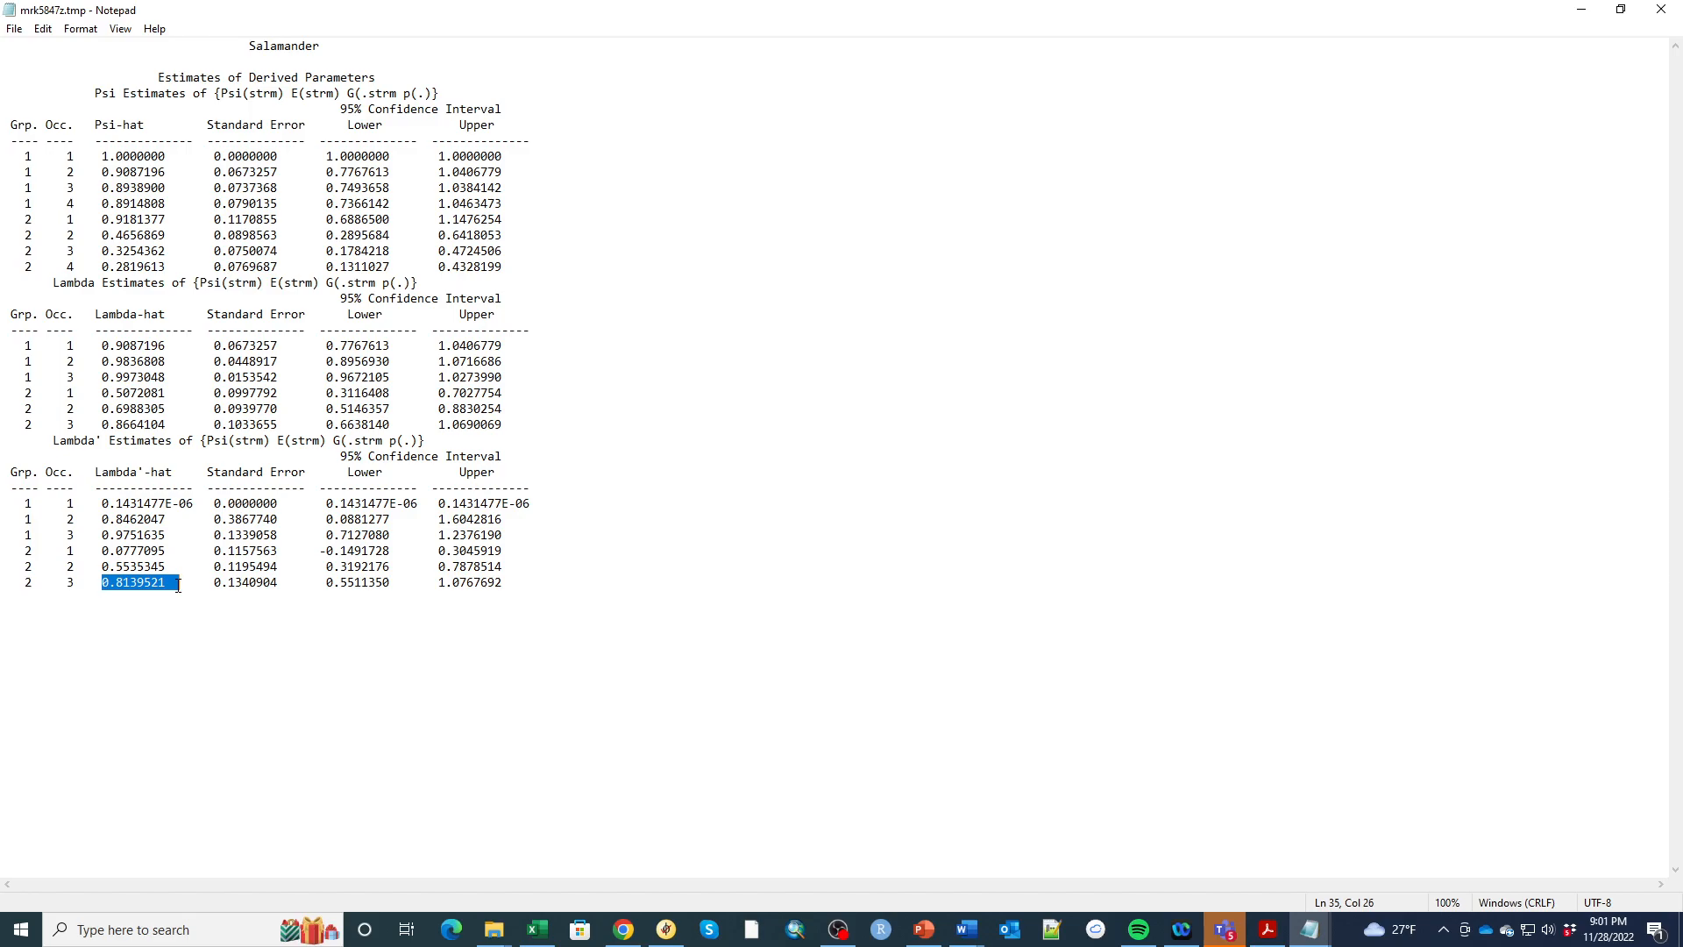
drag(93, 346, 173, 375)
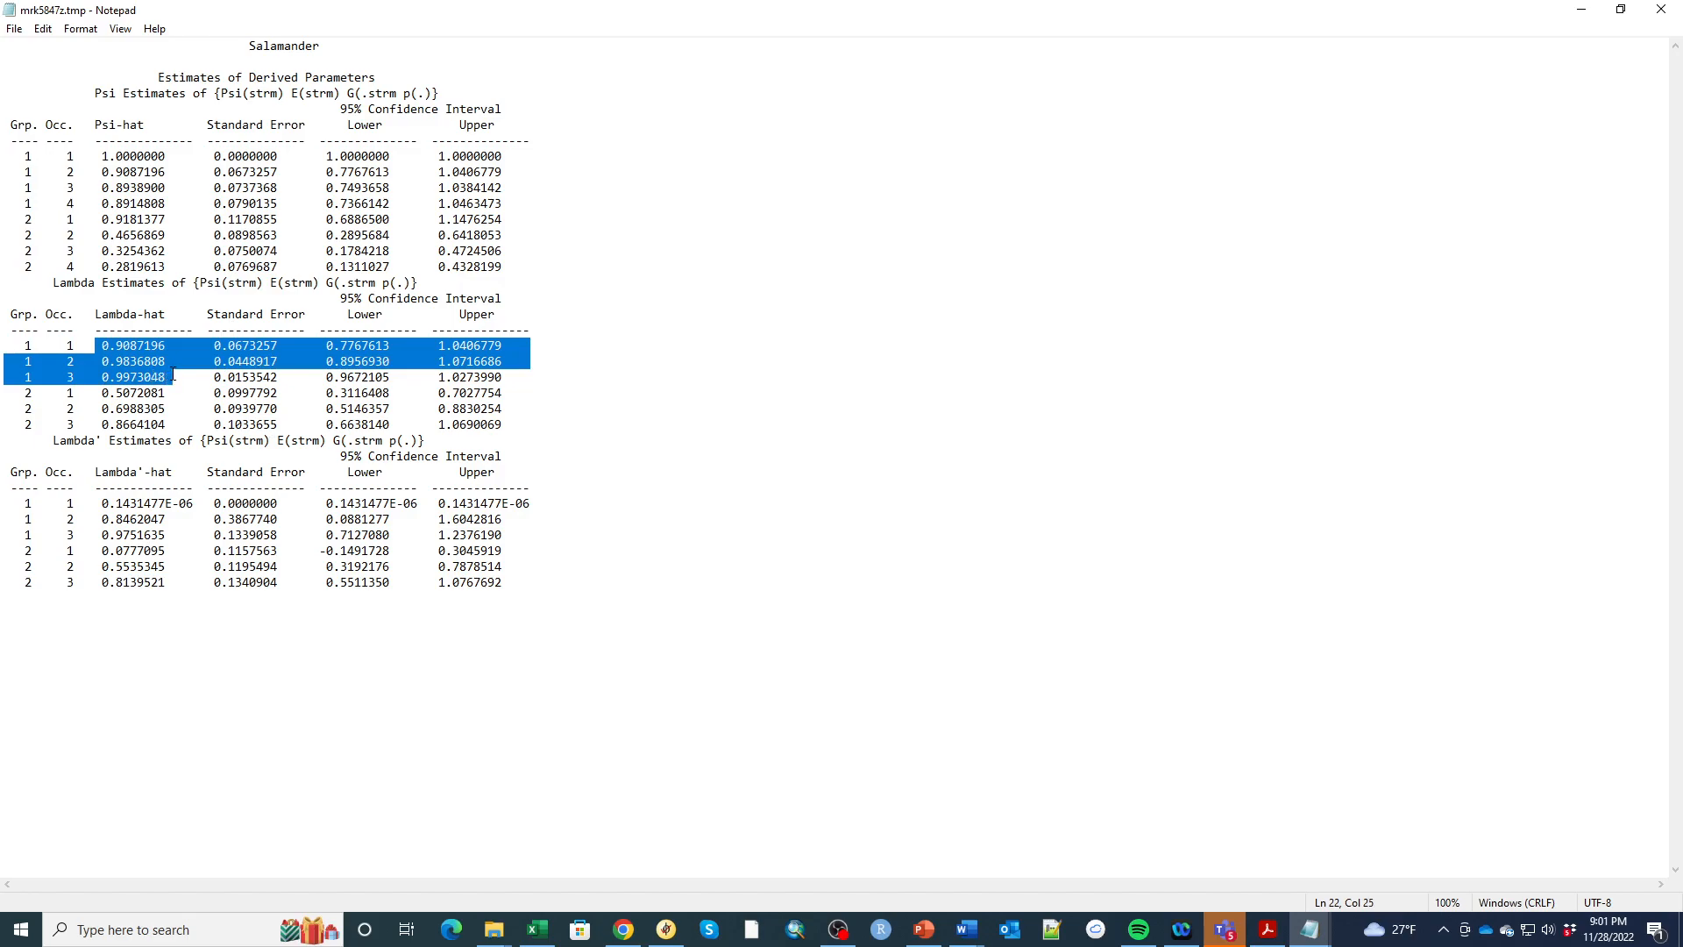